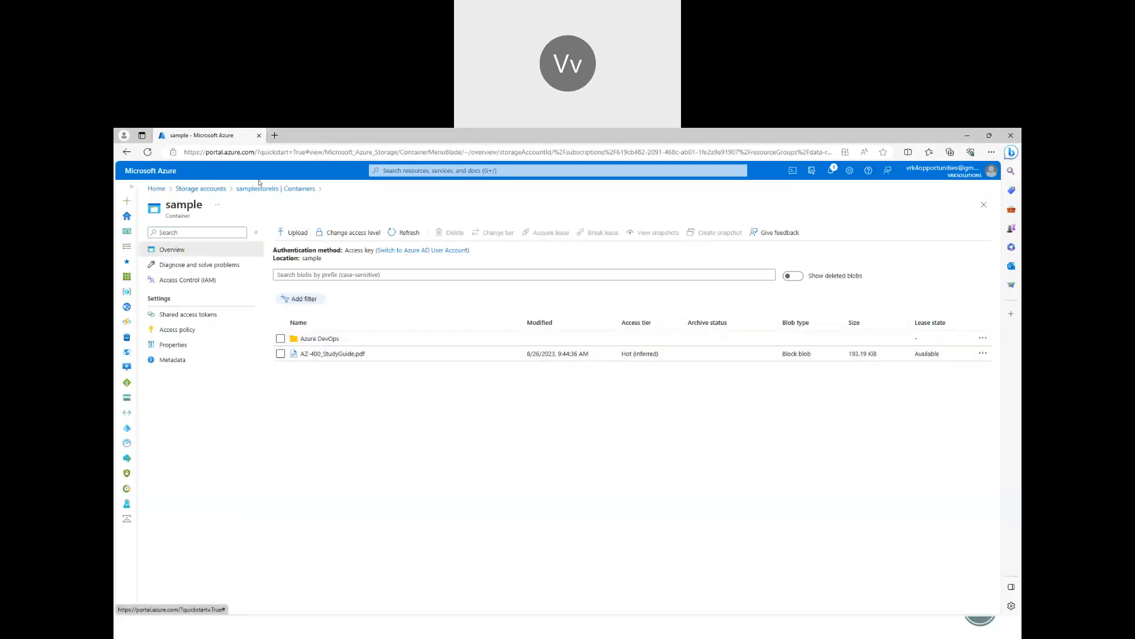
Examine the blobs in the sample container, its Azure DevOps folder and the sample2 container, returning to the samplestorelrs container list.
left_click(275, 188)
left_click(351, 328)
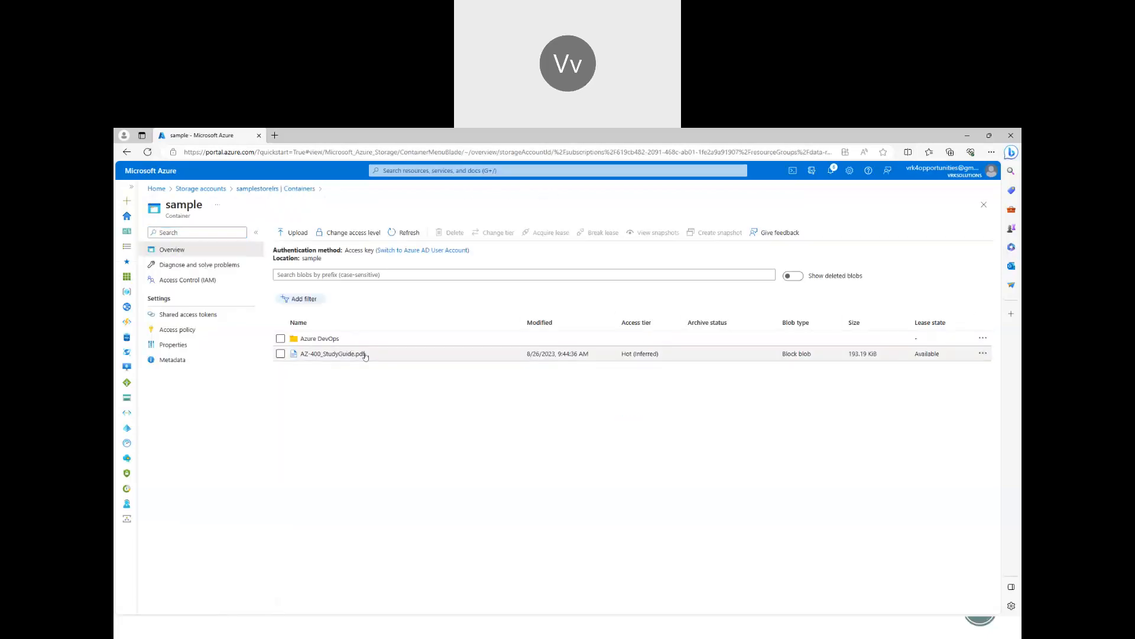
left_click(331, 339)
left_click(277, 188)
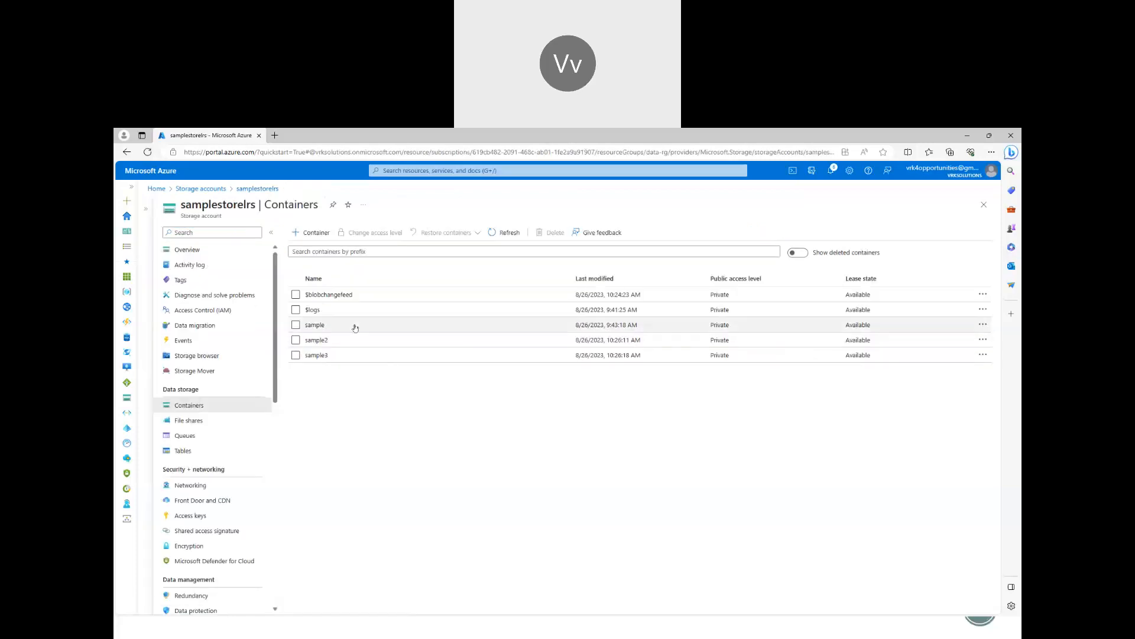
left_click(310, 325)
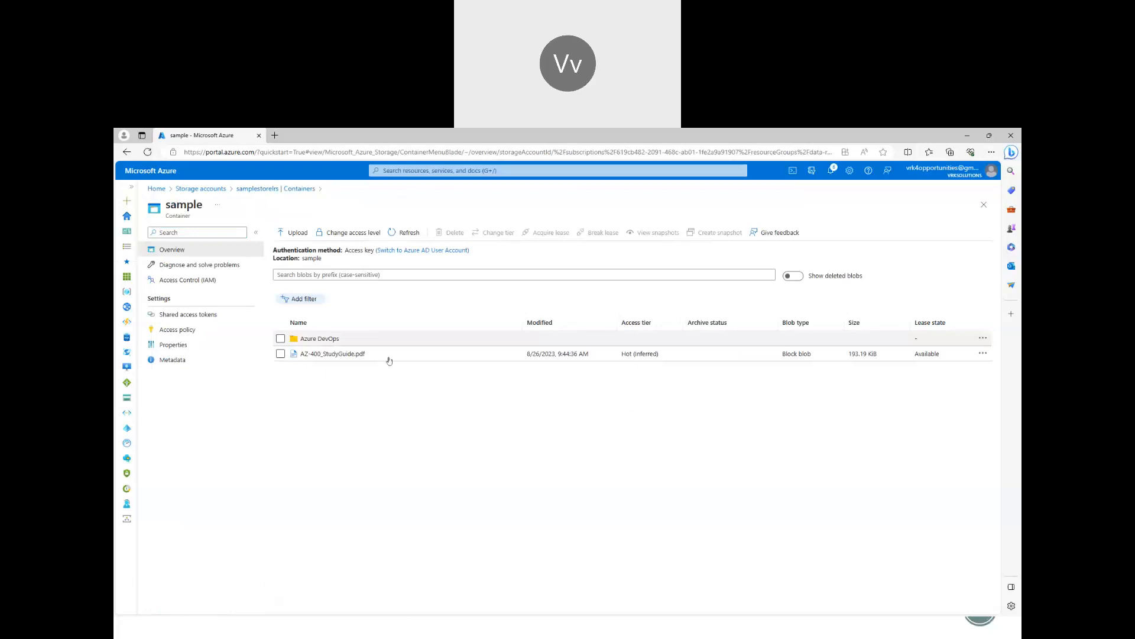
left_click(398, 337)
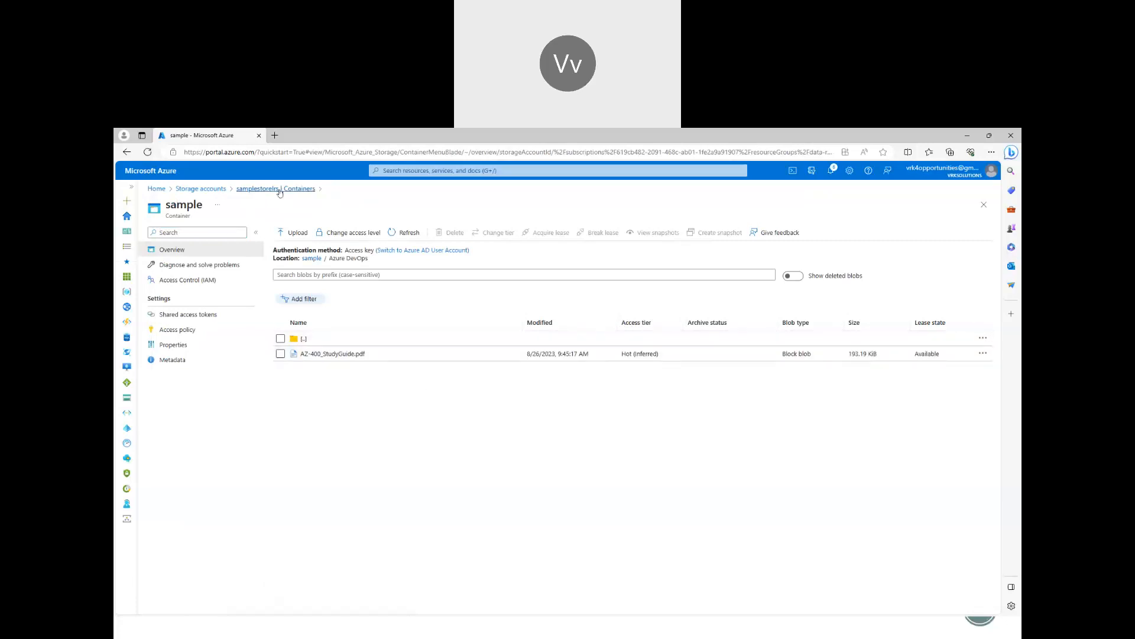
left_click(277, 189)
left_click(360, 342)
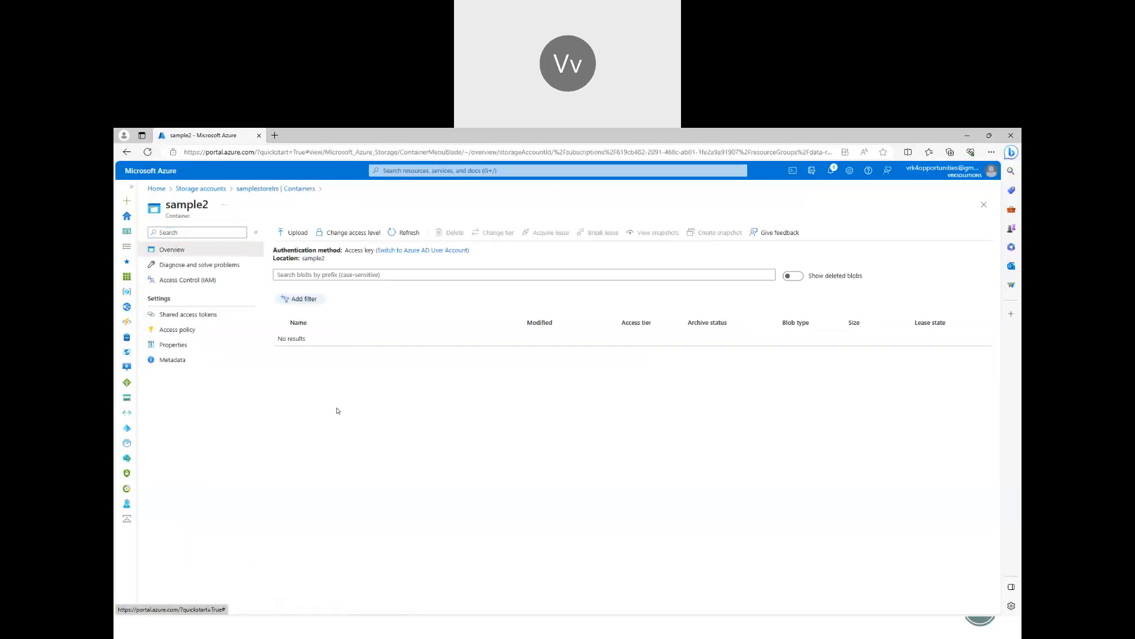
left_click(268, 189)
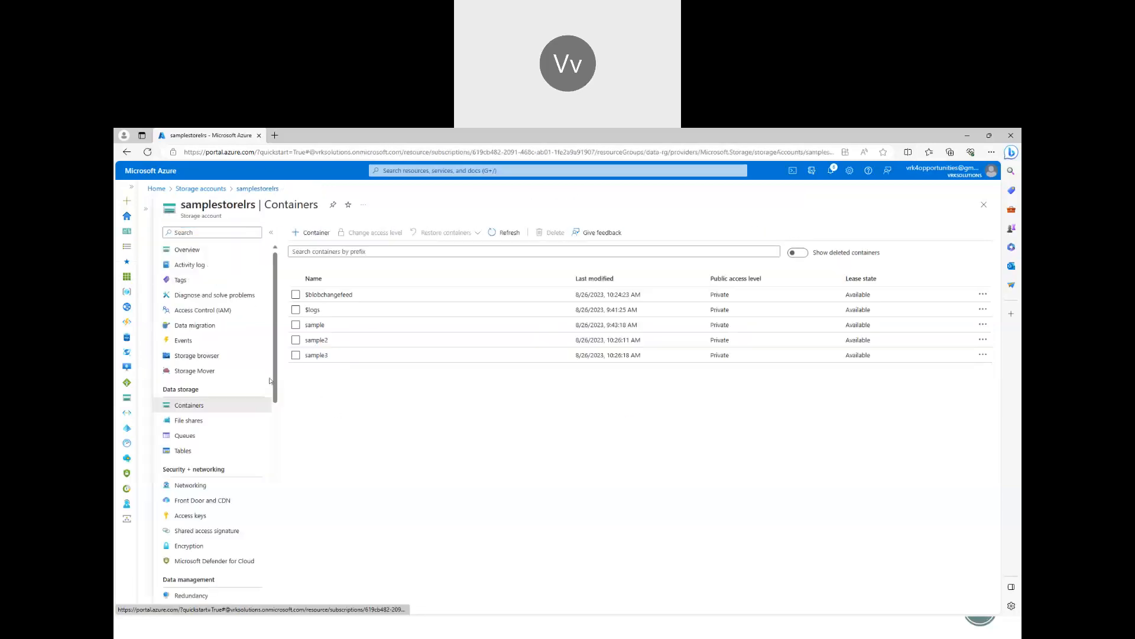
left_click(314, 326)
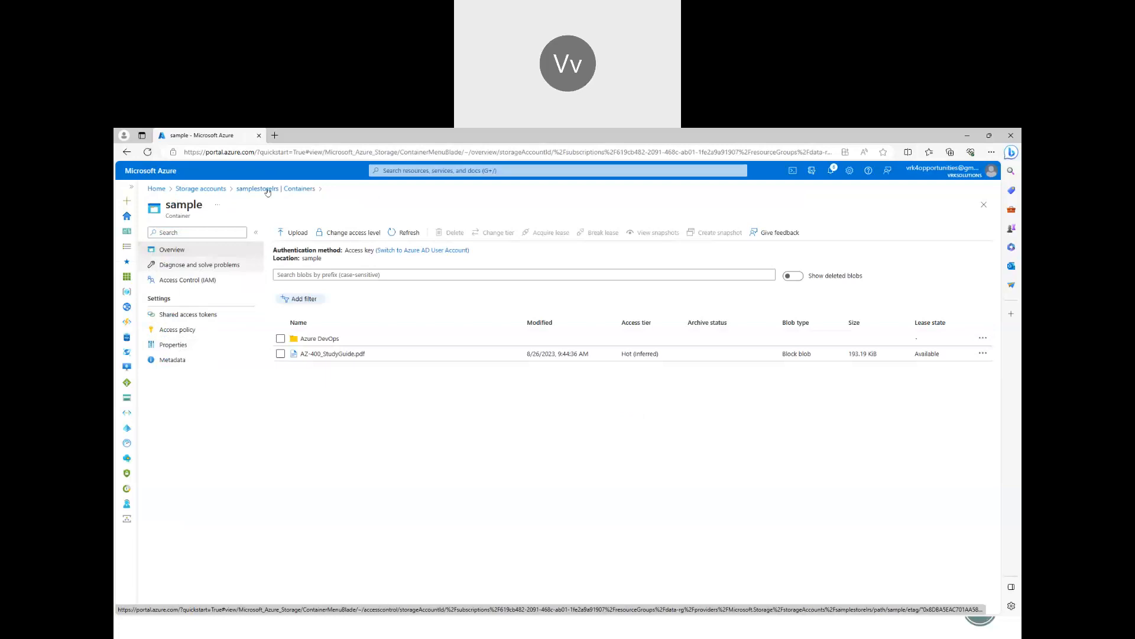
left_click(249, 189)
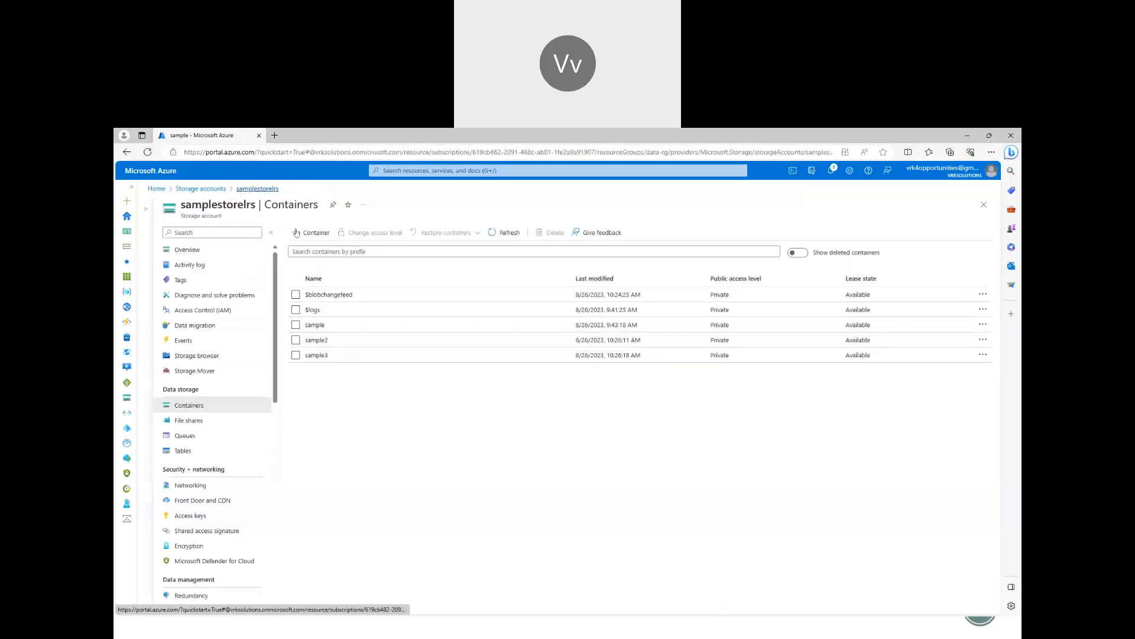
Start a new container in the samplestorelrs storage account and name it testcontainer.
left_click(310, 230)
type("Test")
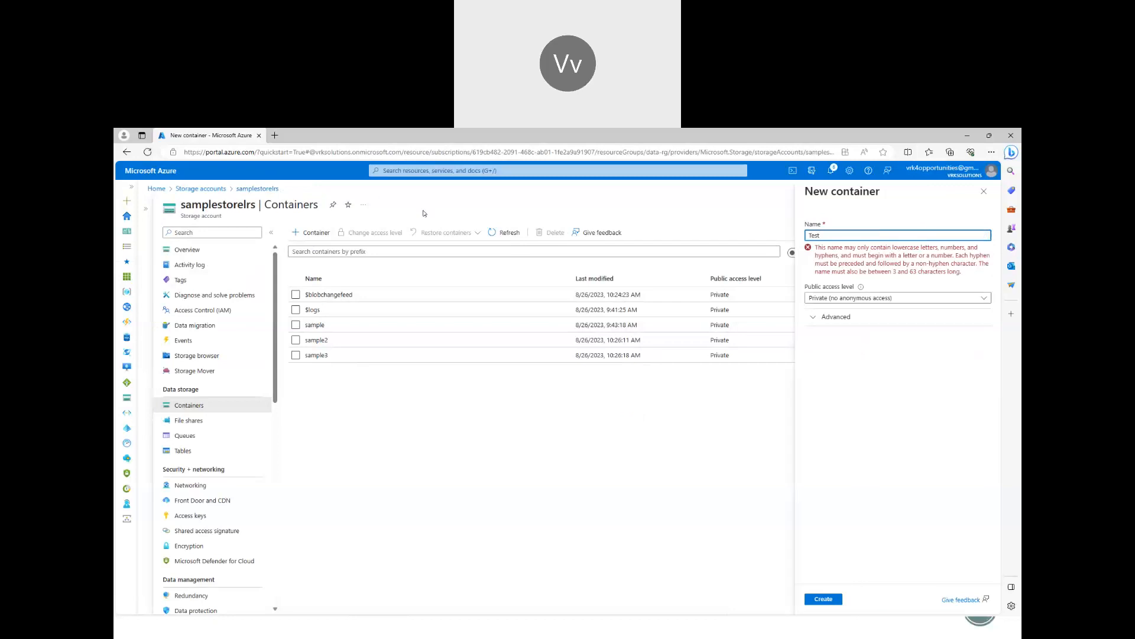
key("BackSpace")
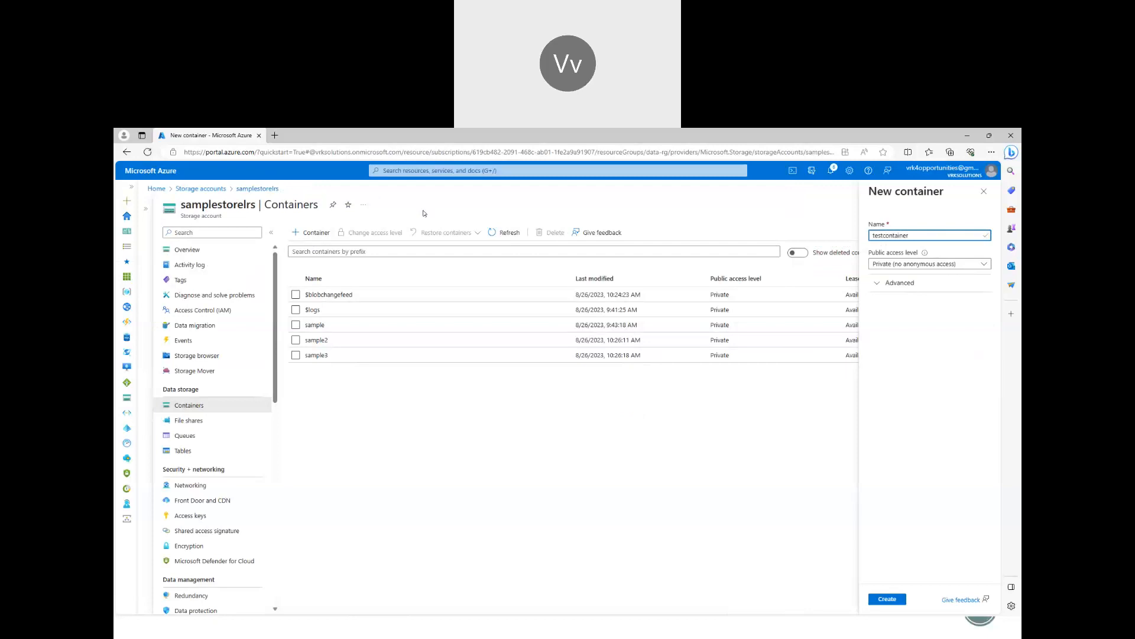
Try the Blob and Container anonymous read access levels for the new container.
left_click(880, 265)
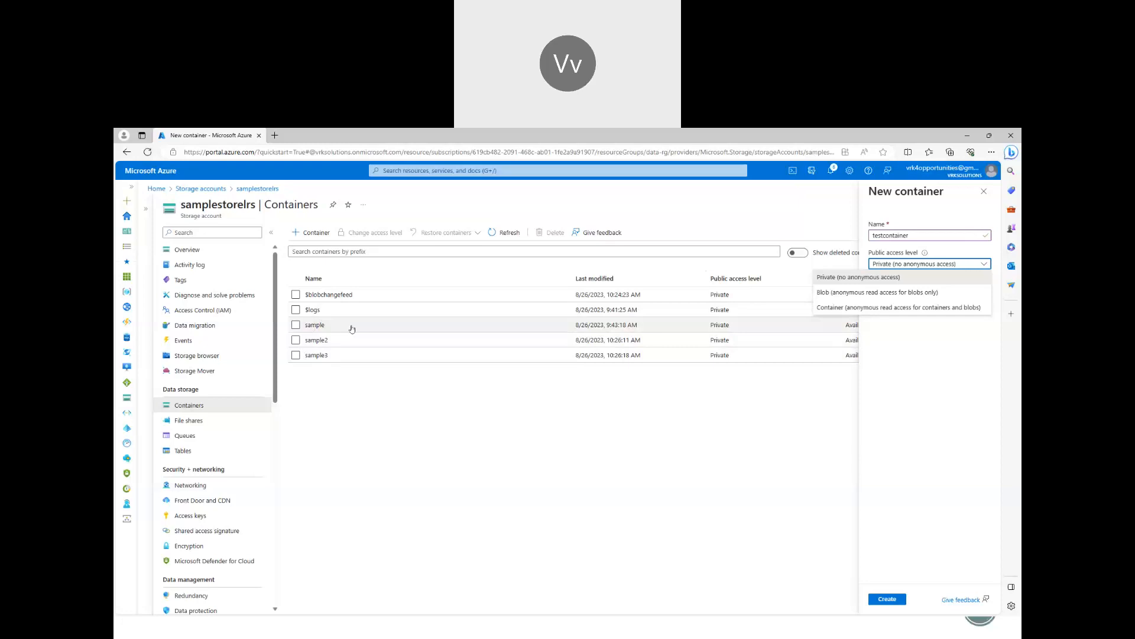
left_click(925, 292)
left_click(895, 264)
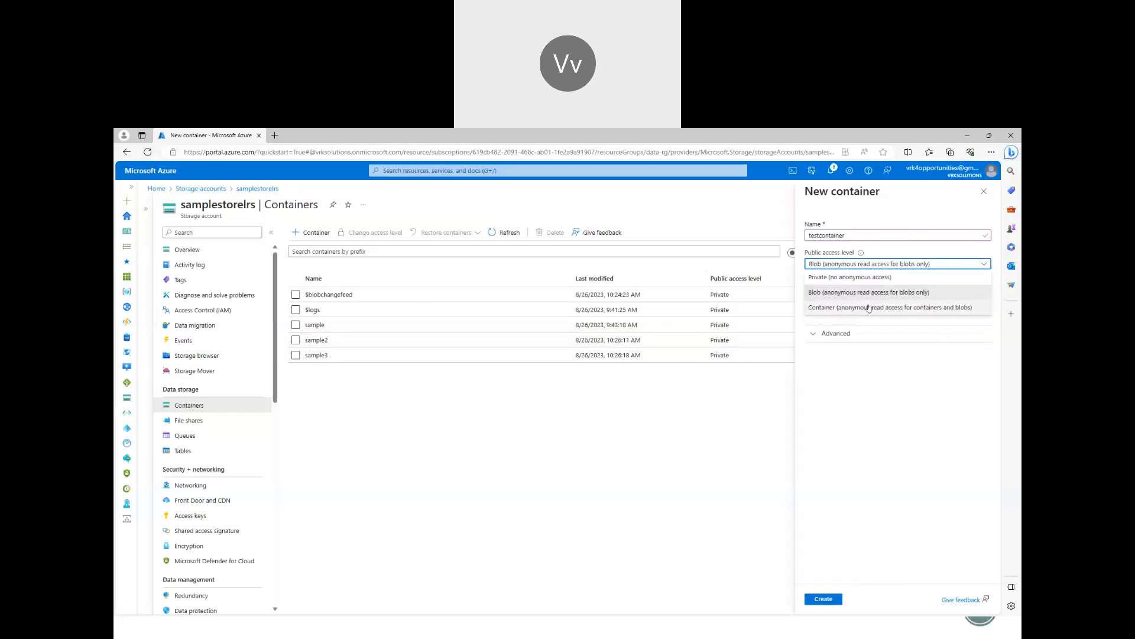
left_click(842, 308)
Set the public access level to Private (no anonymous access) and create the container.
left_click(853, 264)
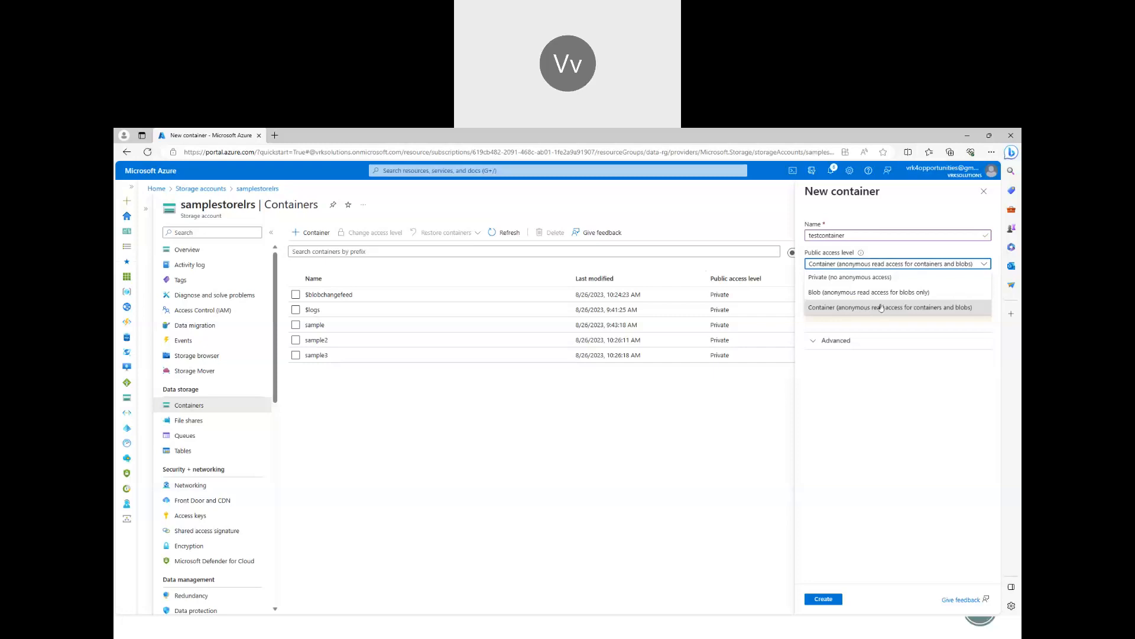
left_click(847, 277)
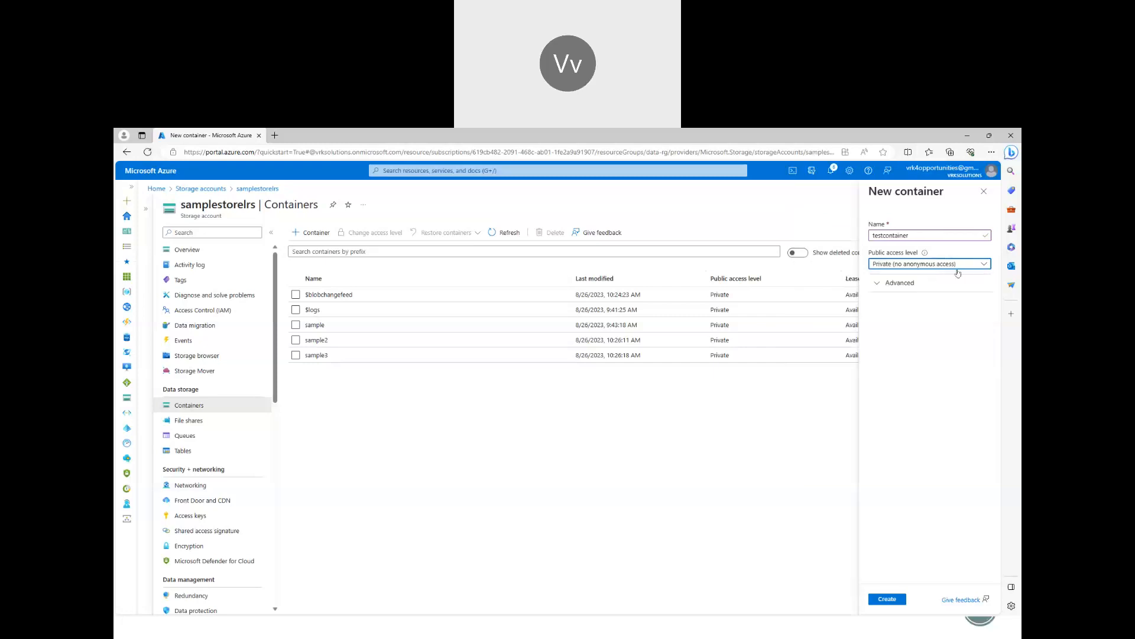
left_click(887, 600)
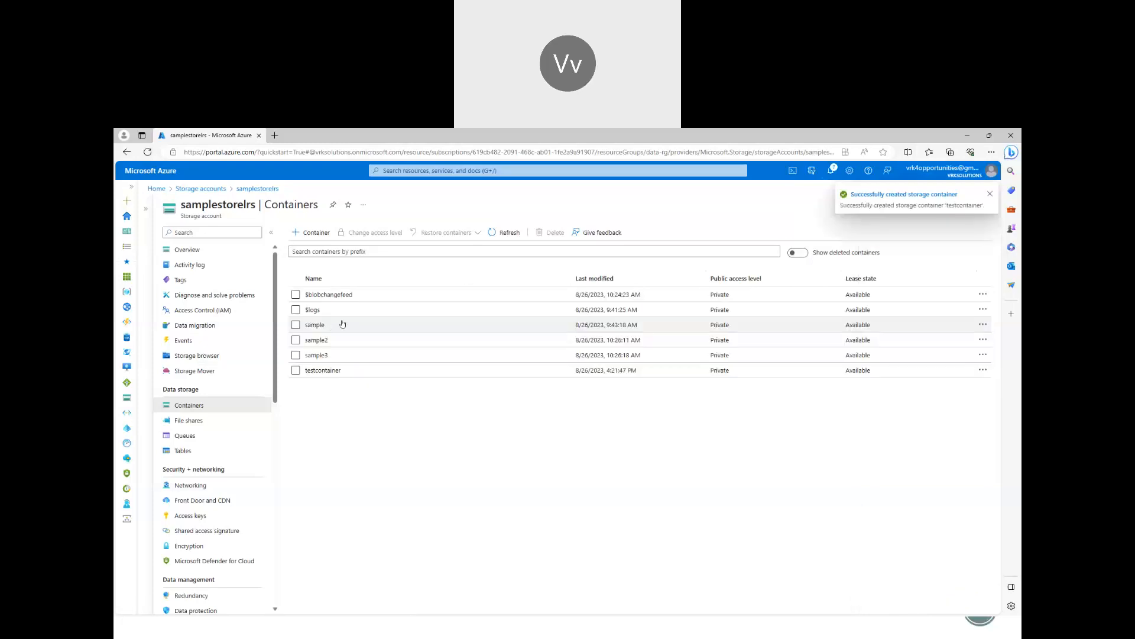
scroll(208, 447, "down", 2)
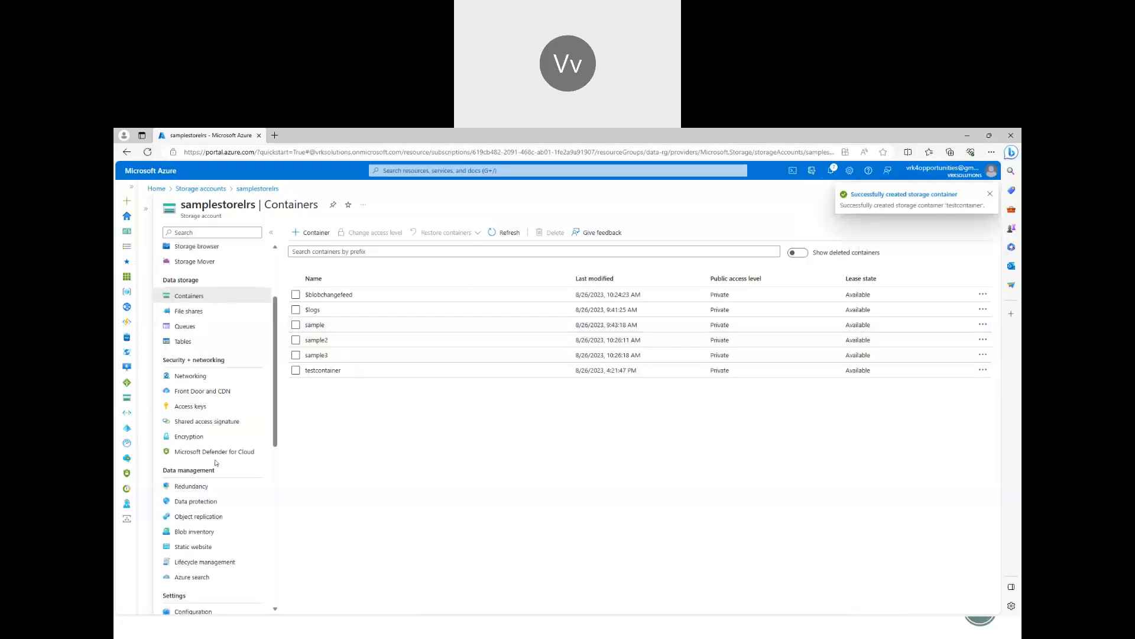
left_click(200, 375)
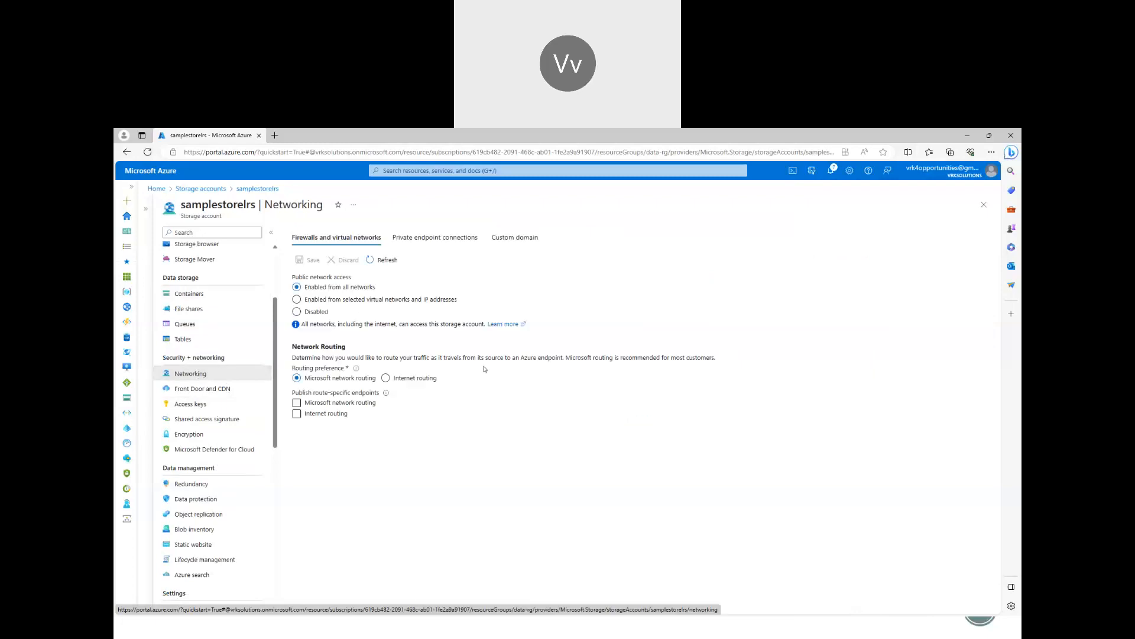
left_click(249, 296)
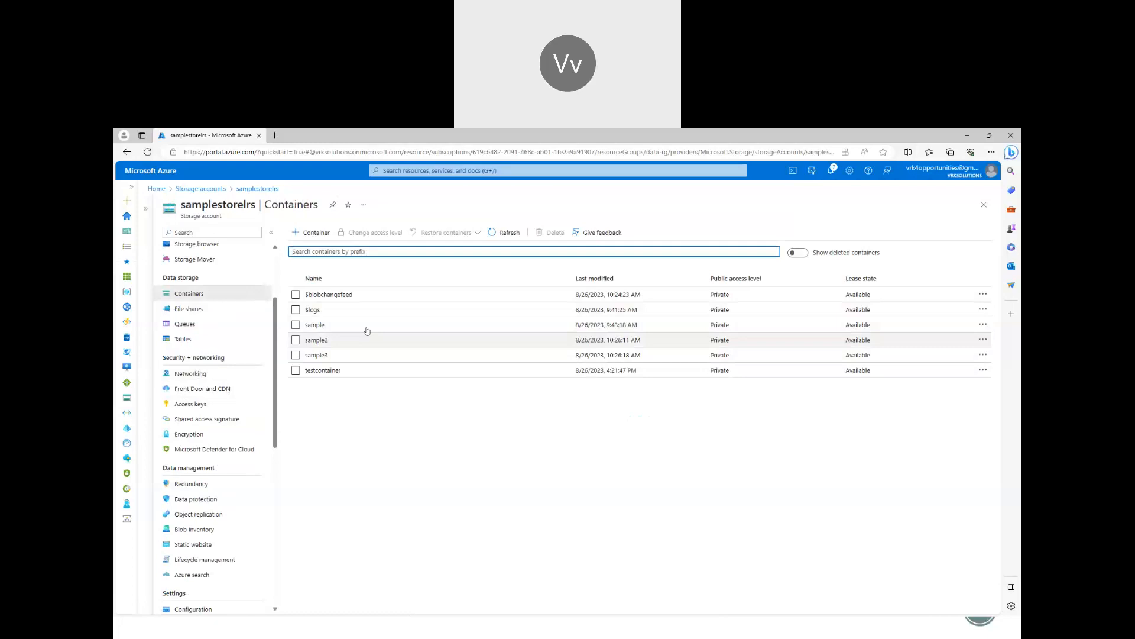
Upload AZ-104_StudyGuide.pdf from the Azure Infra folder to testcontainer and close the upload form.
left_click(322, 370)
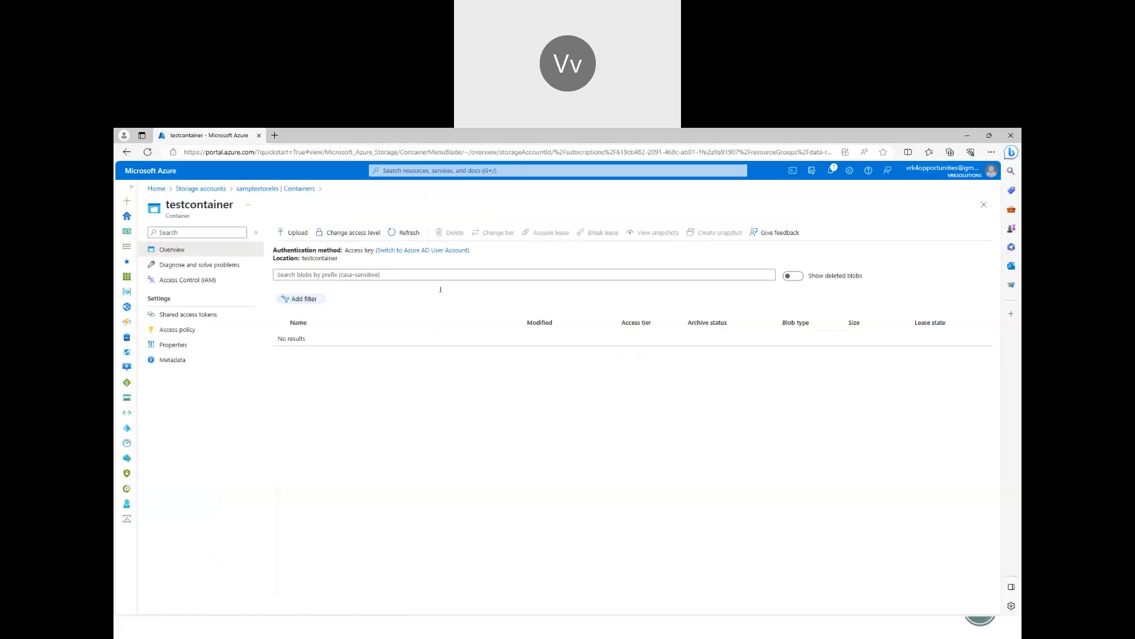
left_click(298, 232)
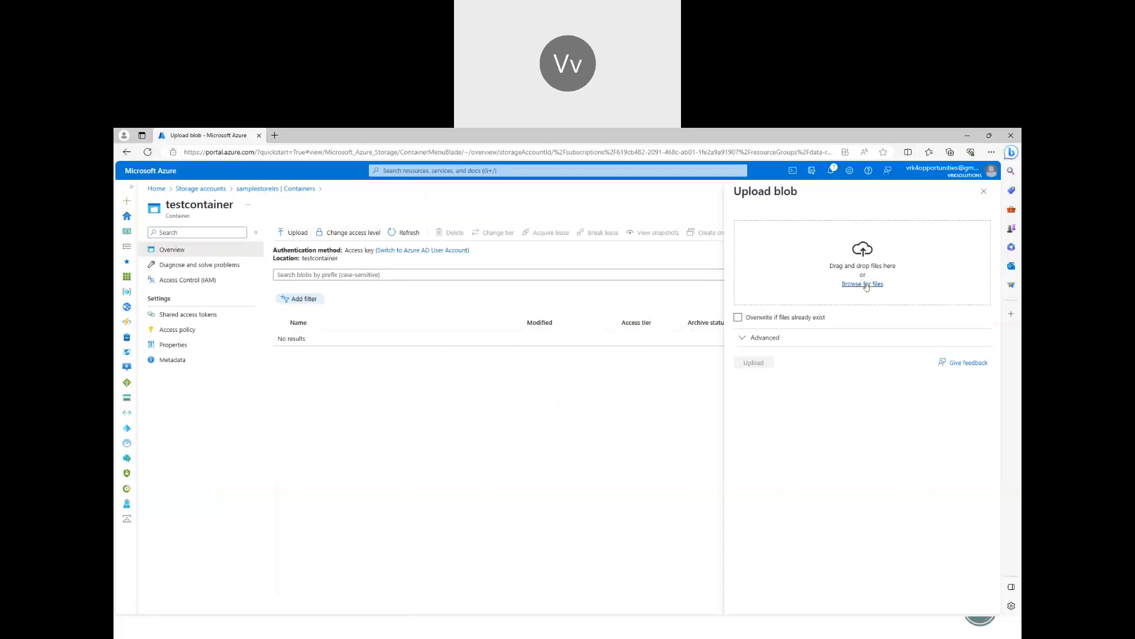
left_click(861, 284)
double_click(230, 312)
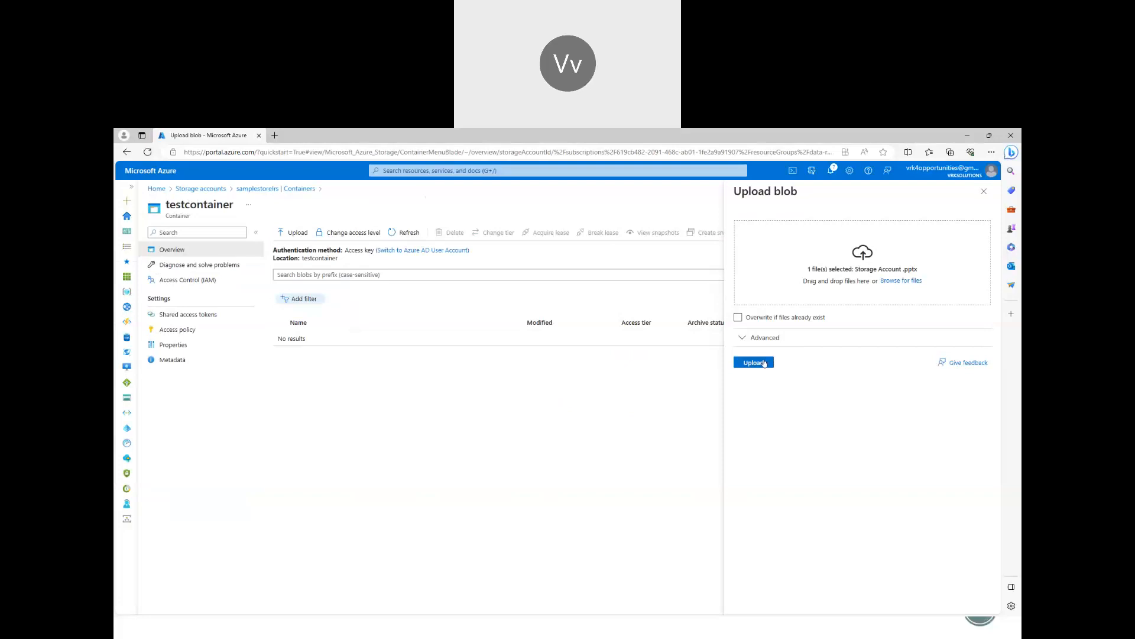
left_click(904, 284)
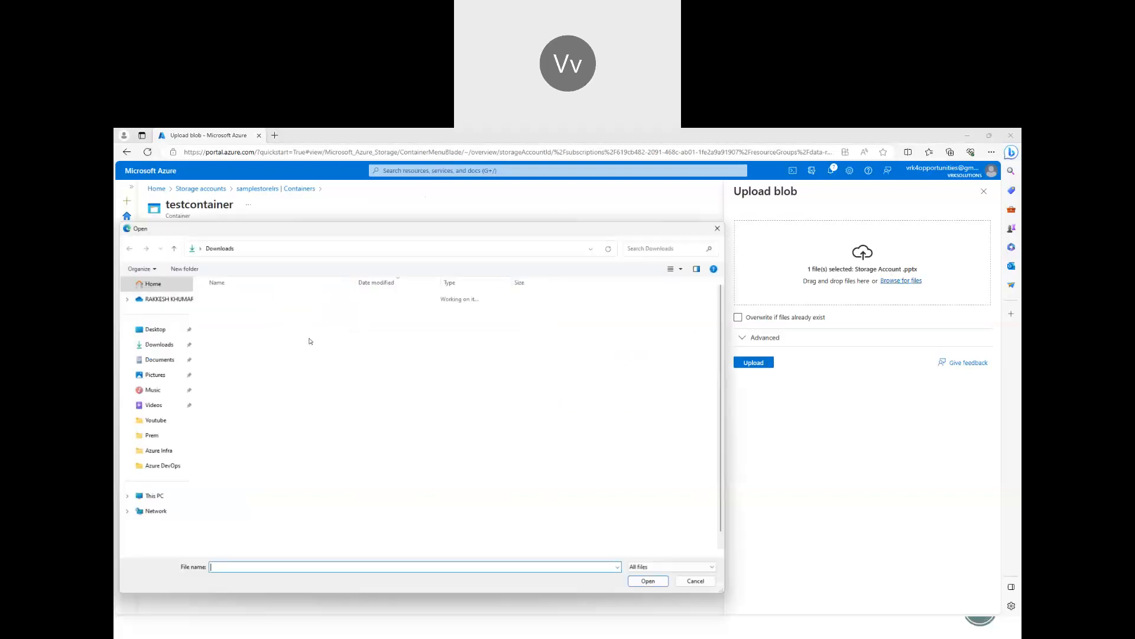
left_click(157, 450)
double_click(329, 310)
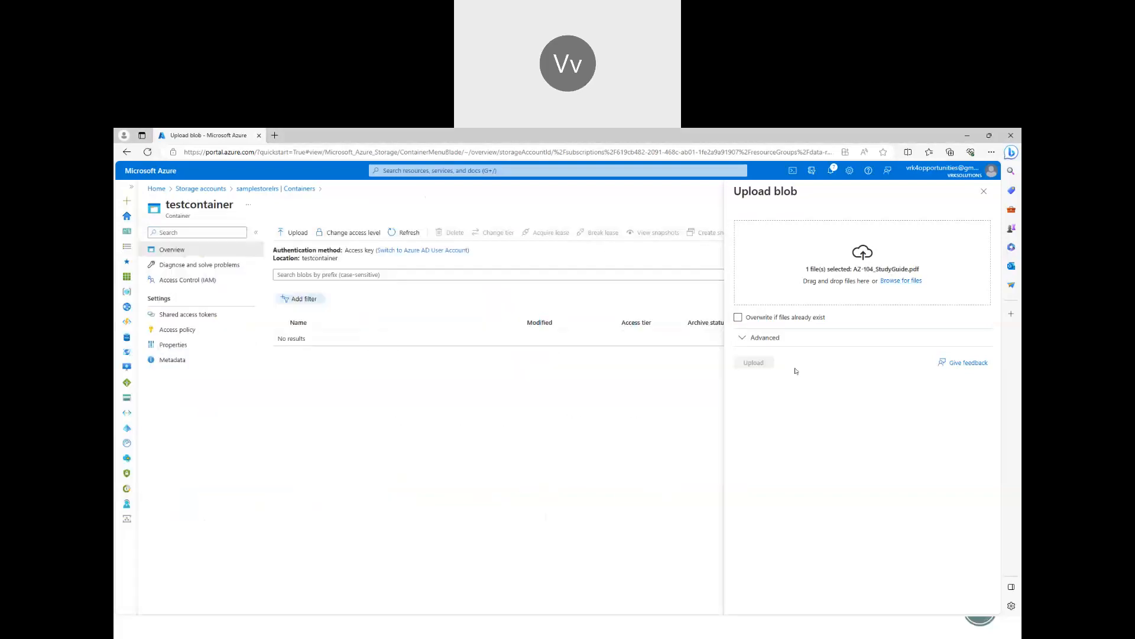
left_click(754, 363)
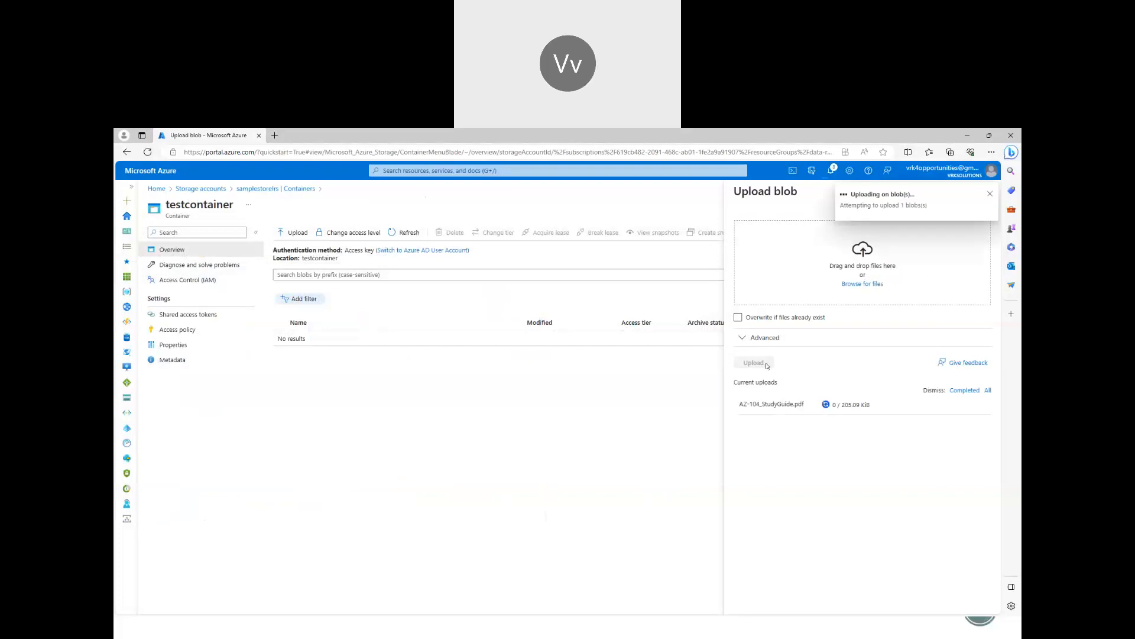
left_click(990, 193)
left_click(986, 192)
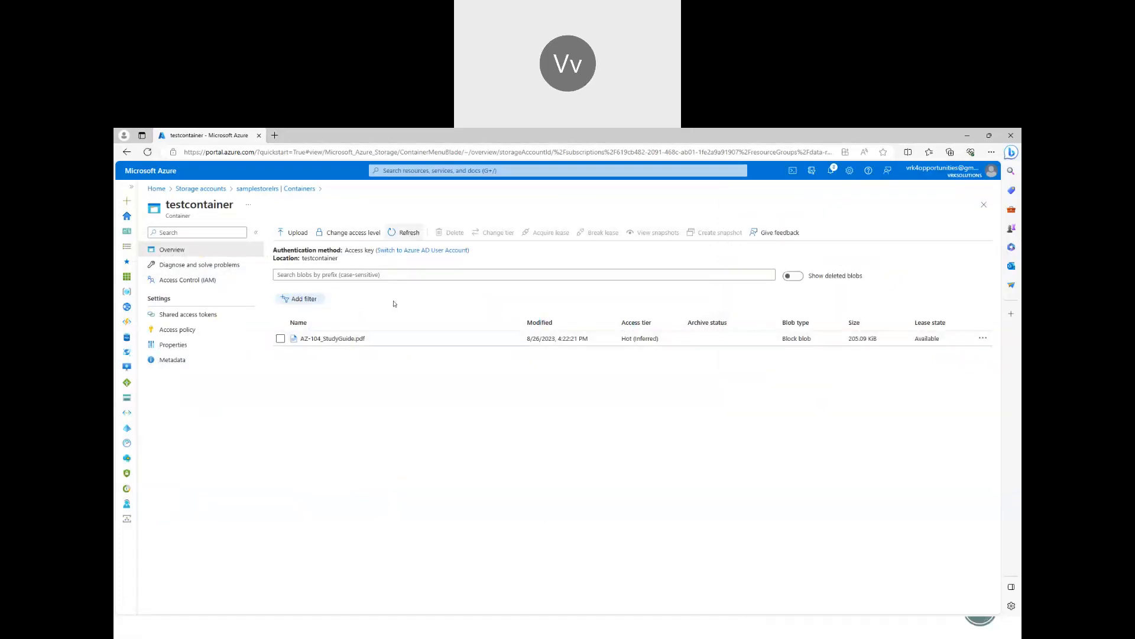
Copy the URL of the AZ-104_StudyGuide.pdf blob and return to the storage account's container list.
left_click(330, 338)
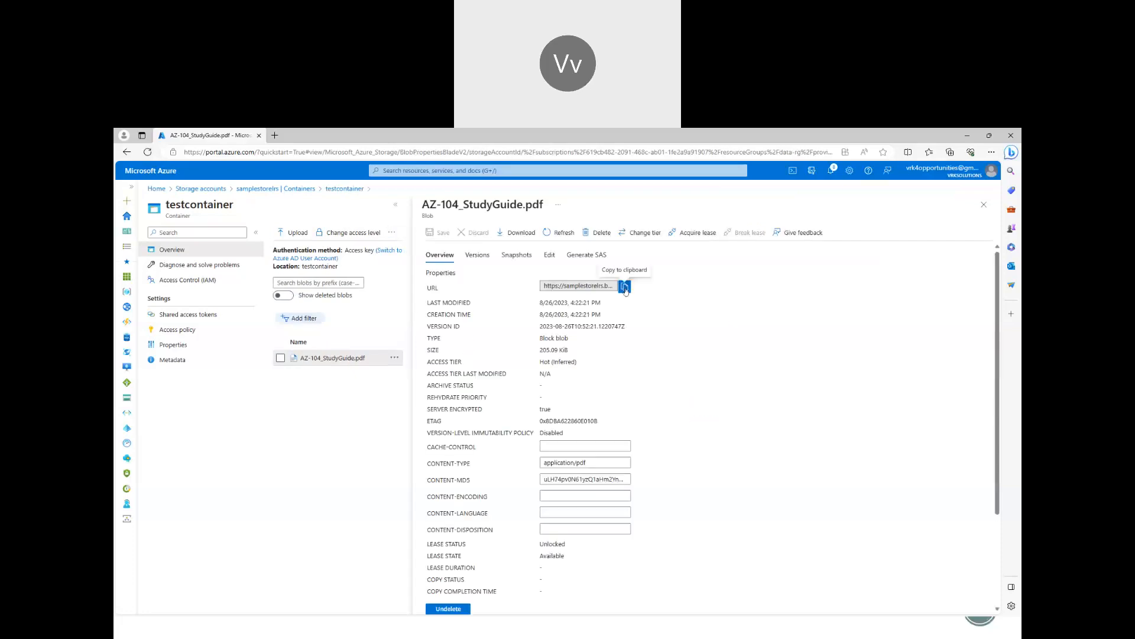
left_click(625, 288)
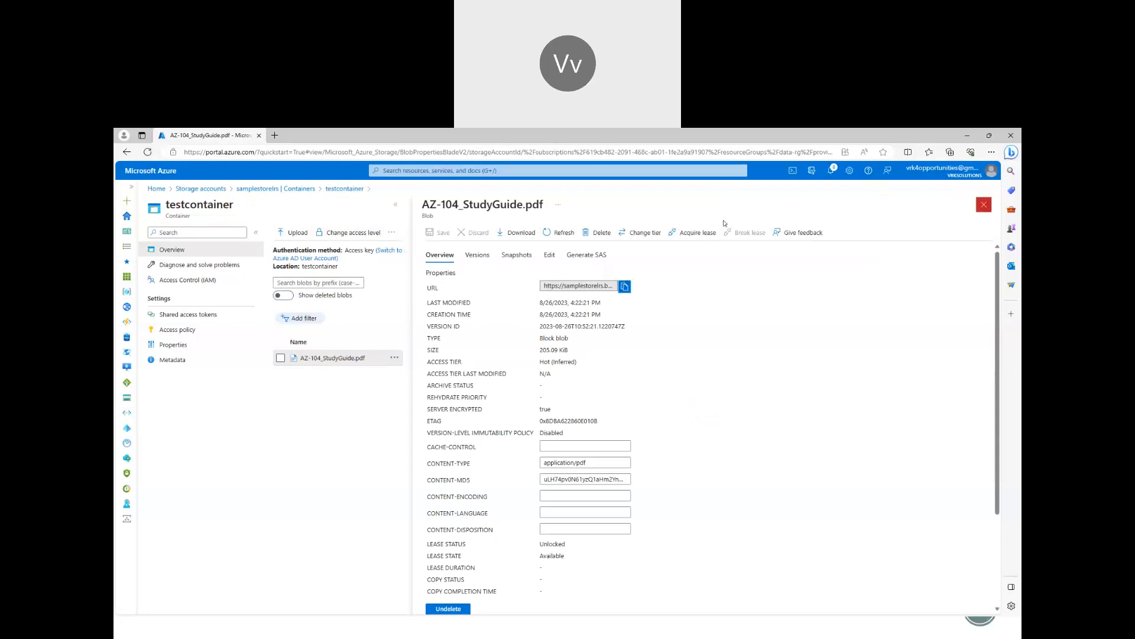
left_click(983, 205)
left_click(286, 190)
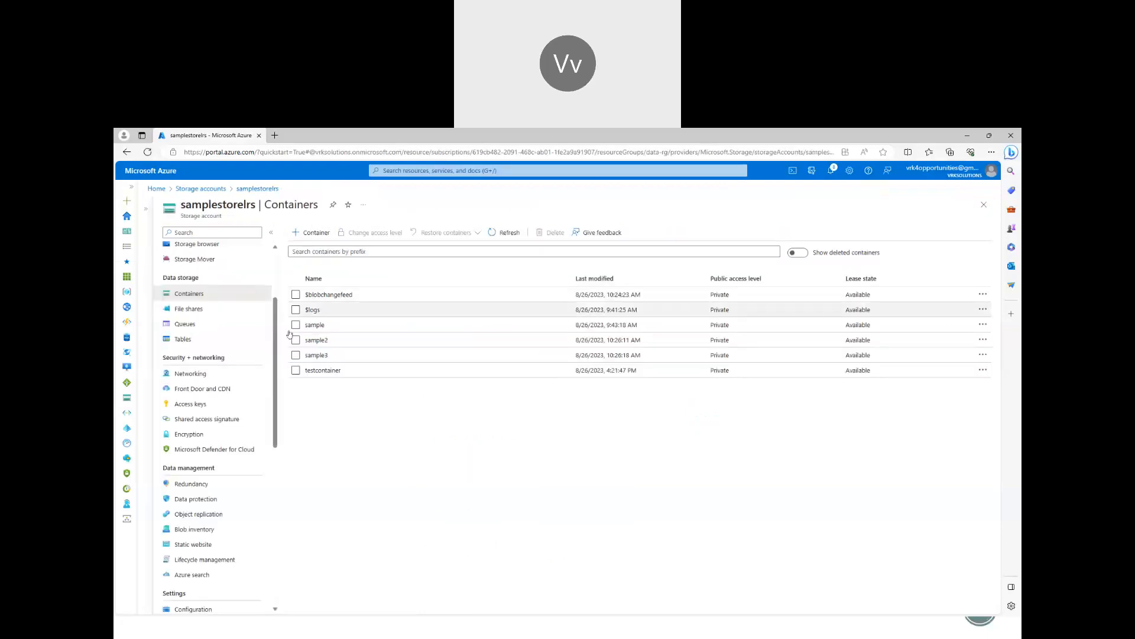
Select testcontainer and check its public access level without changing it.
left_click(296, 370)
left_click(372, 232)
left_click(349, 318)
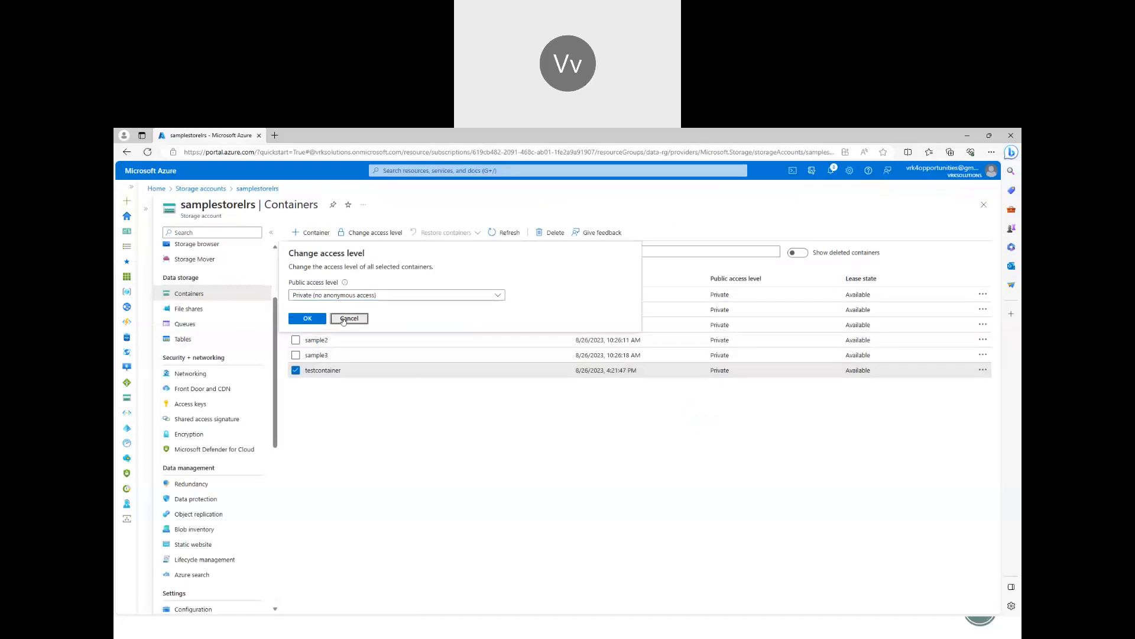
Open the copied blob URL in a new browser tab to test anonymous access.
left_click(276, 134)
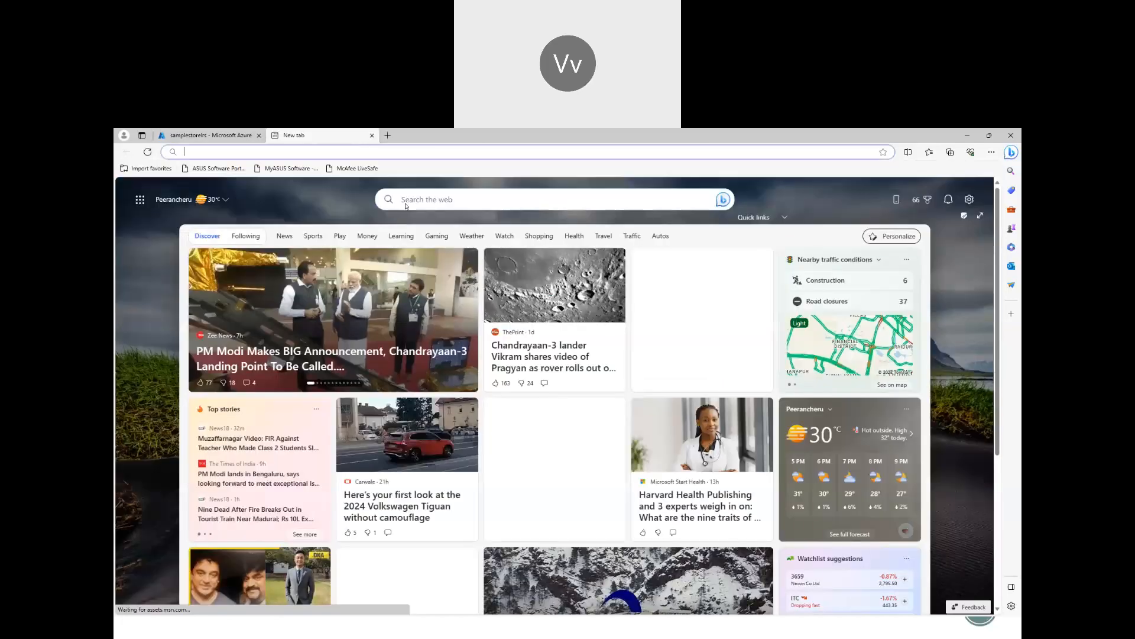
key("ctrl+v")
key("Return")
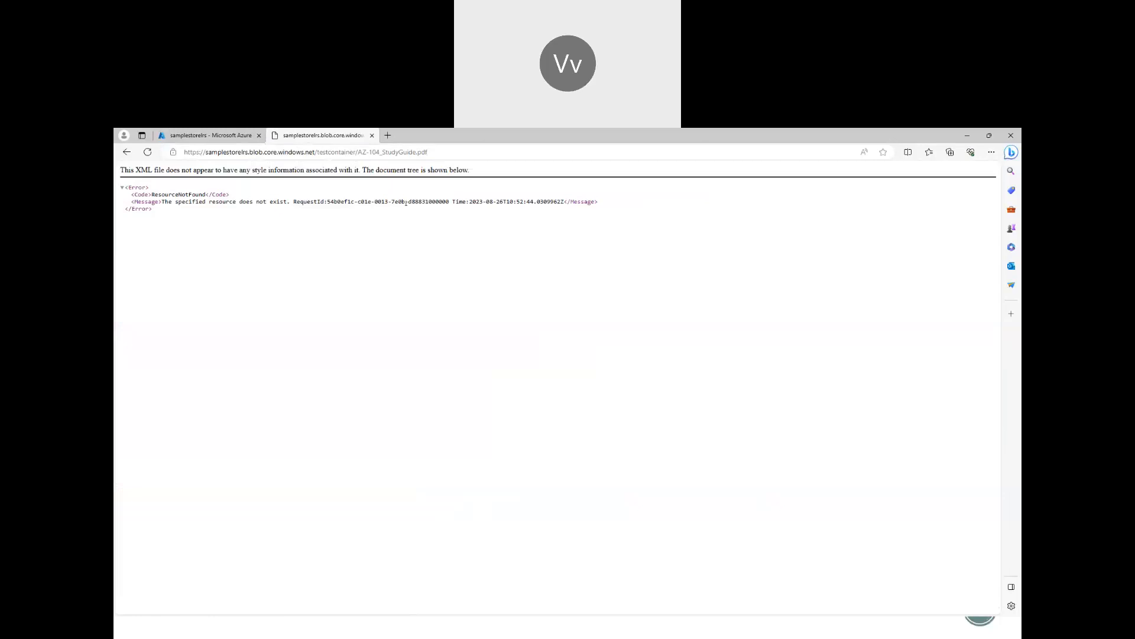
Change testcontainer's public access level to Blob (anonymous read access for blobs only).
left_click(231, 135)
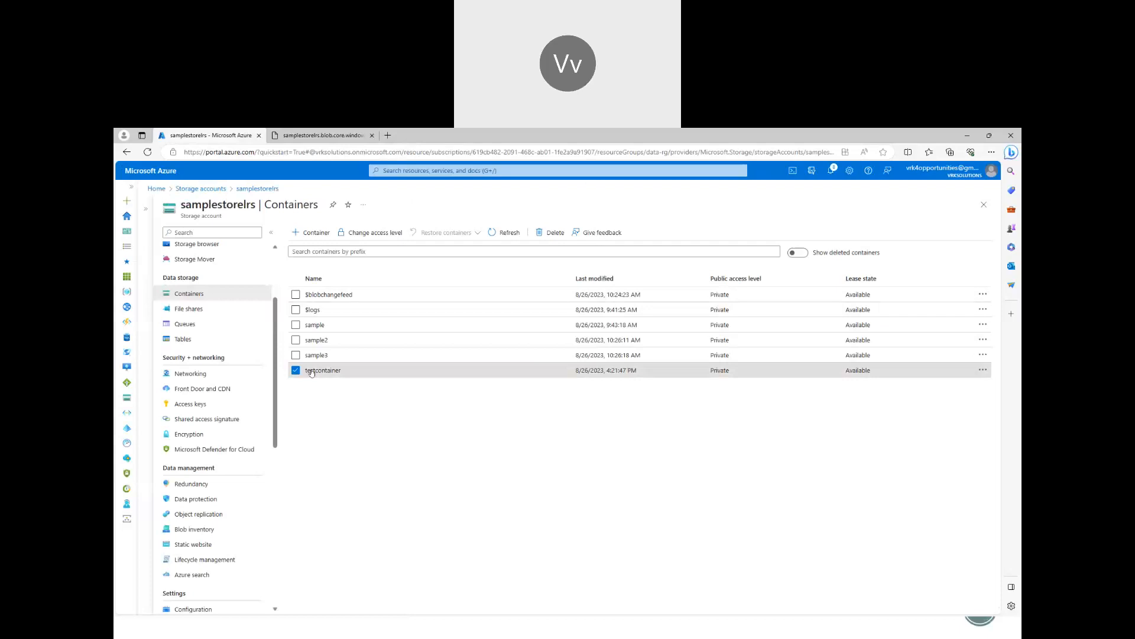
left_click(369, 235)
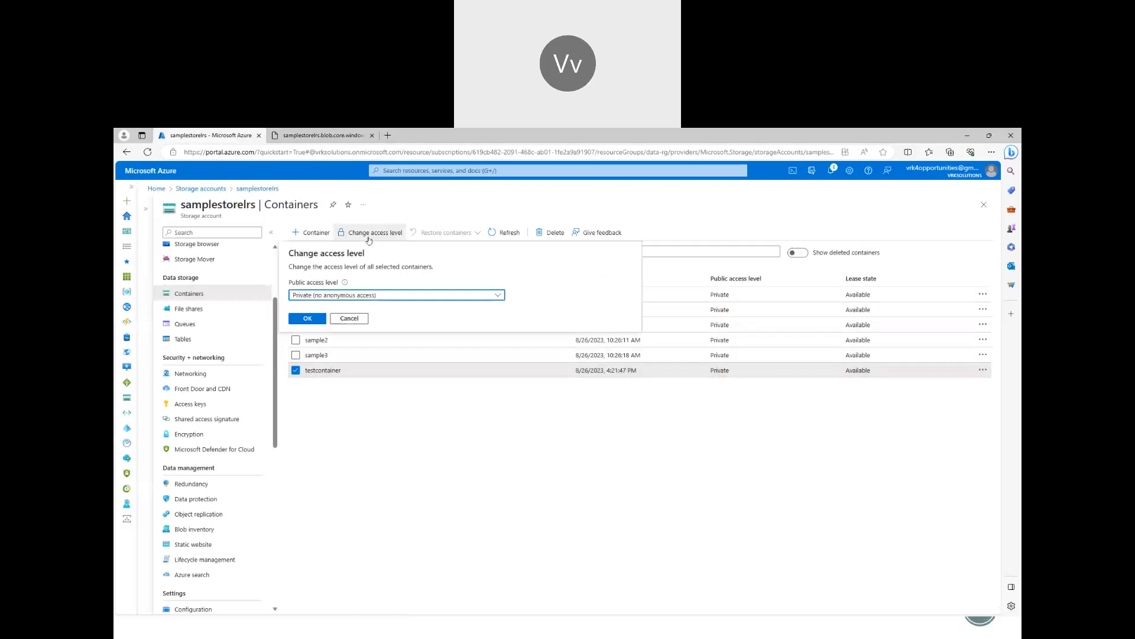
left_click(346, 296)
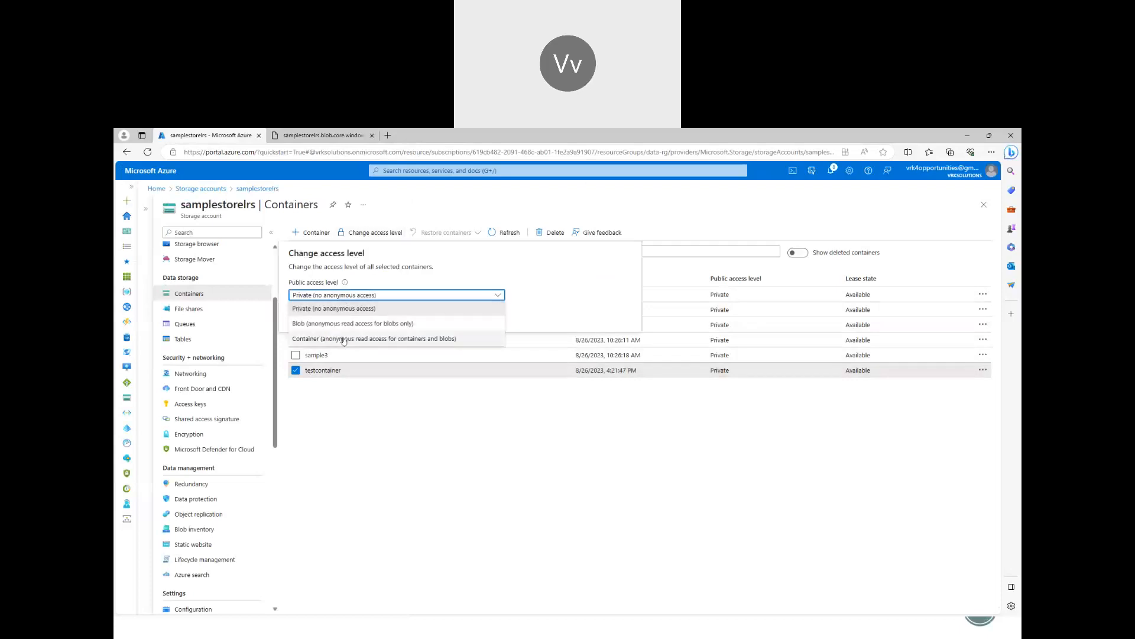
left_click(363, 410)
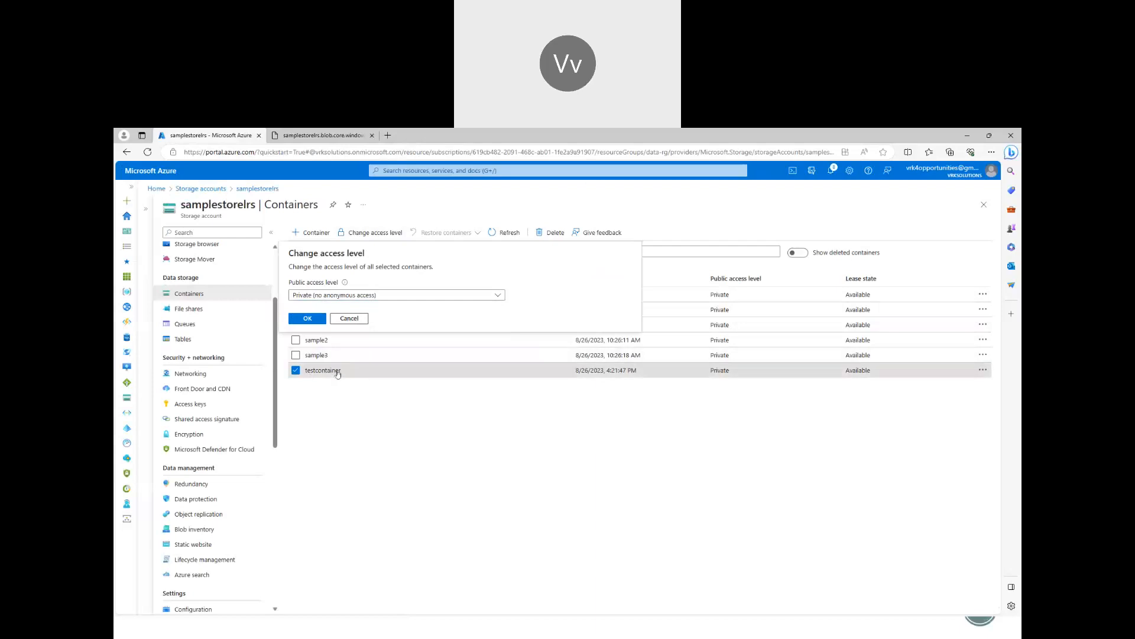
left_click(390, 295)
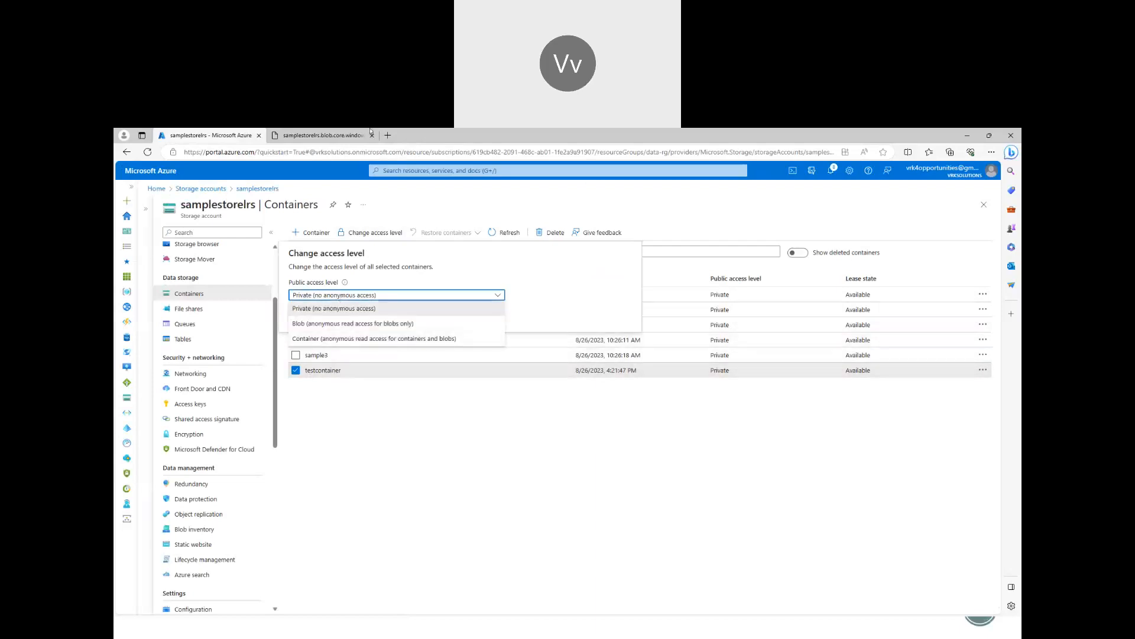
left_click(352, 133)
key("ctrl+shift+Tab")
left_click(348, 323)
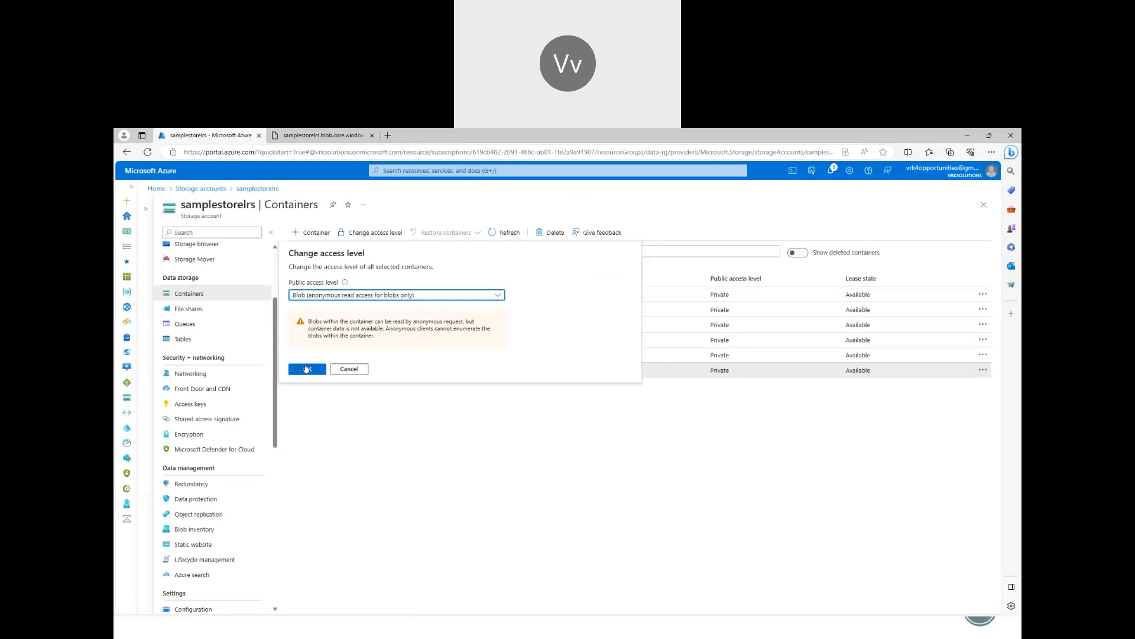
left_click(306, 369)
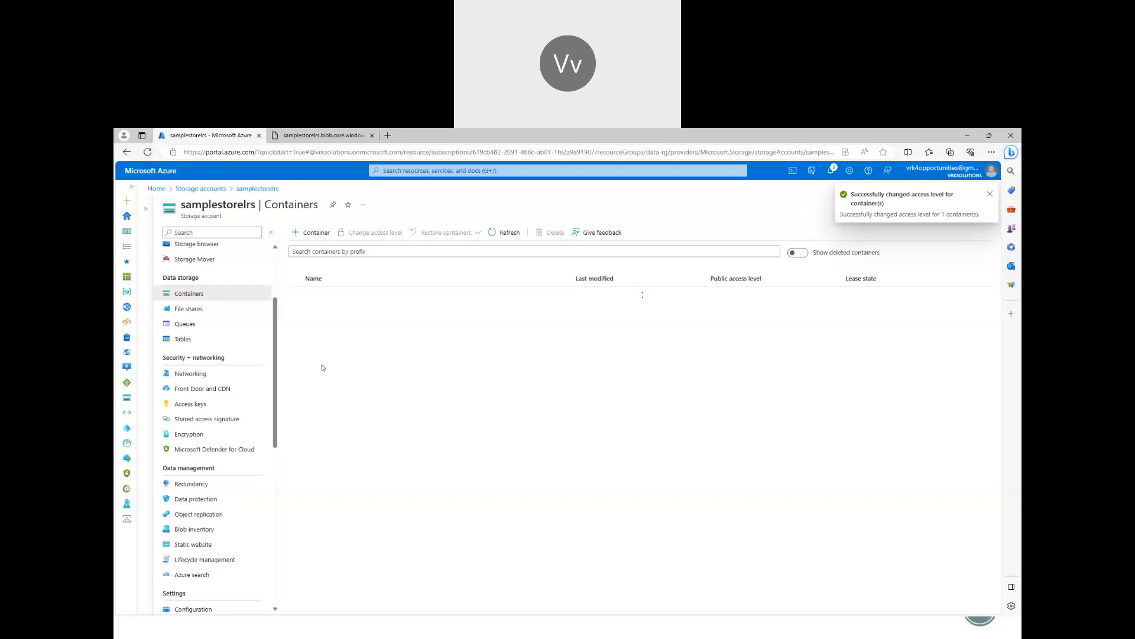
Open the AZ-104_StudyGuide.pdf blob's properties, then reload its URL in the other browser tab to test anonymous access and inspect the address.
left_click(329, 132)
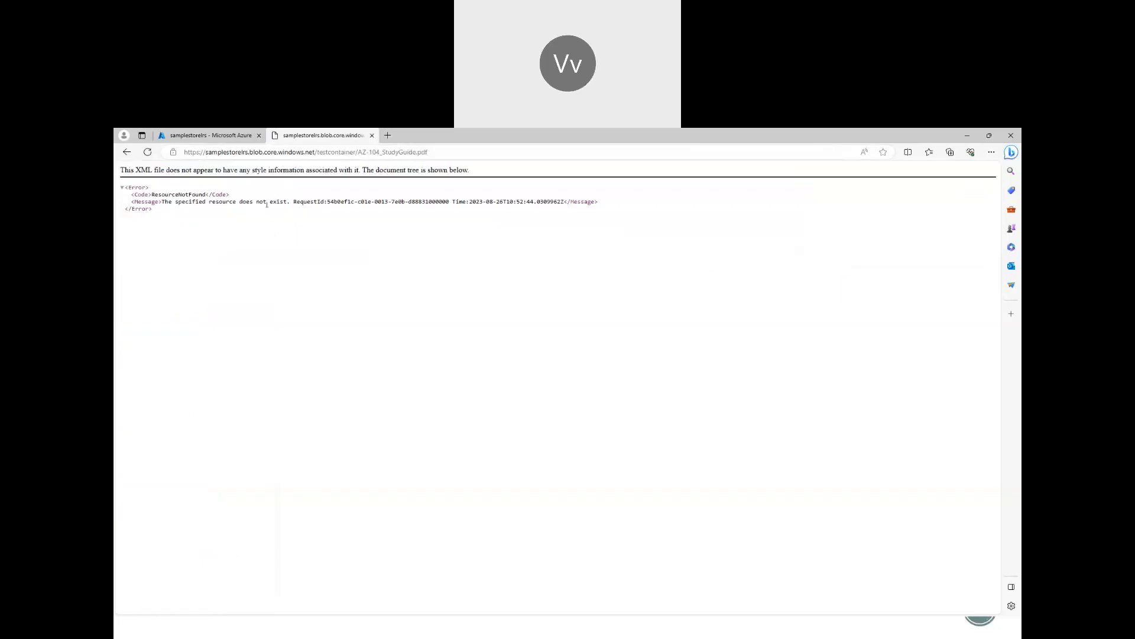
left_click(198, 134)
left_click(326, 374)
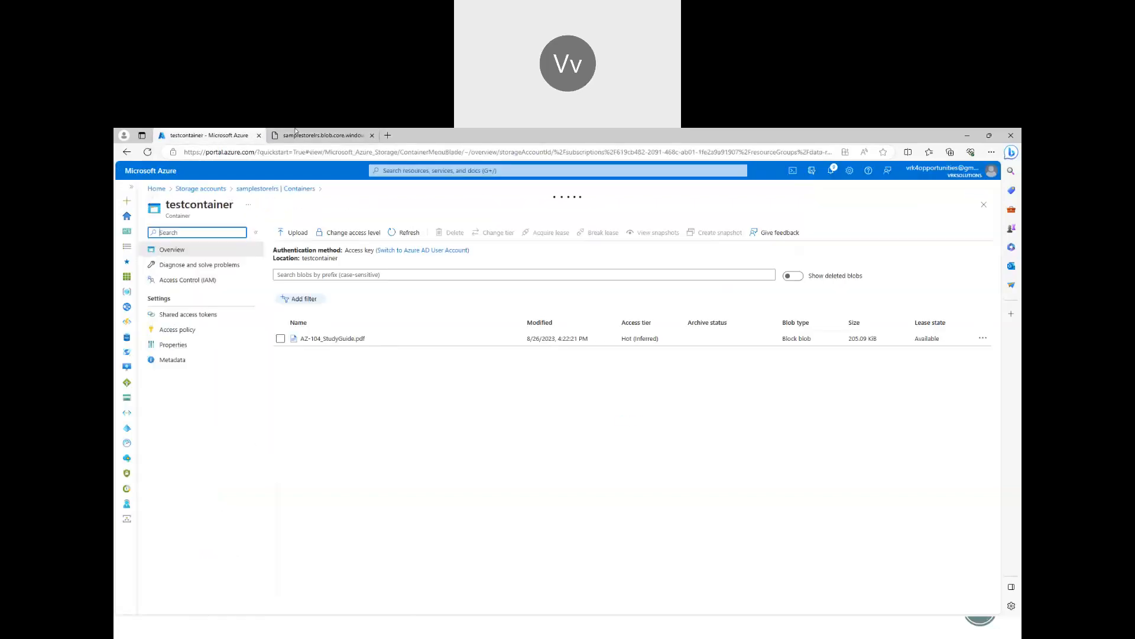
left_click(307, 340)
left_click(322, 135)
left_click(148, 152)
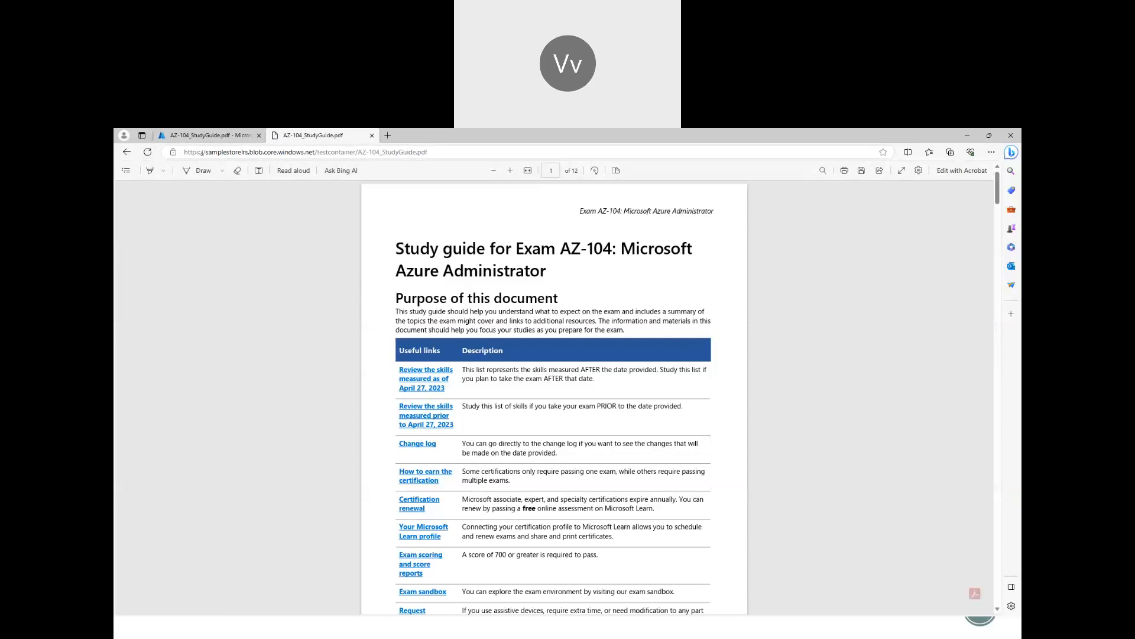
left_click_drag(205, 152, 345, 152)
left_click_drag(450, 153, 249, 152)
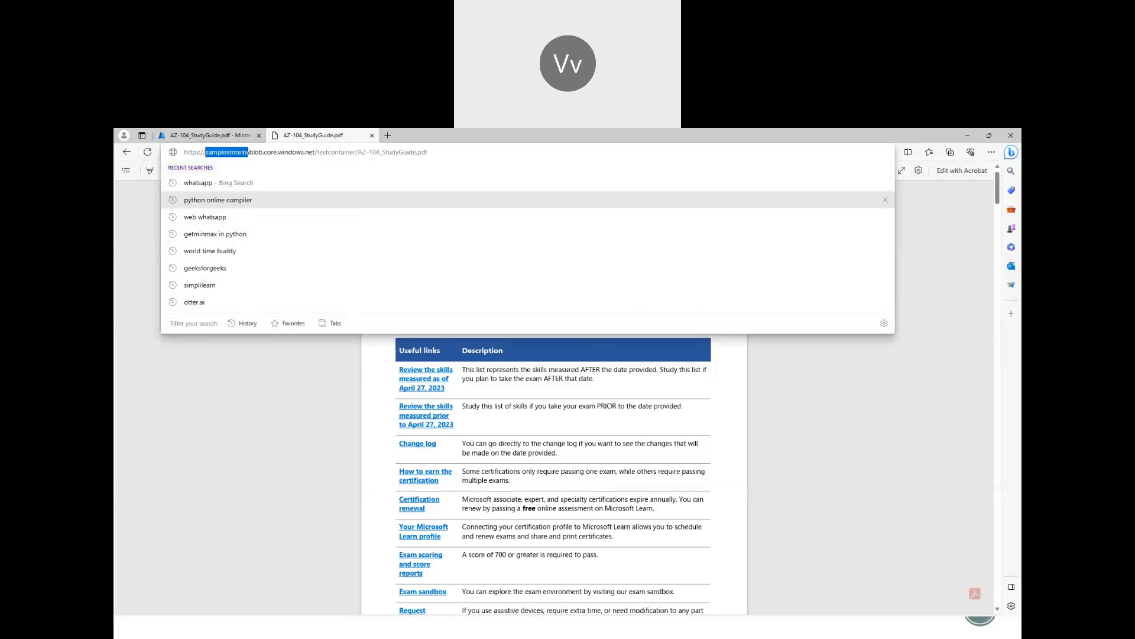
Return to the samplestorelrs storage account and open its Endpoints page.
left_click(244, 132)
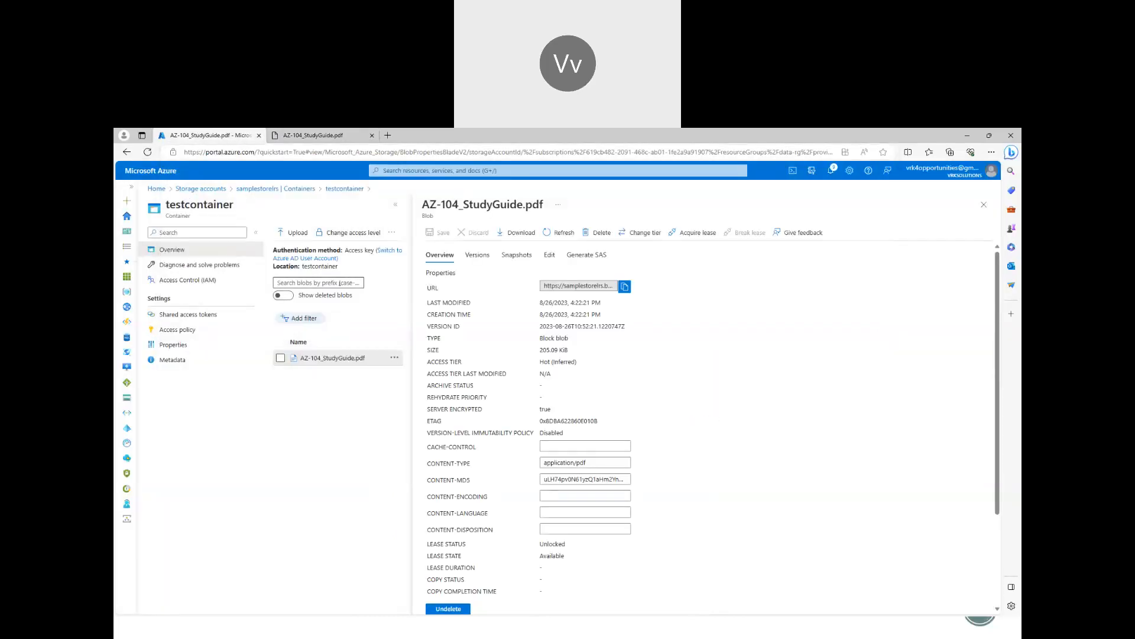
left_click(273, 191)
scroll(207, 420, "down", 3)
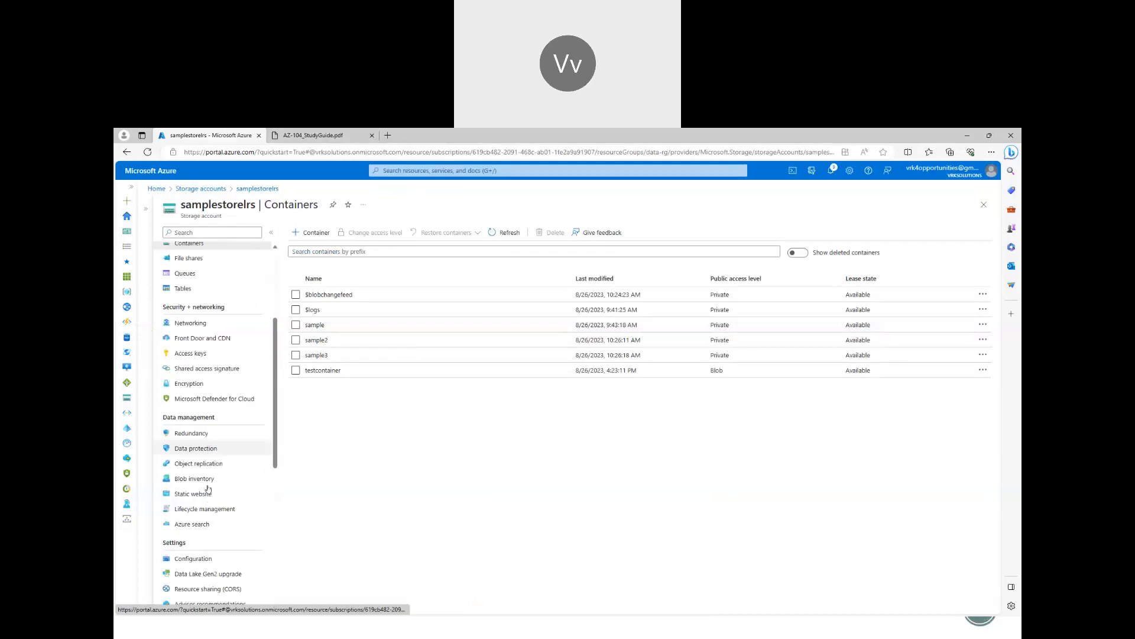
scroll(206, 420, "down", 5)
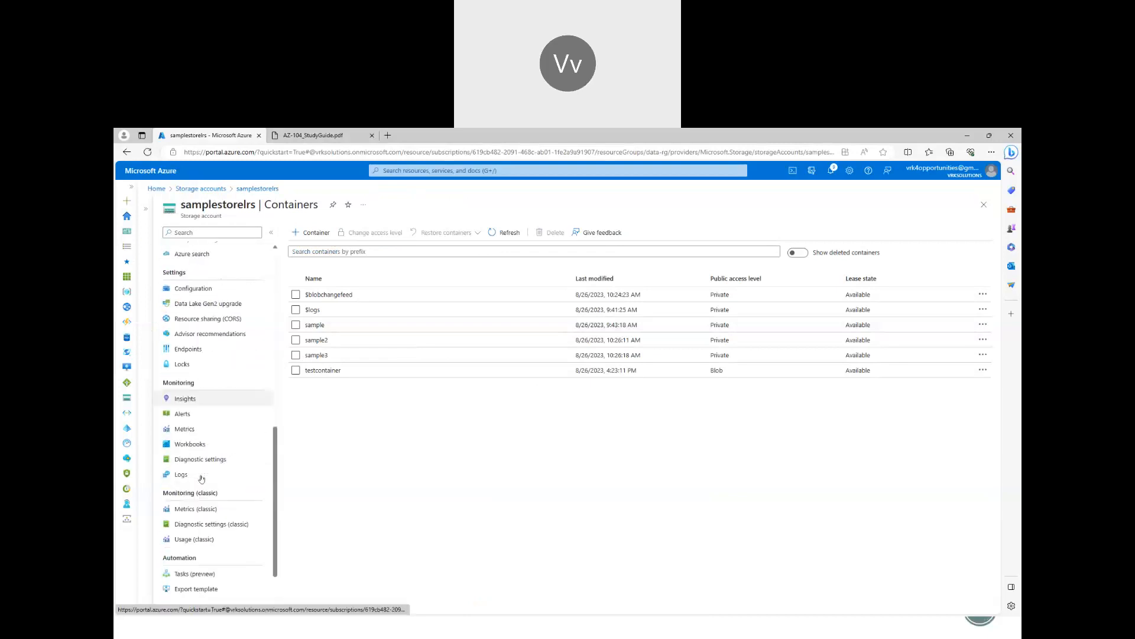
scroll(201, 477, "up", 2)
left_click(210, 430)
left_click(188, 446)
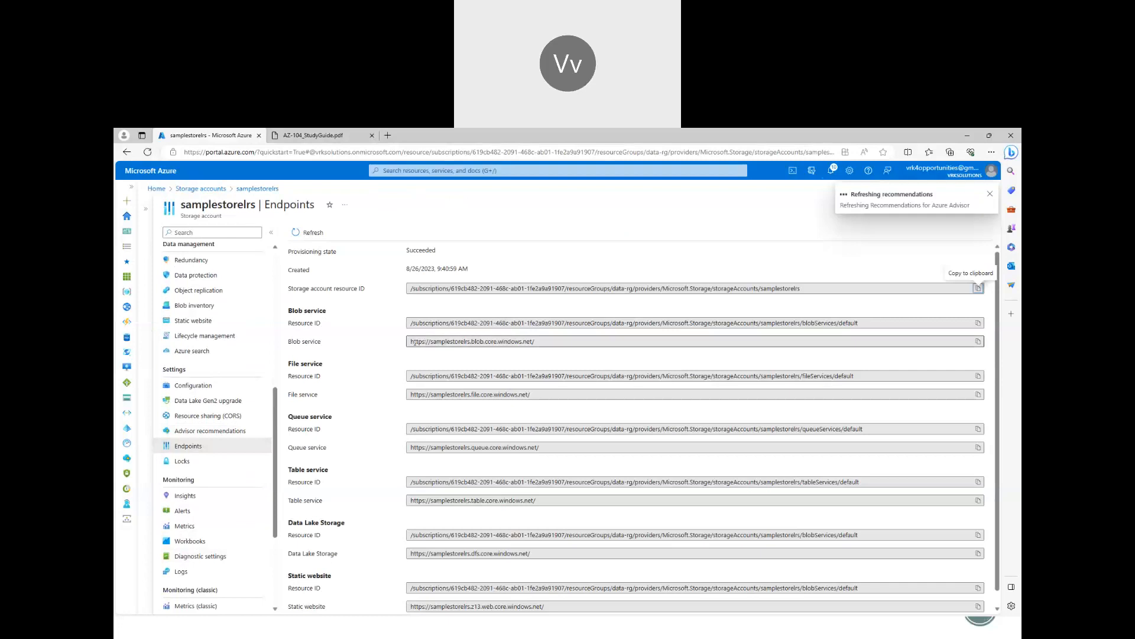
Examine the parts of the Blob service endpoint URL, matching its first part with the storage account name.
left_click_drag(411, 342, 428, 342)
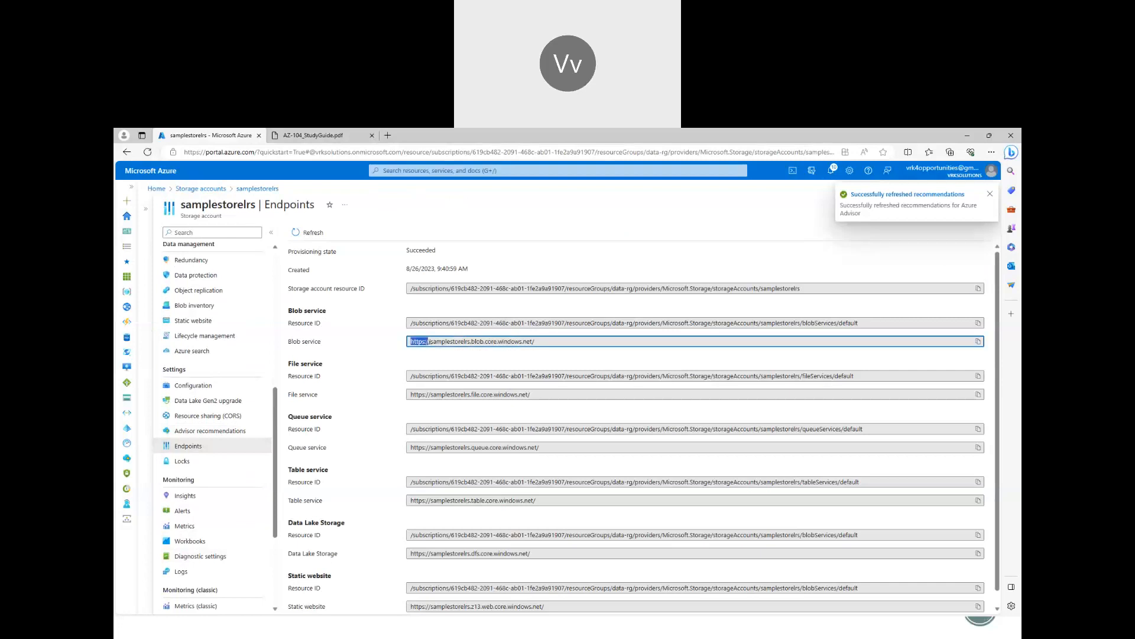
left_click(433, 343)
left_click_drag(429, 342, 466, 341)
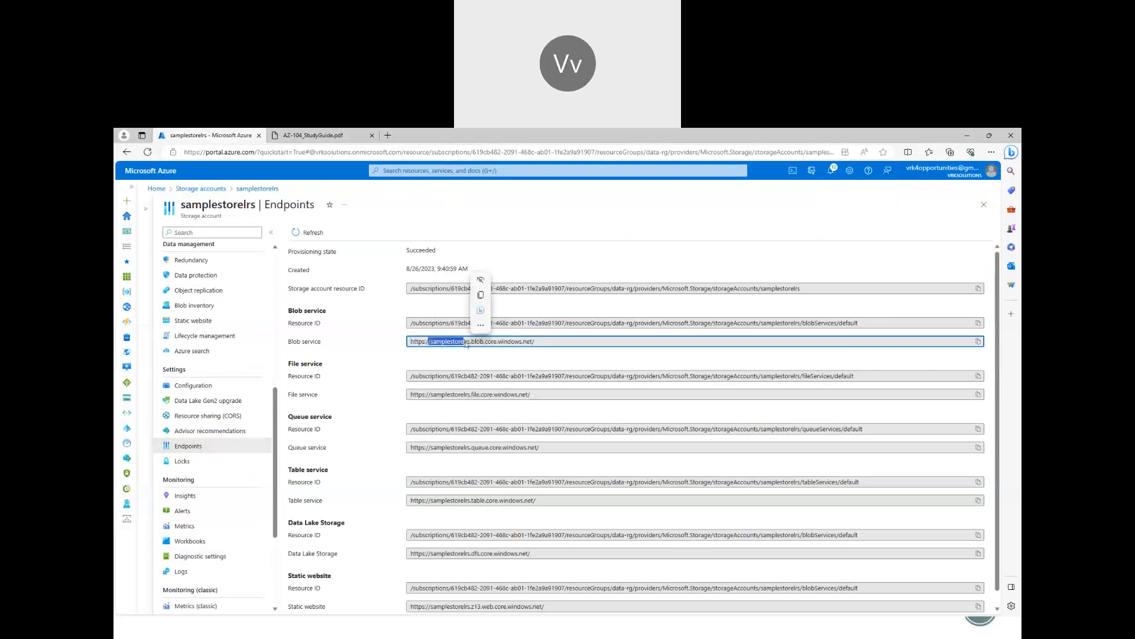
left_click_drag(182, 205, 251, 206)
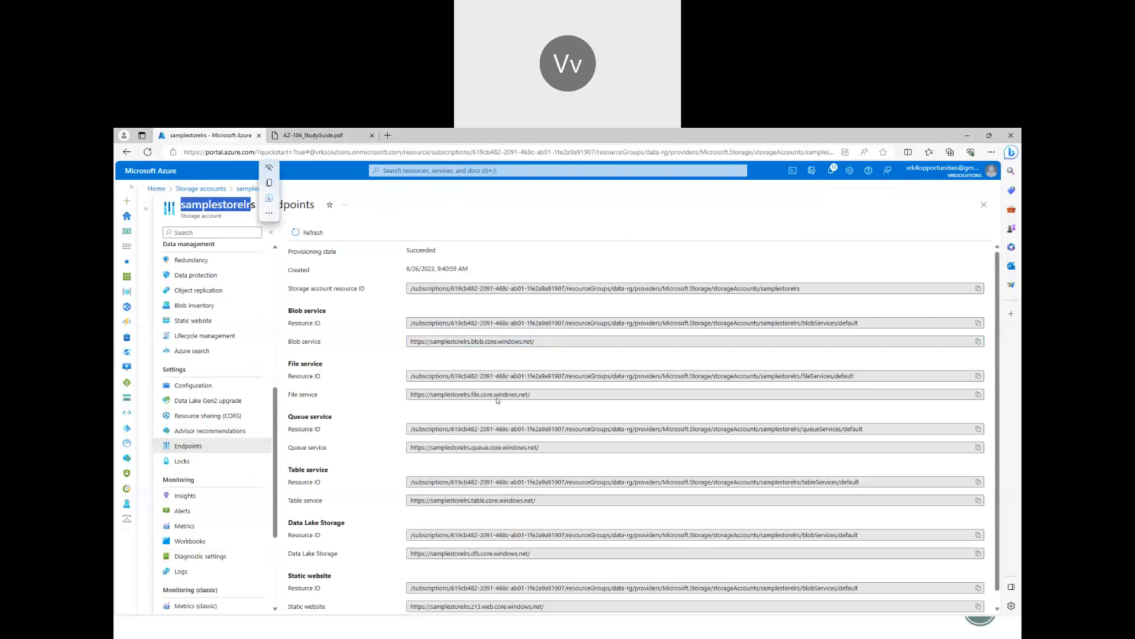
double_click(468, 343)
left_click(482, 343)
double_click(479, 343)
double_click(492, 343)
left_click(514, 343)
double_click(512, 342)
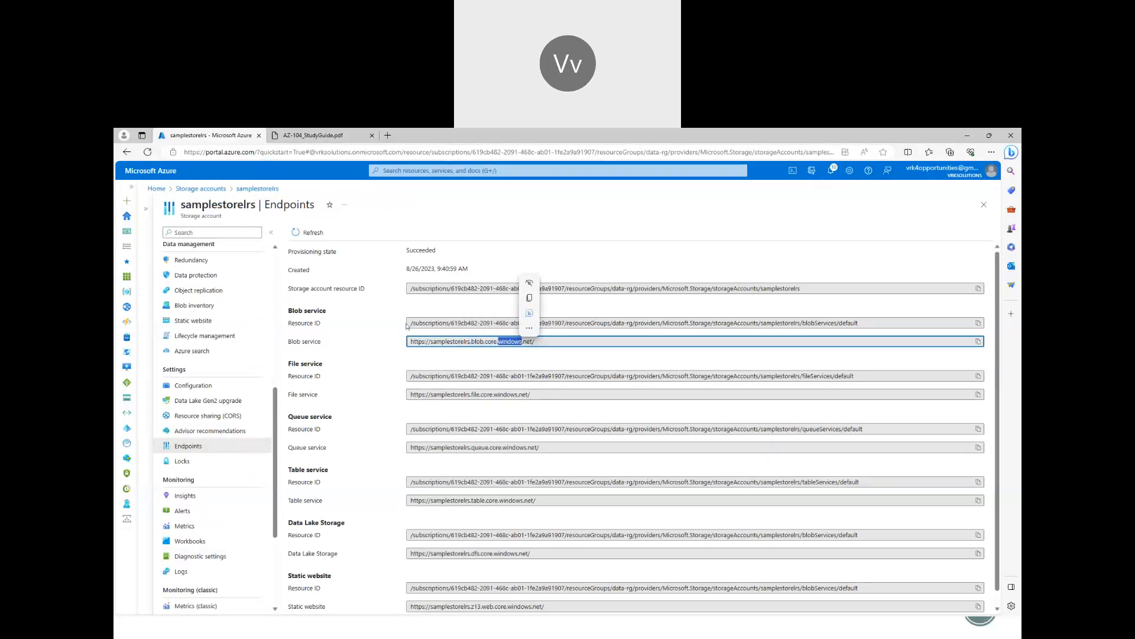
Compare the URL of the opened PDF with the storage account's Blob service endpoint.
left_click(349, 132)
double_click(226, 152)
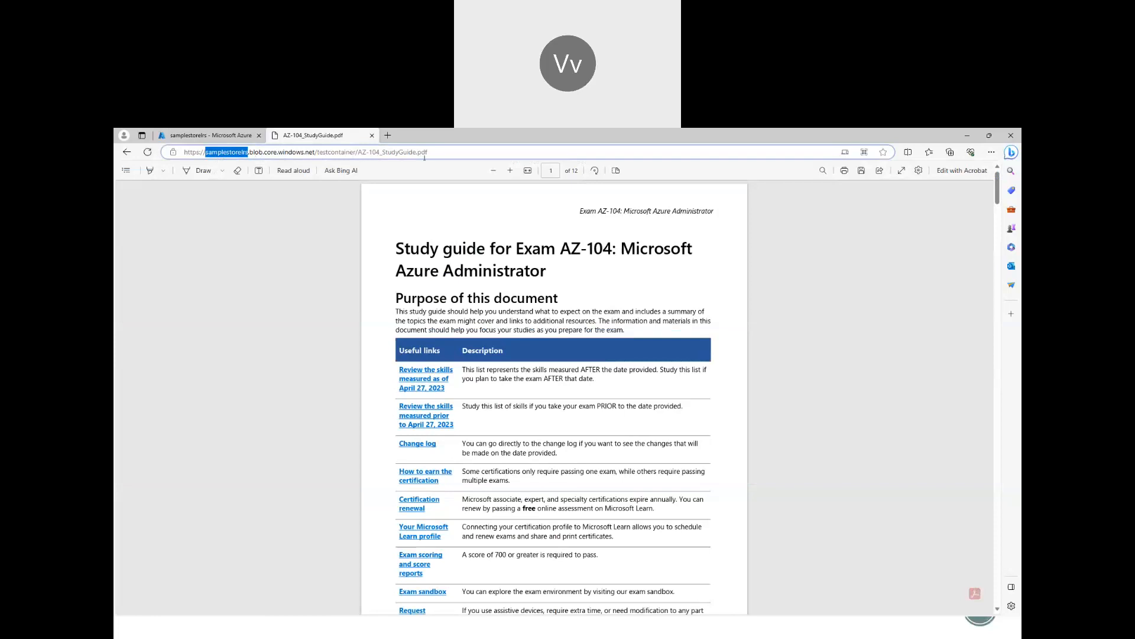
left_click(210, 136)
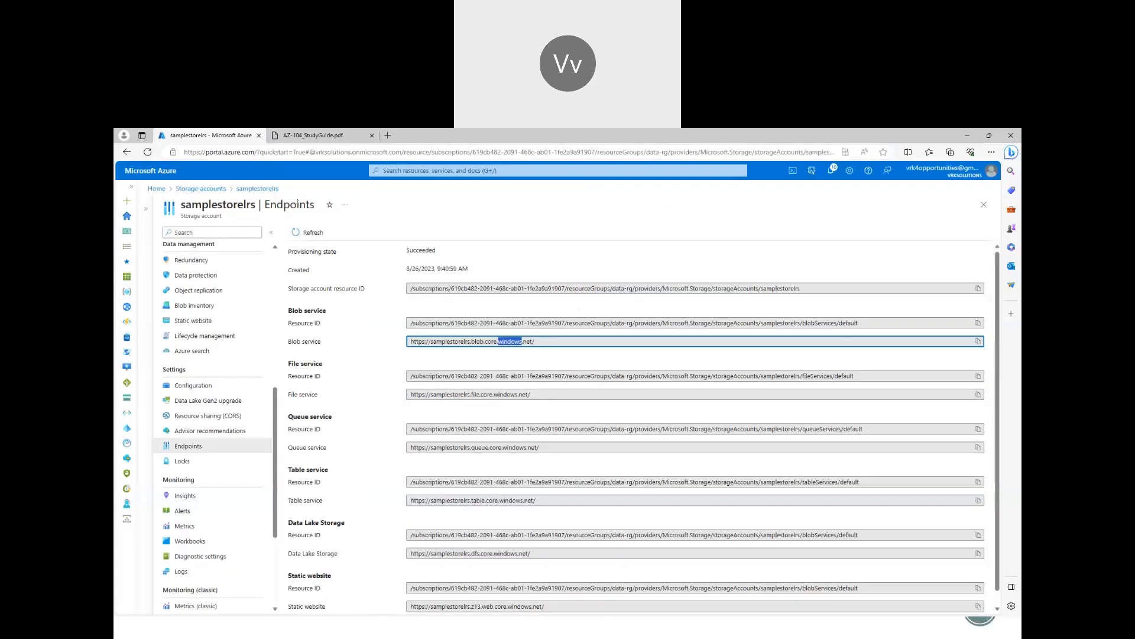
left_click(283, 136)
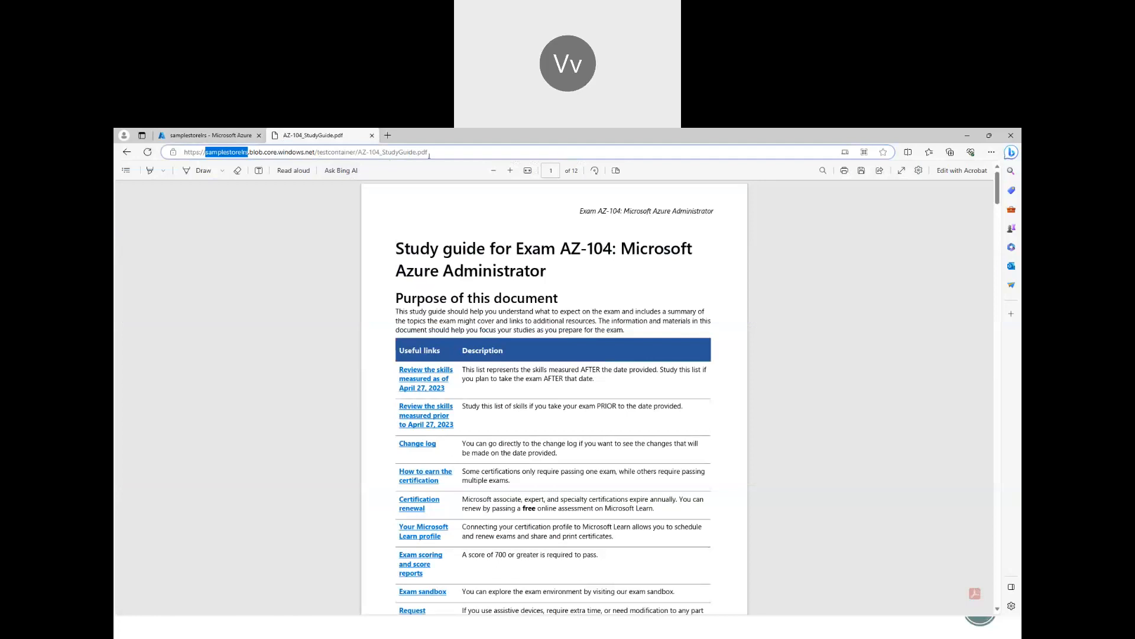
left_click(248, 136)
left_click(294, 133)
left_click(212, 133)
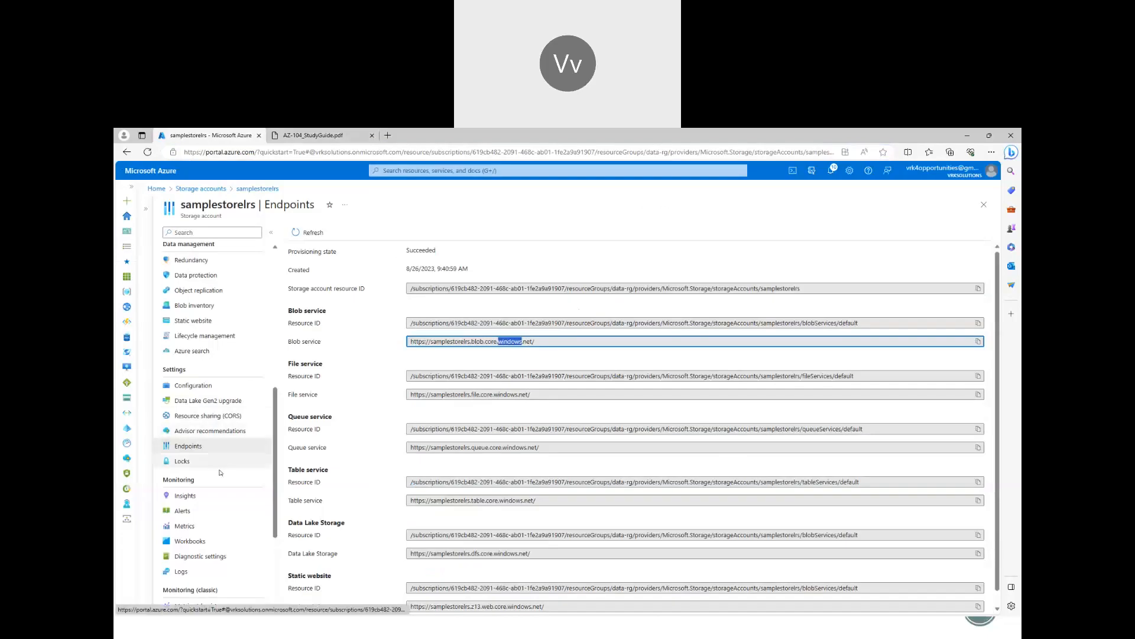
Return to the storage account's container list and close the browser tab showing the PDF.
scroll(225, 343, "up", 3)
scroll(223, 341, "up", 1)
left_click(189, 293)
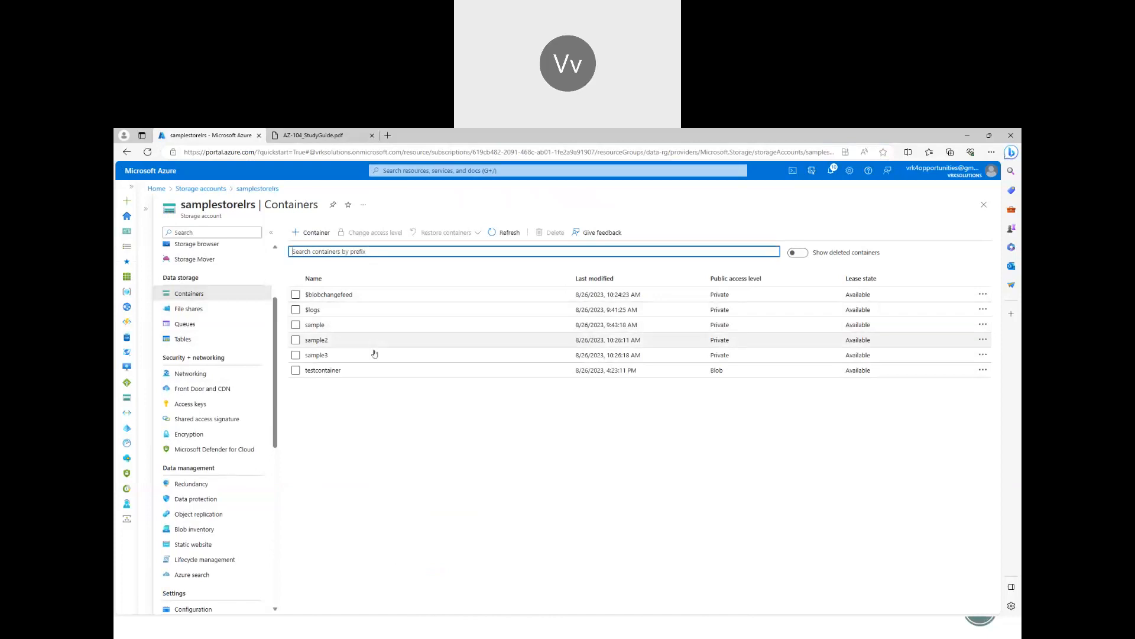
left_click(304, 134)
left_click(372, 135)
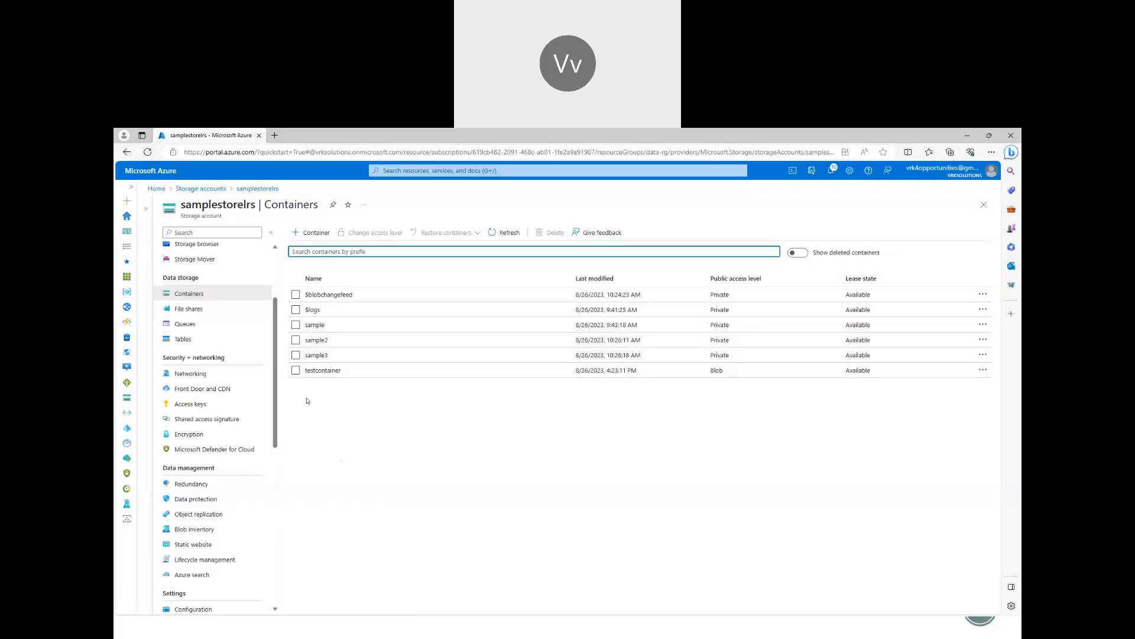
scroll(183, 436, "down", 3)
scroll(183, 436, "up", 5)
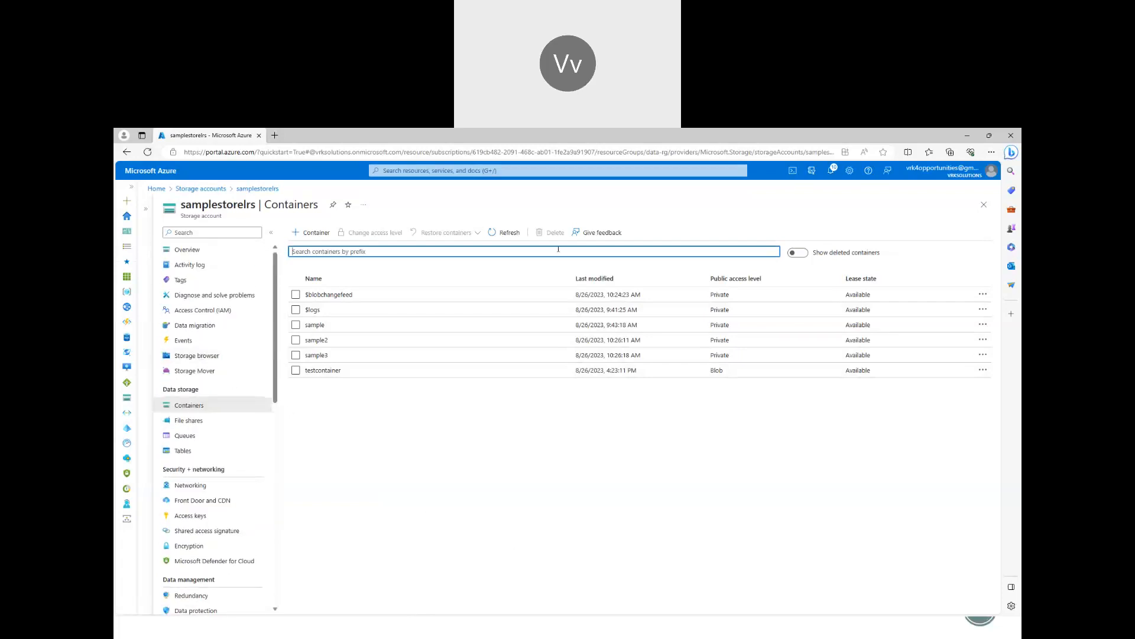
key("alt+Tab")
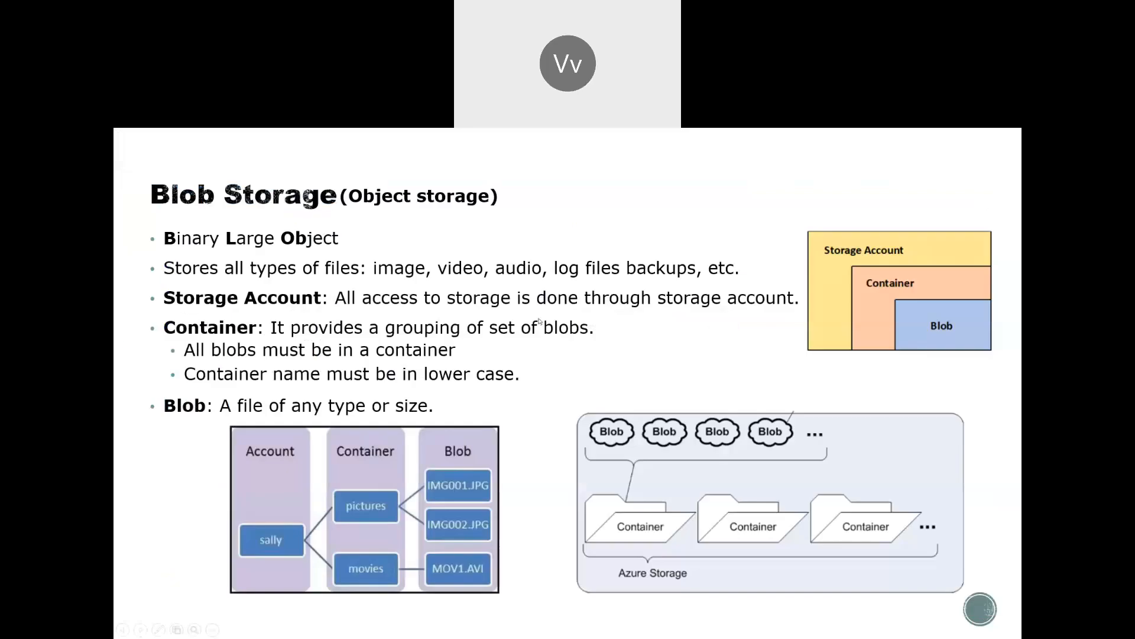
key("alt+Tab")
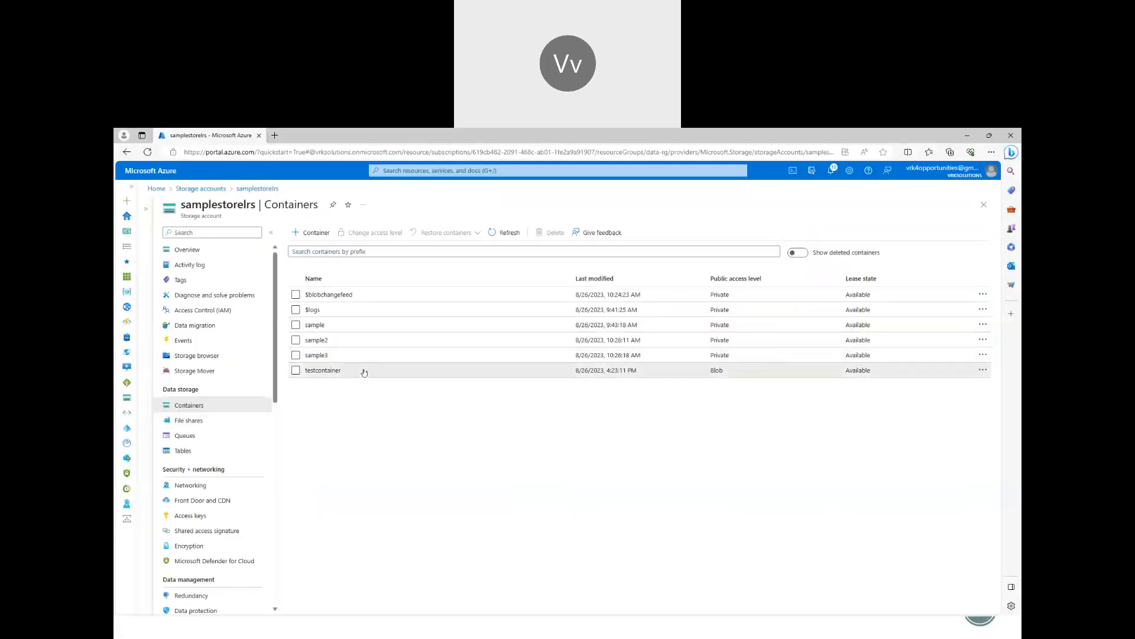
Open AZ-104_StudyGuide.pdf in testcontainer and view its versions and its edit view.
left_click(331, 368)
left_click(320, 339)
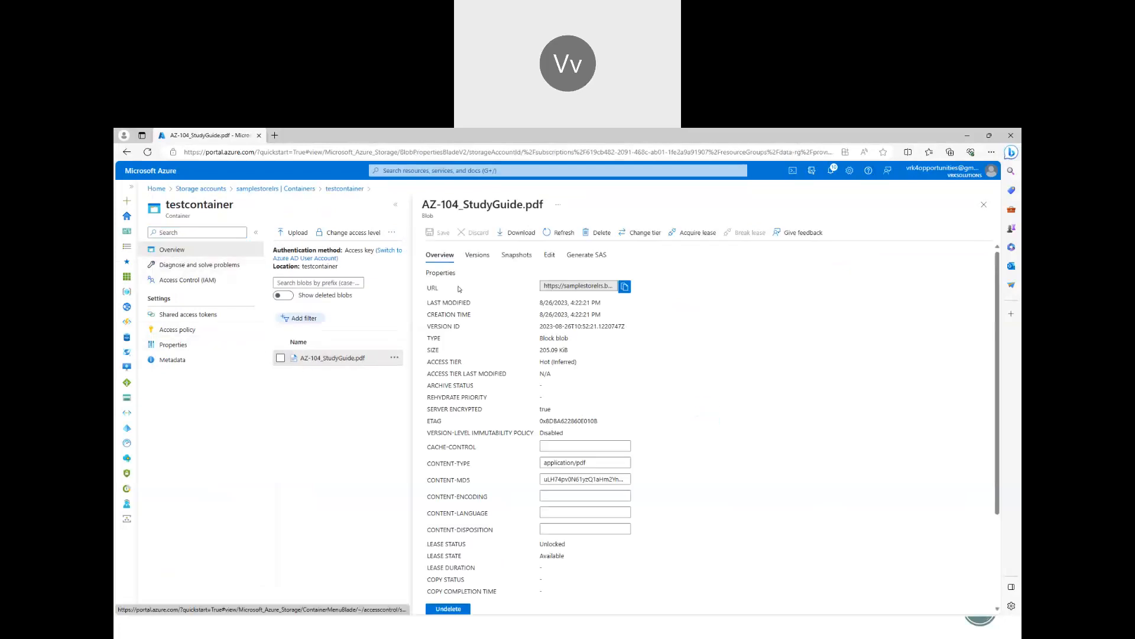
left_click(478, 255)
left_click(549, 255)
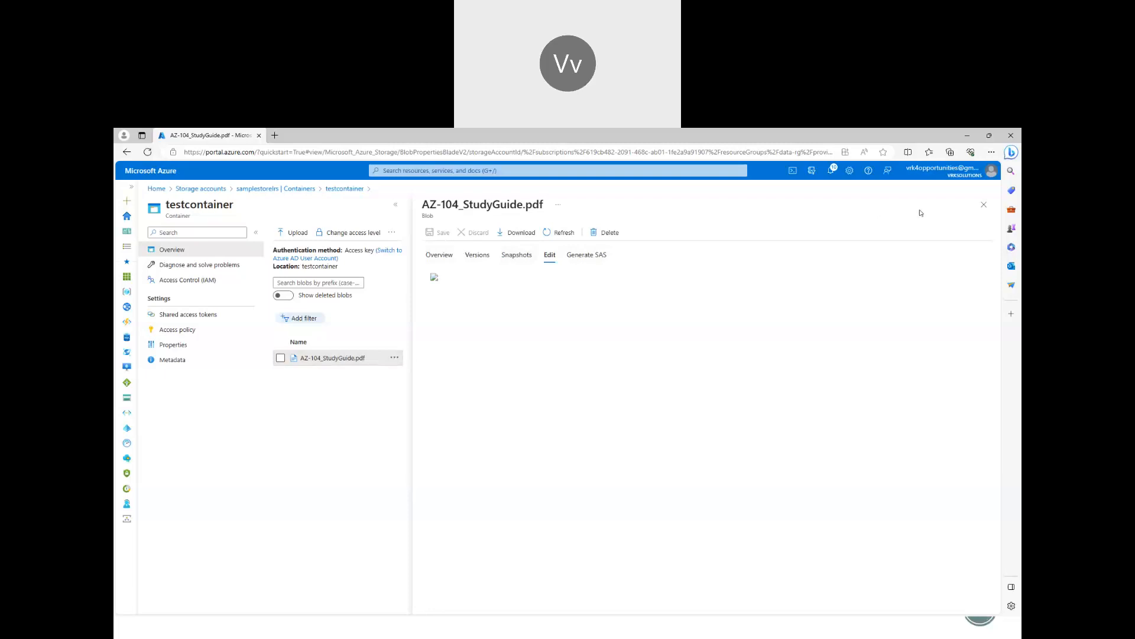
Upload Audit-key vault soft delete.txt to testcontainer and open the new blob's properties.
left_click(984, 204)
left_click(296, 232)
left_click(849, 284)
key("Escape")
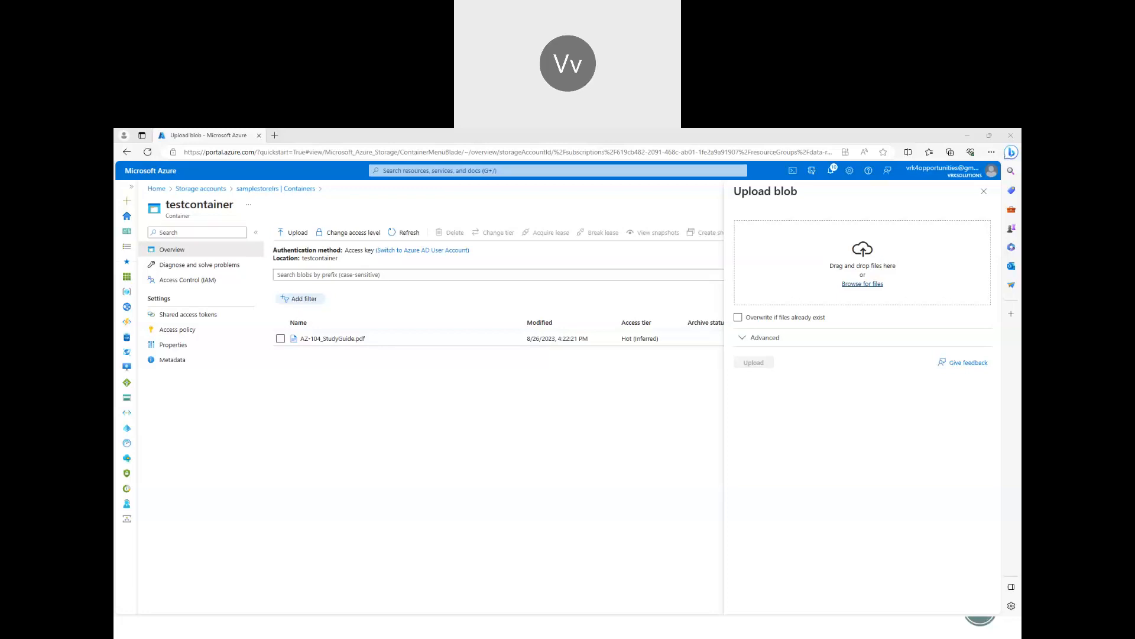
key("Return")
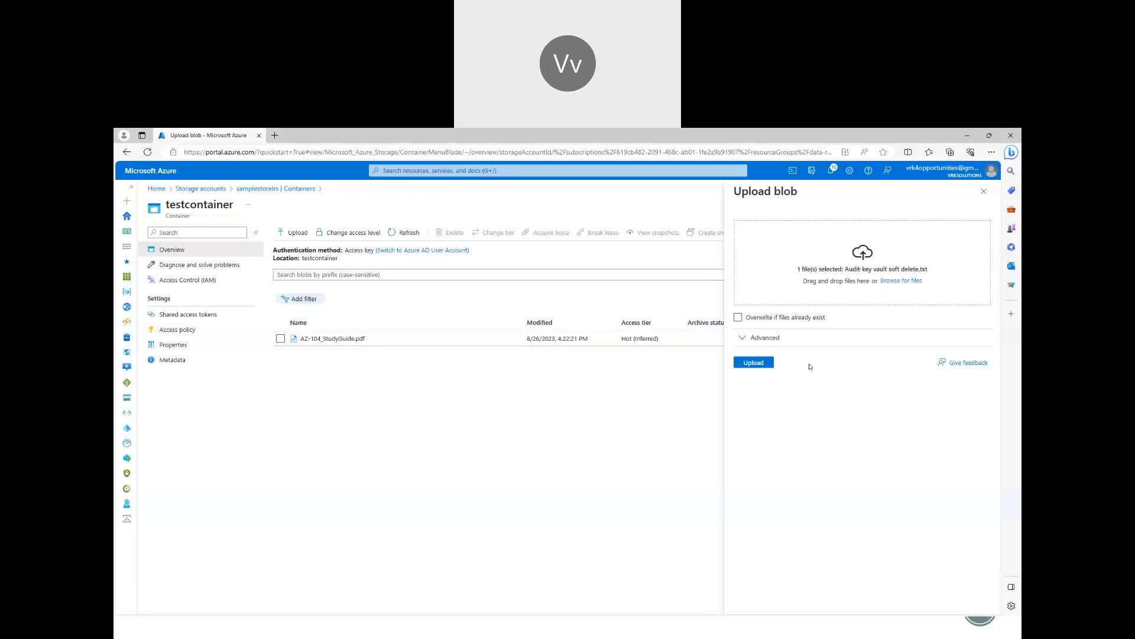
left_click(765, 368)
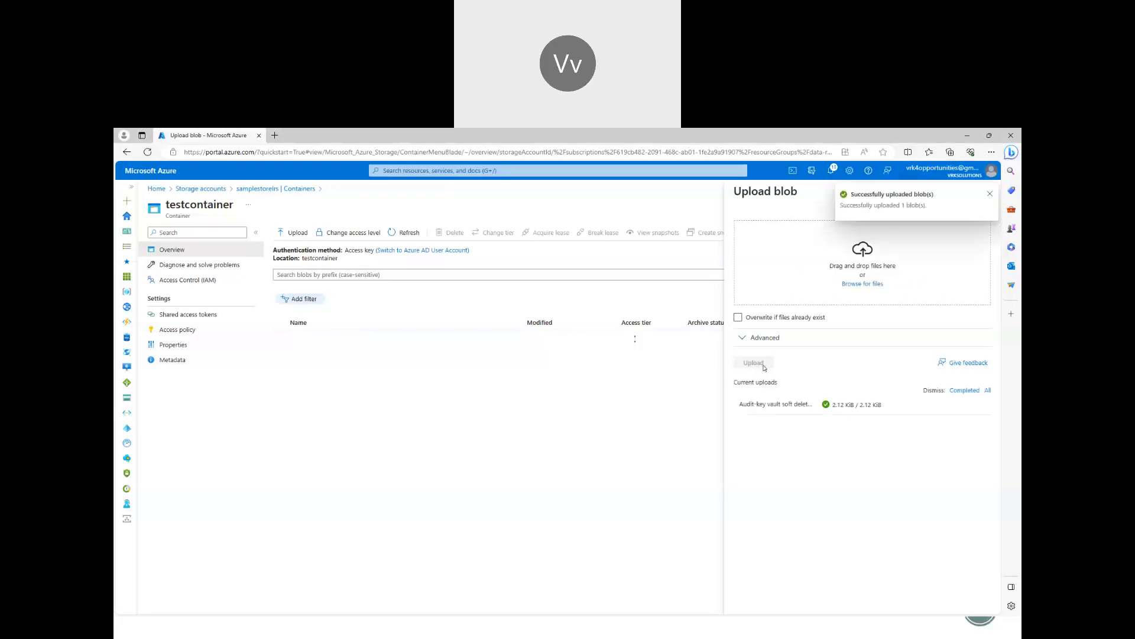
left_click(346, 339)
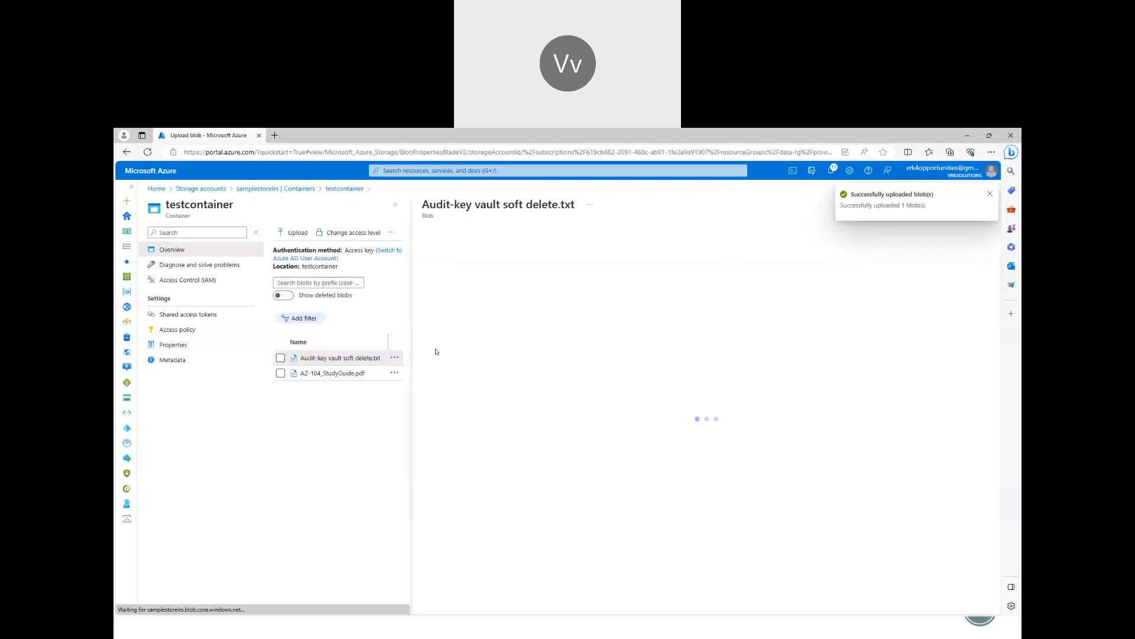
left_click(990, 193)
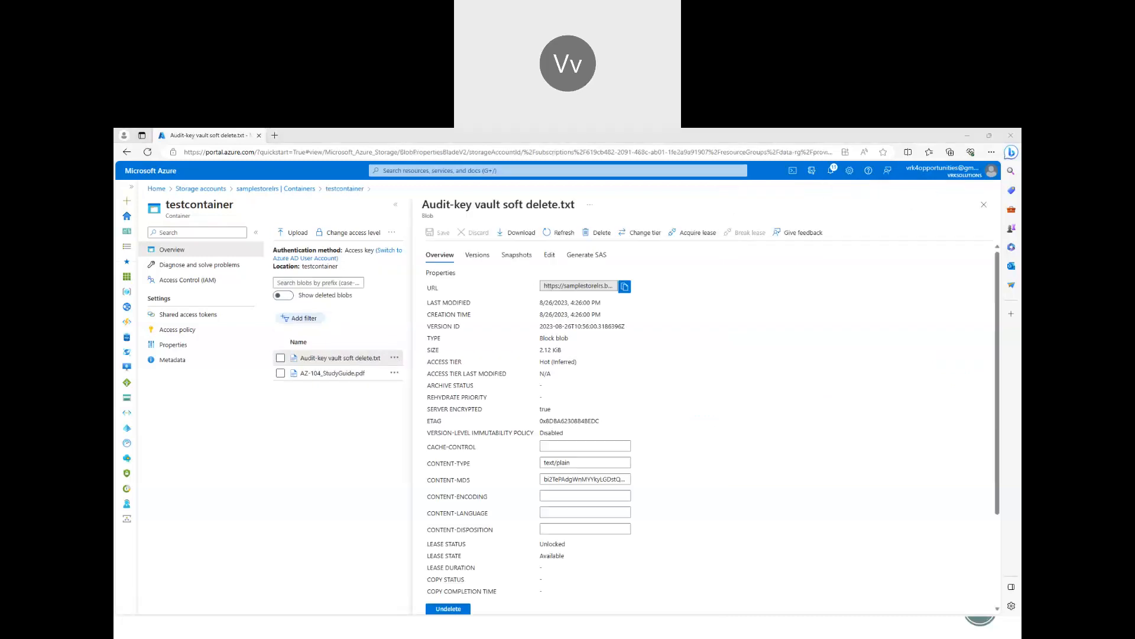
Try adding blank lines below the METADATA line in Audit-key vault soft delete.txt, discard the edit and close the blob.
left_click(544, 257)
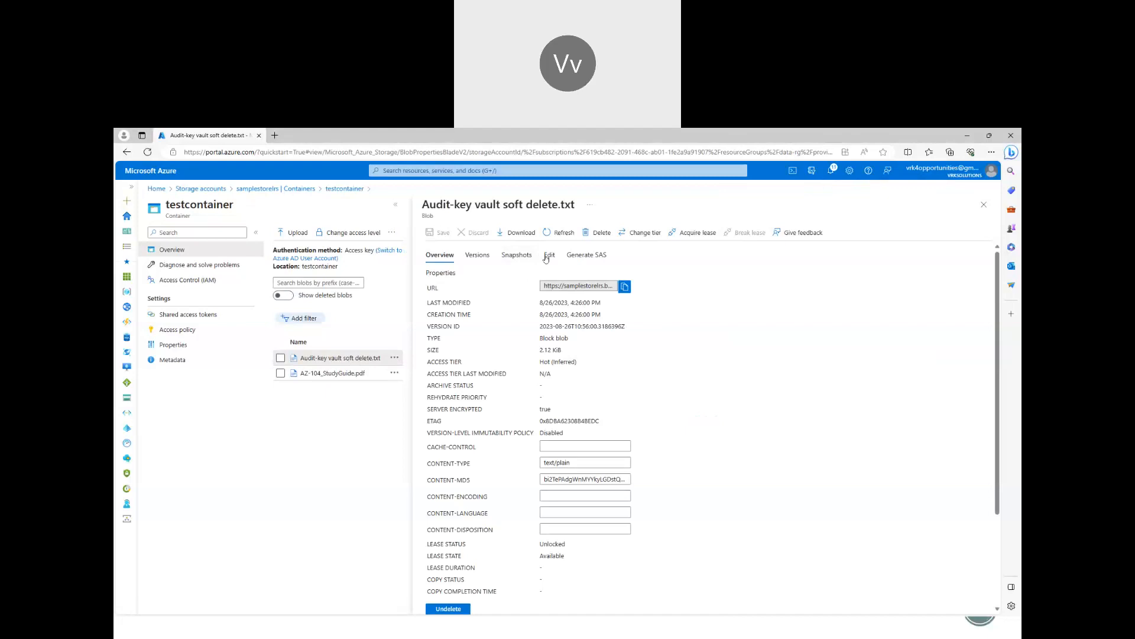
left_click(507, 382)
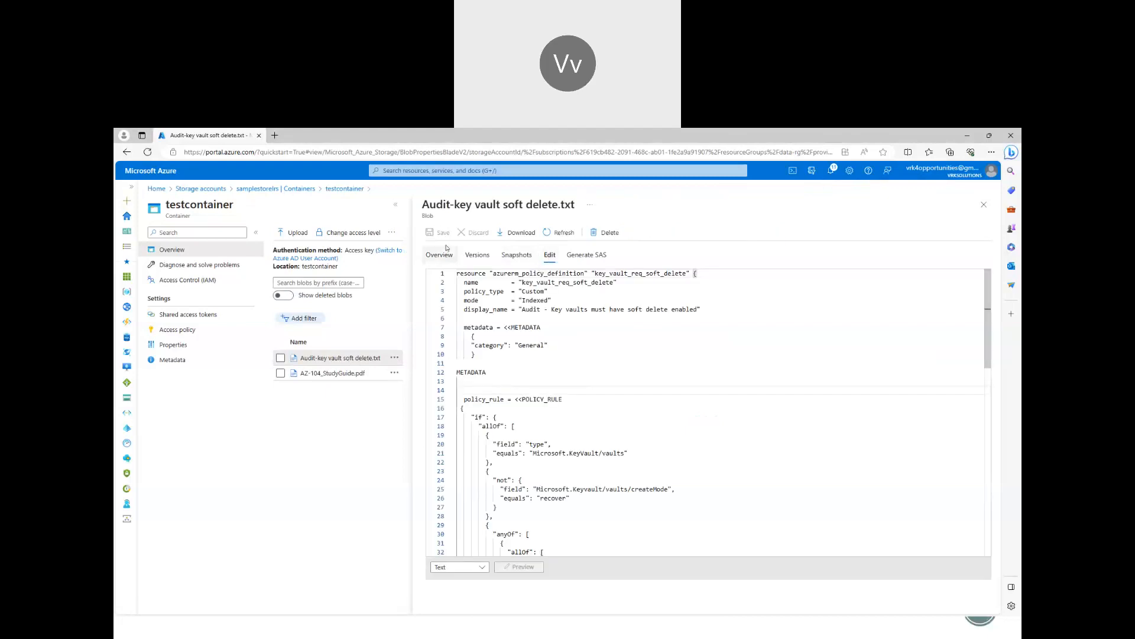
key("Return")
key("Return")
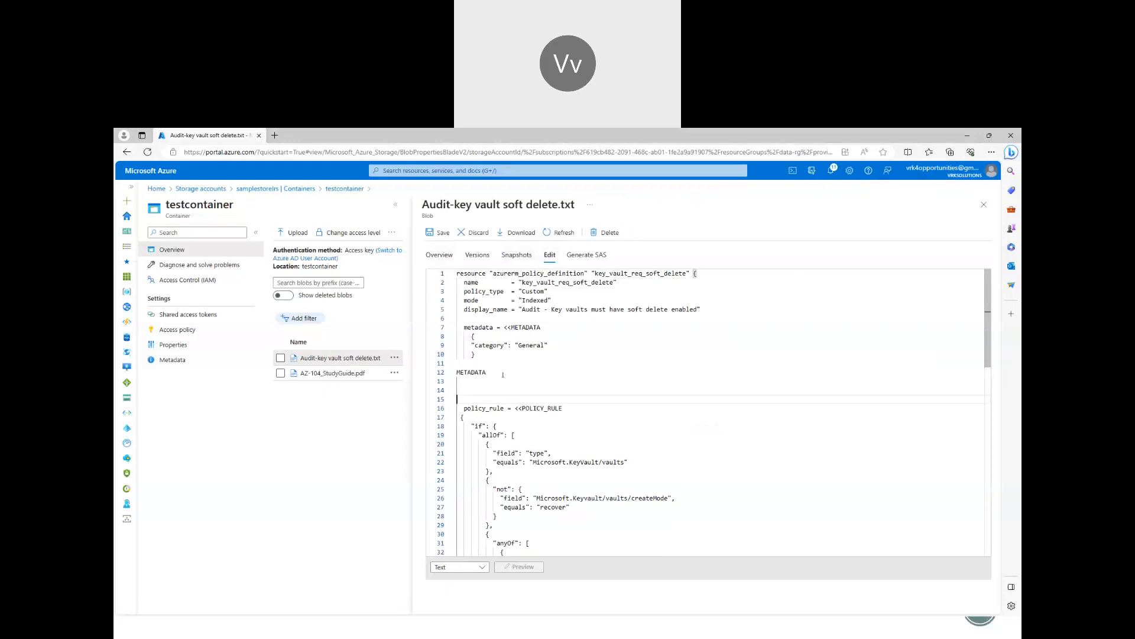
key("BackSpace")
key("BackSpace")
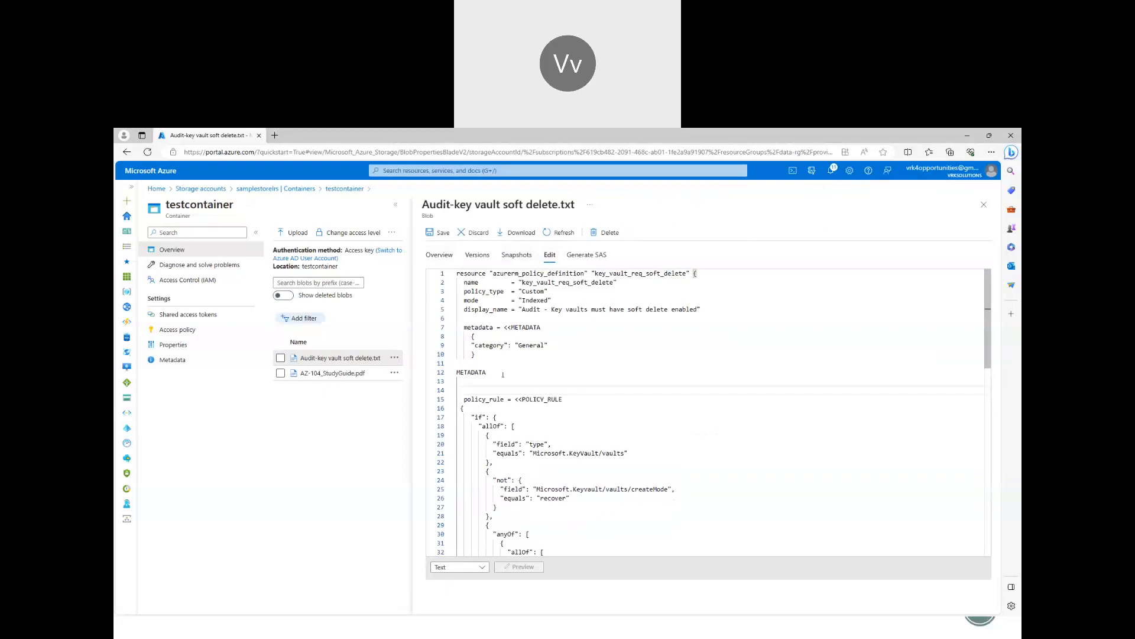
left_click(476, 233)
left_click(990, 208)
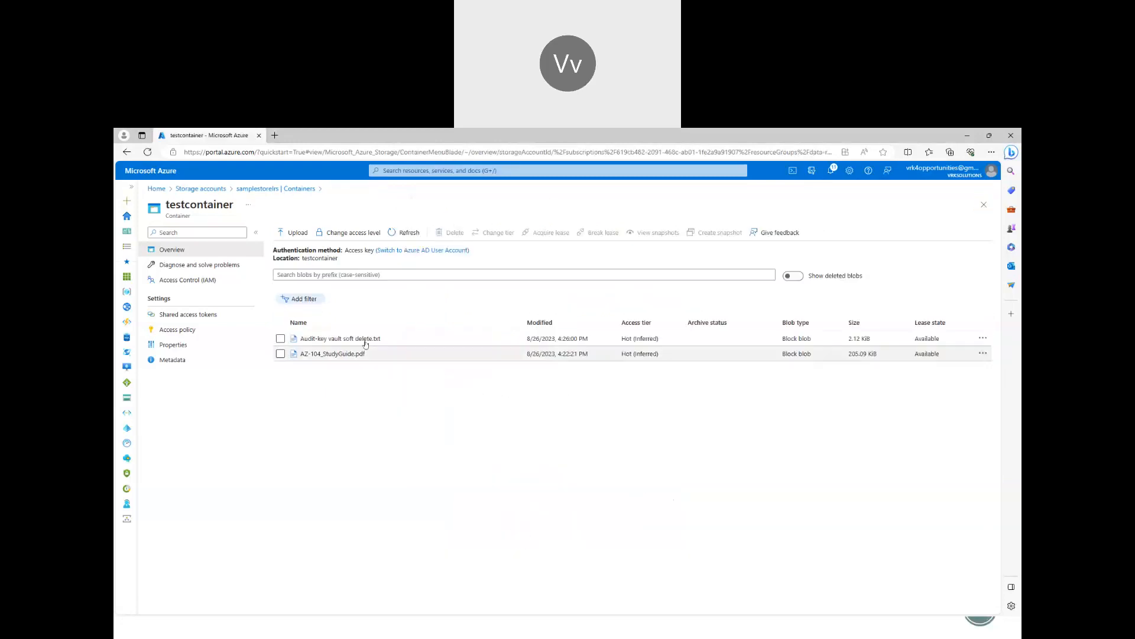
Reopen Audit-key vault soft delete.txt and view its snapshots and its file contents.
left_click(390, 339)
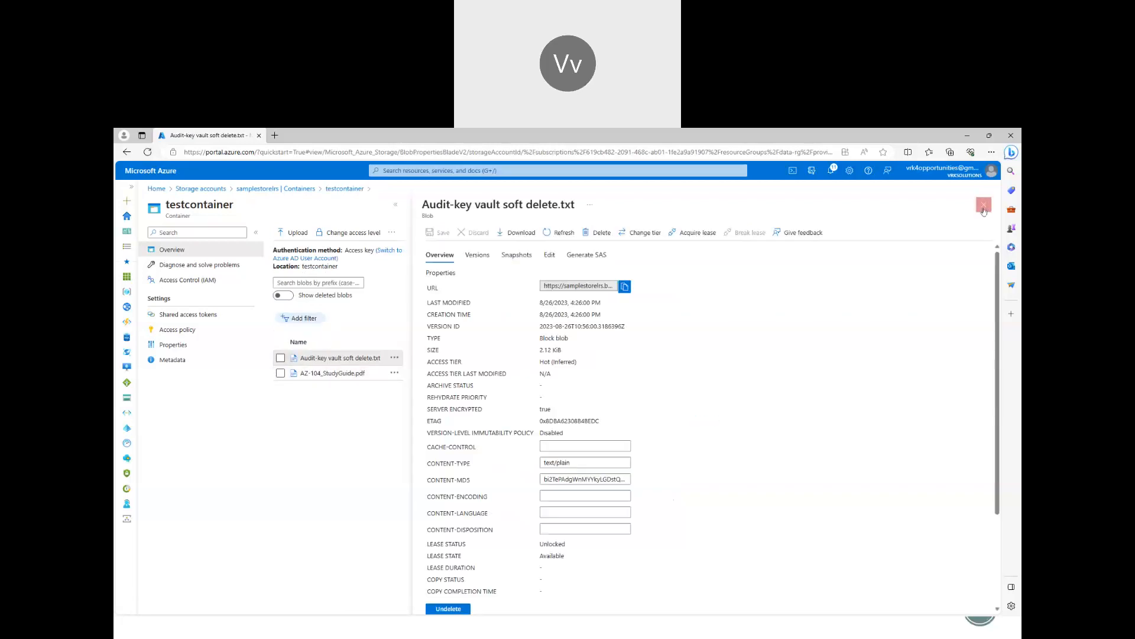
left_click(552, 257)
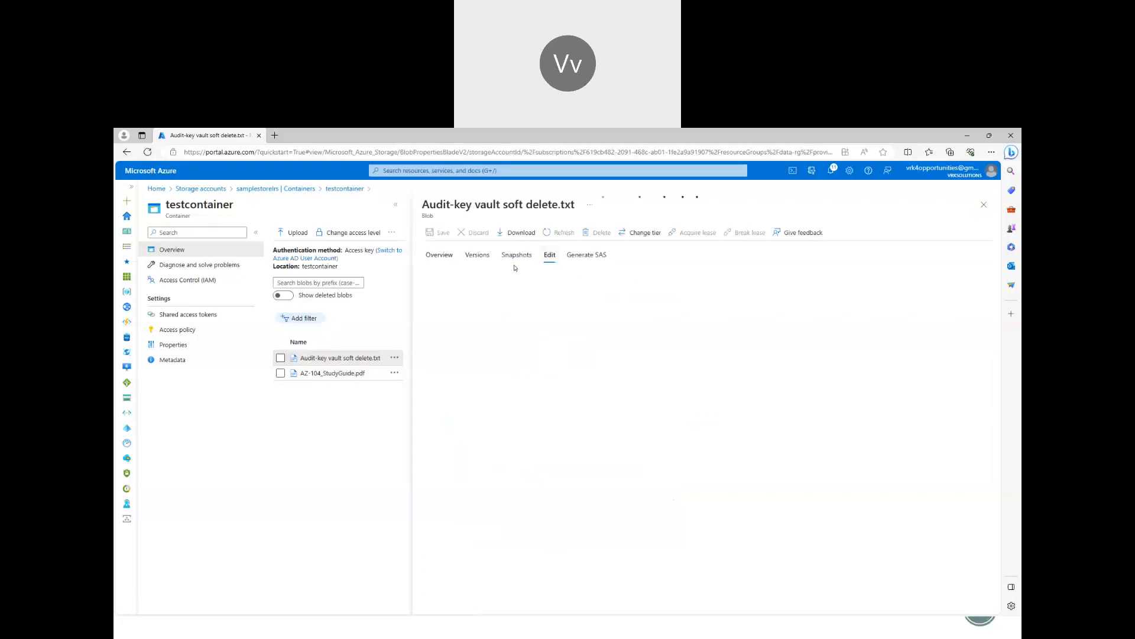
left_click(517, 256)
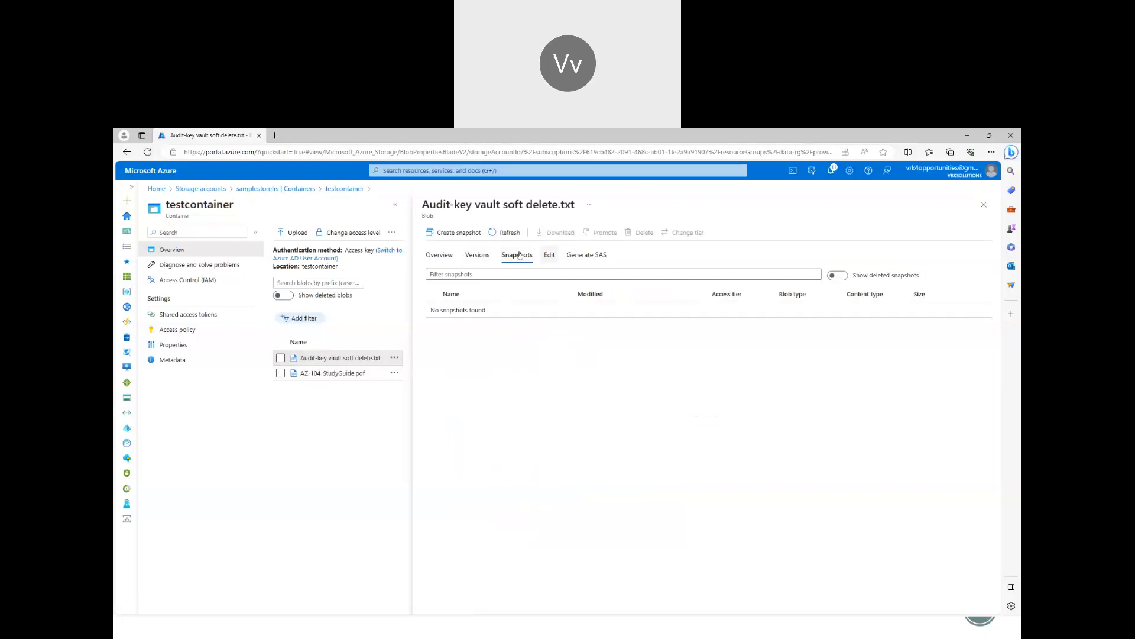
left_click(548, 258)
left_click(443, 256)
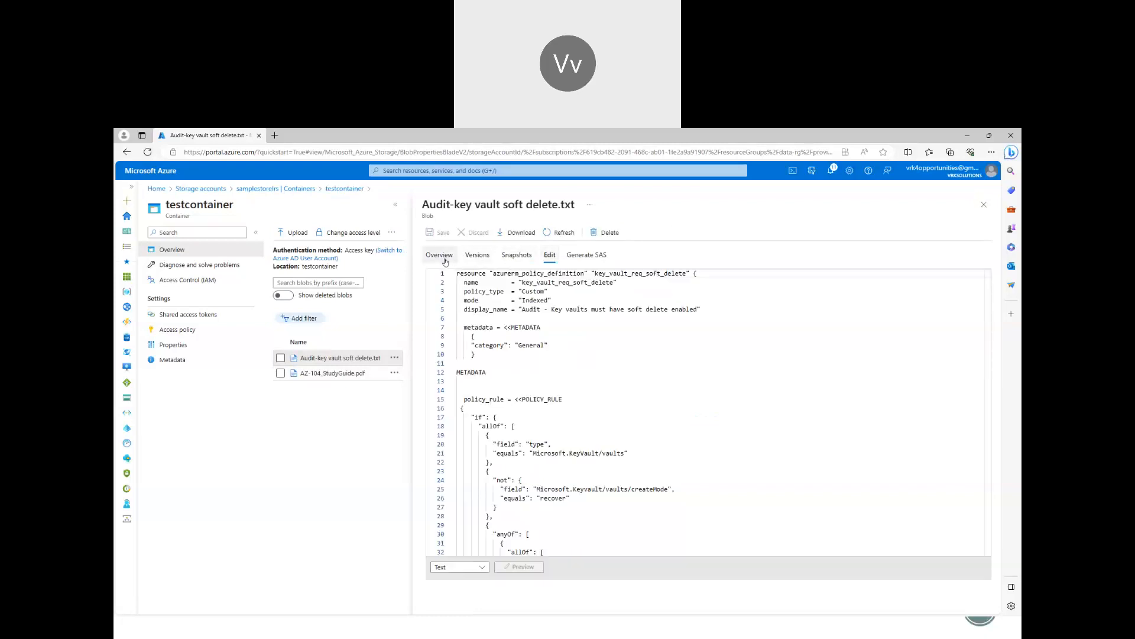
left_click(512, 263)
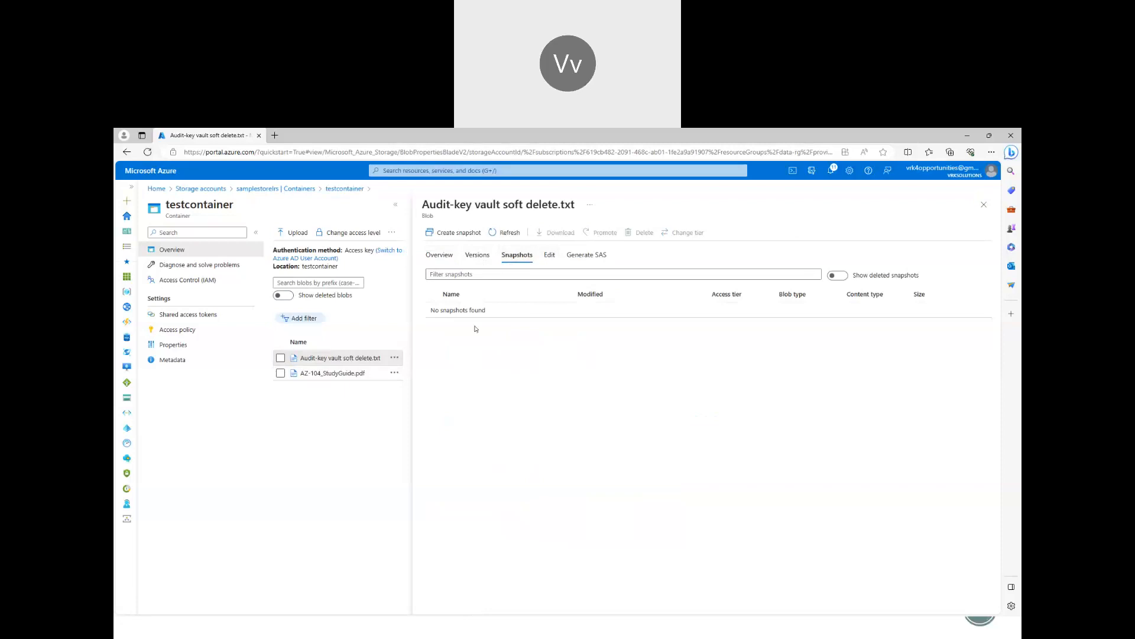
Review the text blob's versions and its SAS generation options, and close the blob's properties.
left_click(478, 255)
left_click(528, 257)
left_click(581, 255)
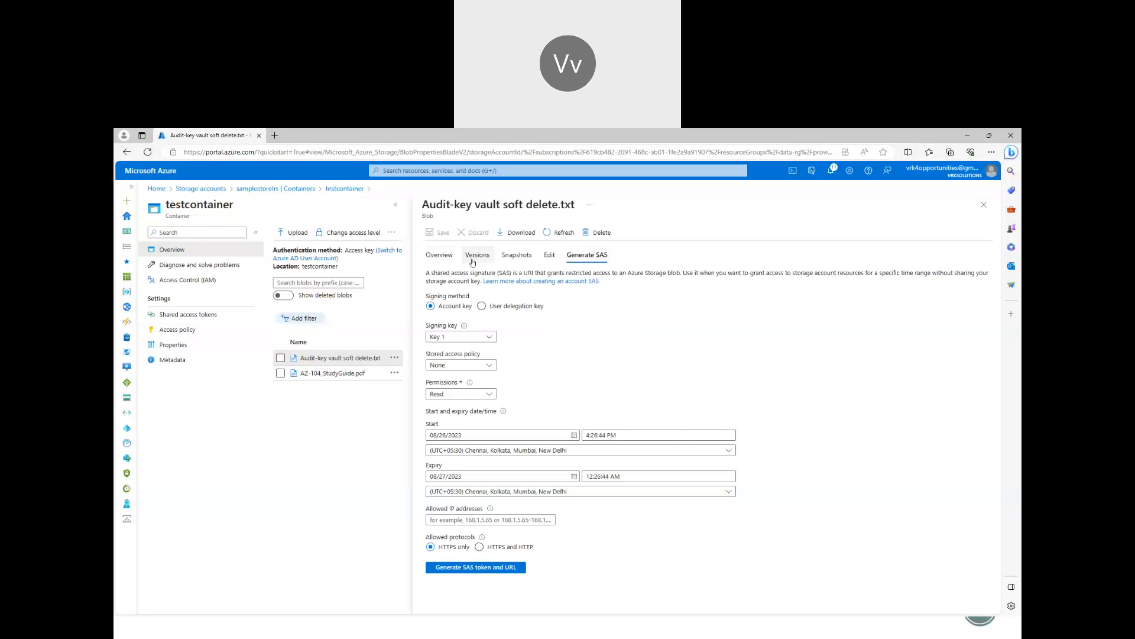
left_click(473, 259)
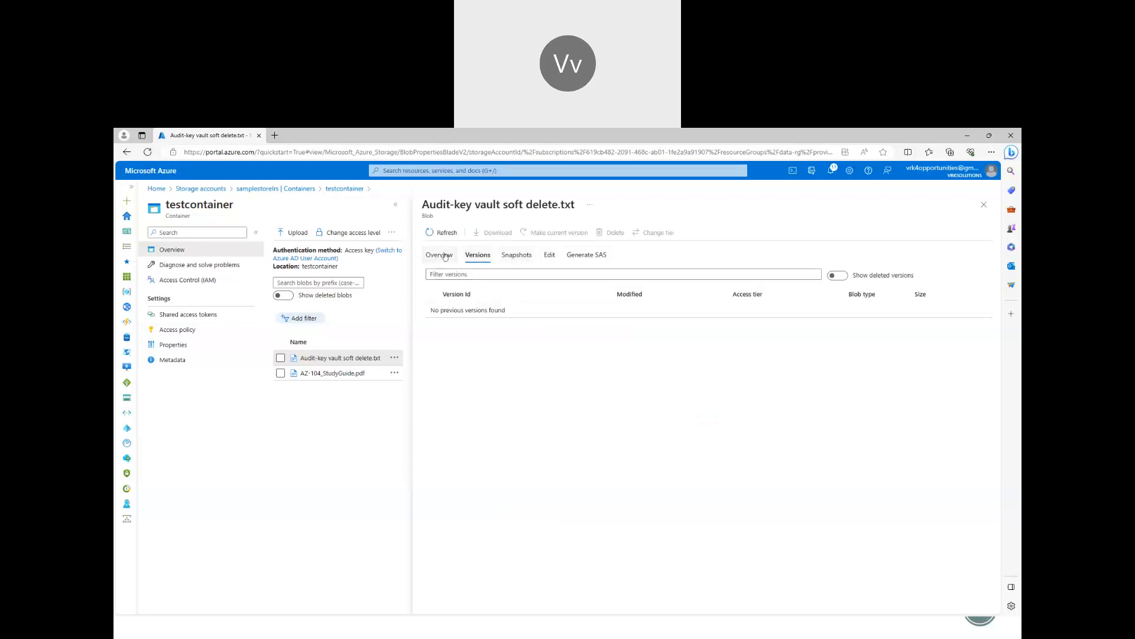
left_click(445, 255)
left_click(984, 204)
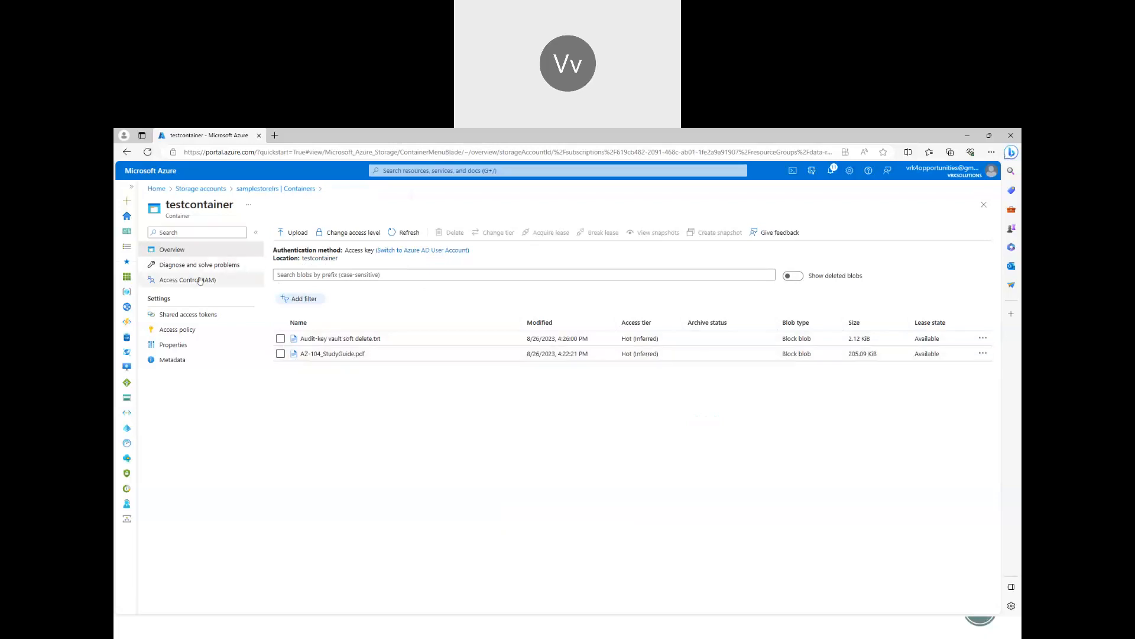
Reopen testcontainer from the samplestorelrs container list and view the container's role assignments.
left_click(253, 188)
left_click(327, 376)
left_click(210, 281)
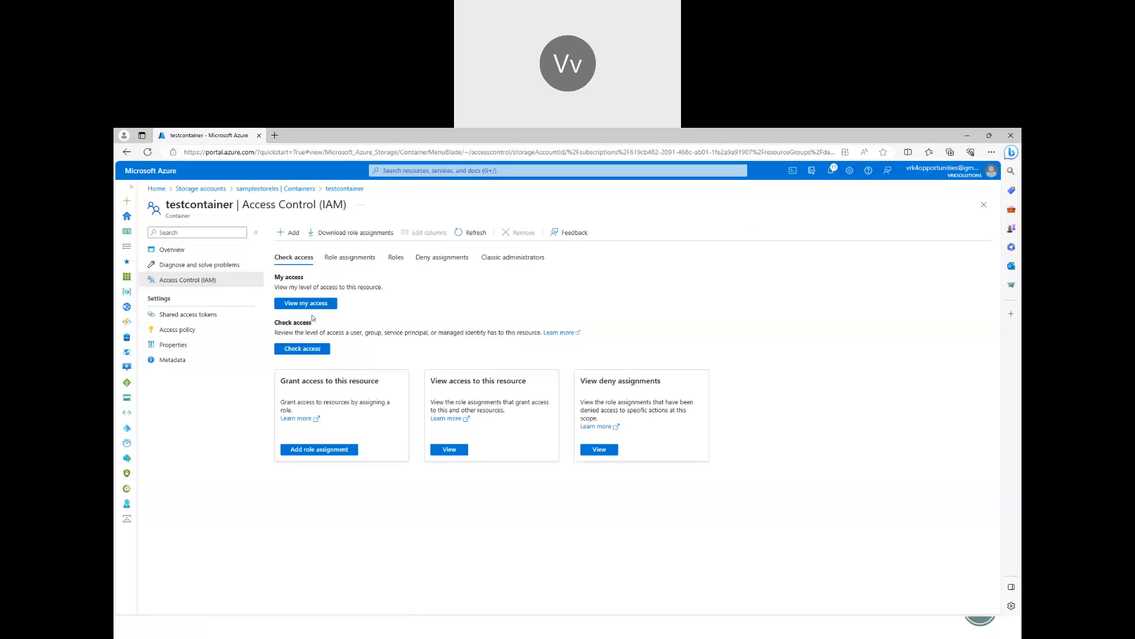
left_click(344, 257)
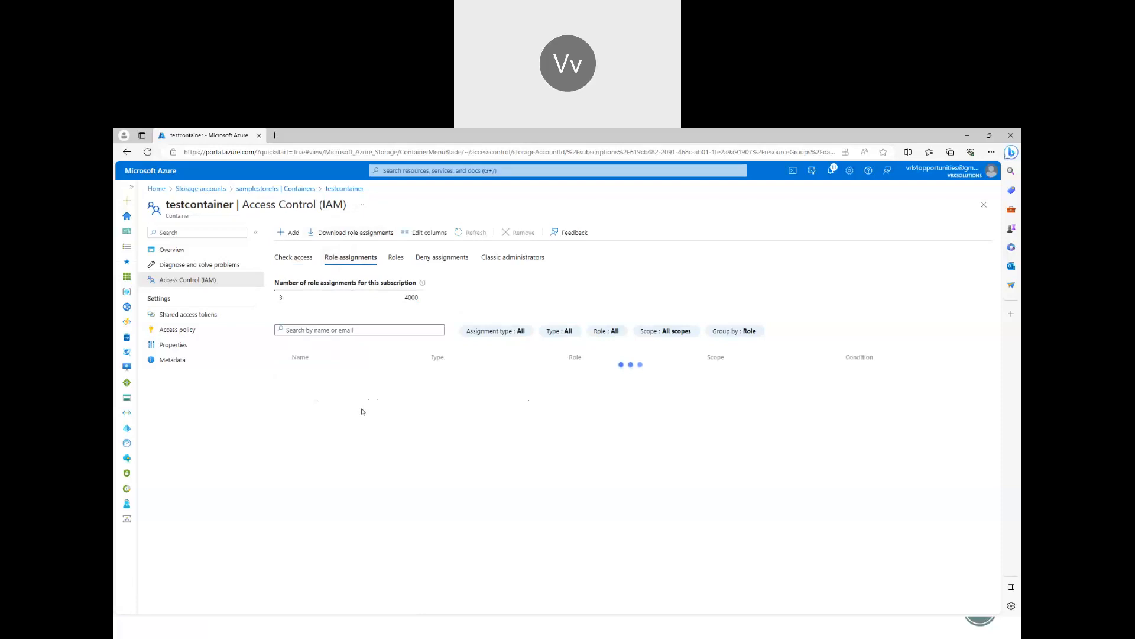
Return to the storage accounts and view the role assignments of samplestorelrs and samplestoregrs.
left_click(277, 189)
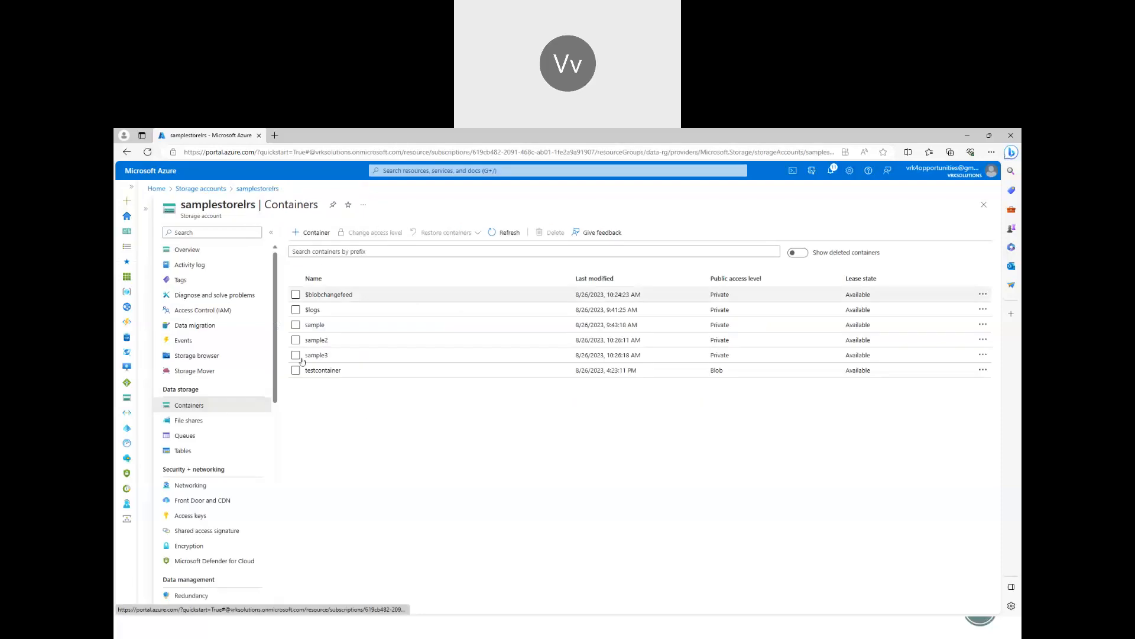
left_click(331, 370)
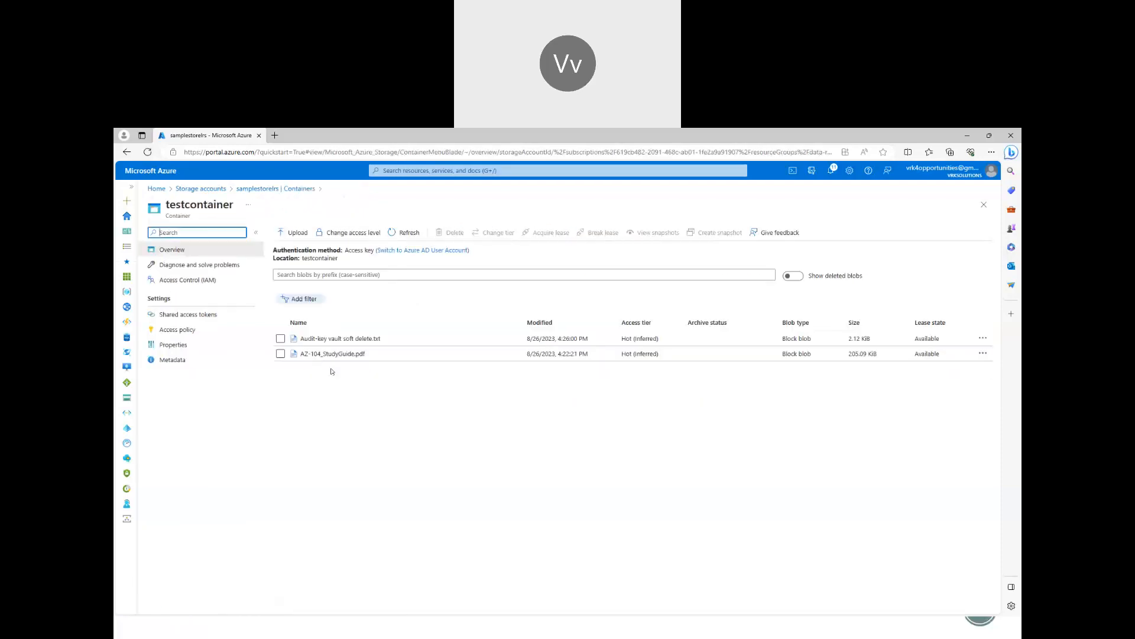
left_click(201, 188)
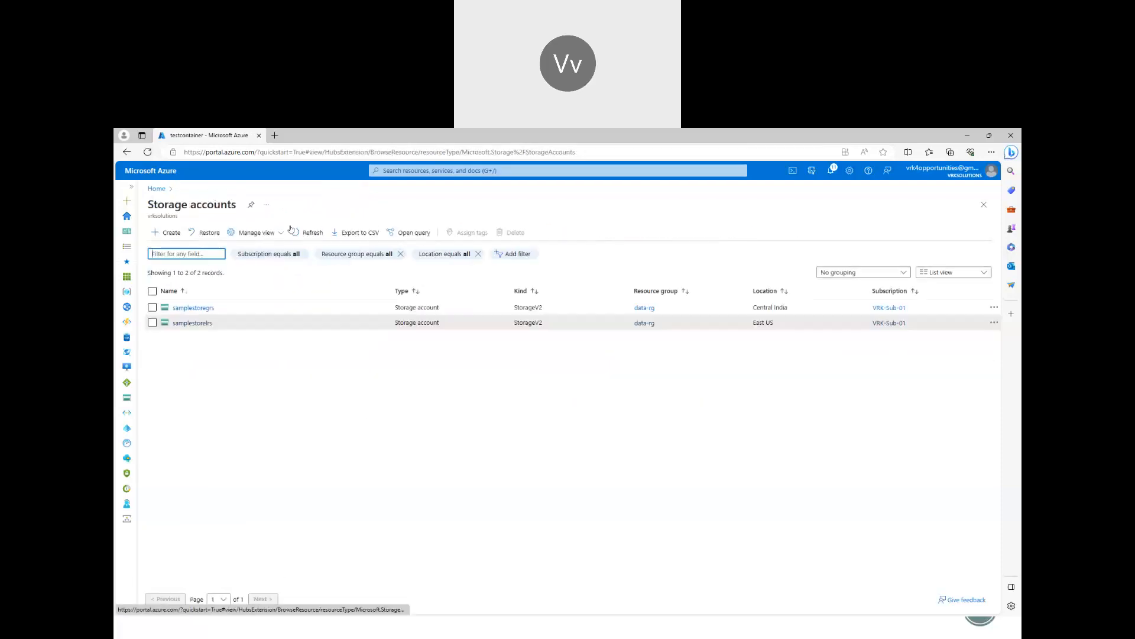
left_click(192, 323)
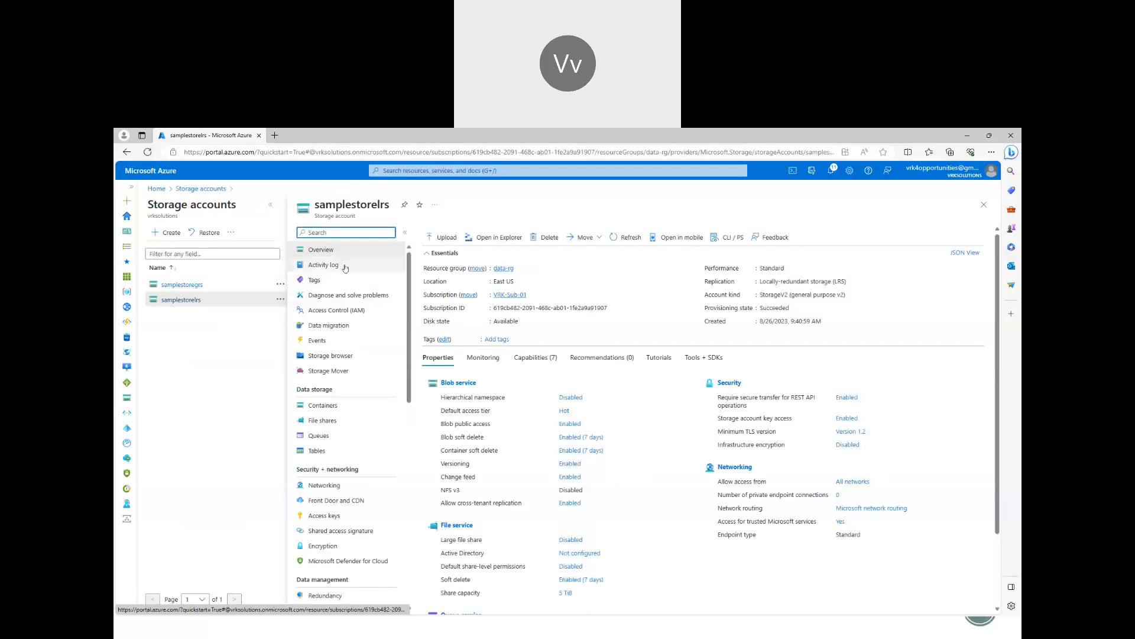
left_click(336, 312)
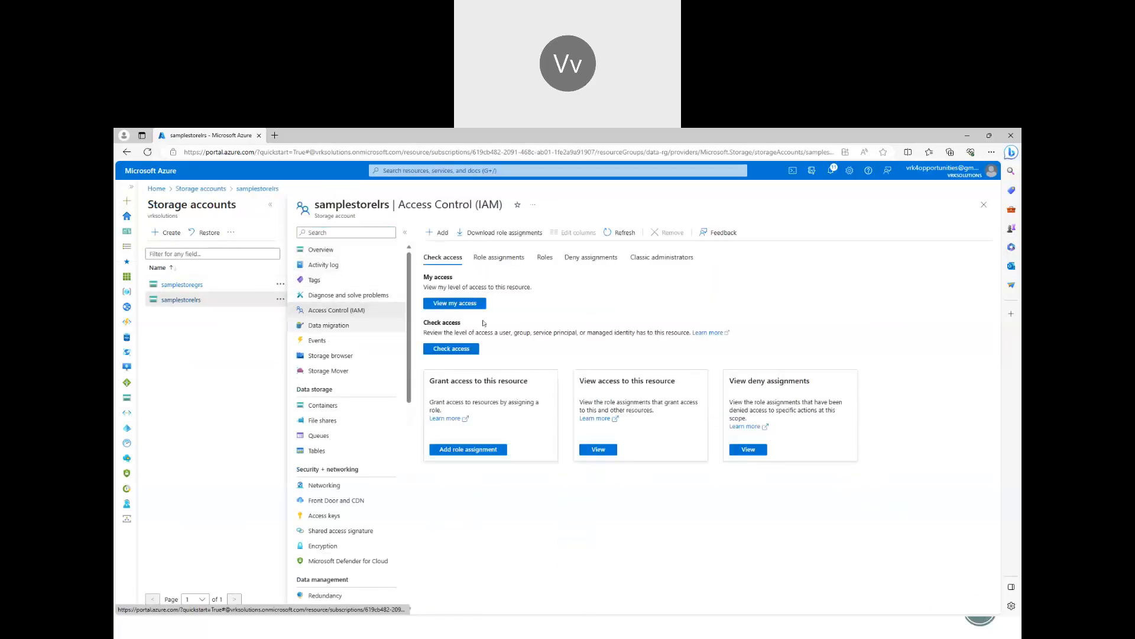
left_click(499, 257)
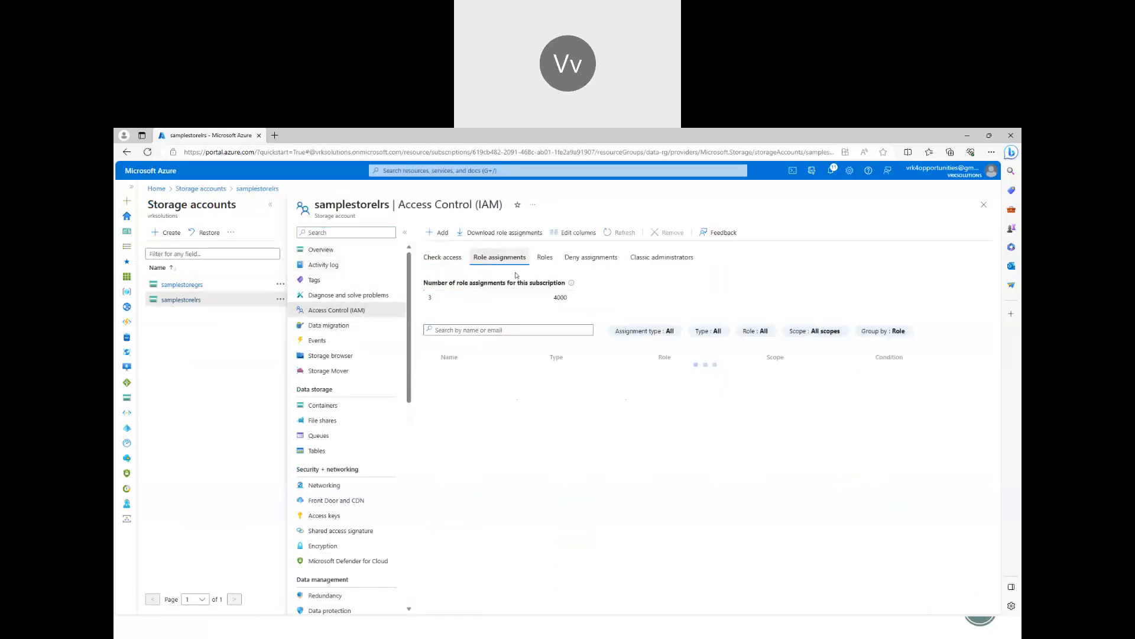
left_click(182, 285)
left_click(499, 257)
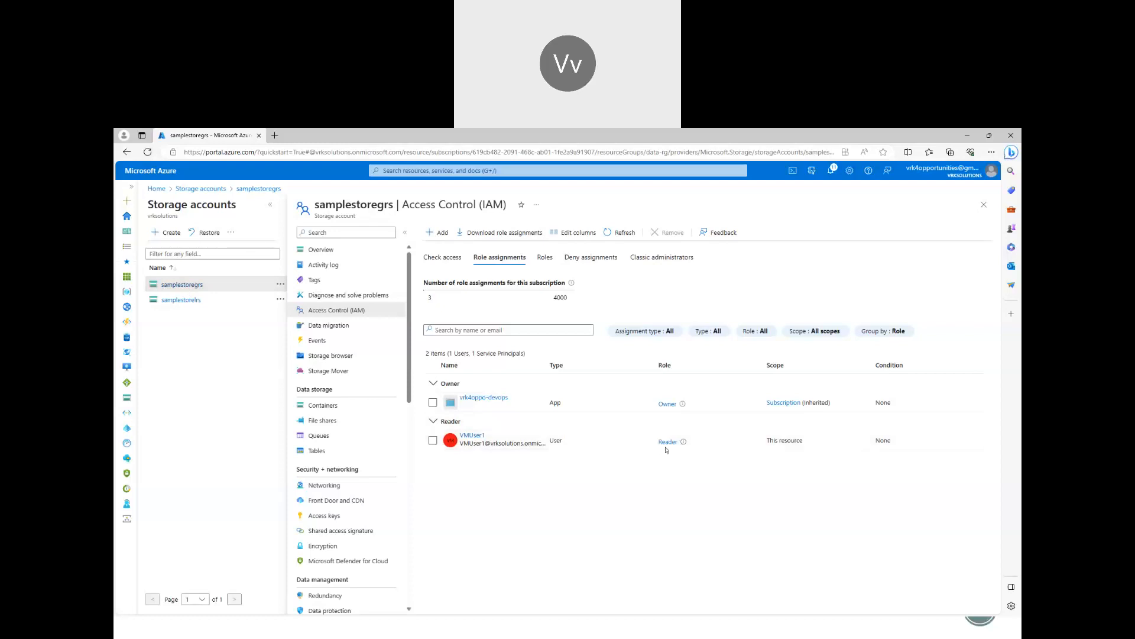
Start a role assignment on the samplestorelrs storage account with the Reader job function role and proceed to its members.
left_click(184, 299)
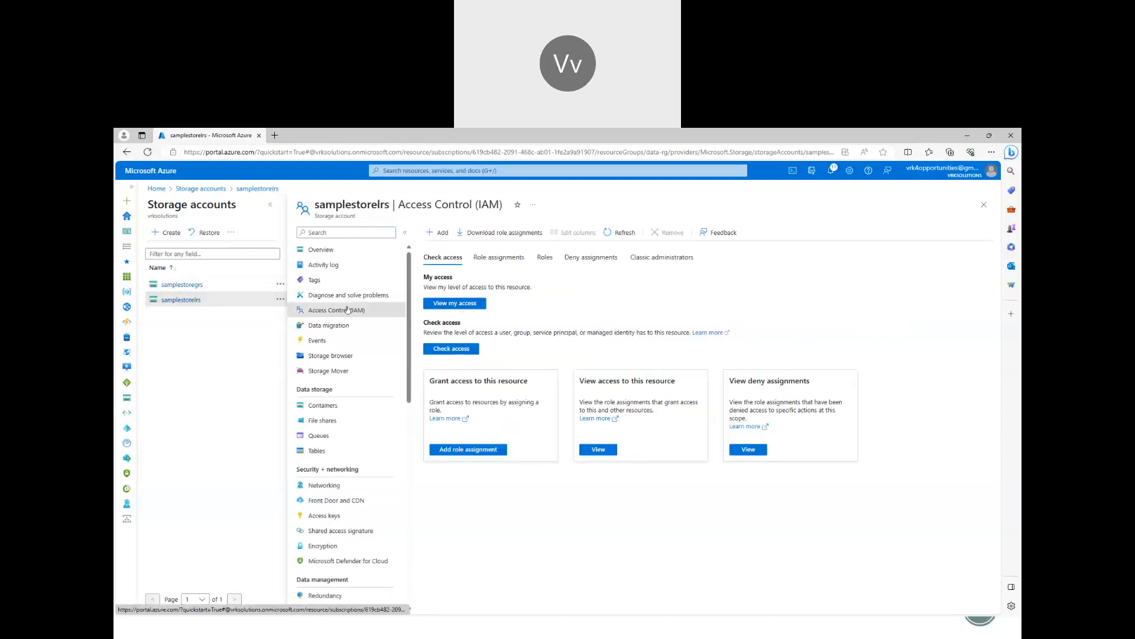
left_click(440, 233)
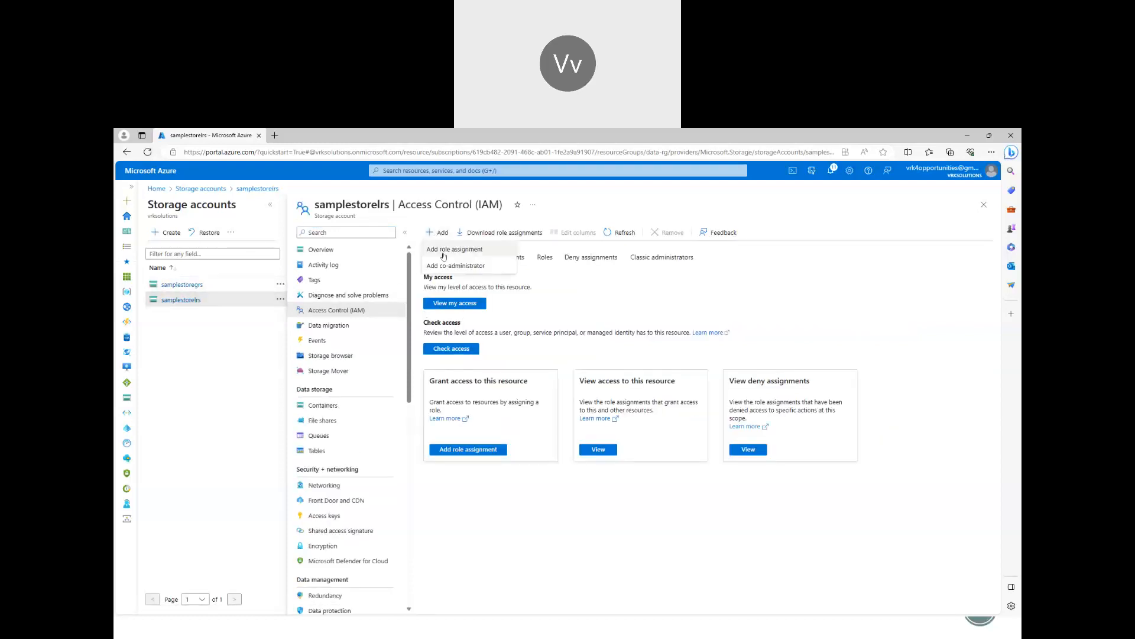
left_click(445, 252)
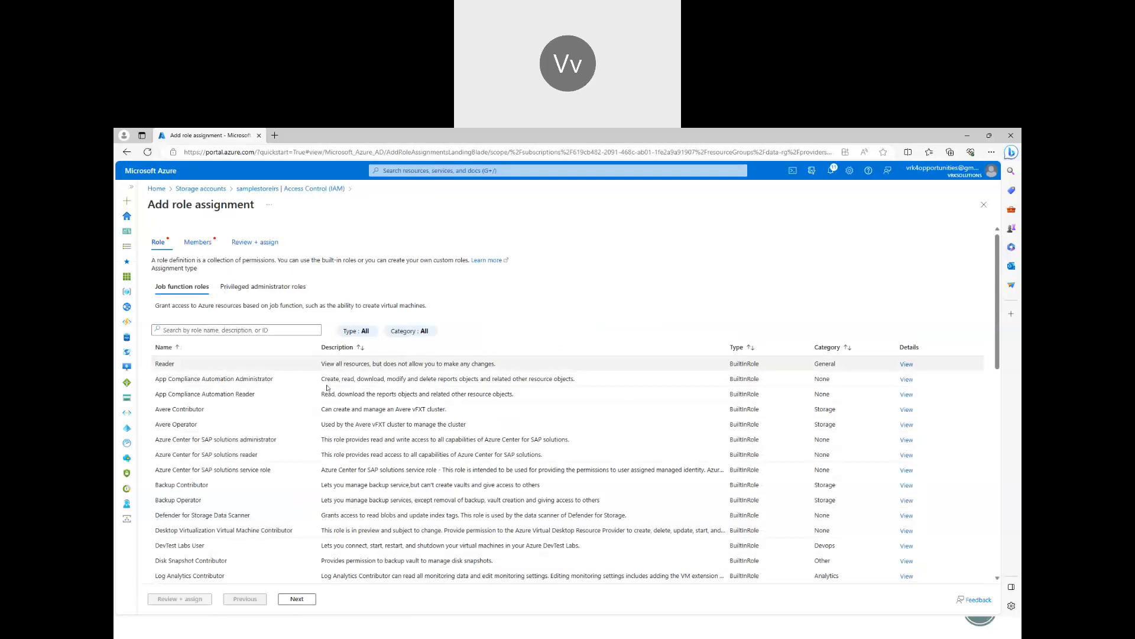
scroll(245, 436, "down", 10)
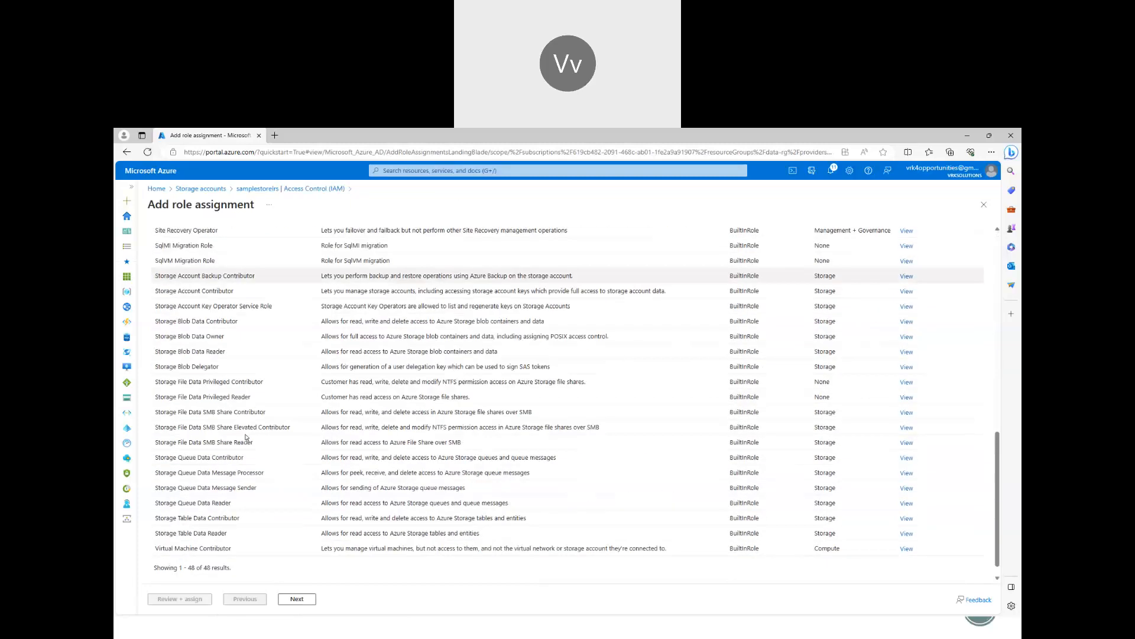
scroll(244, 436, "up", 10)
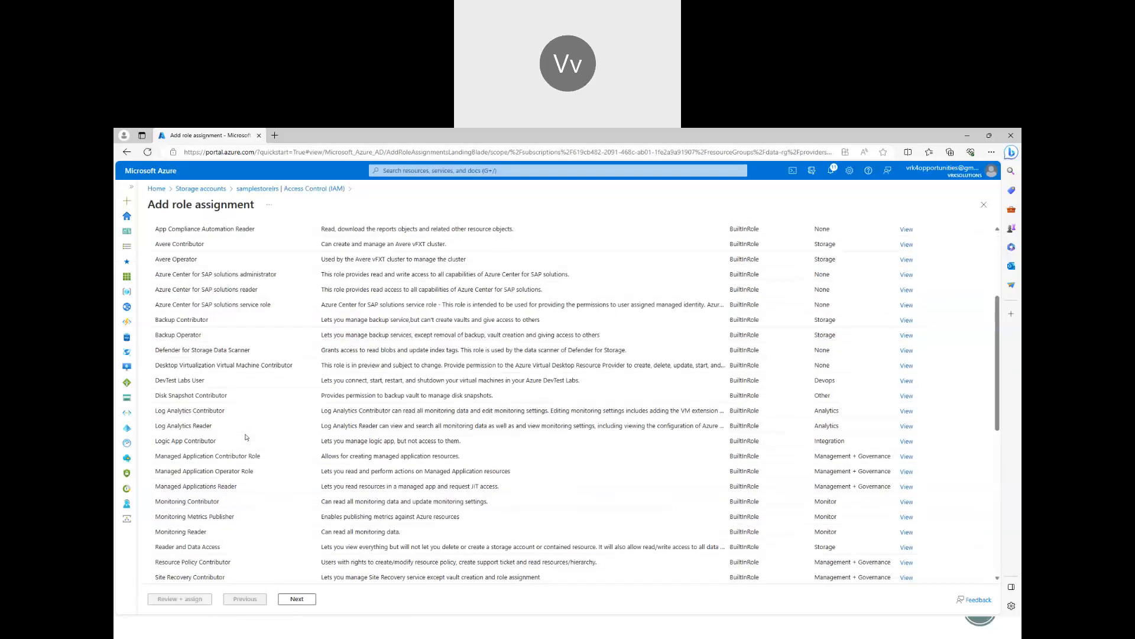
left_click(193, 329)
type("Reader")
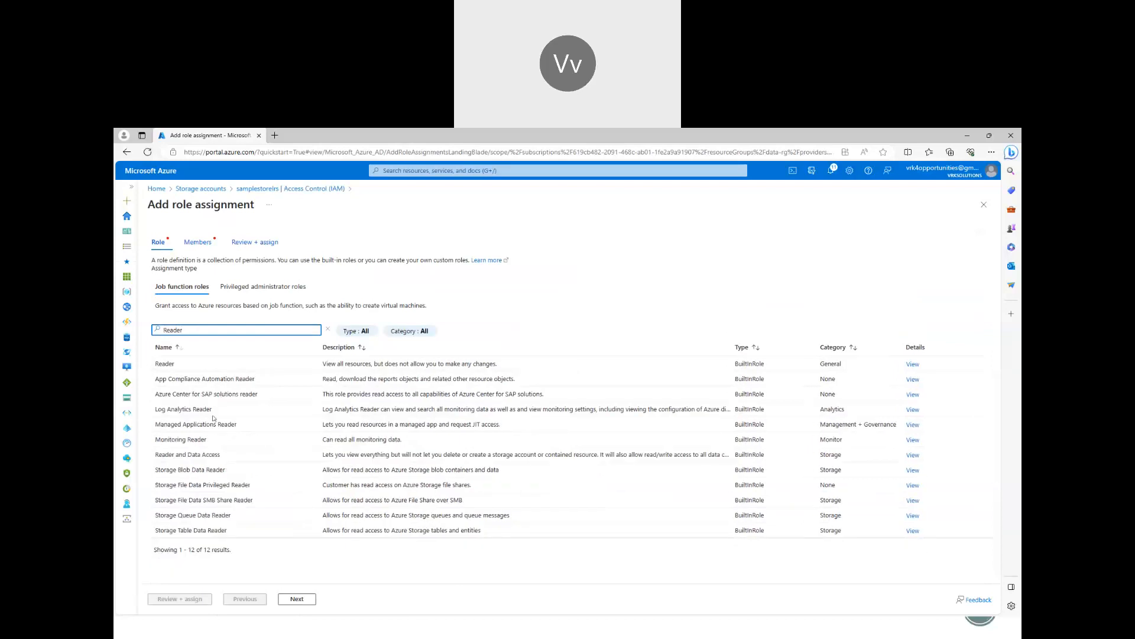
left_click(189, 365)
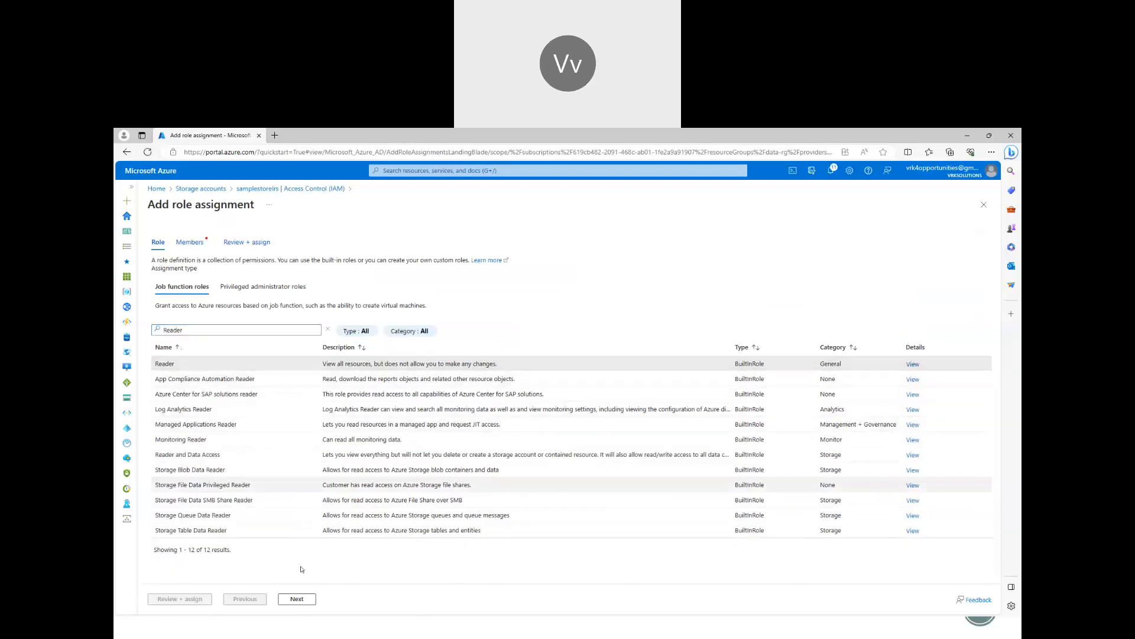
left_click(297, 599)
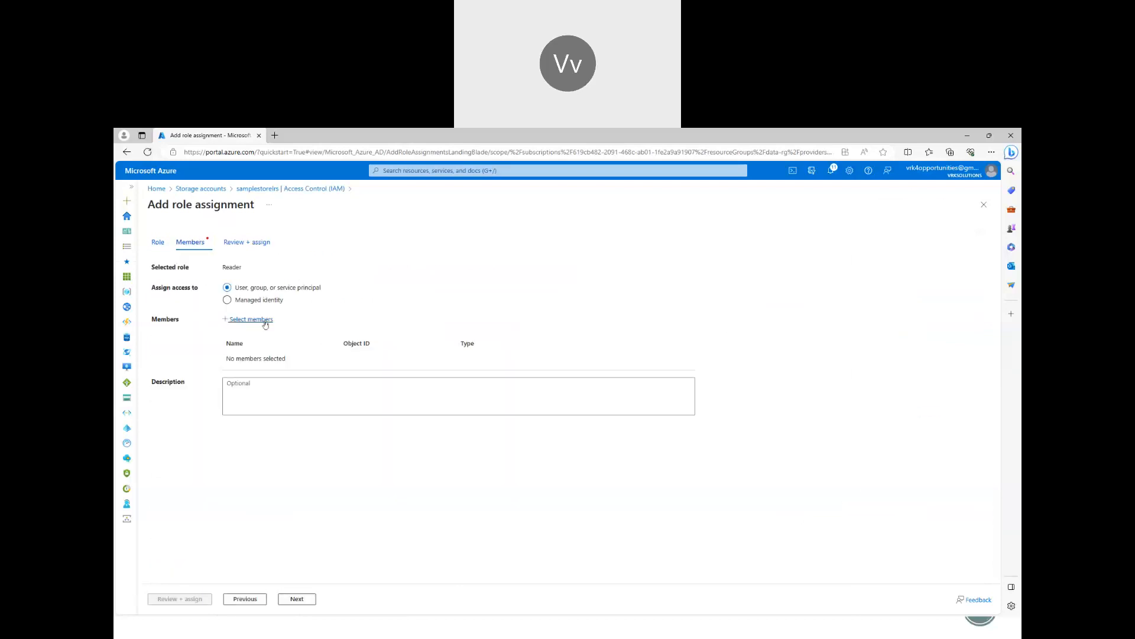
Add VMUser1 as the member, submit the Reader role assignment for samplestorelrs and collapse the storage accounts list.
left_click(251, 320)
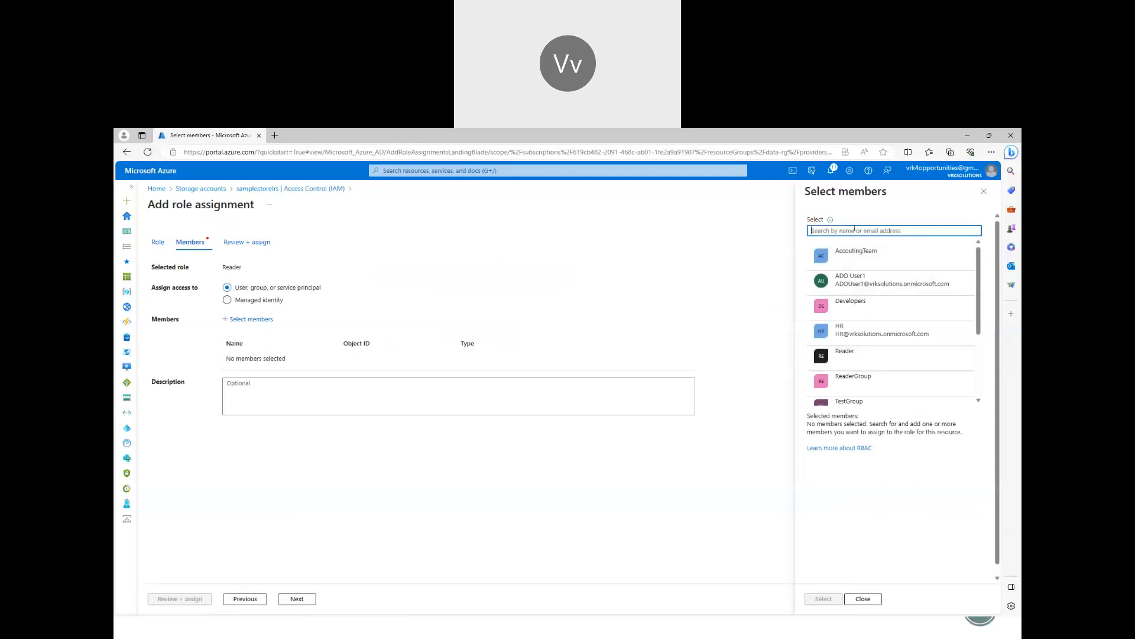
type("vM")
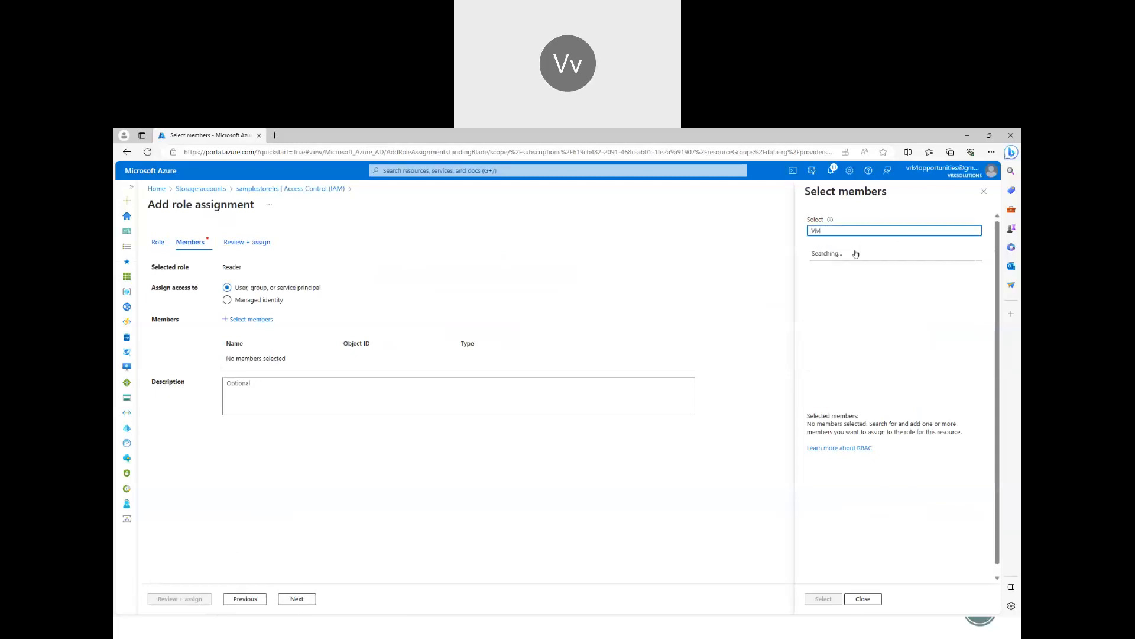
left_click(864, 261)
left_click(823, 599)
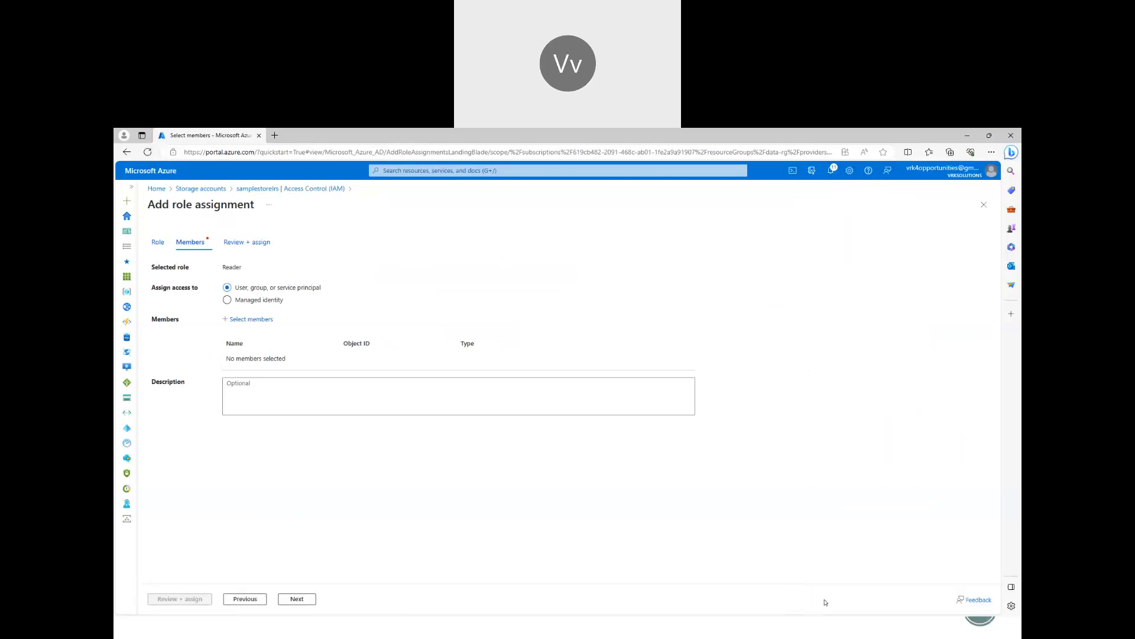
left_click(186, 599)
left_click(186, 599)
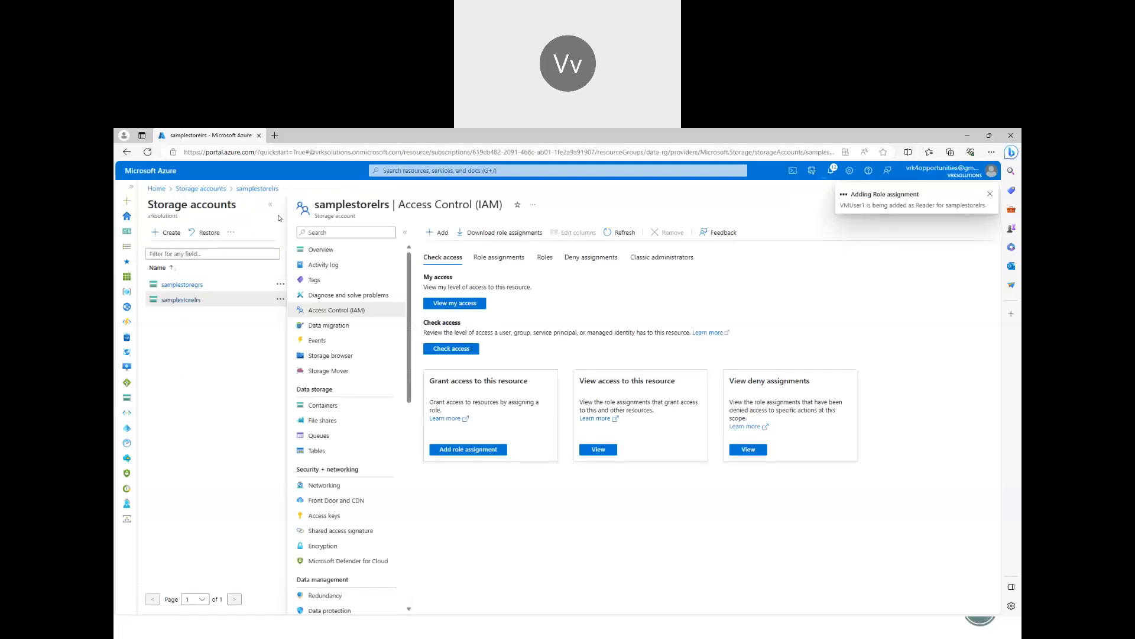
left_click(271, 205)
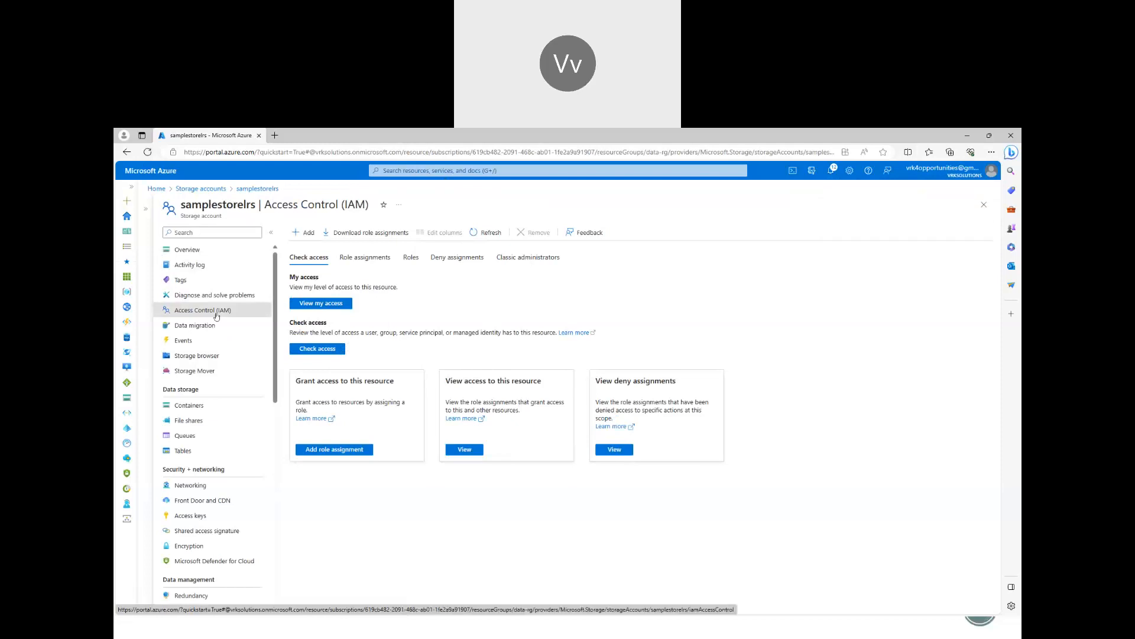
Start a role assignment on samplestorelrs, search the job function roles for "Blob" and examine the blob data role descriptions.
left_click(193, 411)
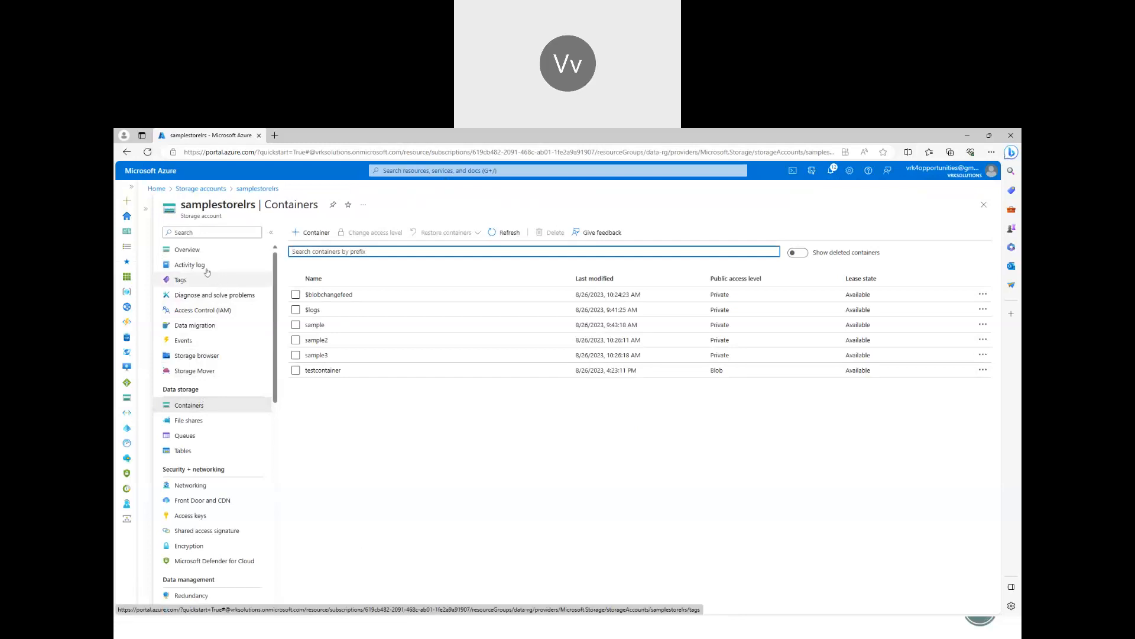
left_click(225, 310)
left_click(307, 236)
left_click(319, 248)
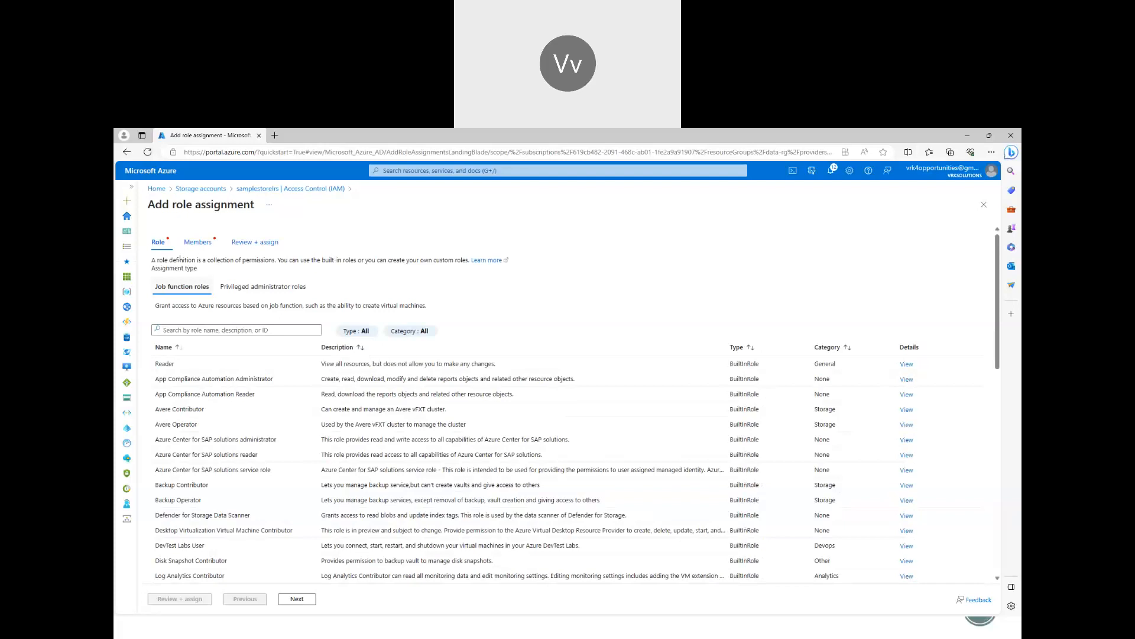
left_click(203, 330)
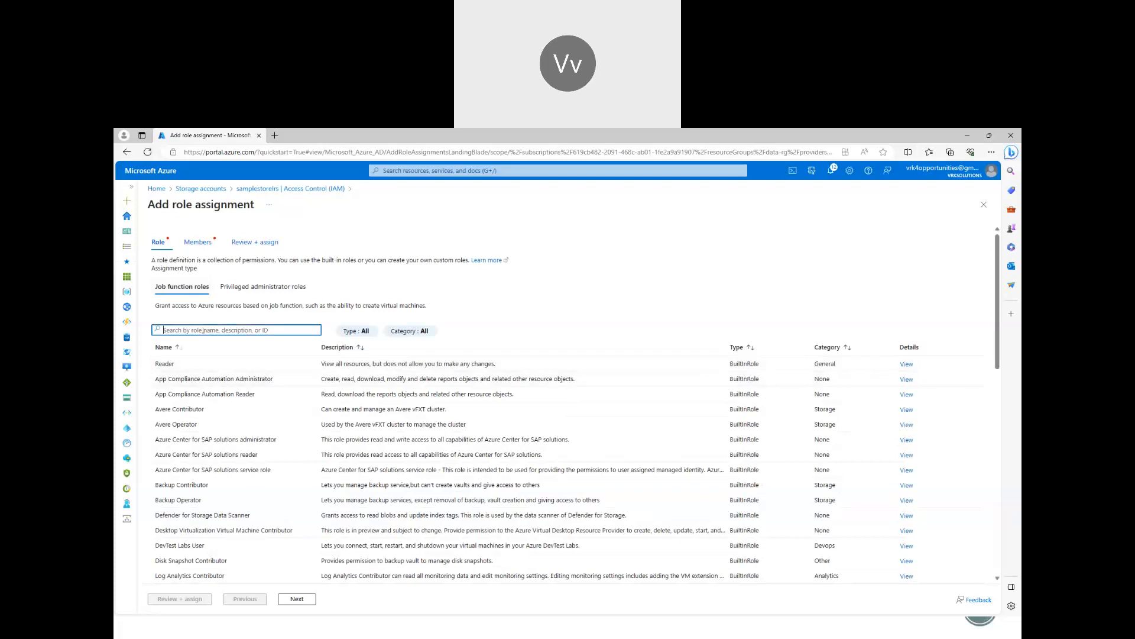
type("Blob")
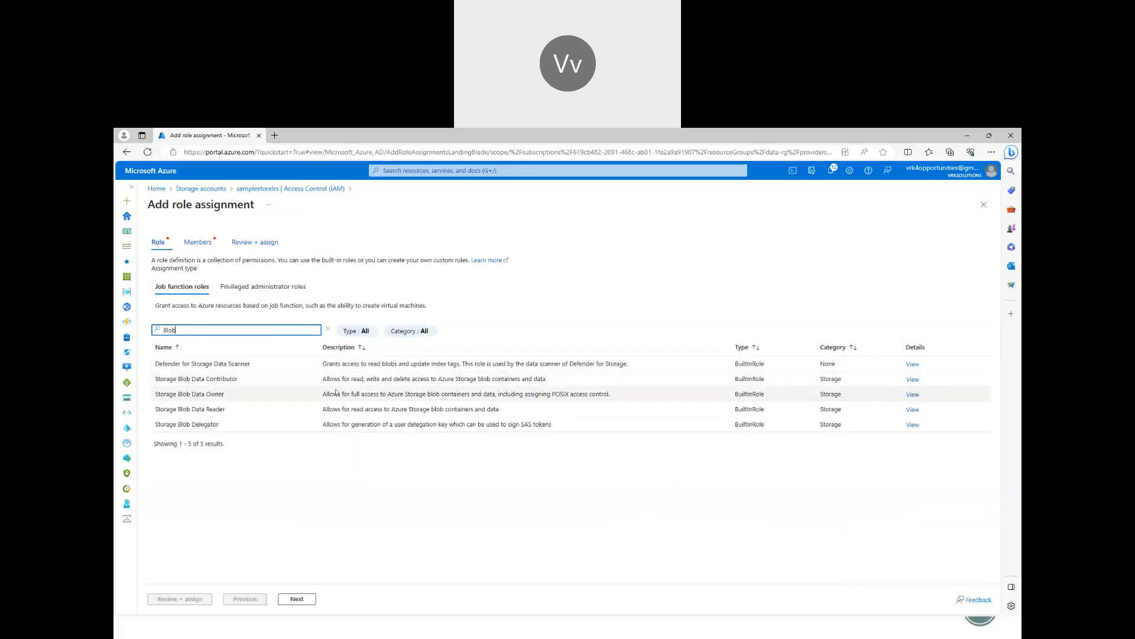
left_click_drag(341, 379, 538, 380)
left_click_drag(361, 410, 486, 410)
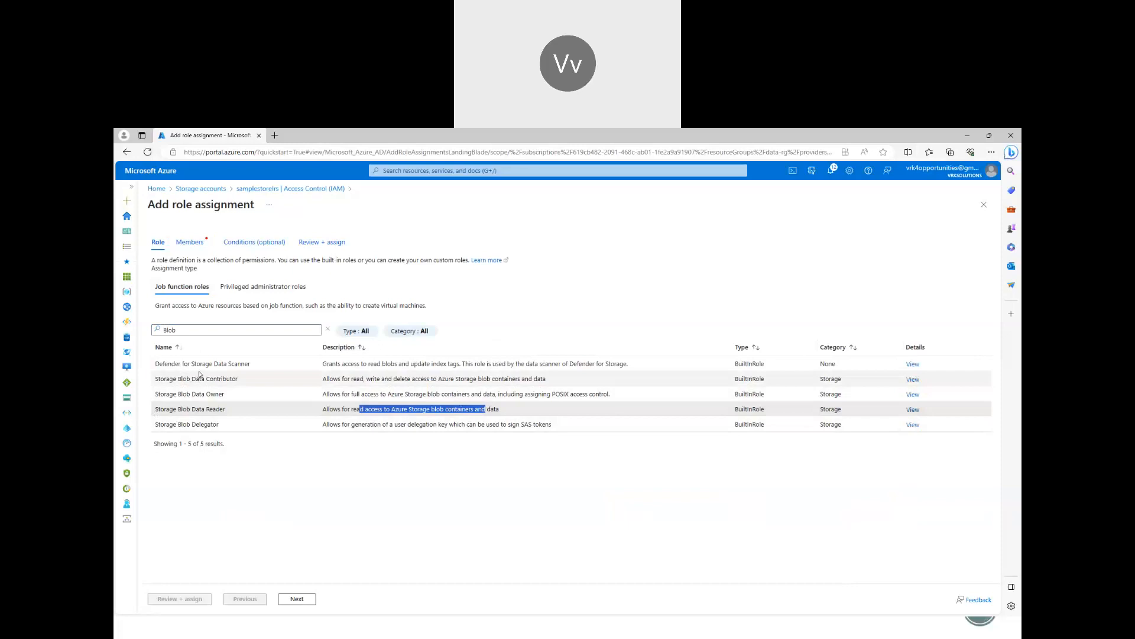
double_click(202, 330)
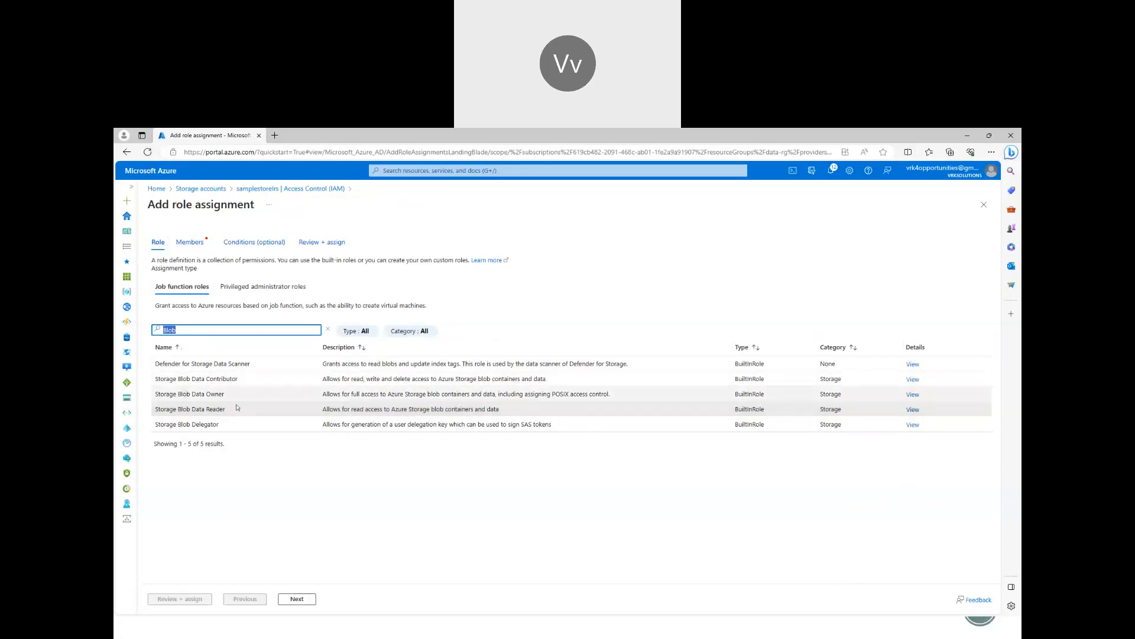
left_click(387, 411)
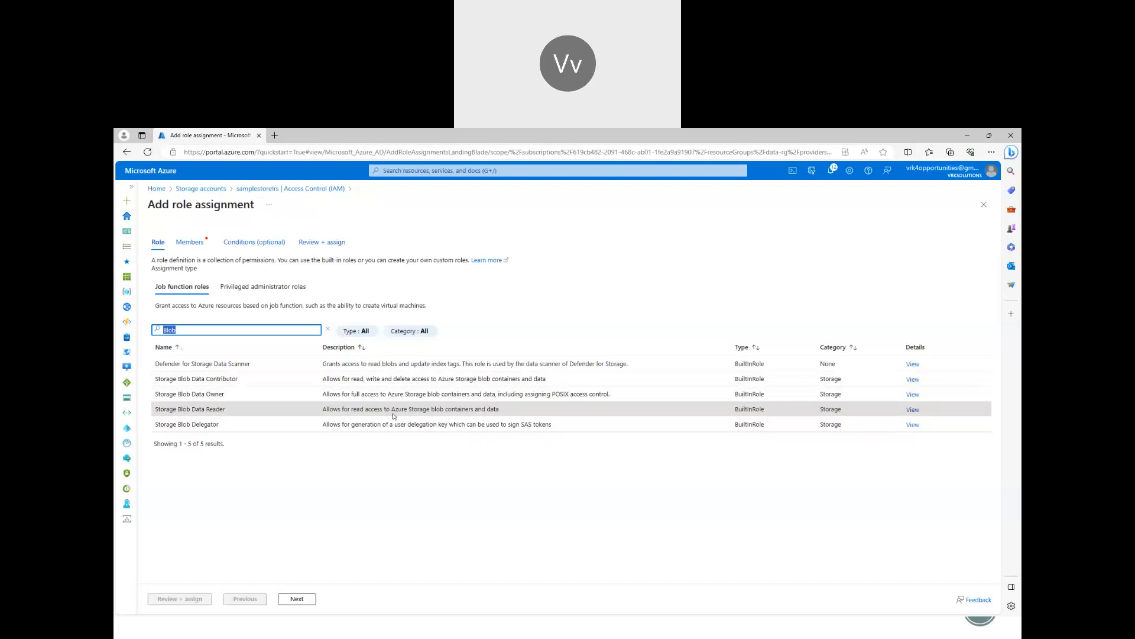
Open a new InPrivate browser window and load the Azure portal at portal.azure.com.
key("alt+Tab")
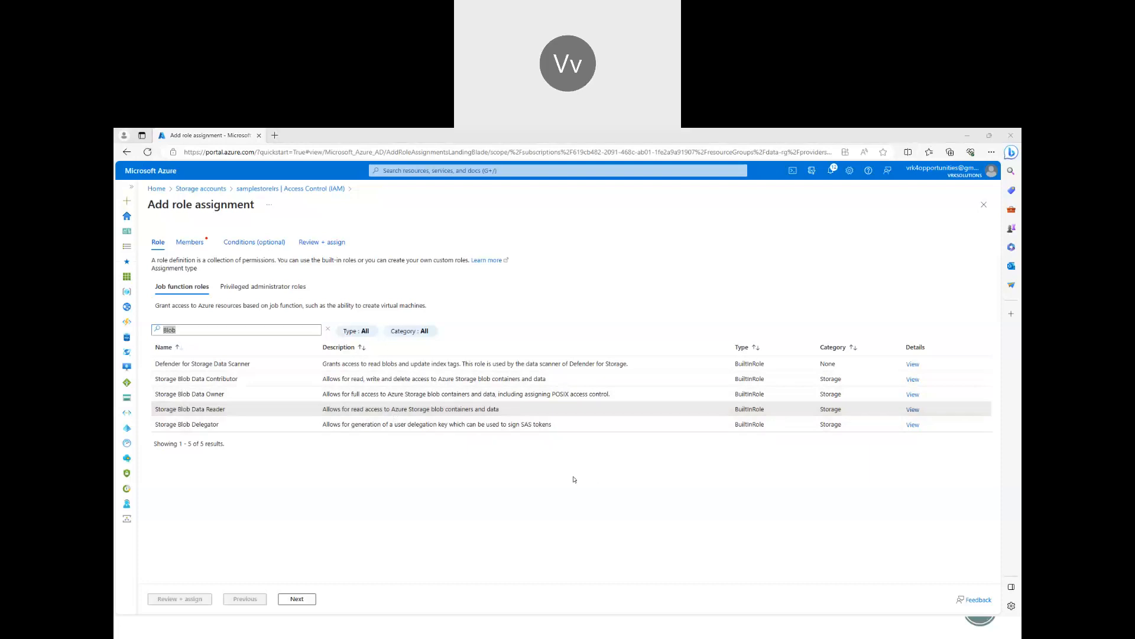
key("alt+Tab")
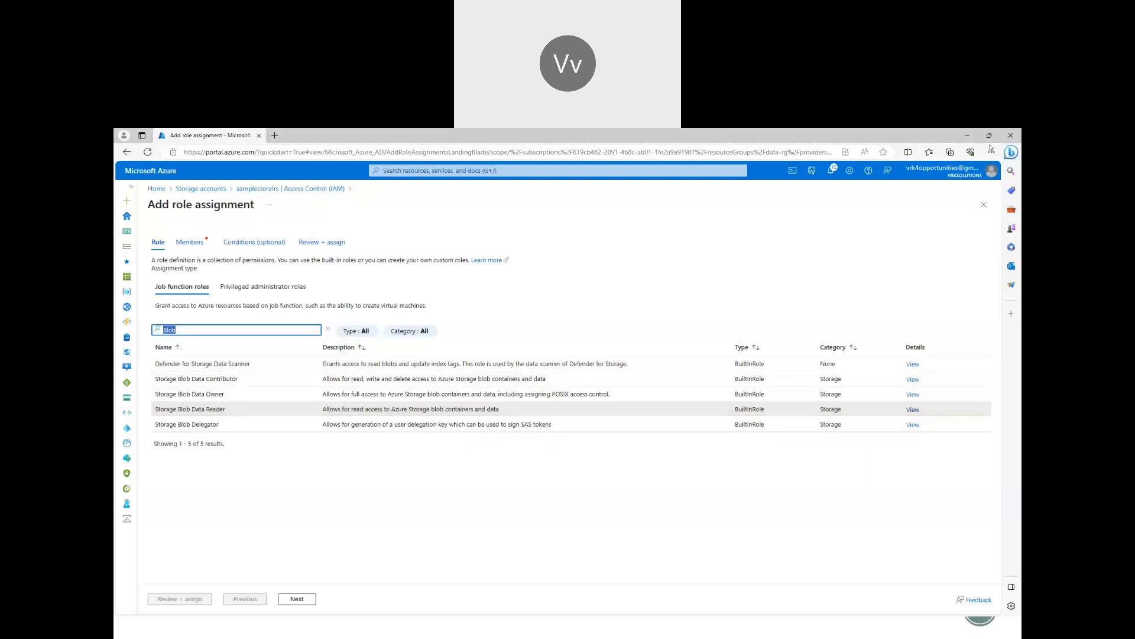
left_click(991, 152)
left_click(885, 196)
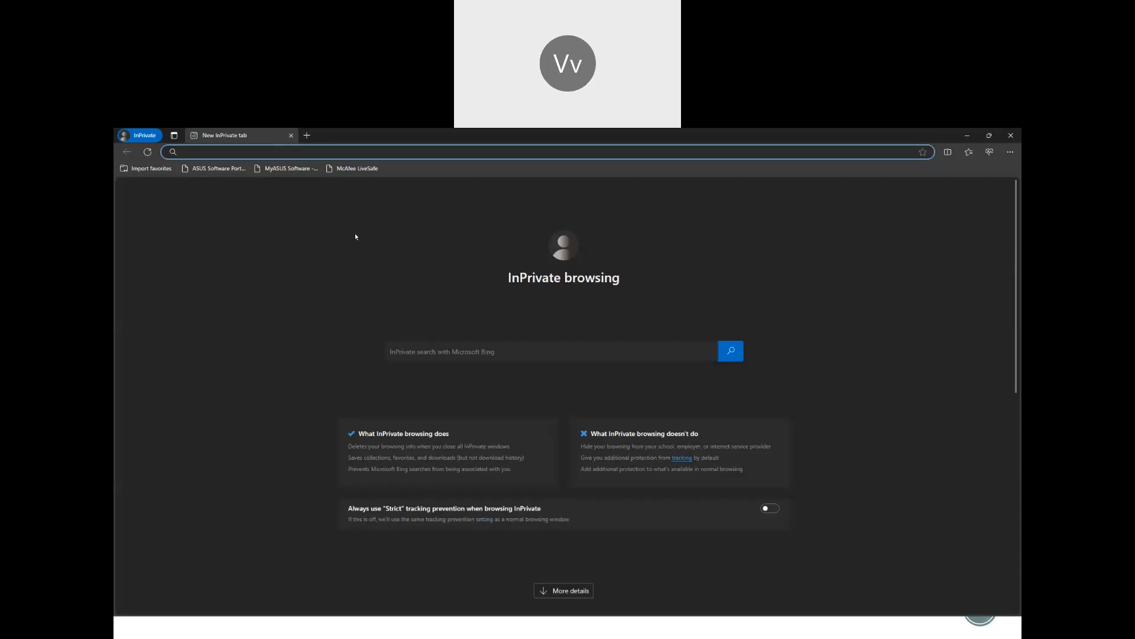
type("por")
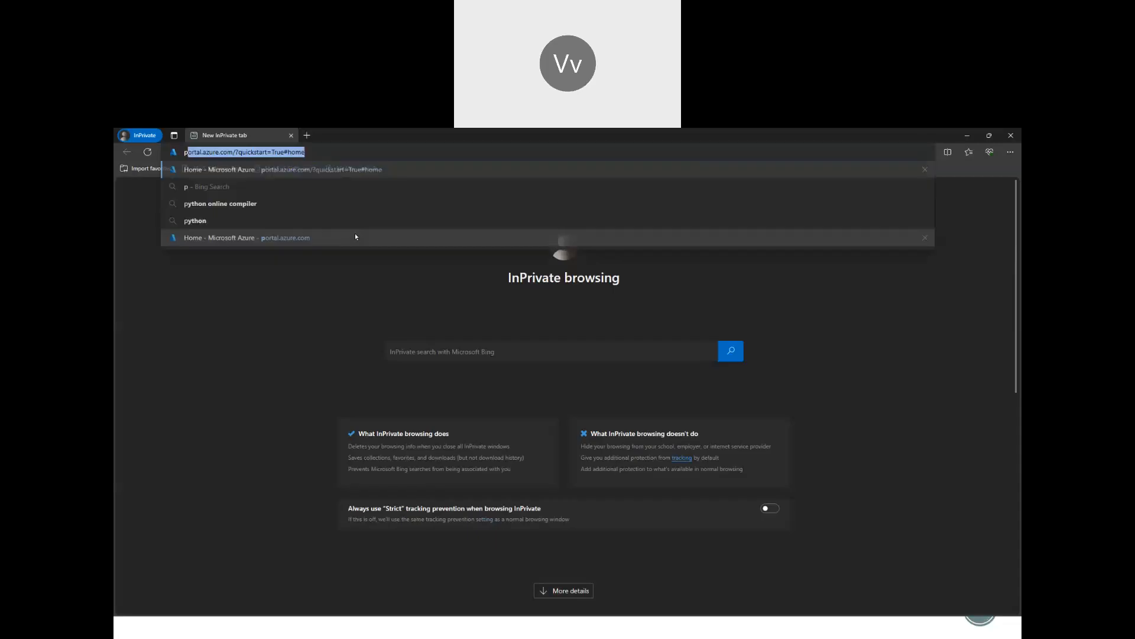
key("Return")
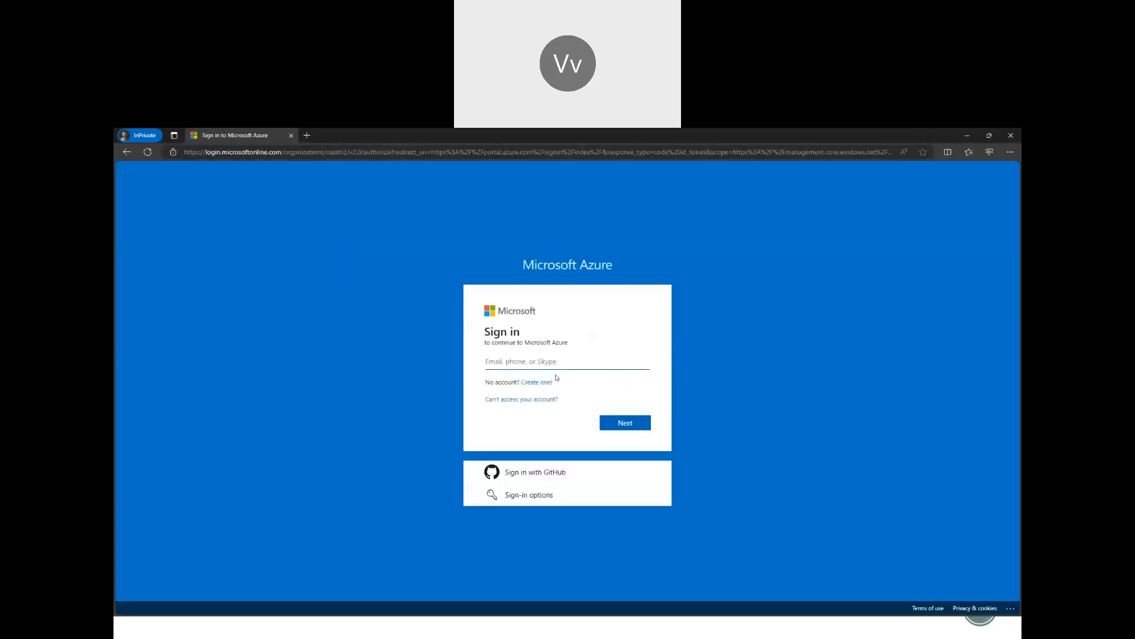
Sign in to the Azure portal with the VMUser1 account by choosing its e-mail and entering the account password.
left_click(550, 367)
left_click(549, 397)
left_click(628, 421)
type("V")
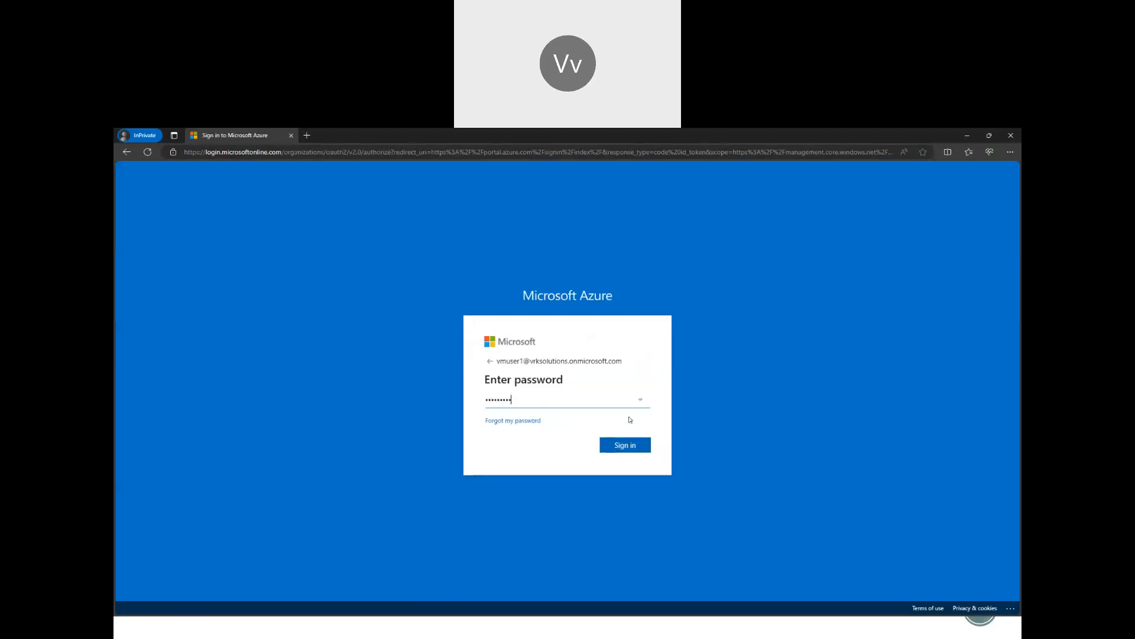
key("Return")
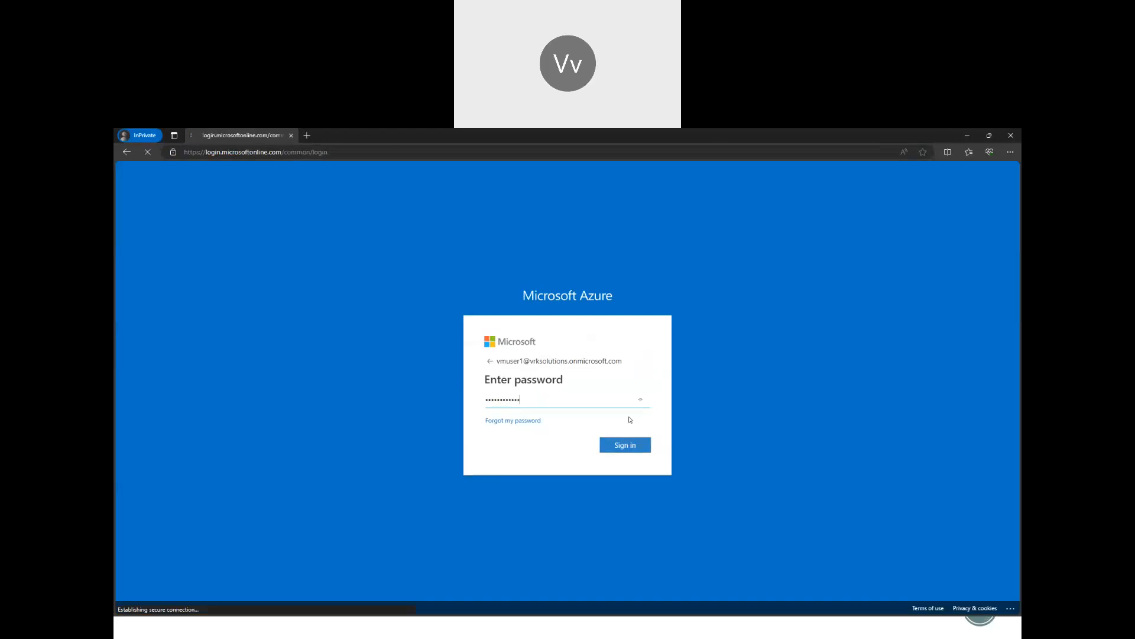
key("Return")
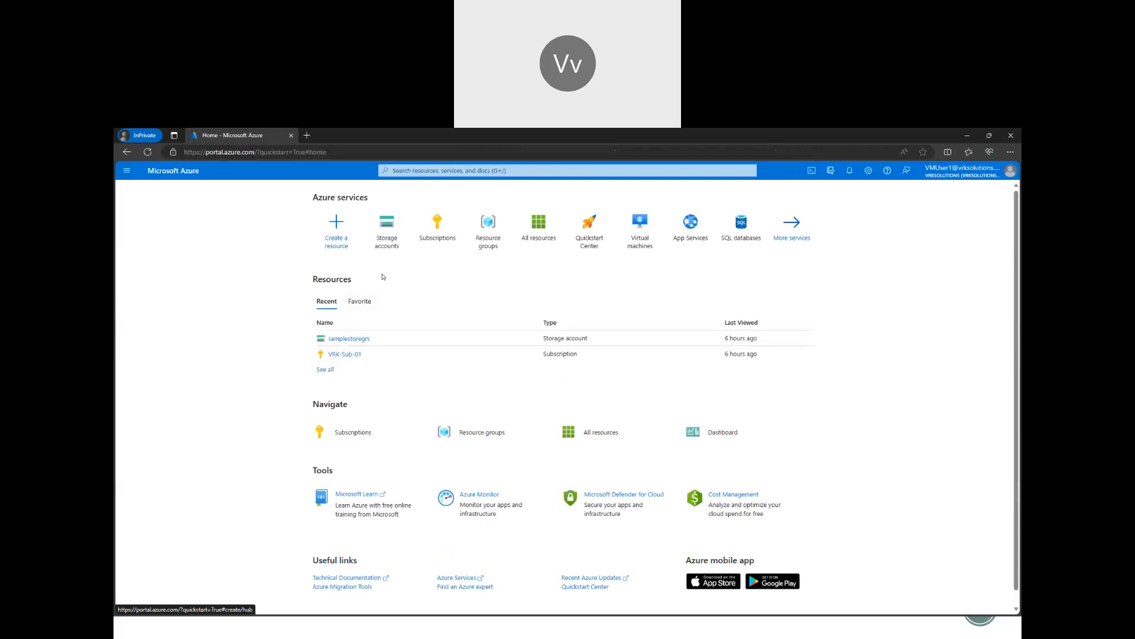
List the storage accounts available to VMUser1 and open samplestoregrs.
left_click(387, 236)
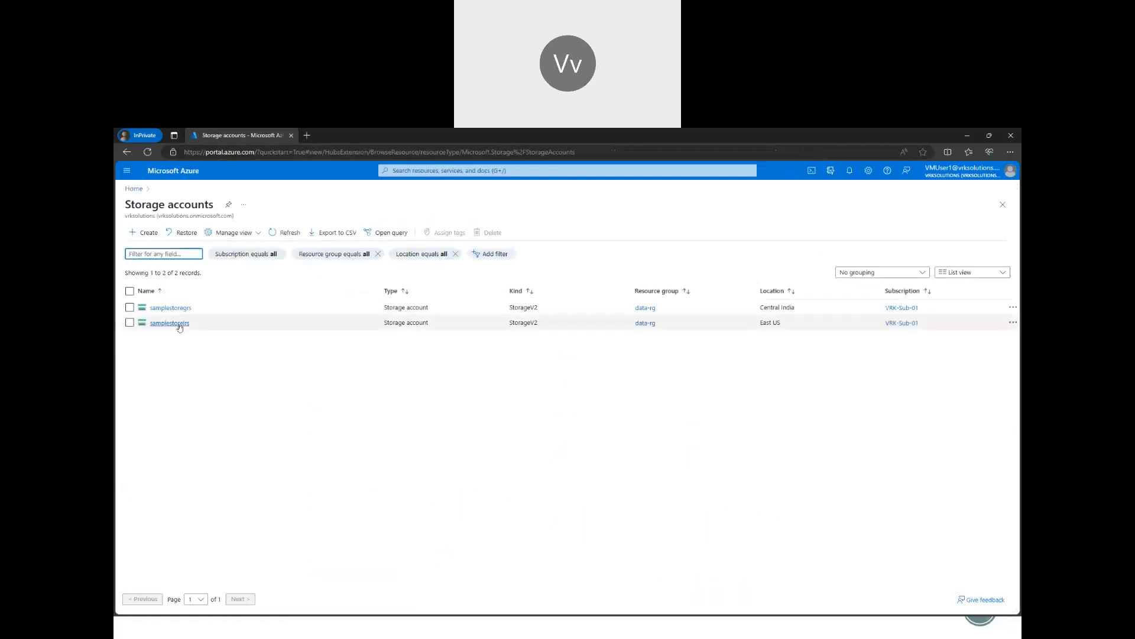
key("alt")
left_click(177, 307)
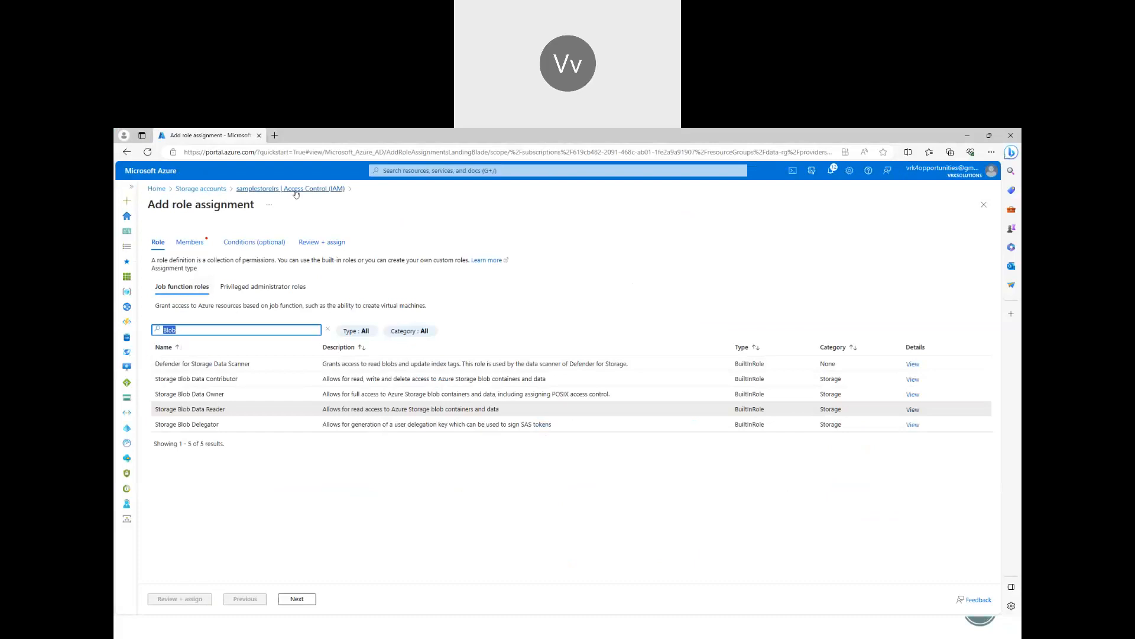
In the administrator's browser window, leave the role assignment form, open the containers of samplestorelrs and check the notifications.
left_click(255, 242)
left_click(219, 188)
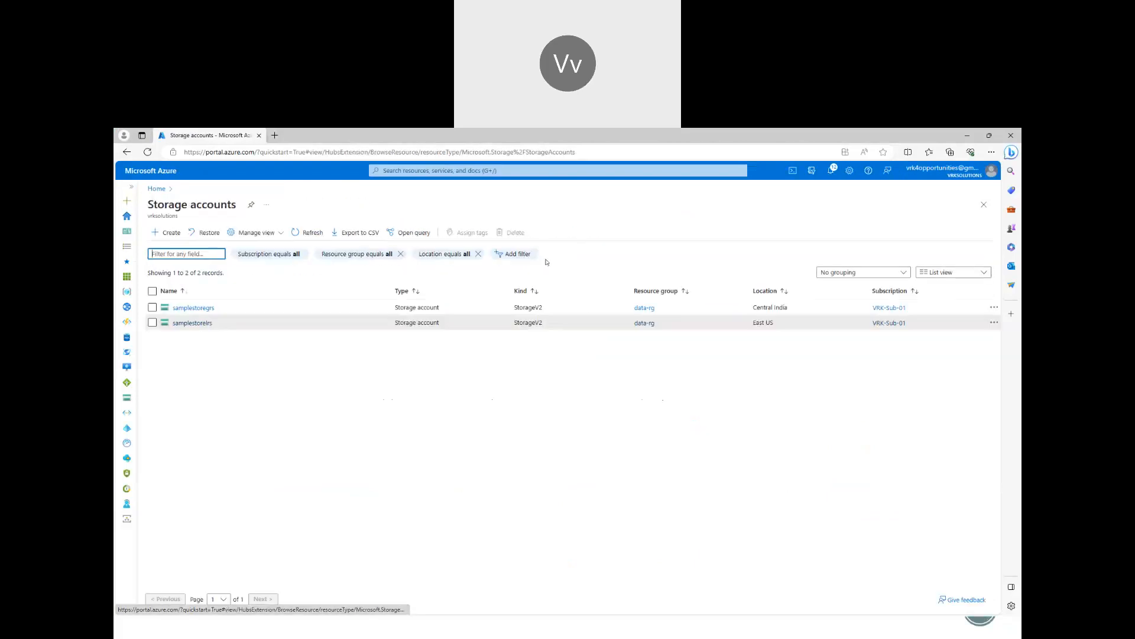
left_click(204, 325)
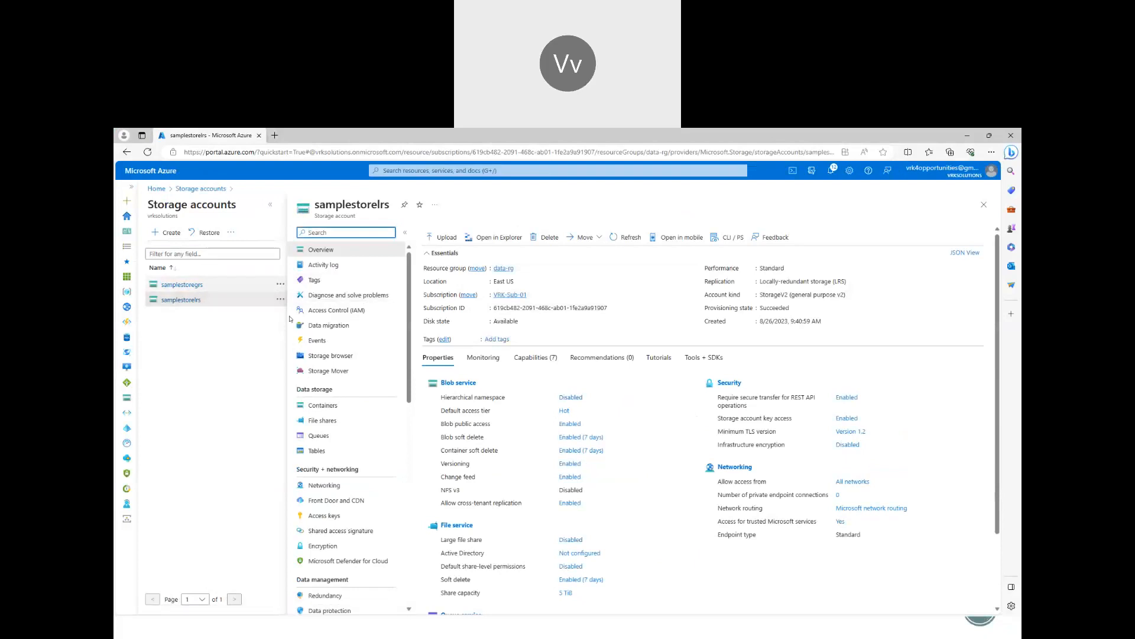
left_click(322, 405)
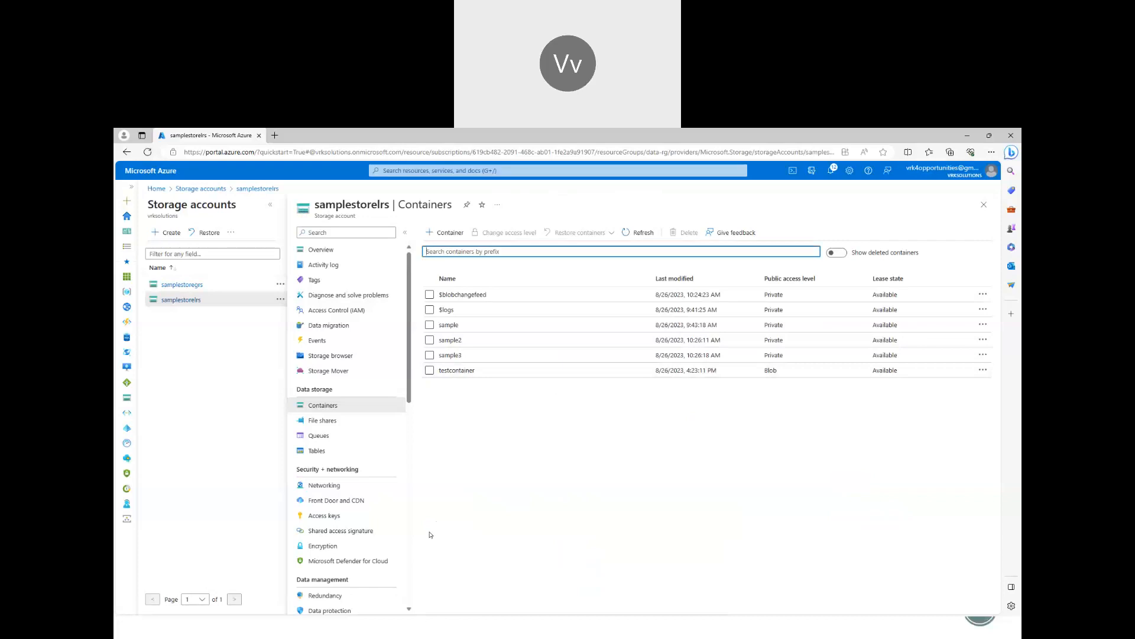
left_click(831, 171)
key("Escape")
key("alt+Tab")
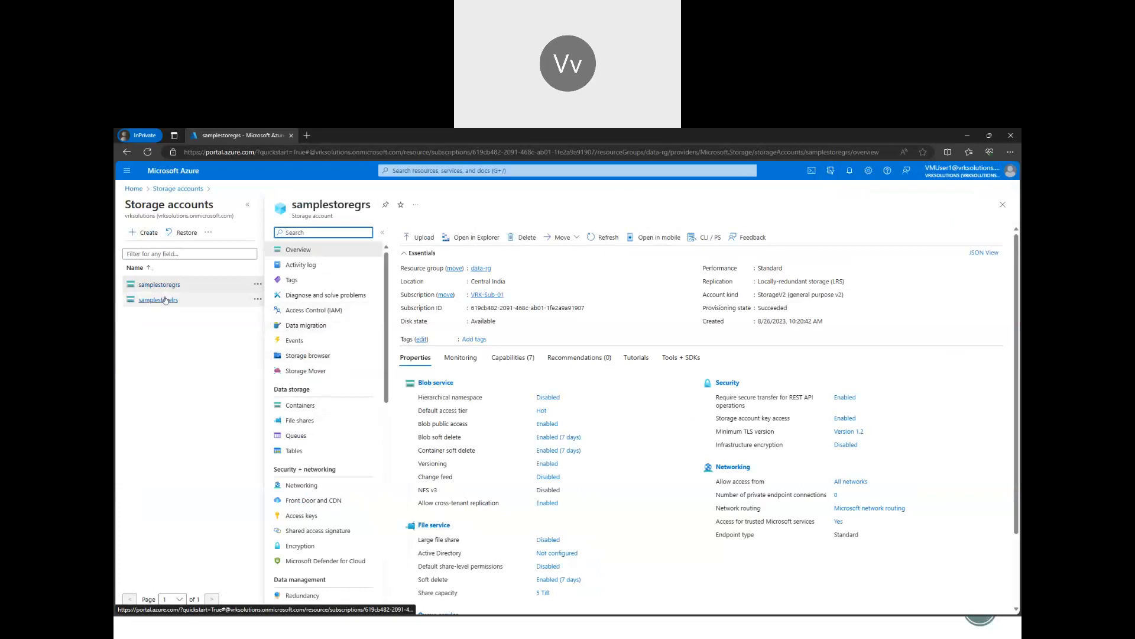
In VMUser1's window, try to view the blobs in testcontainer of samplestorelrs, and return to its container list.
left_click(158, 299)
left_click(320, 408)
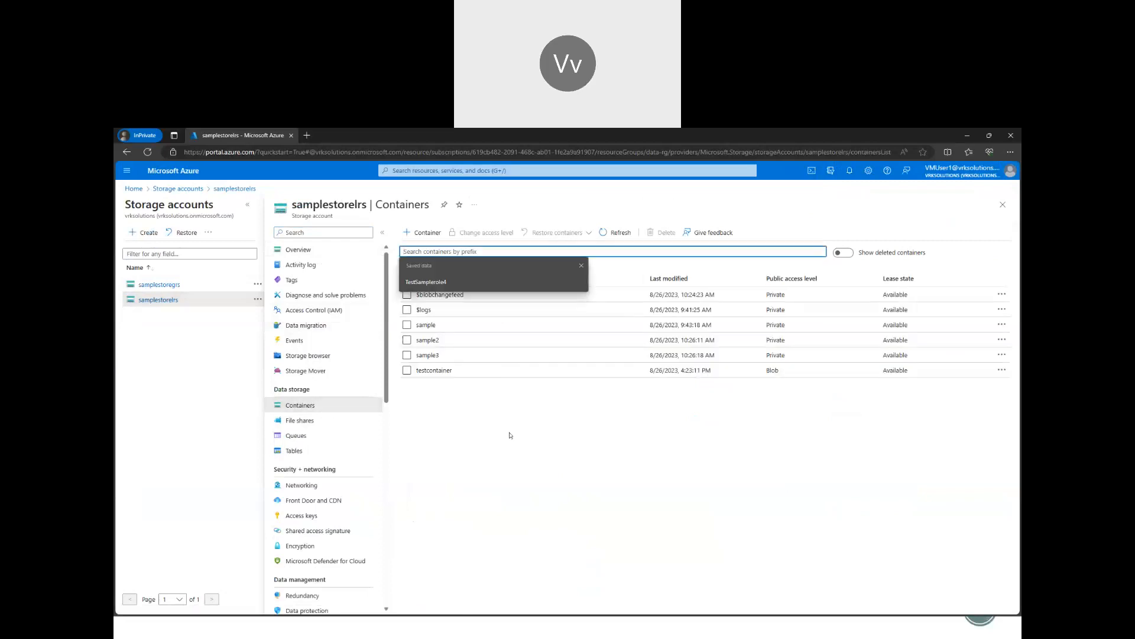
left_click(448, 372)
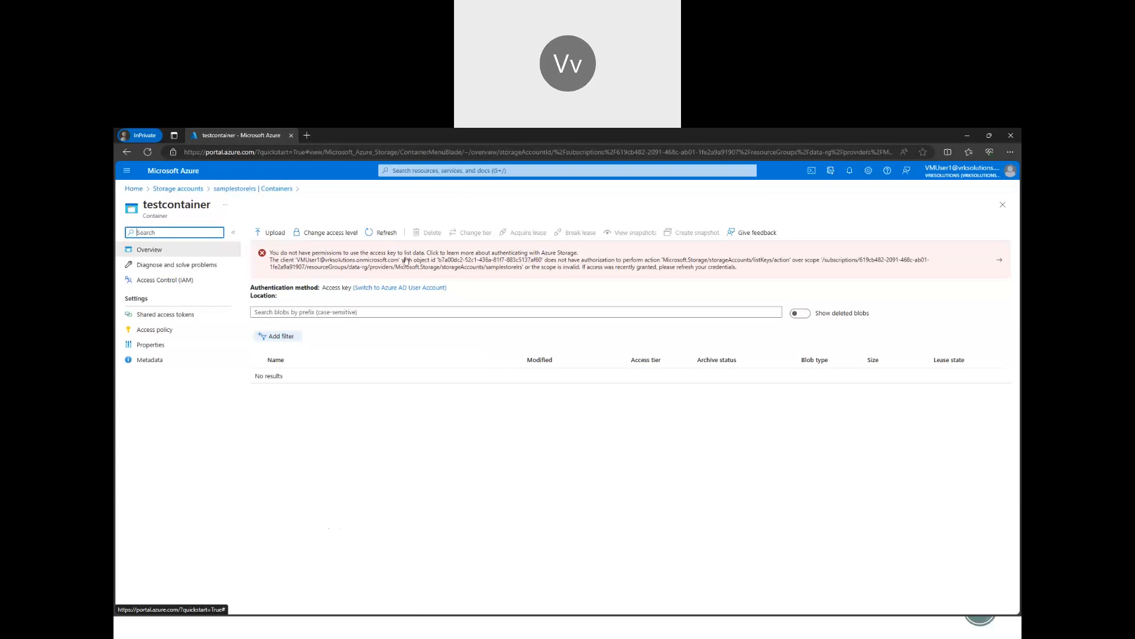
left_click(231, 189)
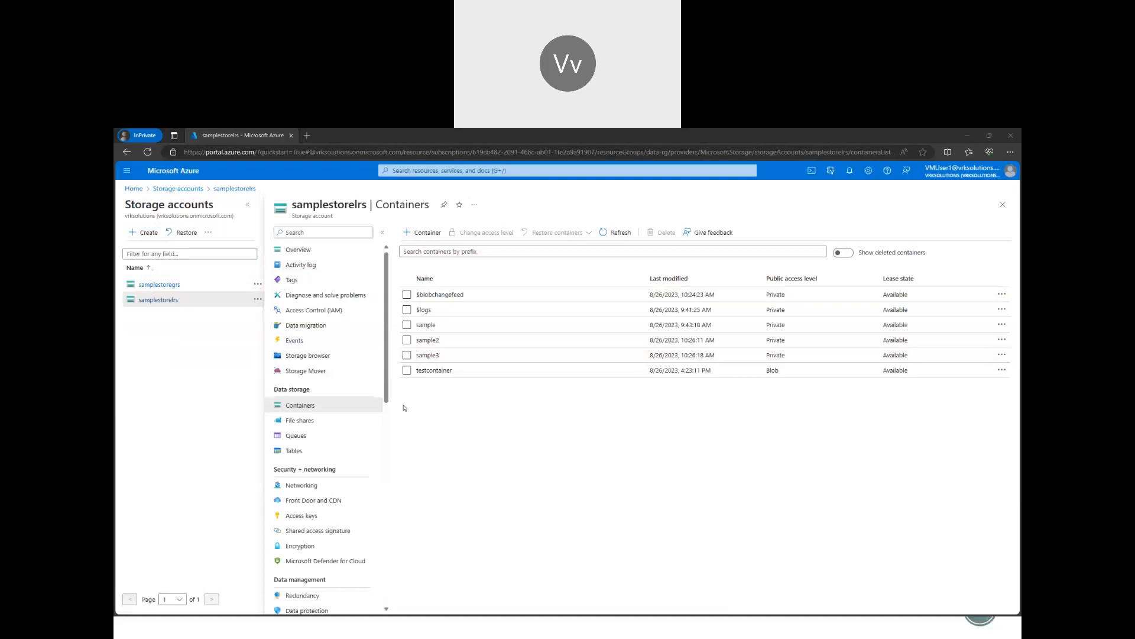
Switch back to the administrator's browser window, collapse the storage accounts list and maximize the window.
key("alt+Tab")
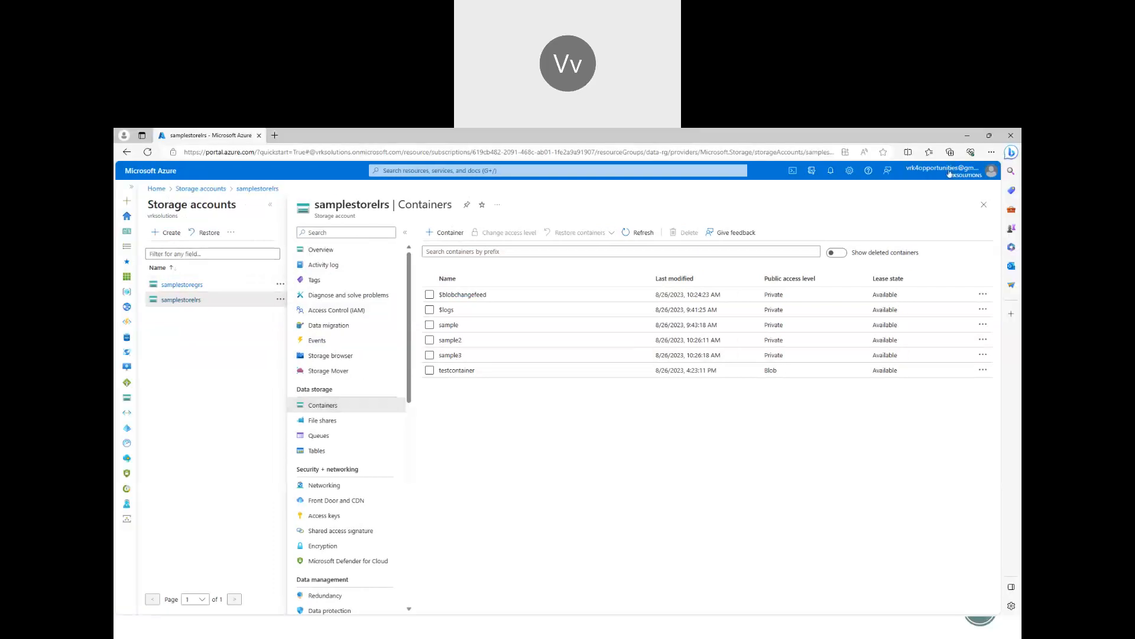
left_click(930, 175)
left_click(663, 481)
left_click(270, 205)
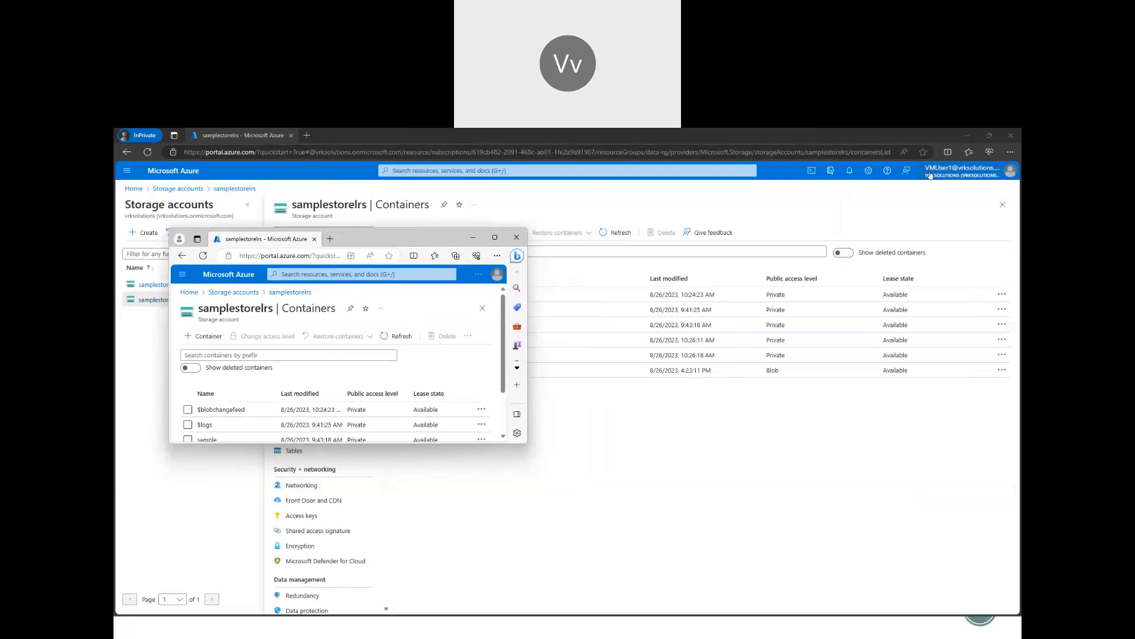
double_click(360, 242)
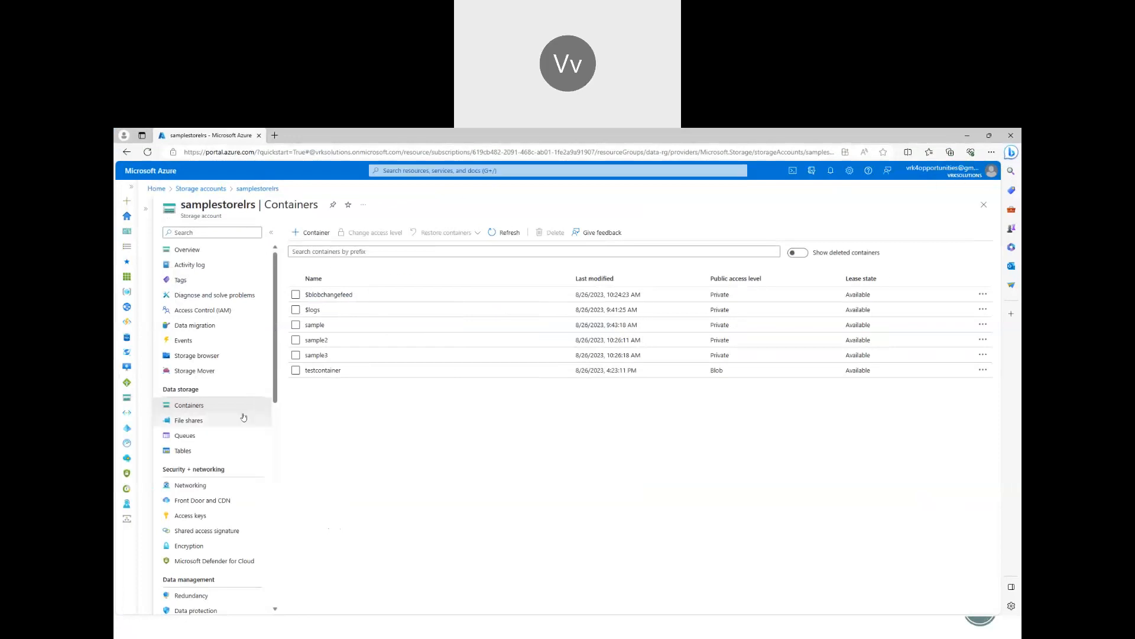
Start a role assignment on samplestorelrs with the Storage Blob Data Reader role and proceed to its members.
left_click(204, 310)
left_click(366, 257)
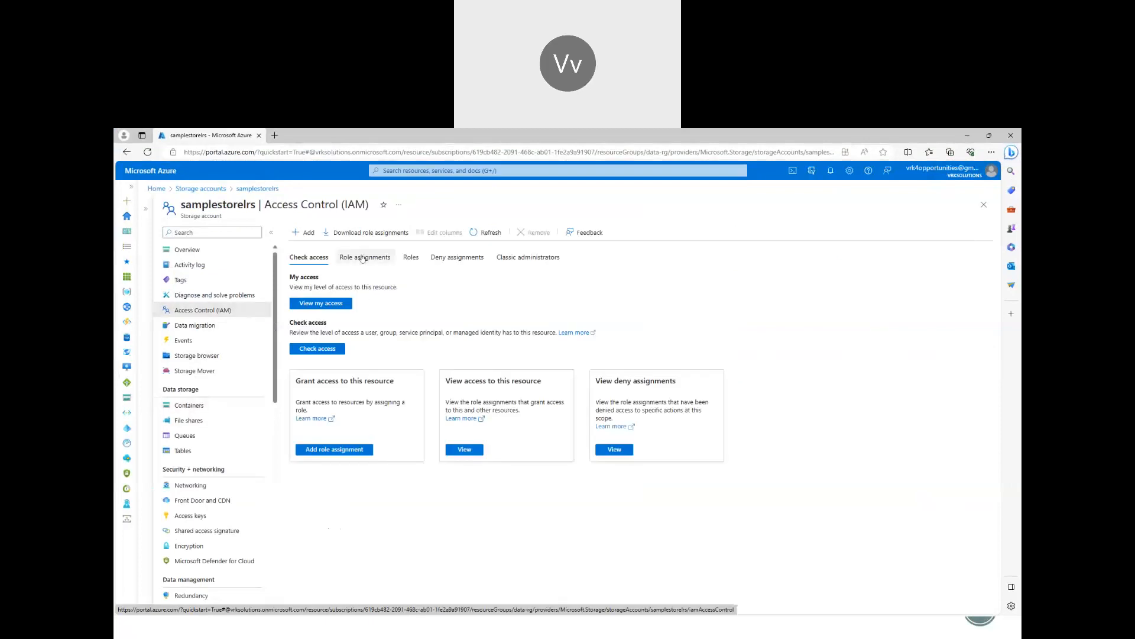
left_click(305, 234)
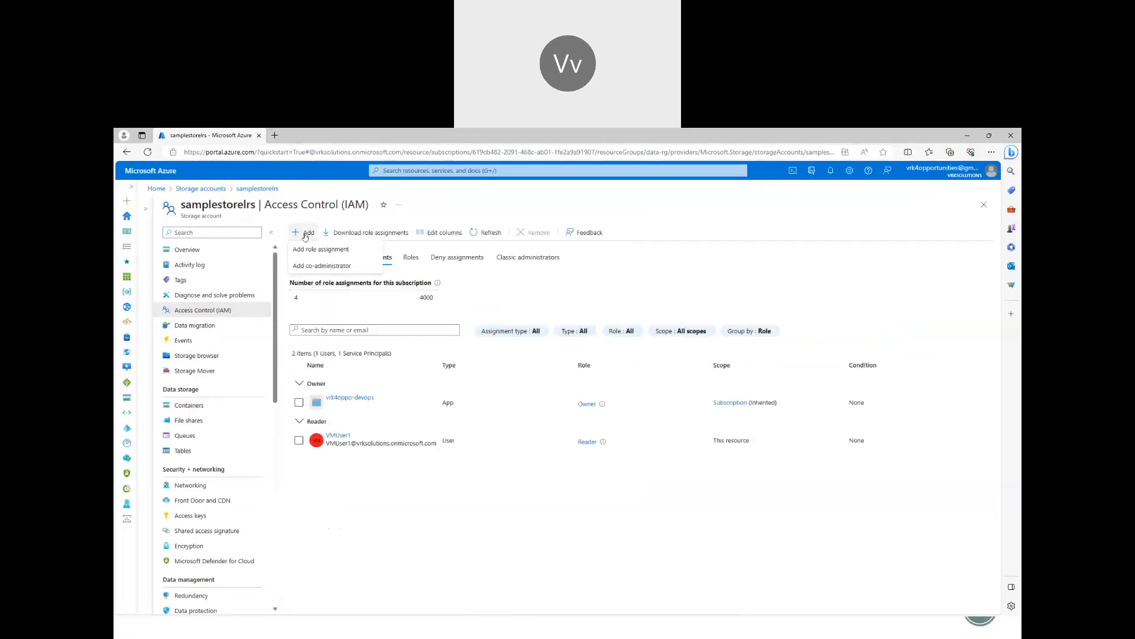
left_click(303, 249)
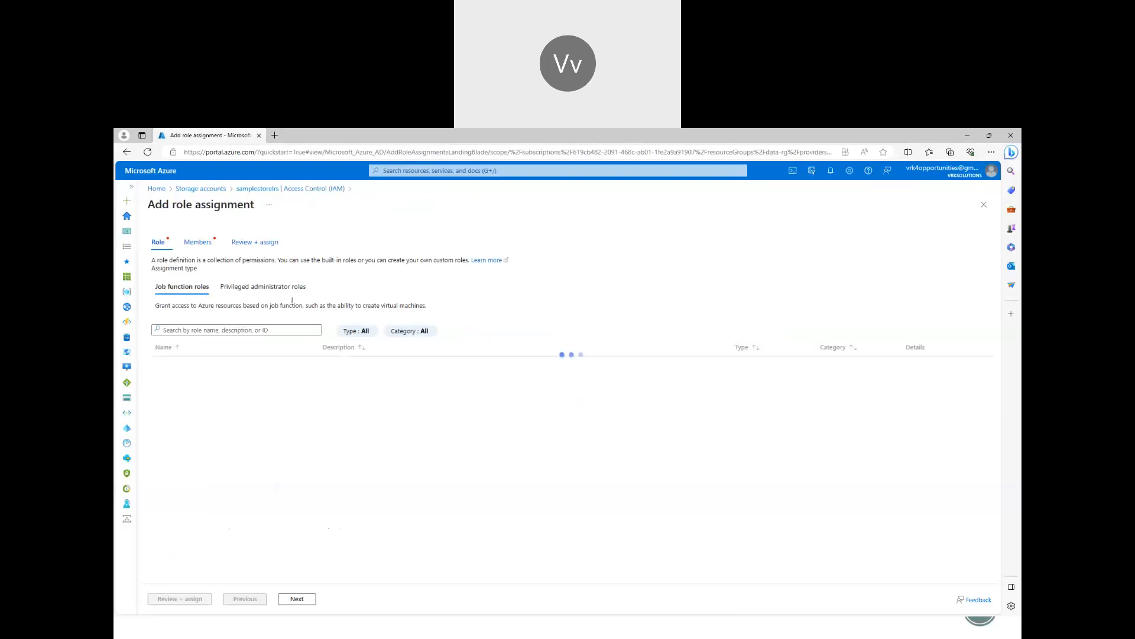
left_click(204, 332)
type("Blob")
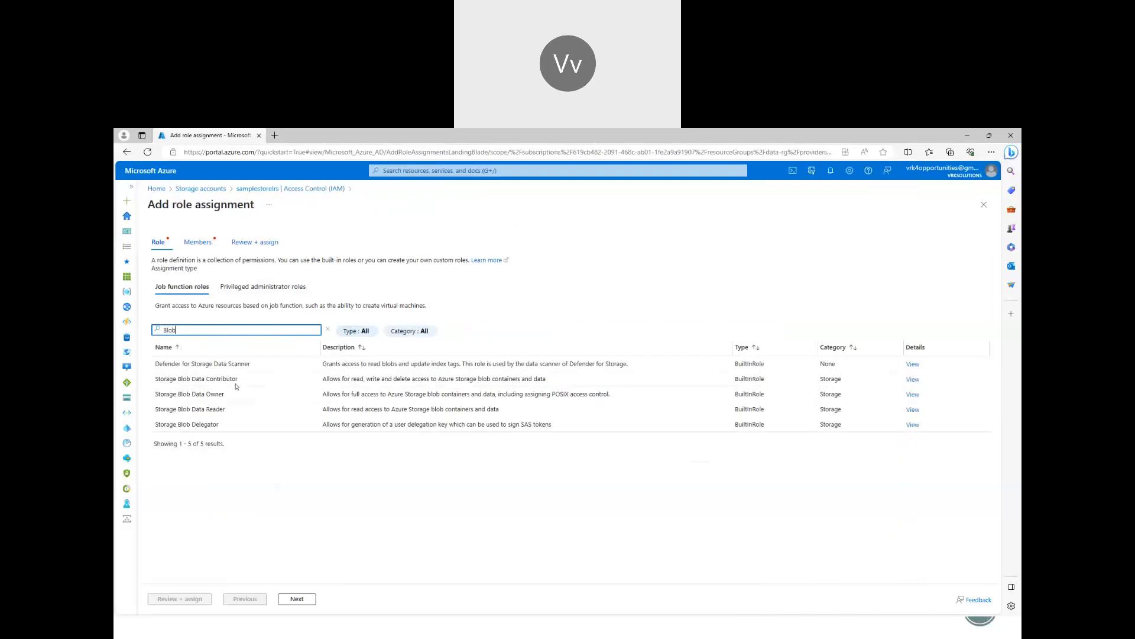
left_click(231, 414)
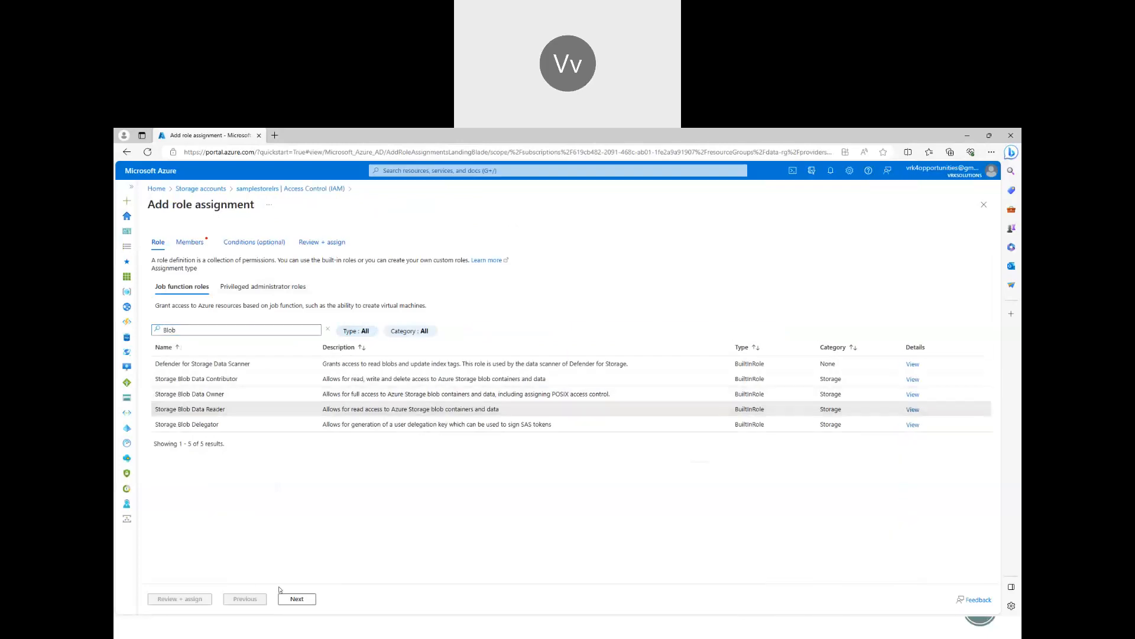
left_click(297, 599)
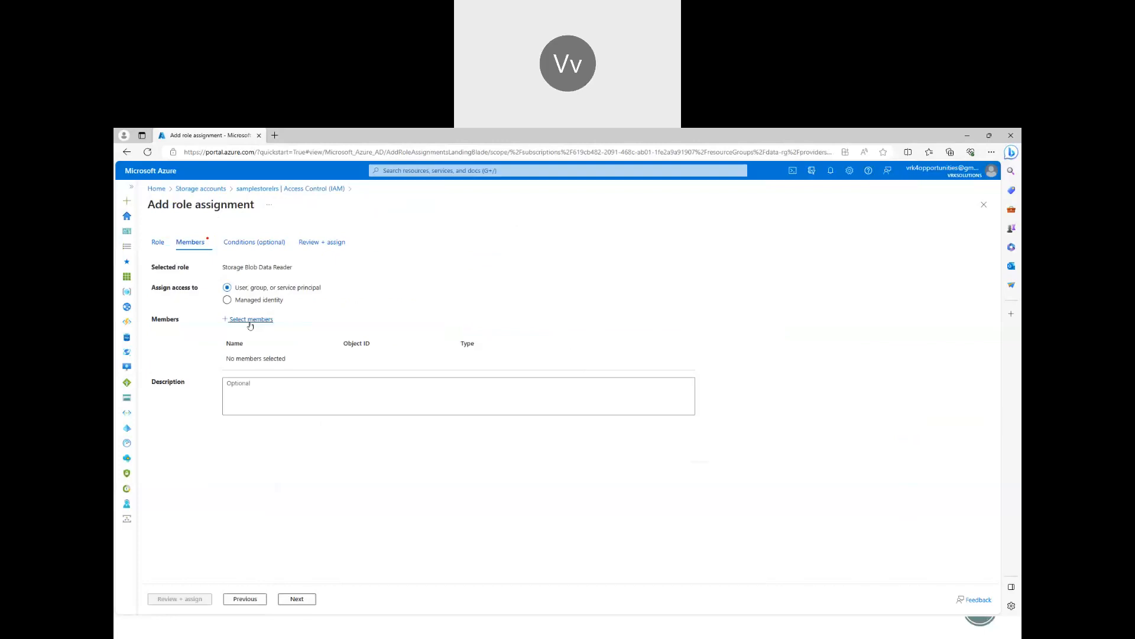
Add VMUser1 as the member and assign the Storage Blob Data Reader role on samplestorelrs.
left_click(248, 319)
type("VM")
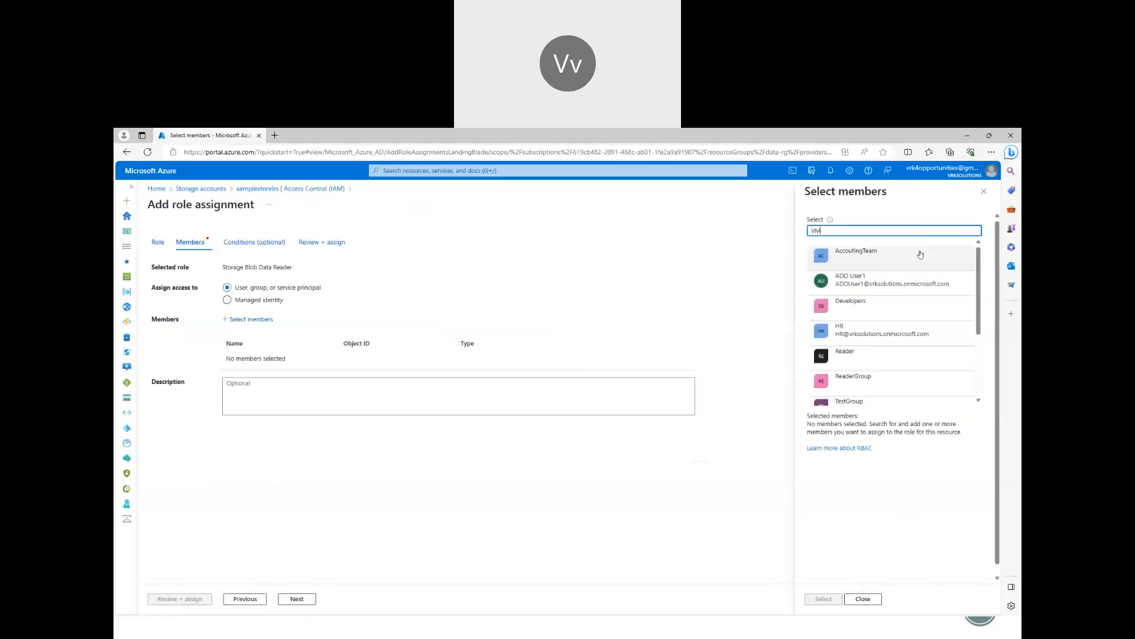
left_click(854, 255)
left_click(823, 598)
left_click(197, 599)
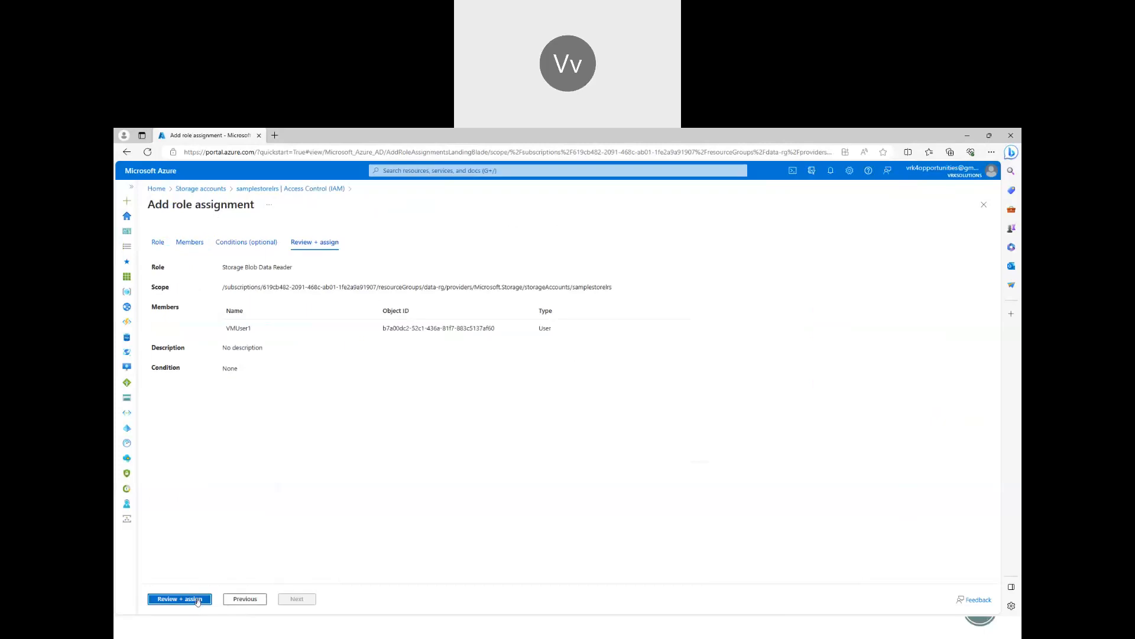
left_click(197, 599)
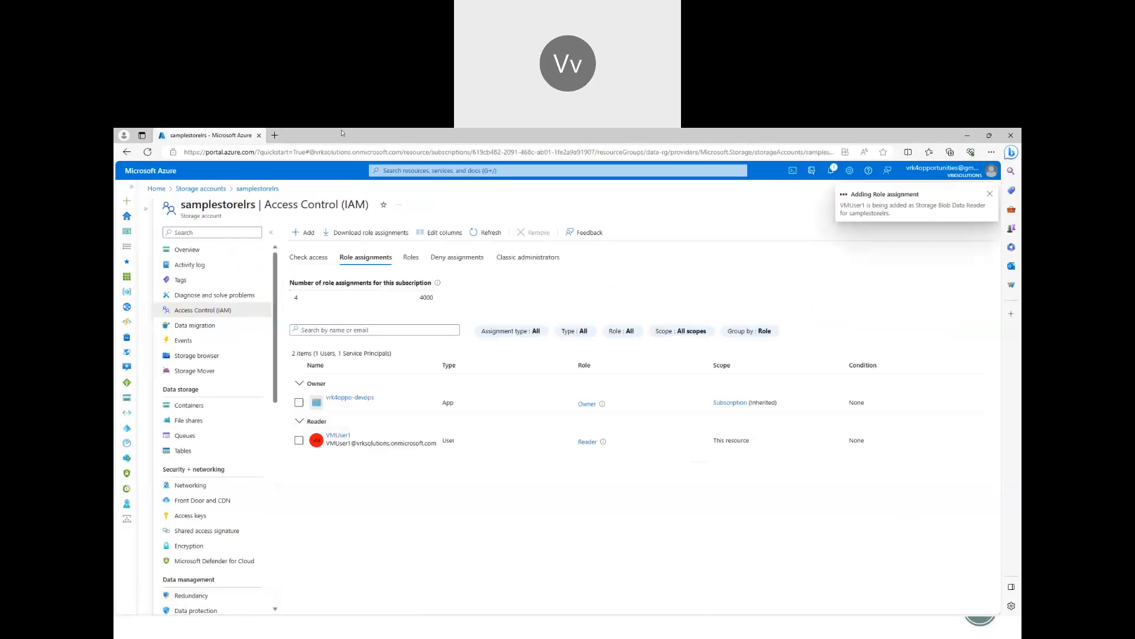
In VMUser1's browser window, reload the storage accounts list and open testcontainer of samplestorelrs.
left_click(968, 136)
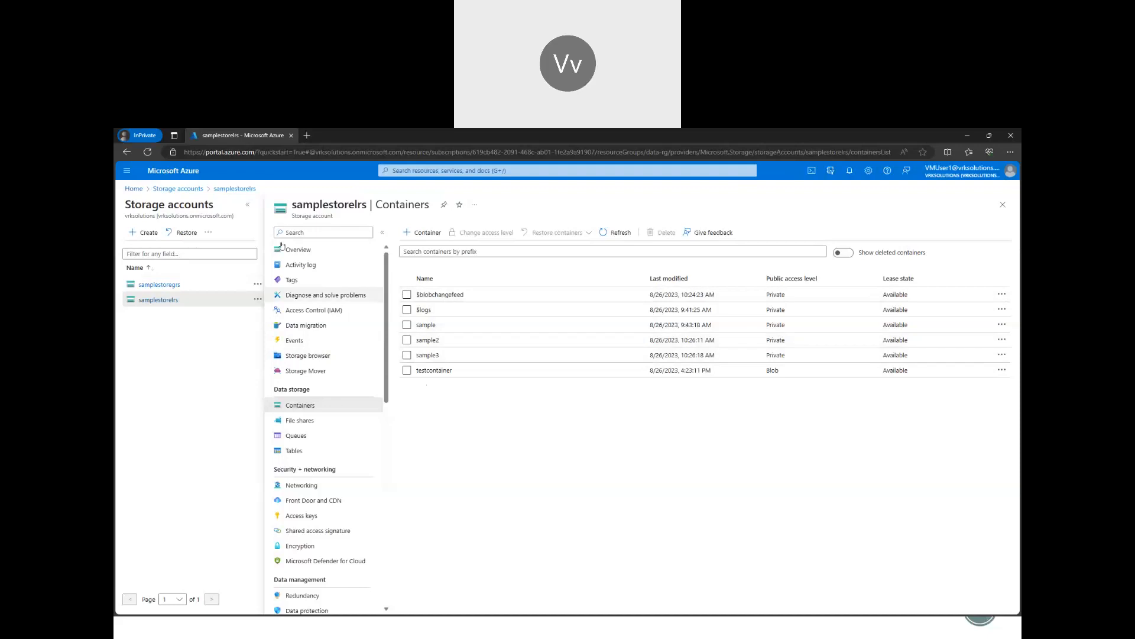
left_click(1003, 204)
left_click(147, 152)
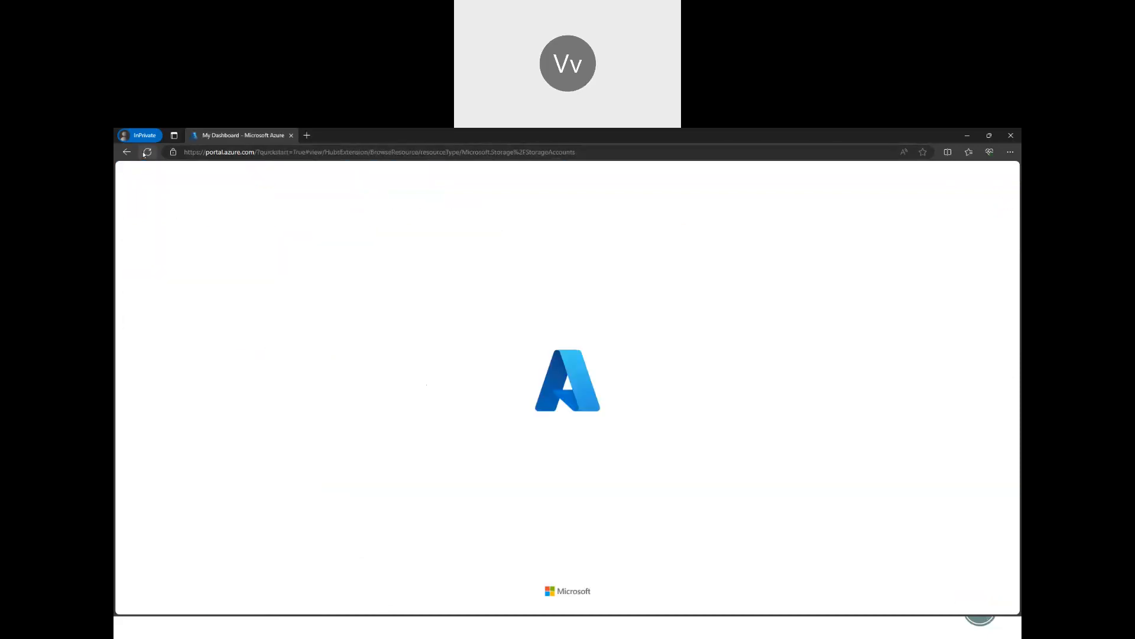
left_click(165, 323)
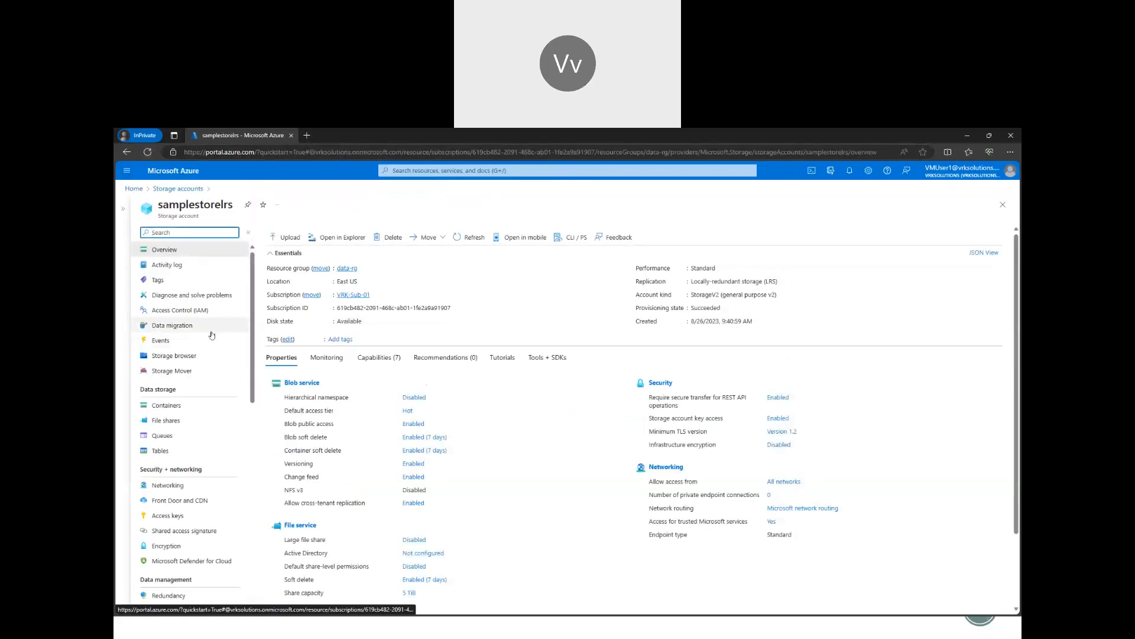
left_click(191, 406)
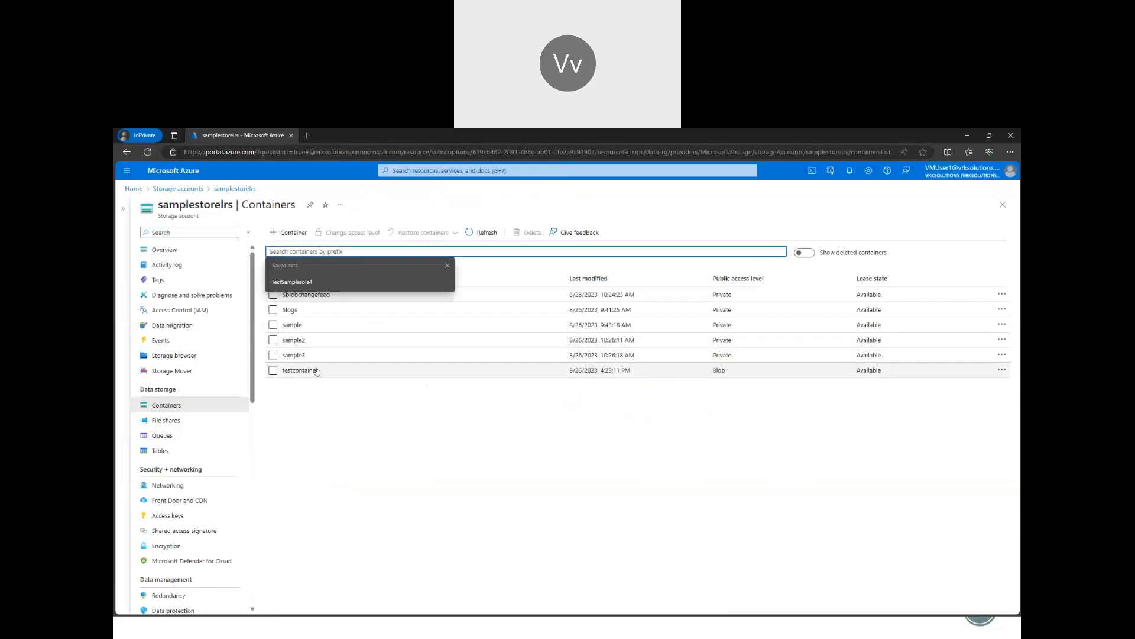
left_click(325, 370)
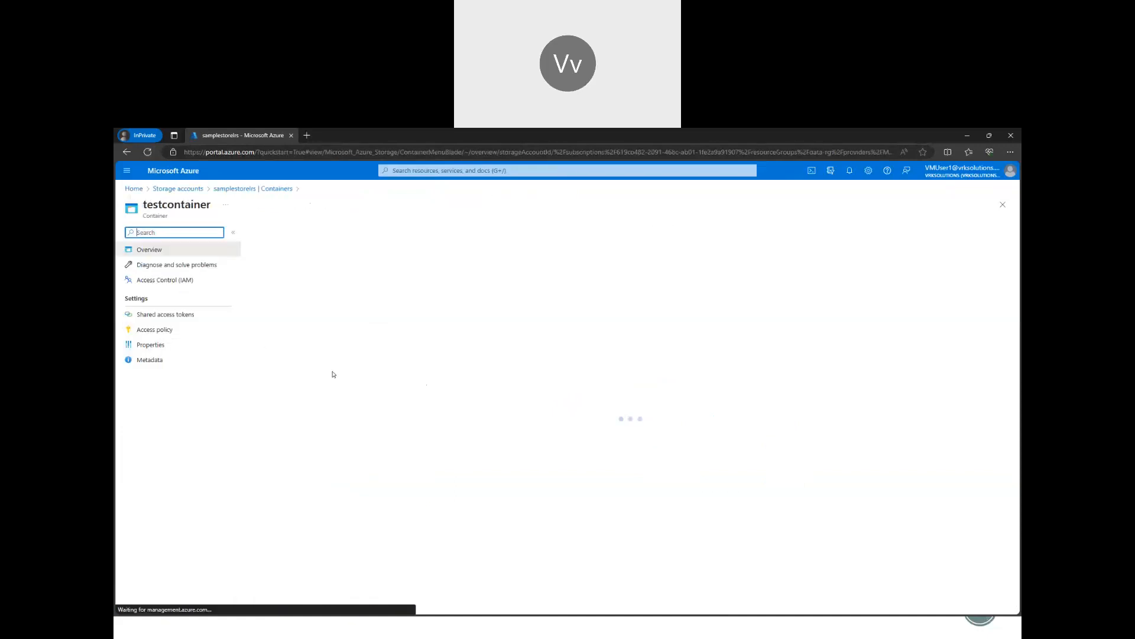
Sign VMUser1 out of the portal and sign back in with the account password.
left_click(962, 172)
left_click(1003, 189)
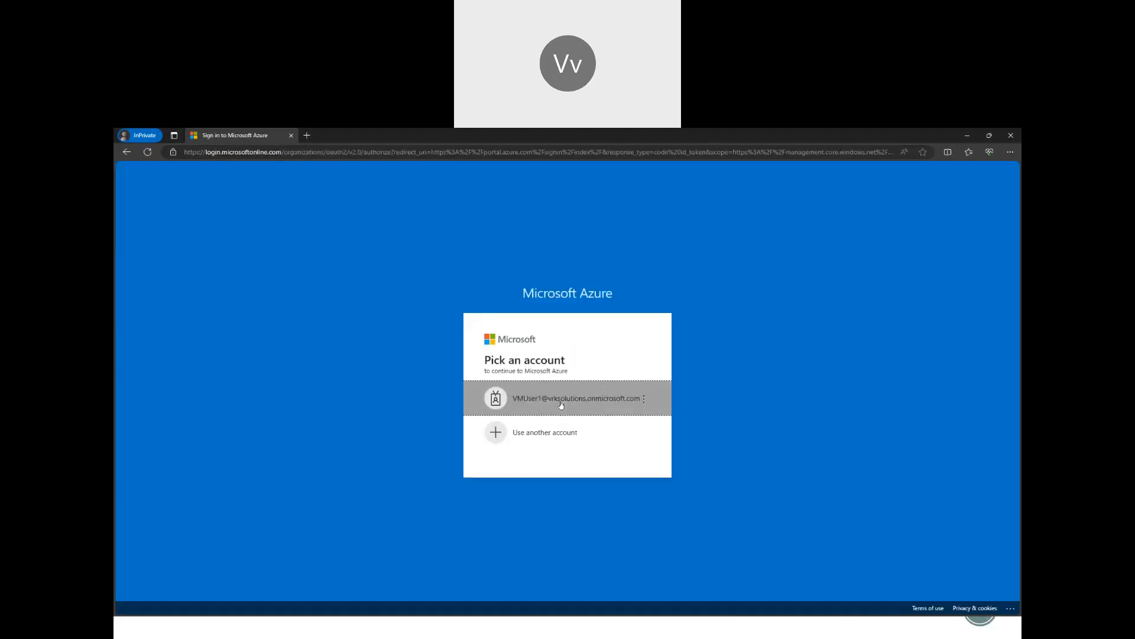
left_click(562, 401)
type("•")
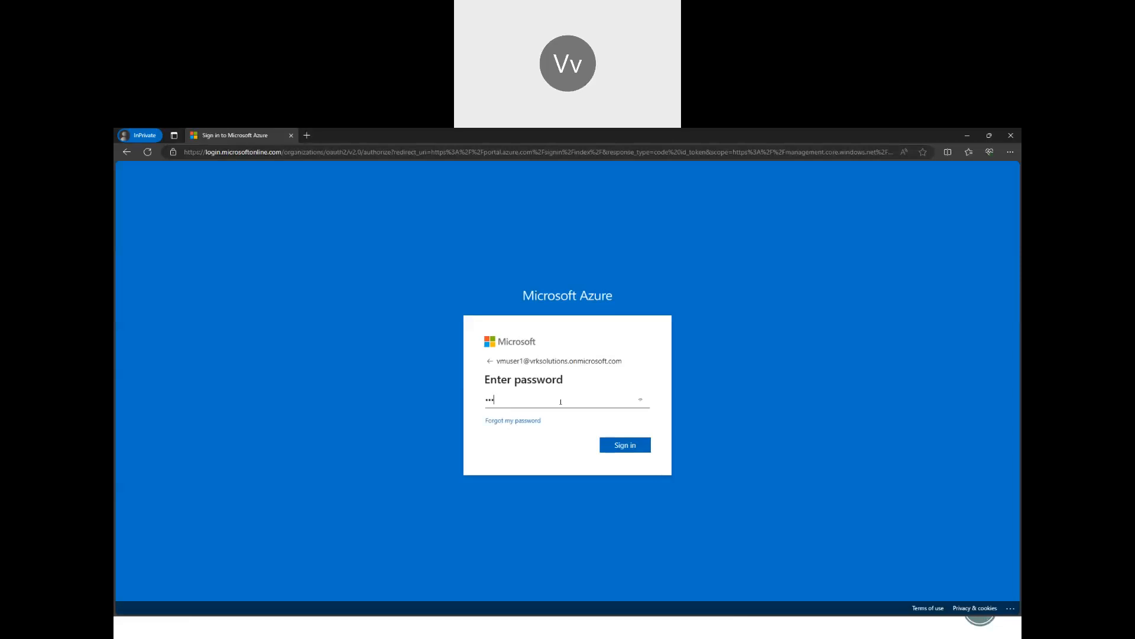
type("••••••••••")
key("Return")
left_click(625, 450)
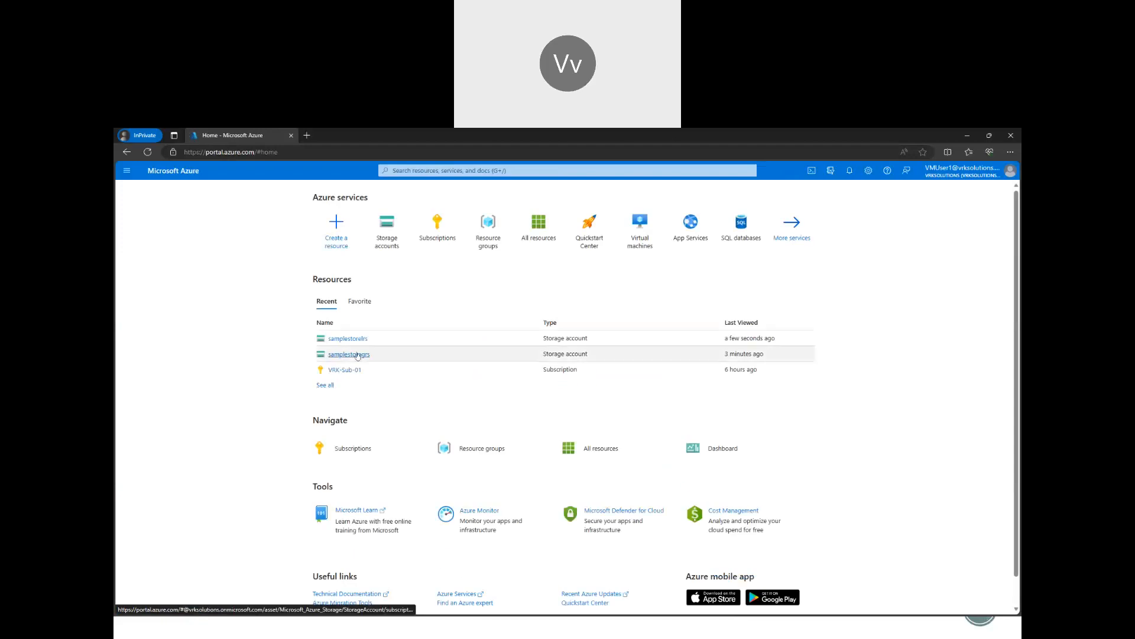
Try to view the blobs in testsample3 of samplestoregrs, and return to its container list.
left_click(349, 354)
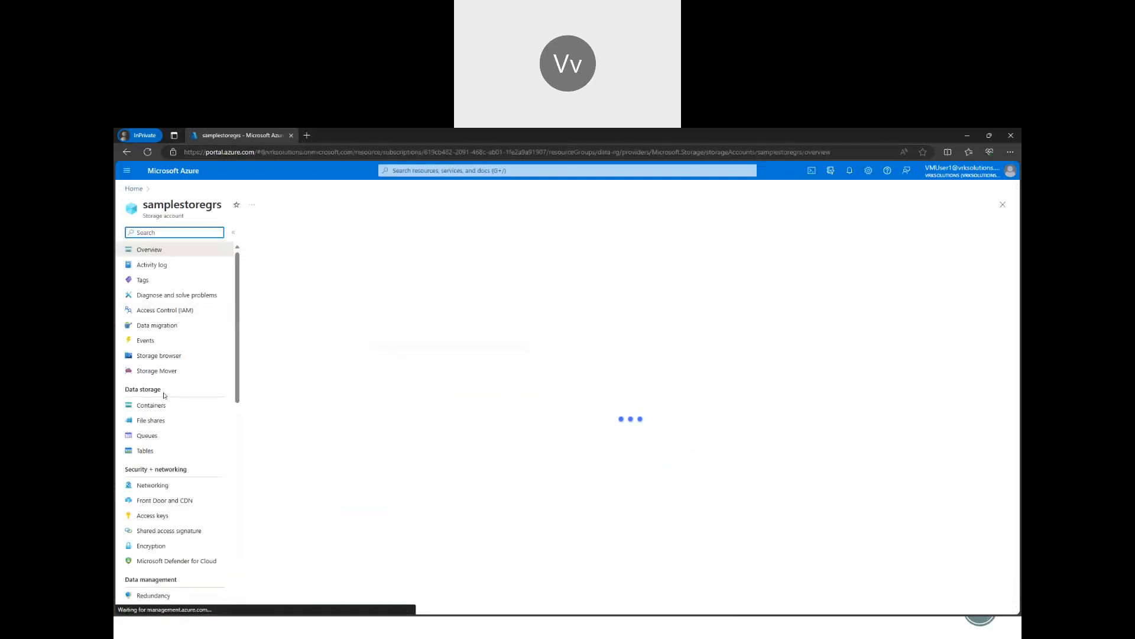
left_click(165, 407)
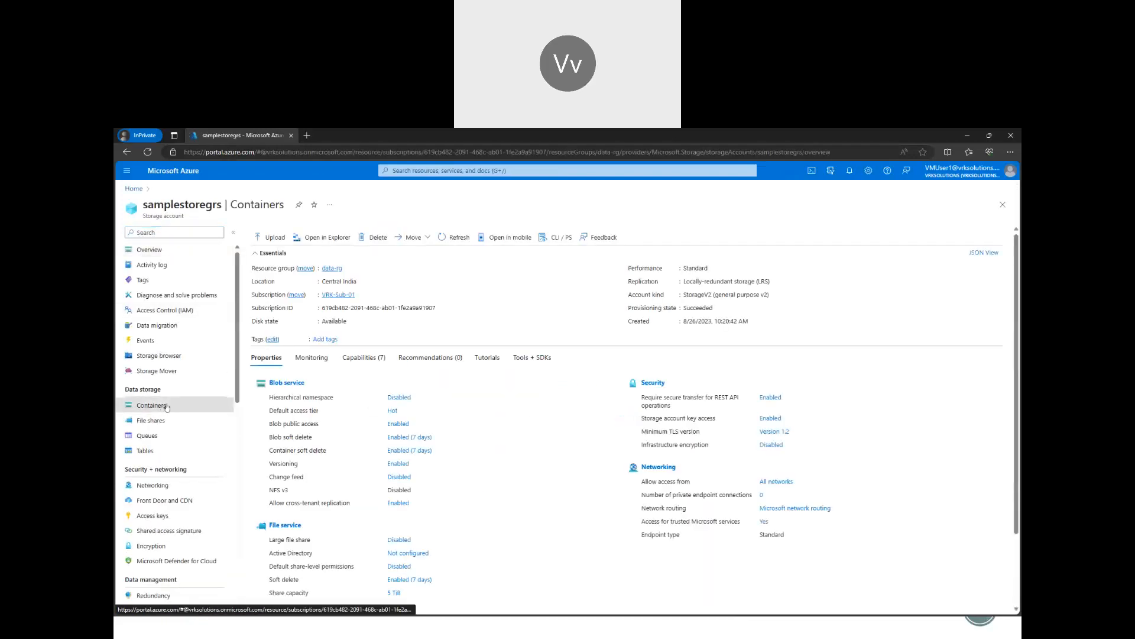
left_click(334, 348)
left_click(381, 231)
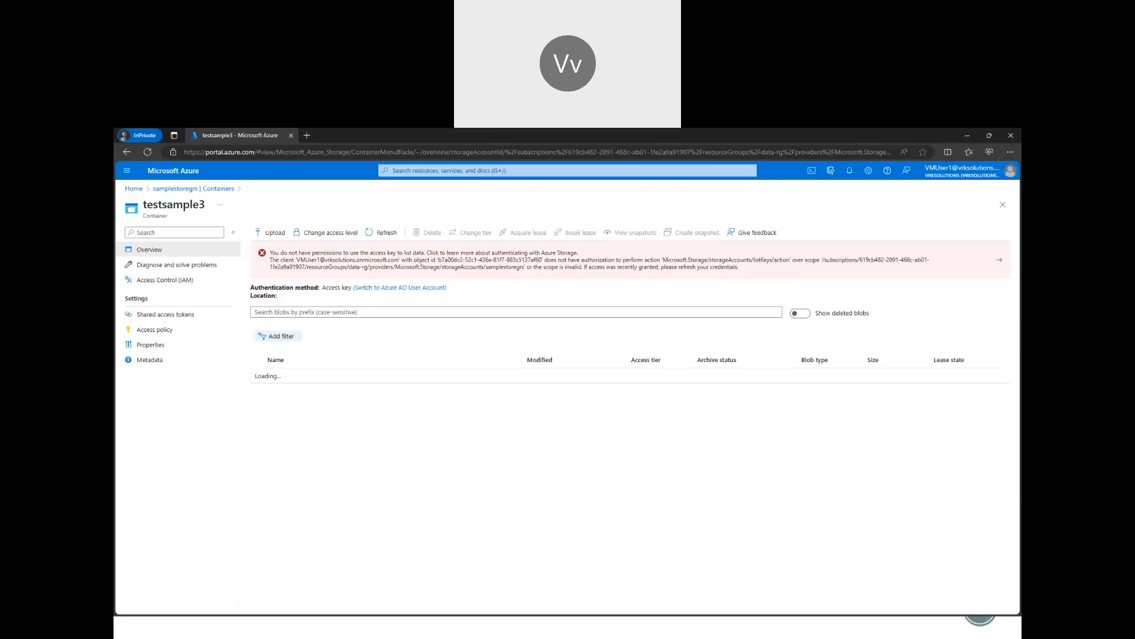
left_click(185, 189)
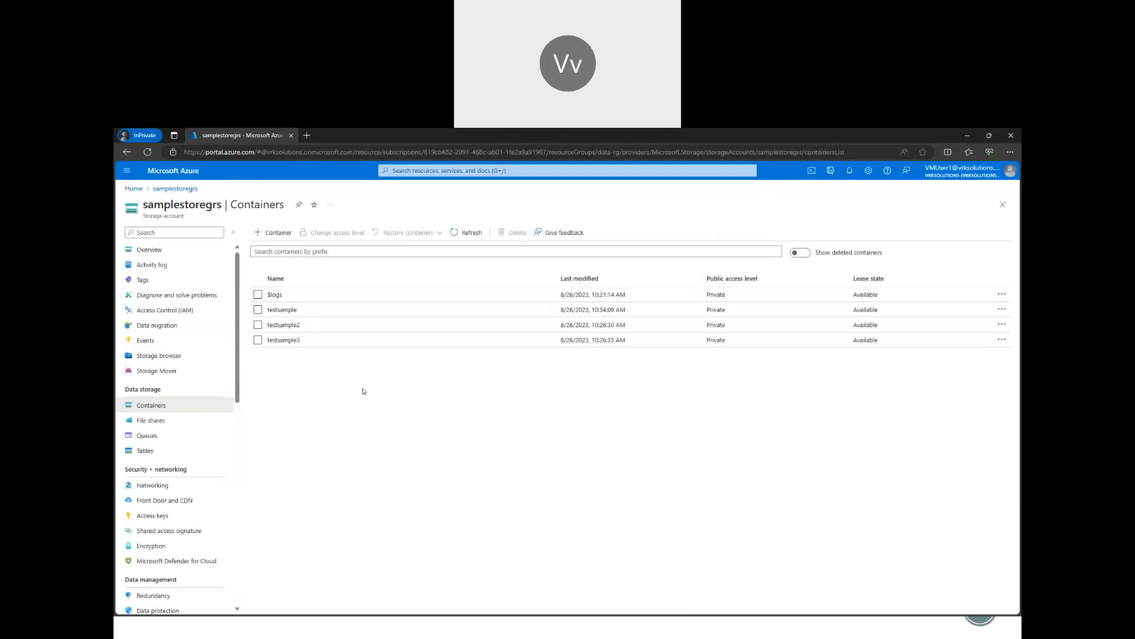
From the portal home, go through the storage accounts to testcontainer of samplestorelrs and refresh its blob list.
left_click(134, 189)
left_click(402, 241)
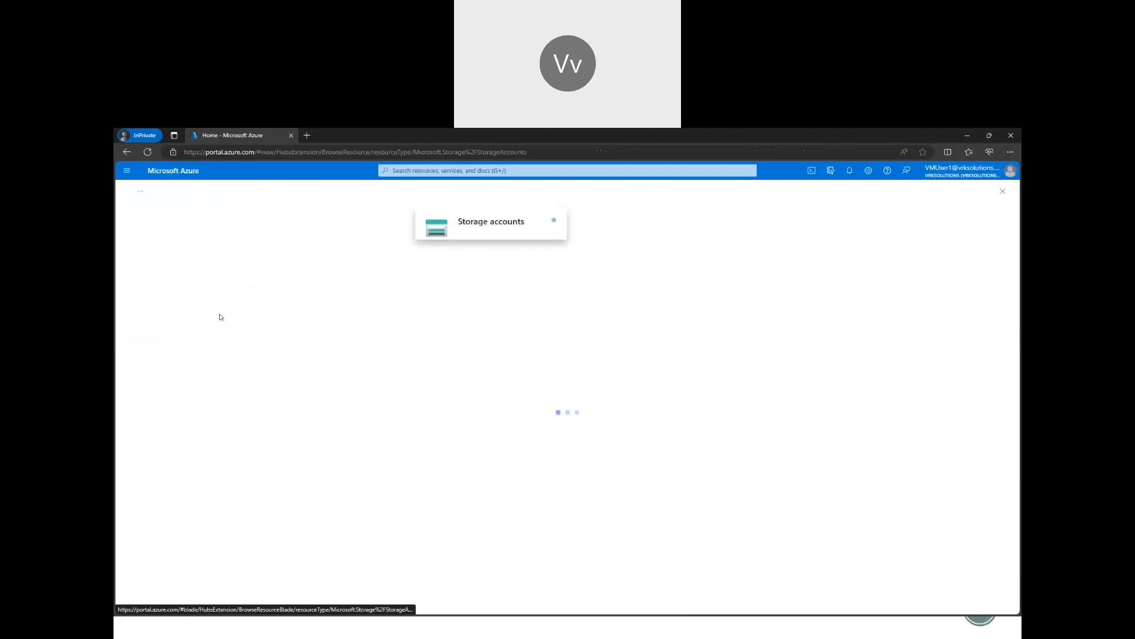
left_click(259, 357)
left_click(166, 322)
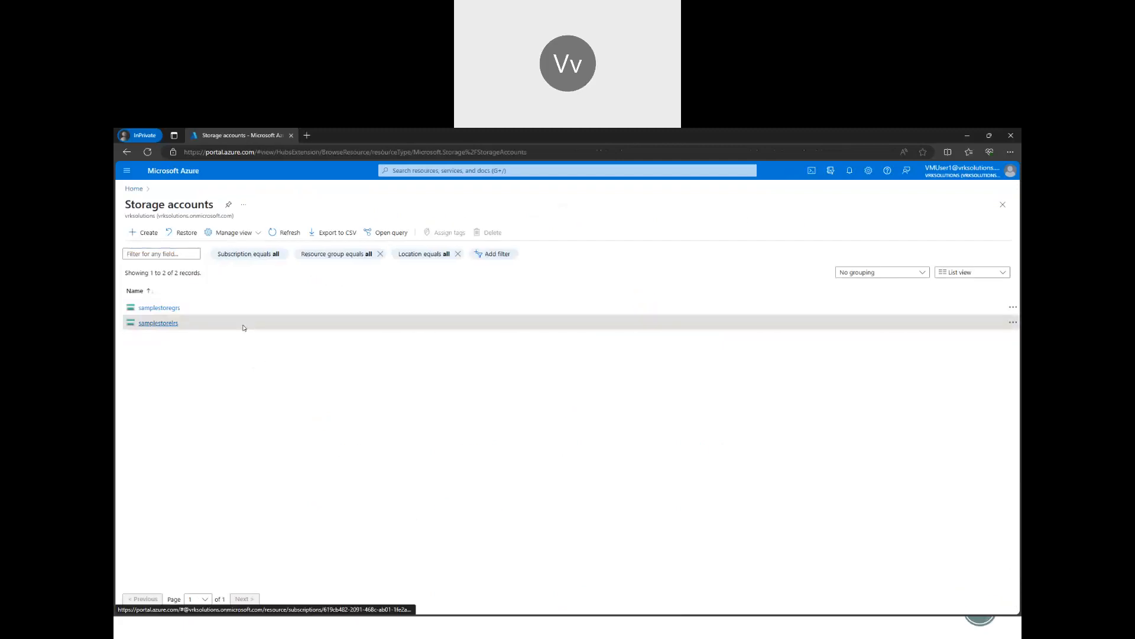
left_click(248, 211)
left_click(184, 405)
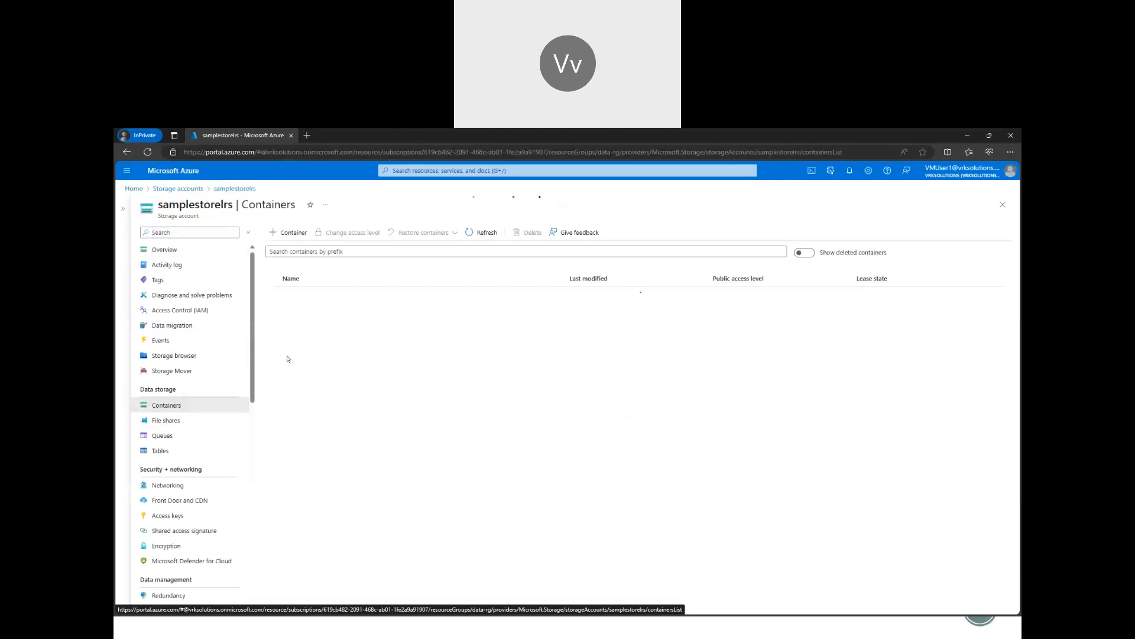
left_click(313, 371)
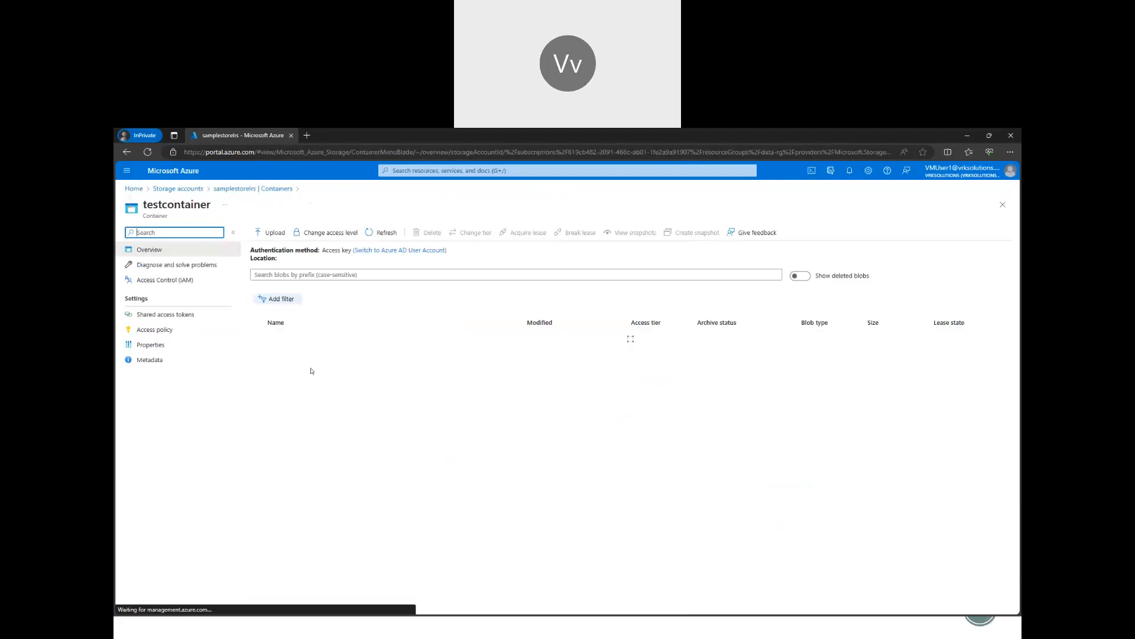
left_click(395, 232)
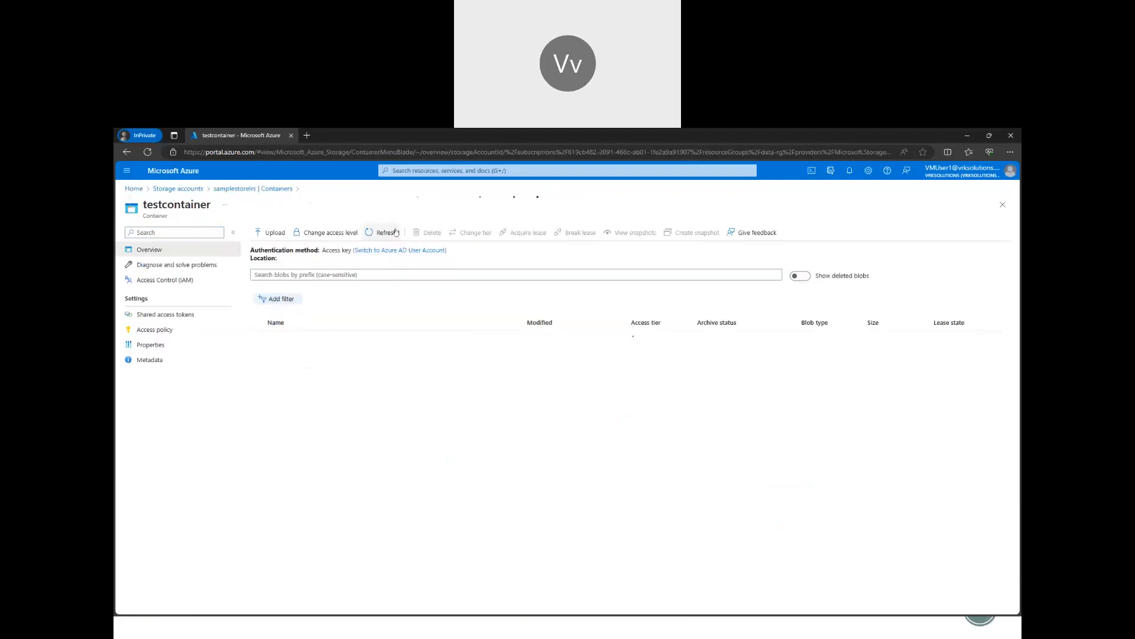
left_click(395, 233)
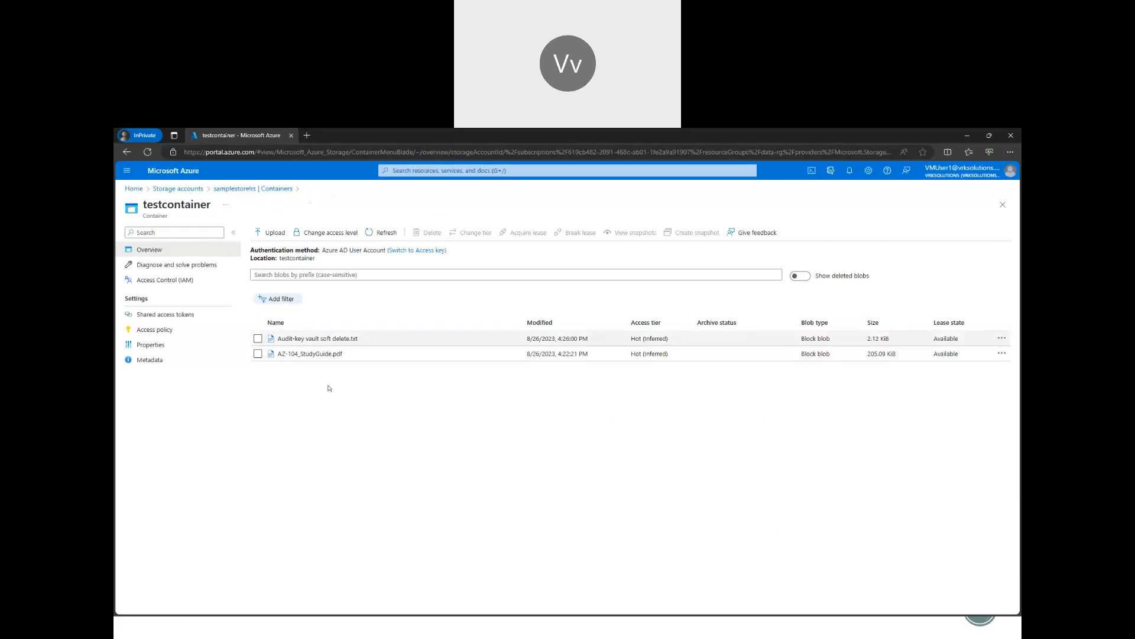
Check blob access in other samplestorelrs containers, including sample3 and sample, and return to the container list.
left_click(254, 188)
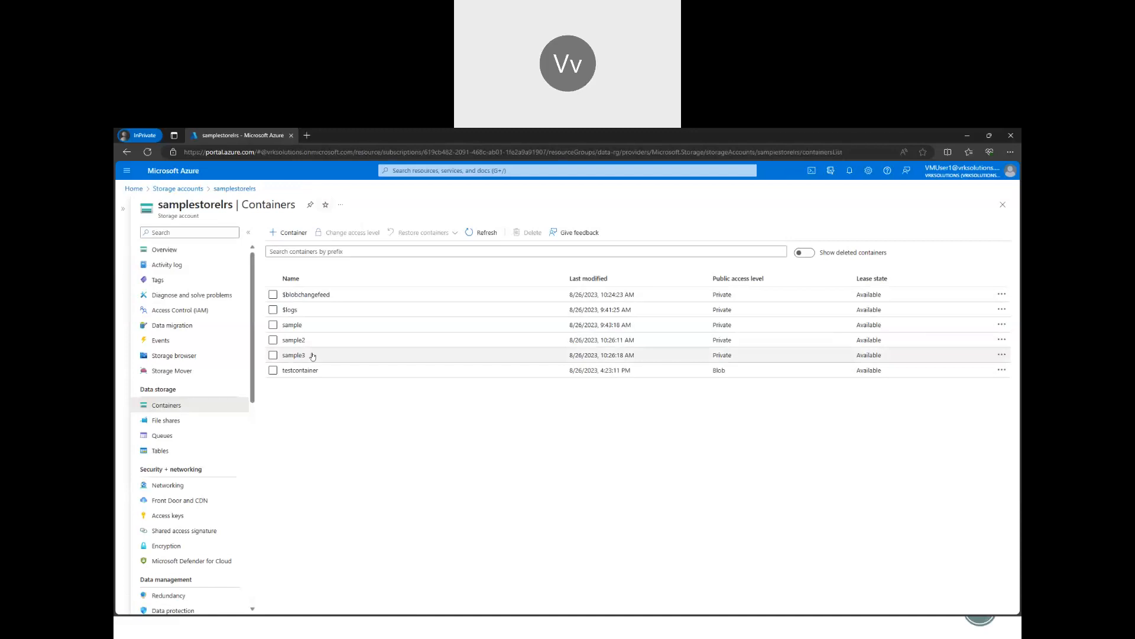
left_click(313, 356)
left_click(255, 188)
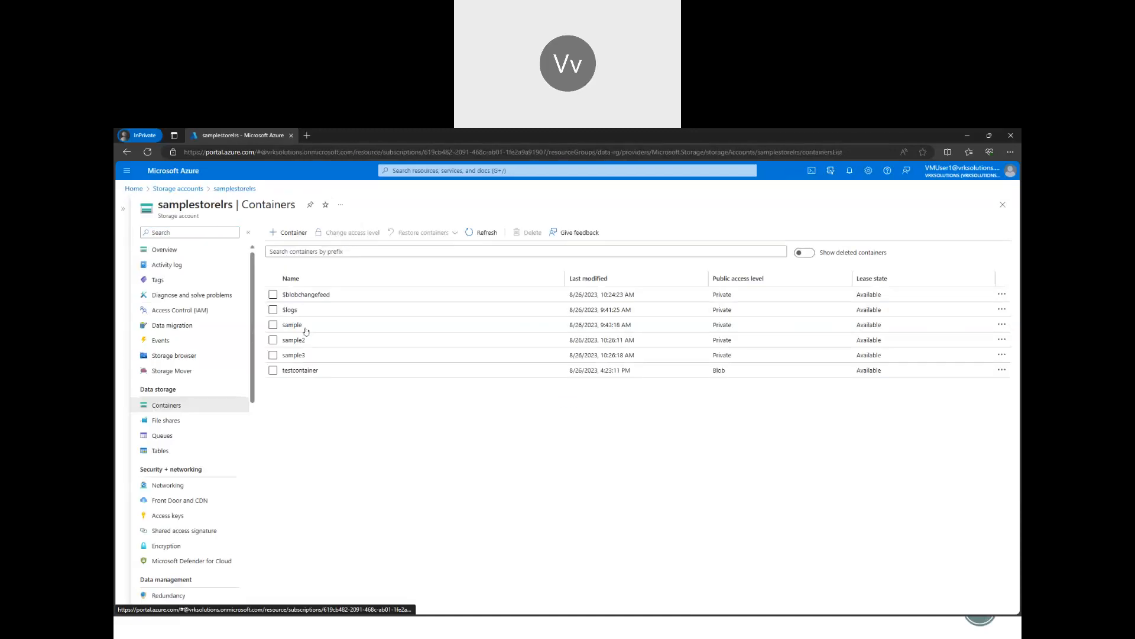
left_click(313, 314)
left_click(254, 188)
left_click(313, 324)
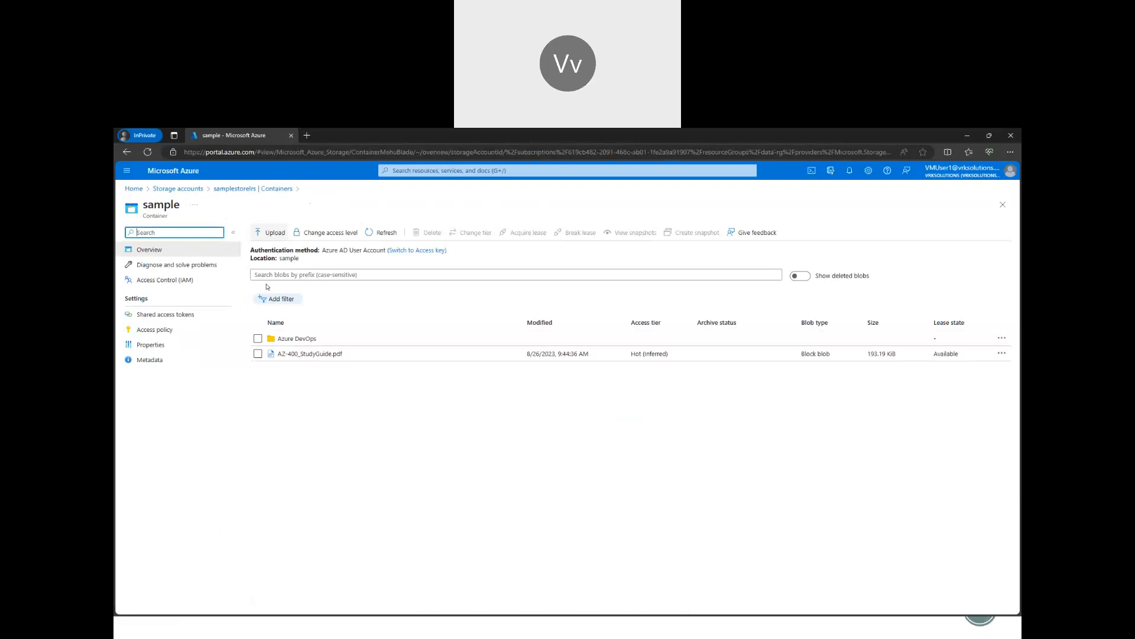
left_click(253, 188)
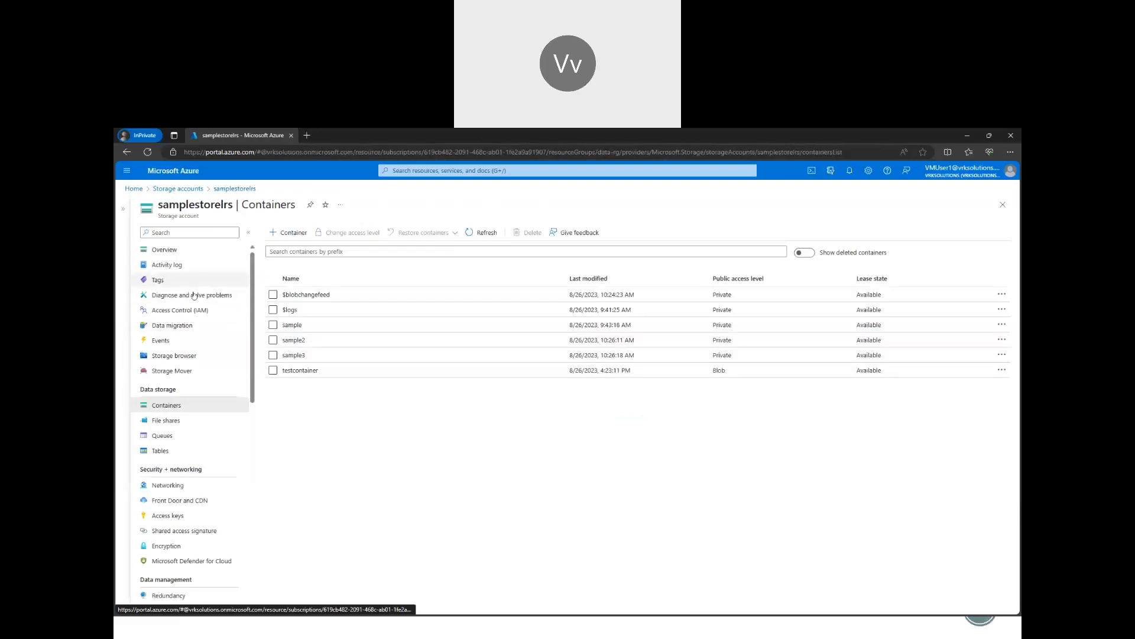
View the access control role assignments of samplestorelrs as VMUser1, and return to its containers.
left_click(193, 310)
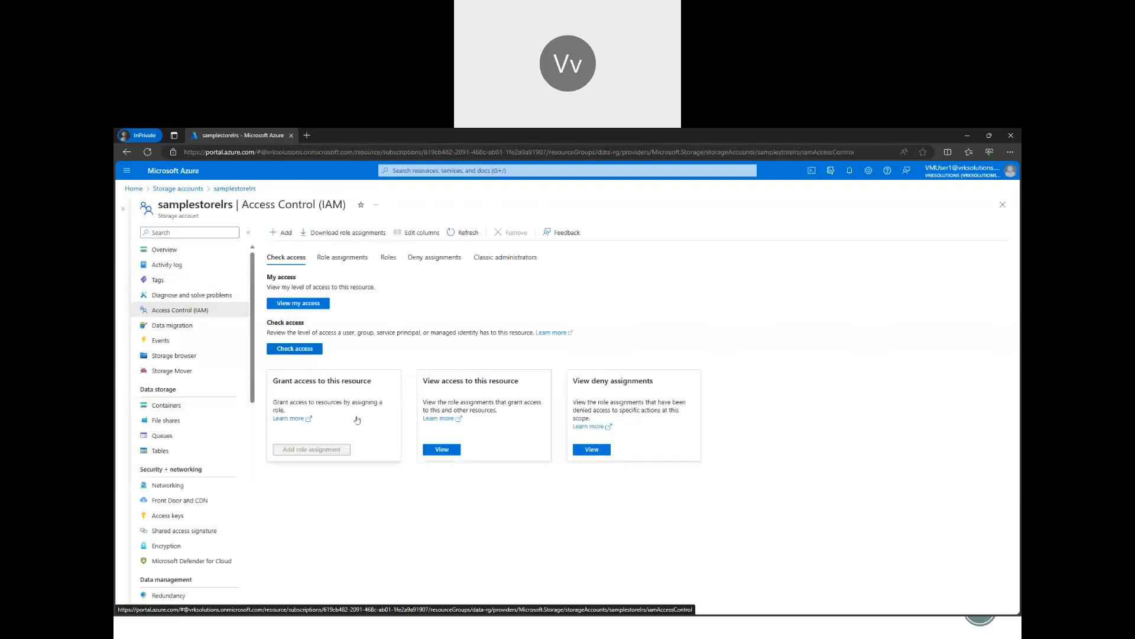
left_click(334, 258)
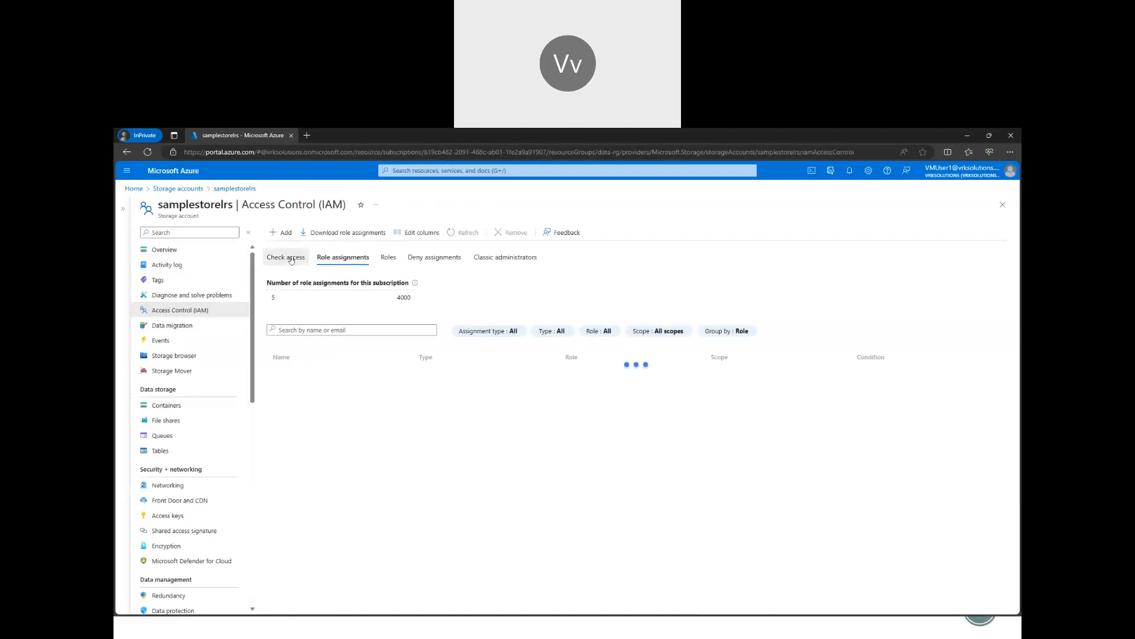
left_click(288, 257)
left_click(167, 406)
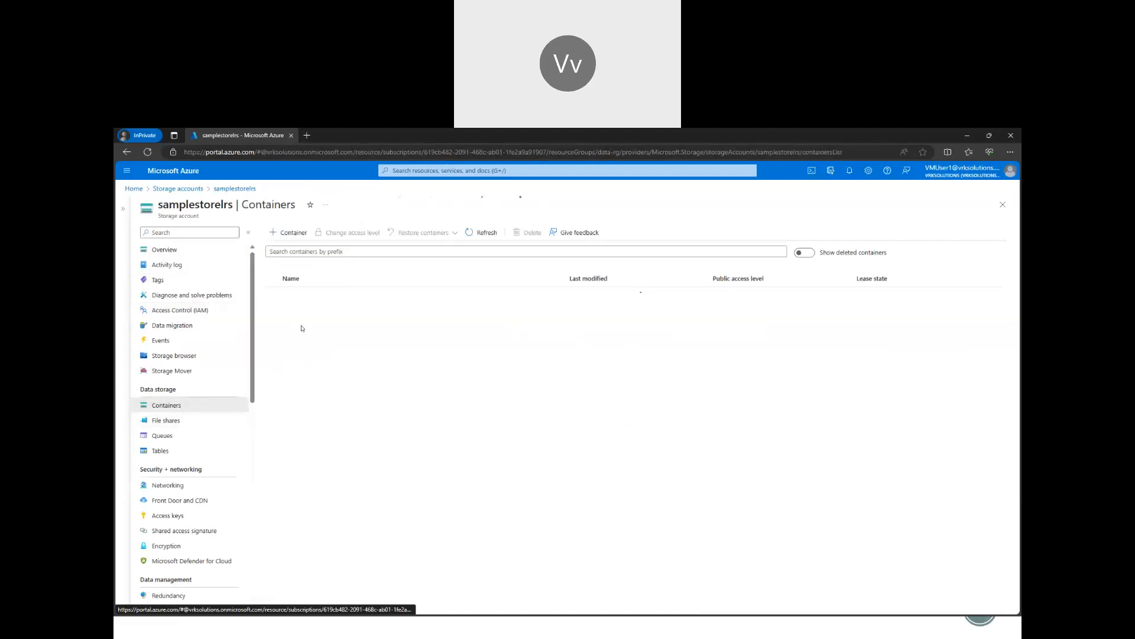
left_click(391, 450)
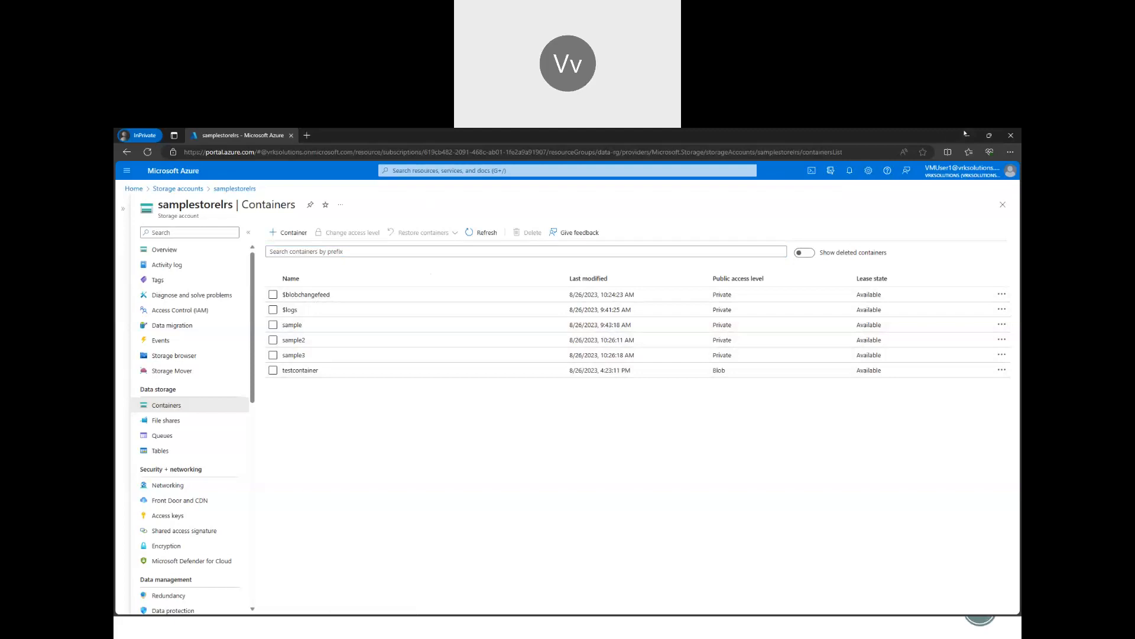
Switch to the administrator's browser window and view the role assignments of testcontainer in samplestorelrs.
key("alt+Tab")
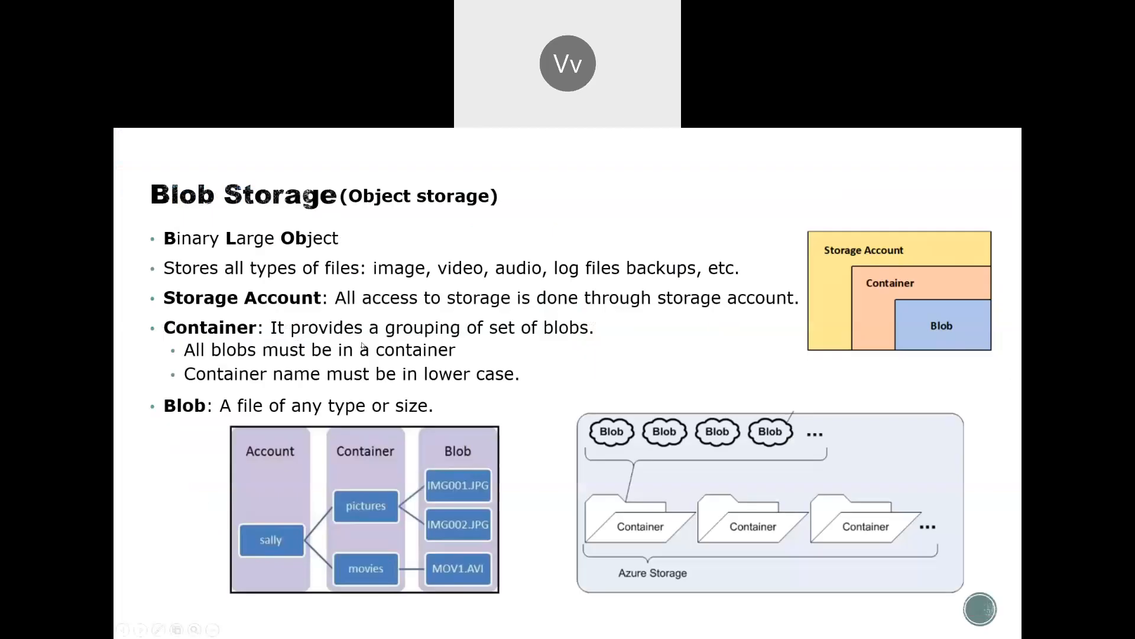
key("alt+Tab")
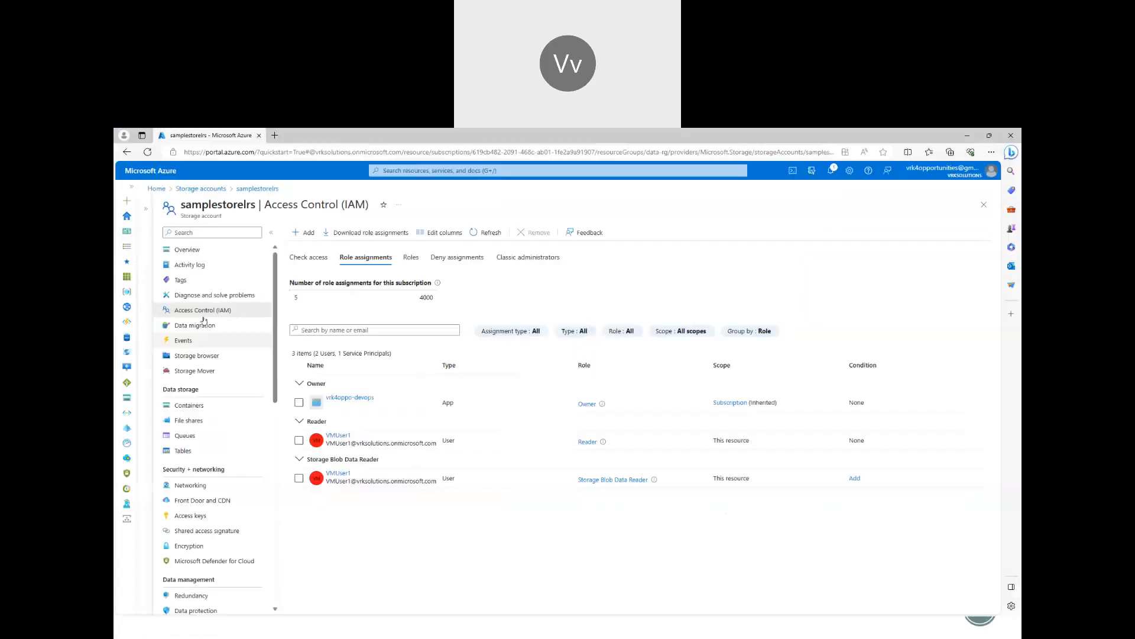
left_click(231, 407)
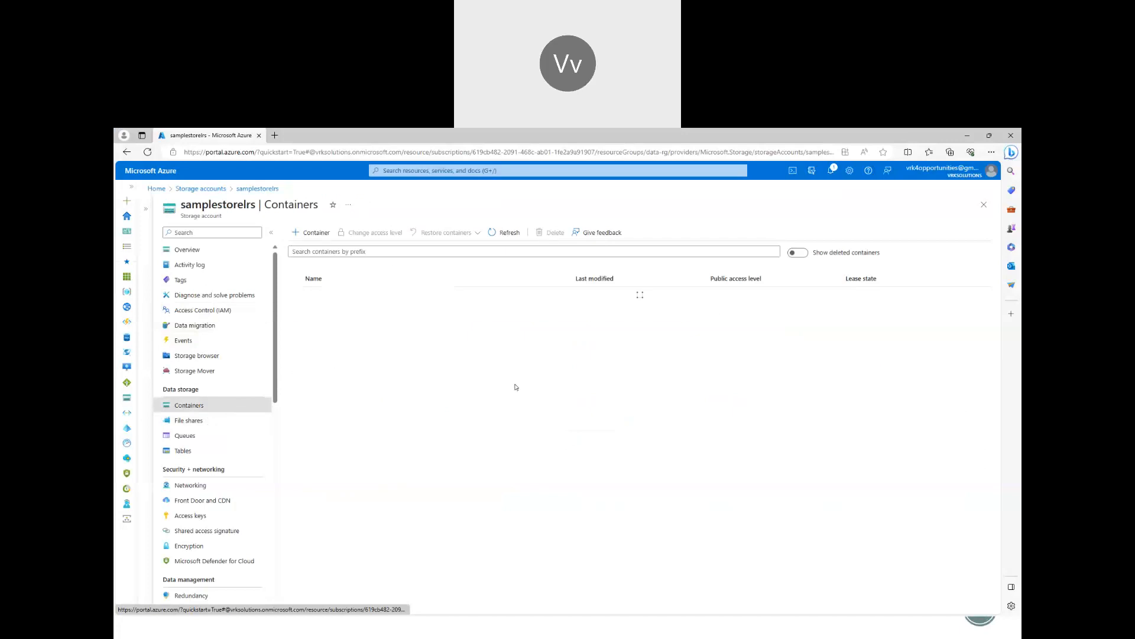
left_click(339, 371)
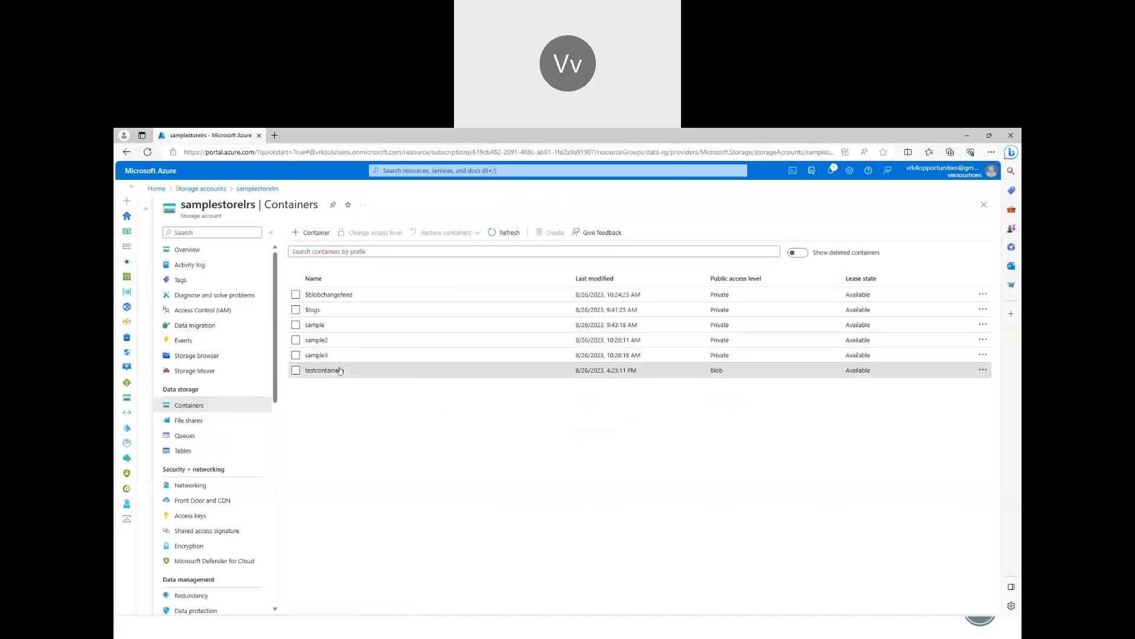
left_click(228, 282)
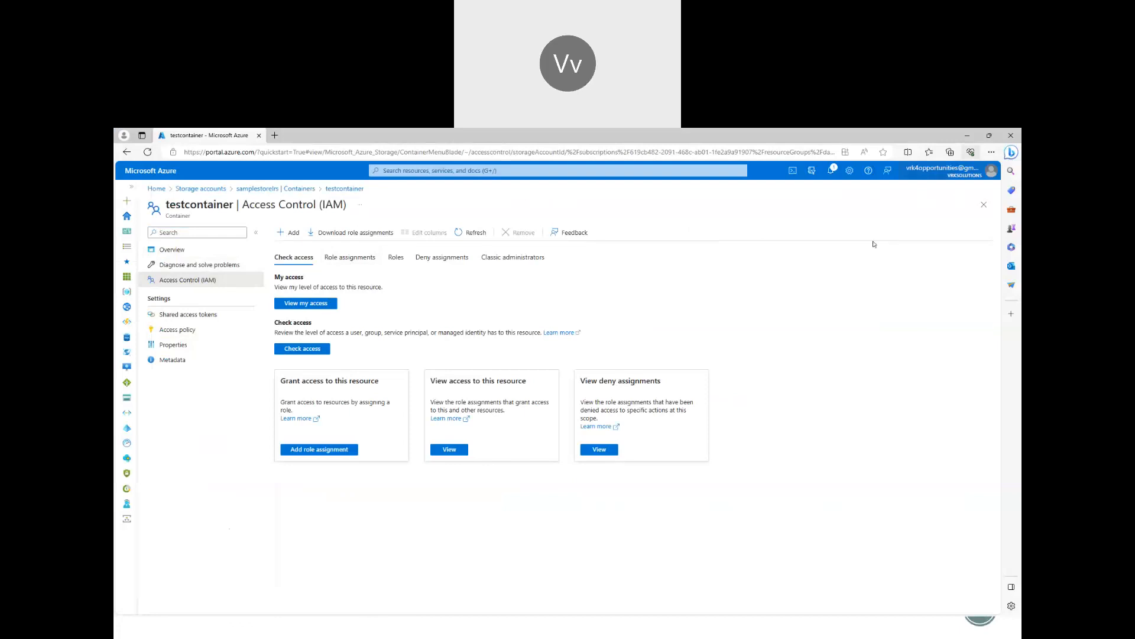
left_click(346, 258)
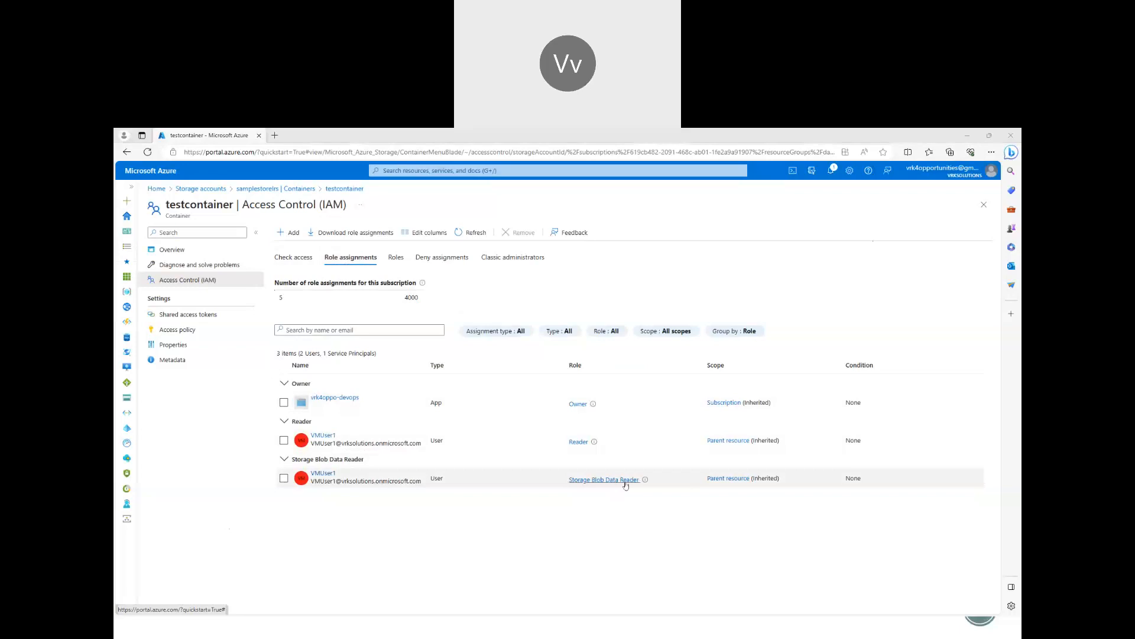
Switch to VMUser1's browser window and try to delete the blob AZ-104_StudyGuide.pdf from testcontainer.
key("alt+Tab")
left_click(325, 372)
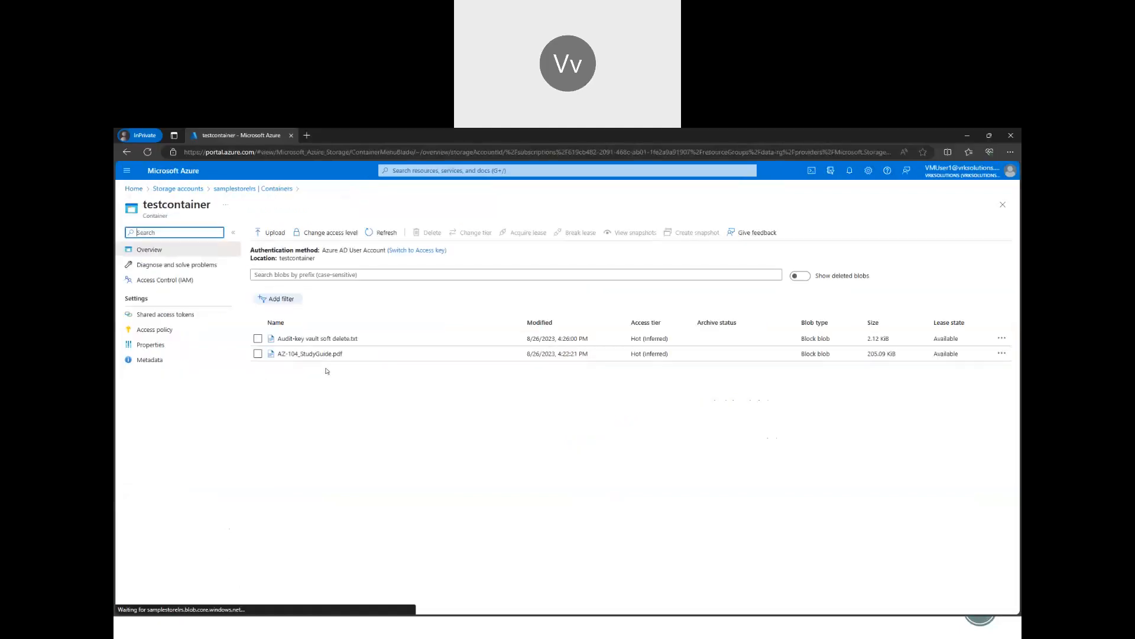
left_click(258, 354)
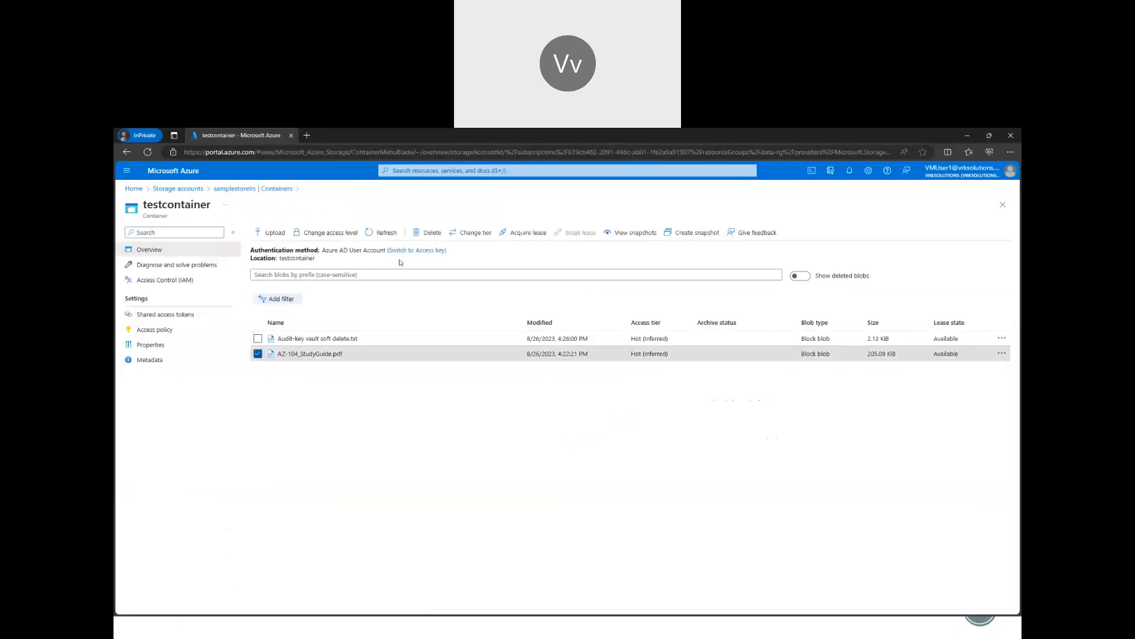
left_click(428, 233)
left_click(270, 368)
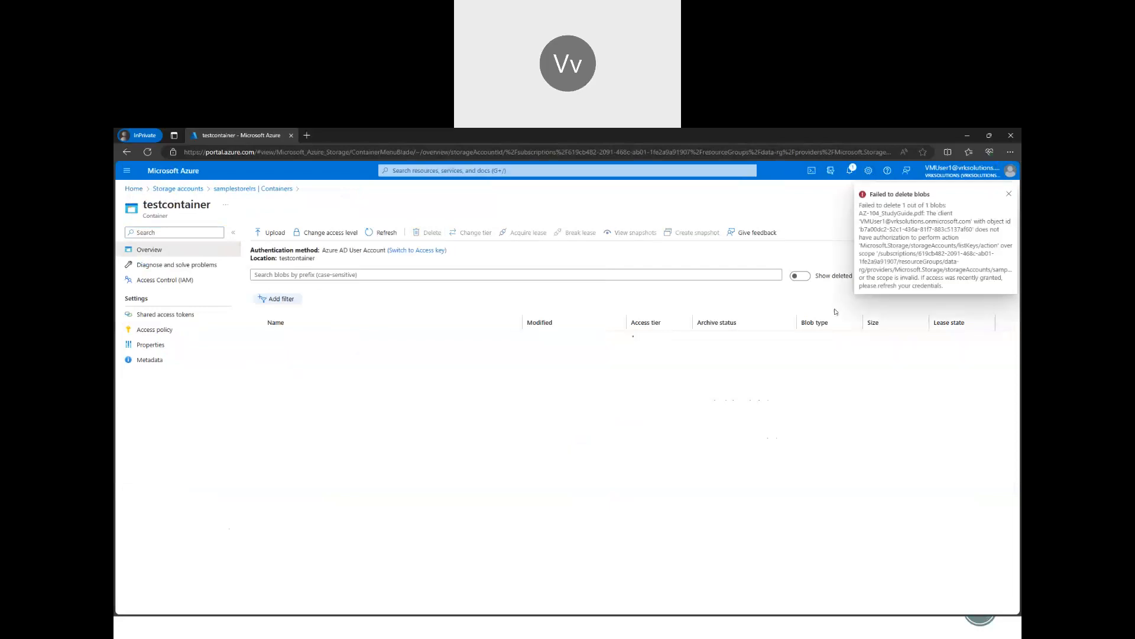
left_click(1009, 194)
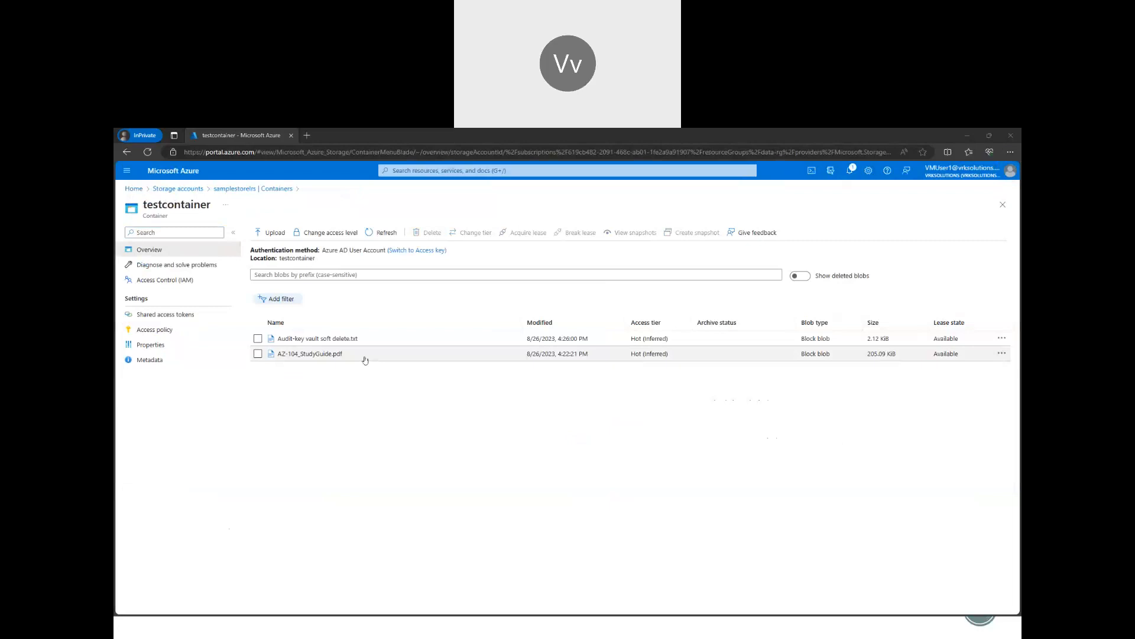
Return to the administrator's browser window and reopen the role assignments of testcontainer through the samplestorelrs container list.
key("alt+Tab")
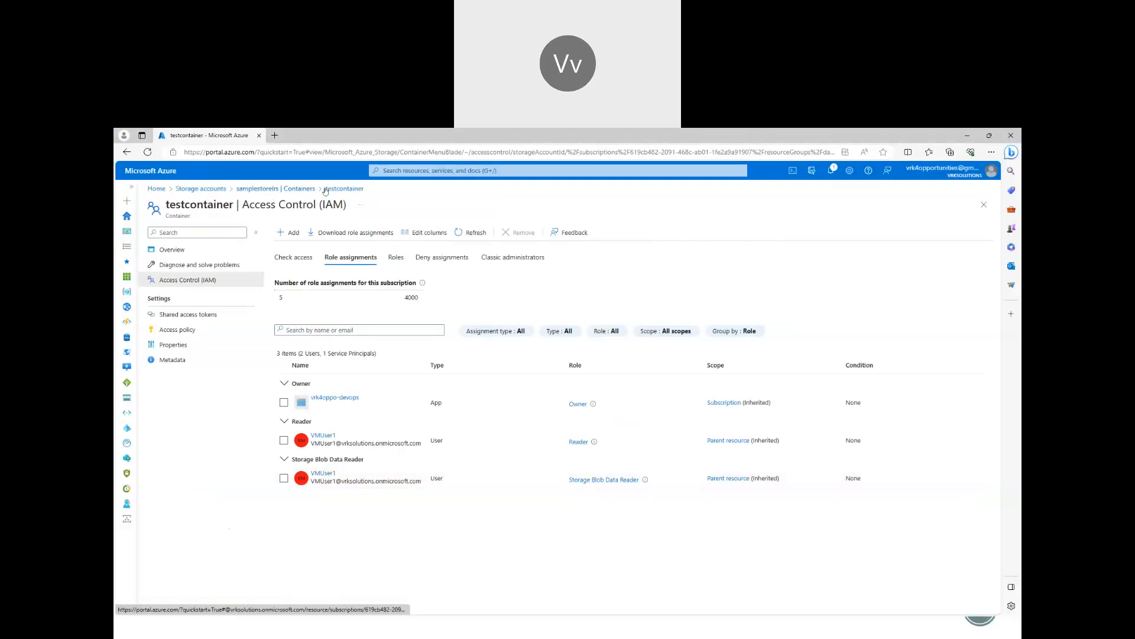
left_click(309, 188)
left_click(337, 371)
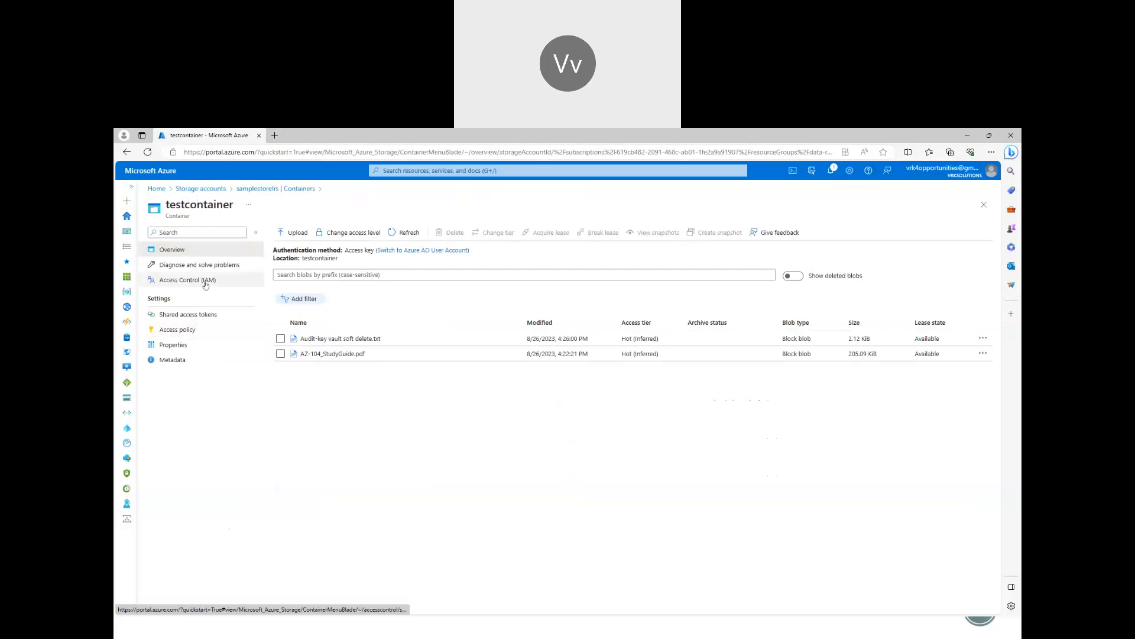
left_click(206, 283)
left_click(341, 258)
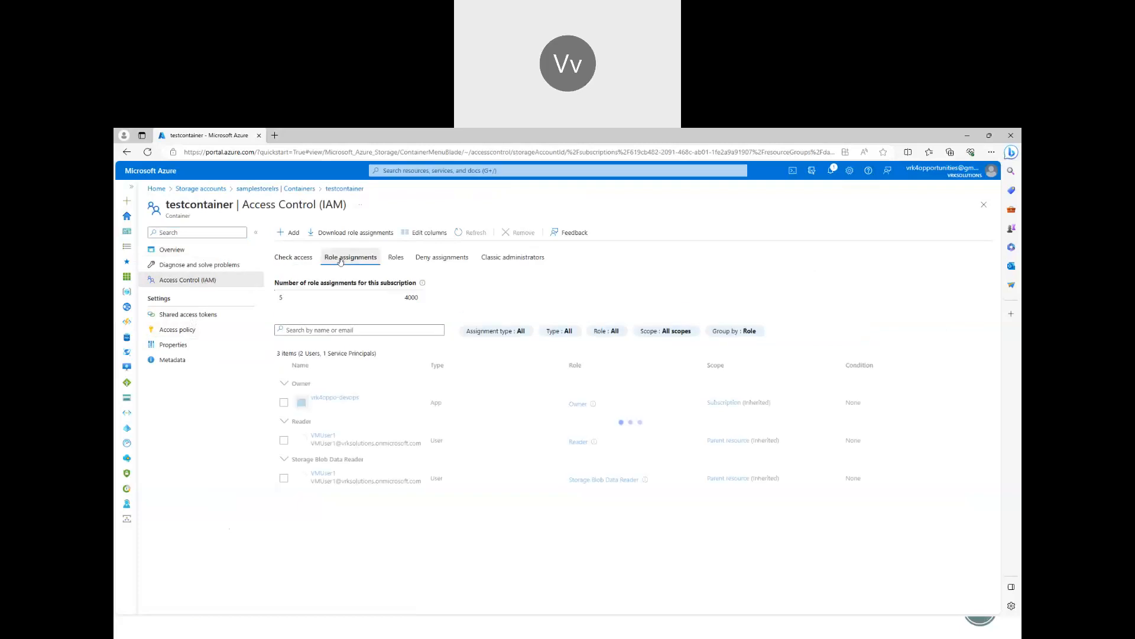
Start a new role assignment on testcontainer with the Storage Blob Data Contributor role.
left_click(293, 234)
left_click(306, 250)
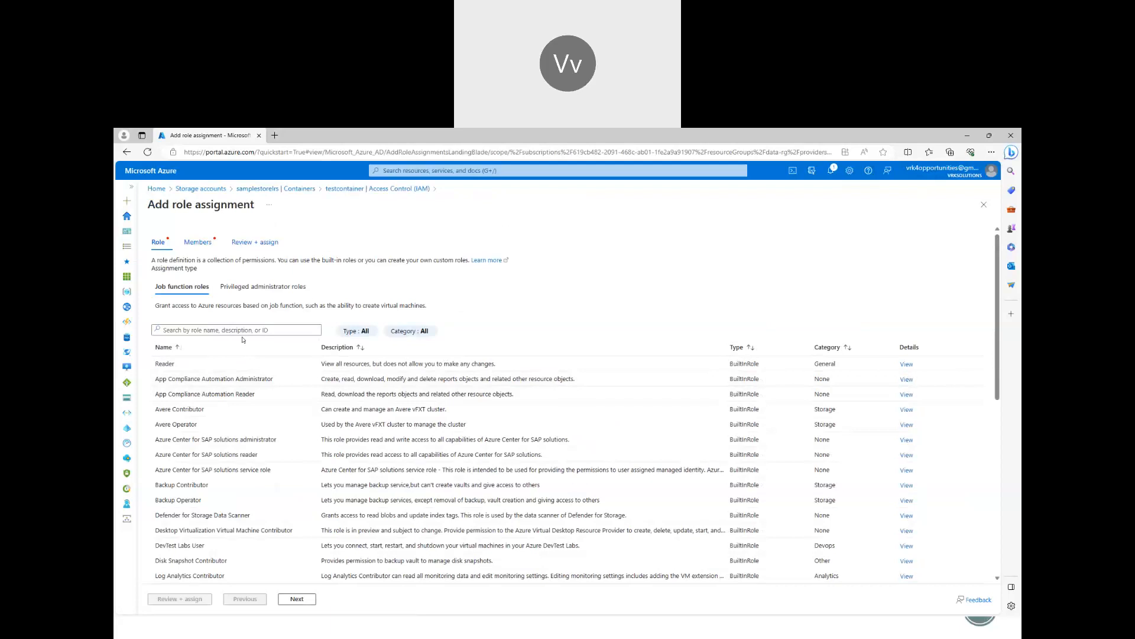
left_click(249, 331)
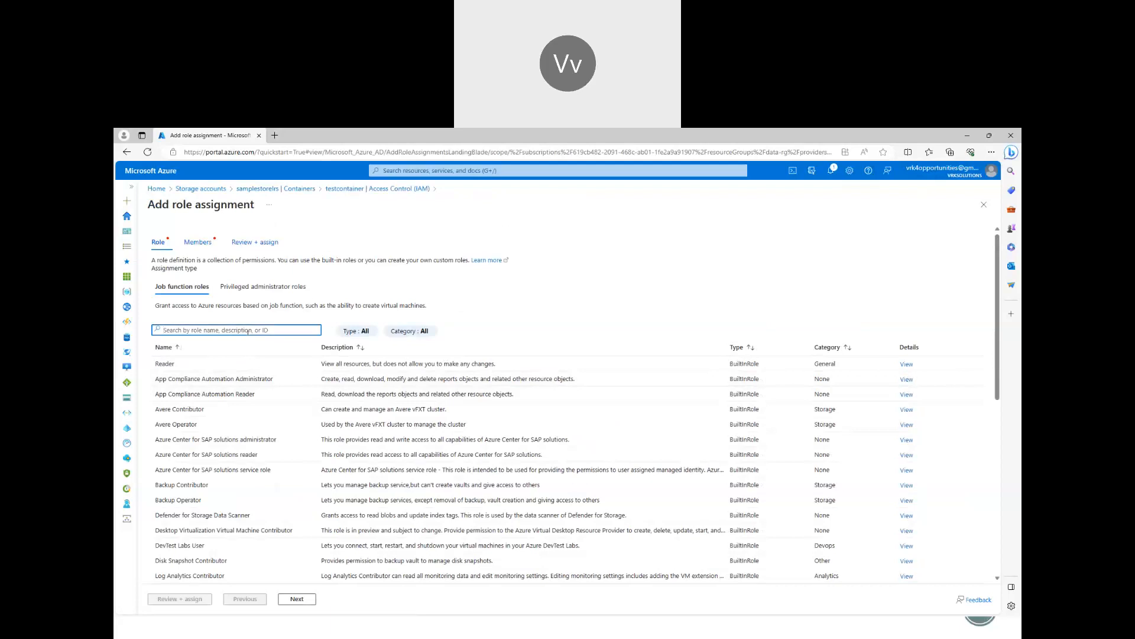
type("Blob")
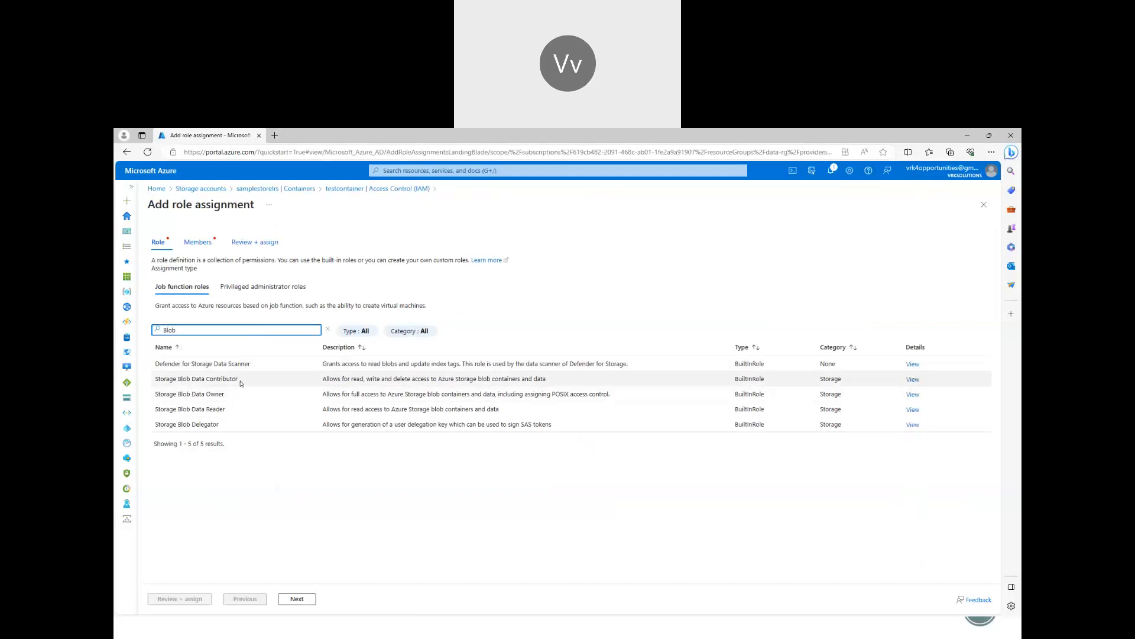
left_click(241, 383)
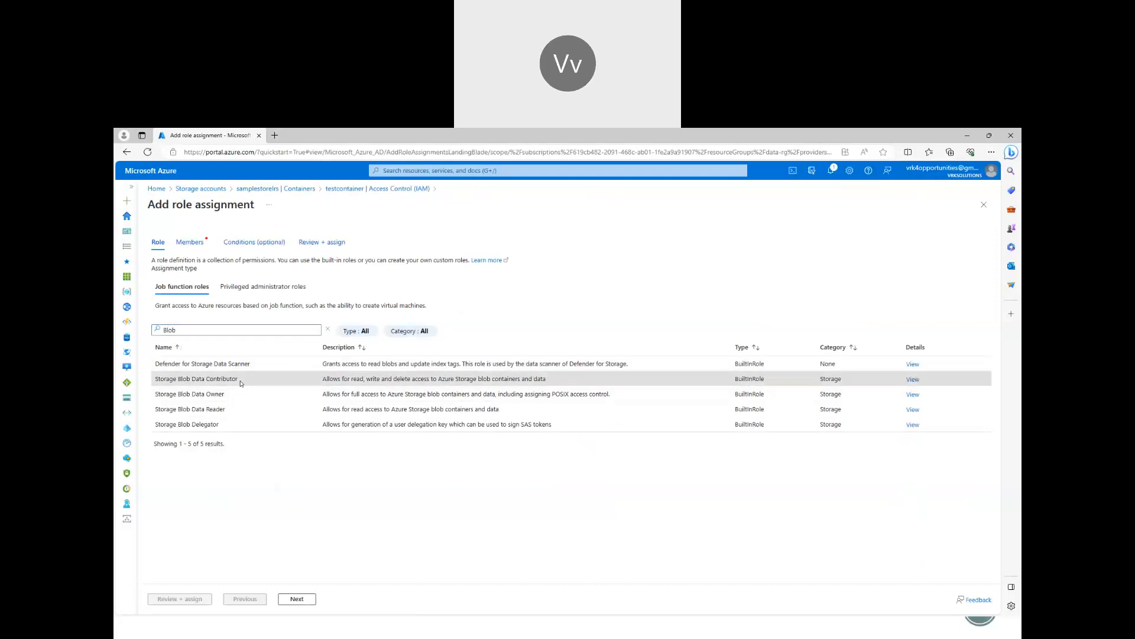
left_click(294, 599)
Add VMUser1 as the member without any condition, and complete the role assignment on testcontainer.
left_click(294, 599)
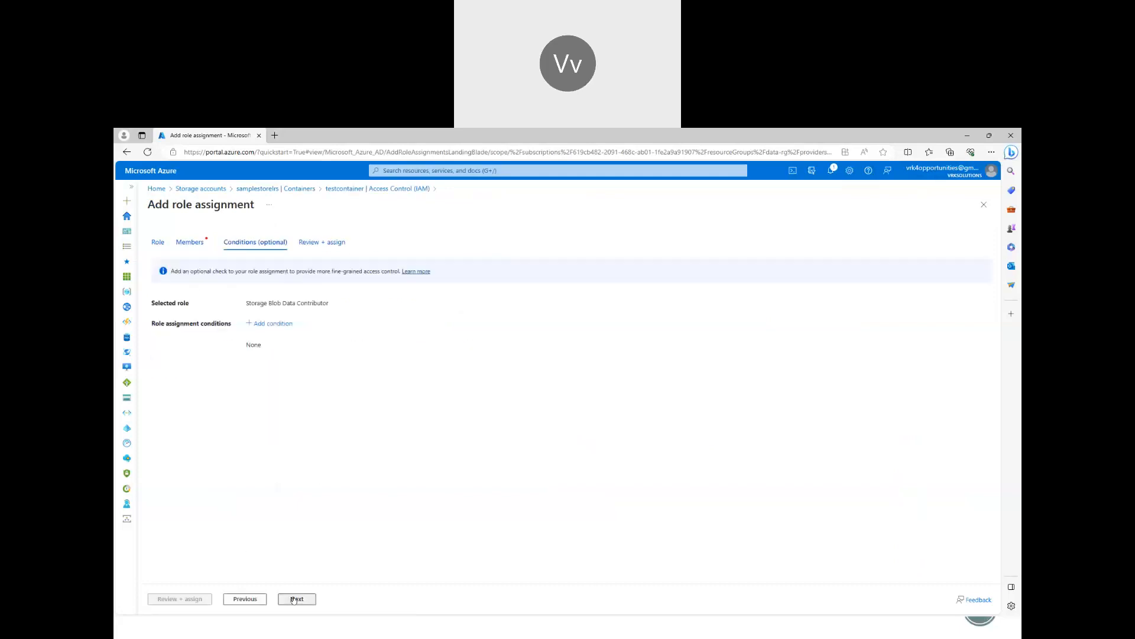
left_click(239, 599)
left_click(260, 320)
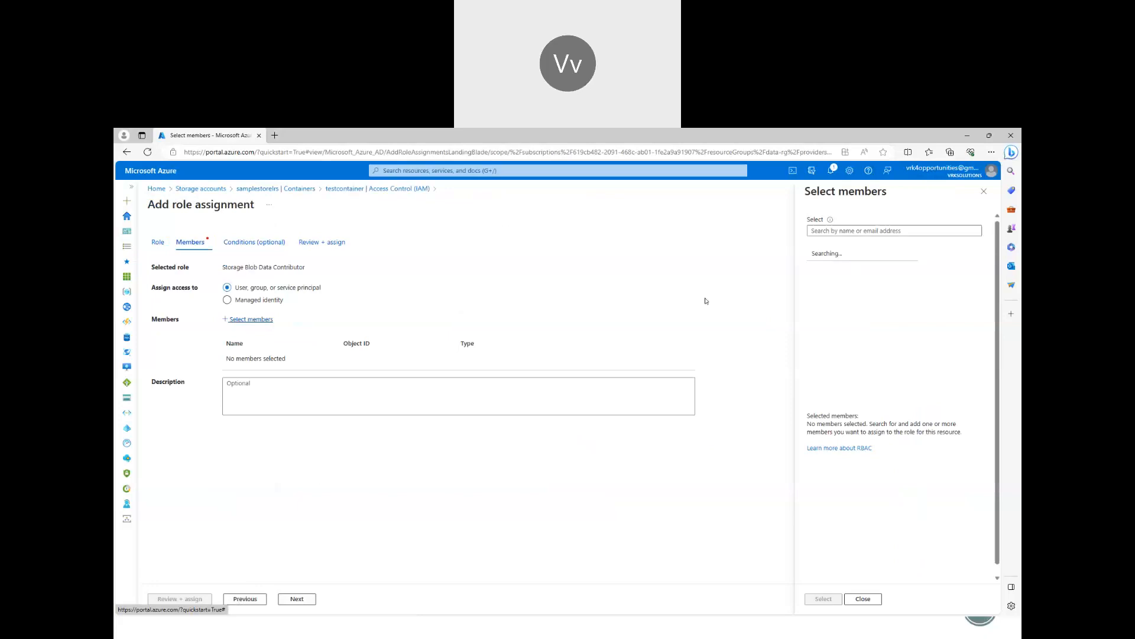
type("VM")
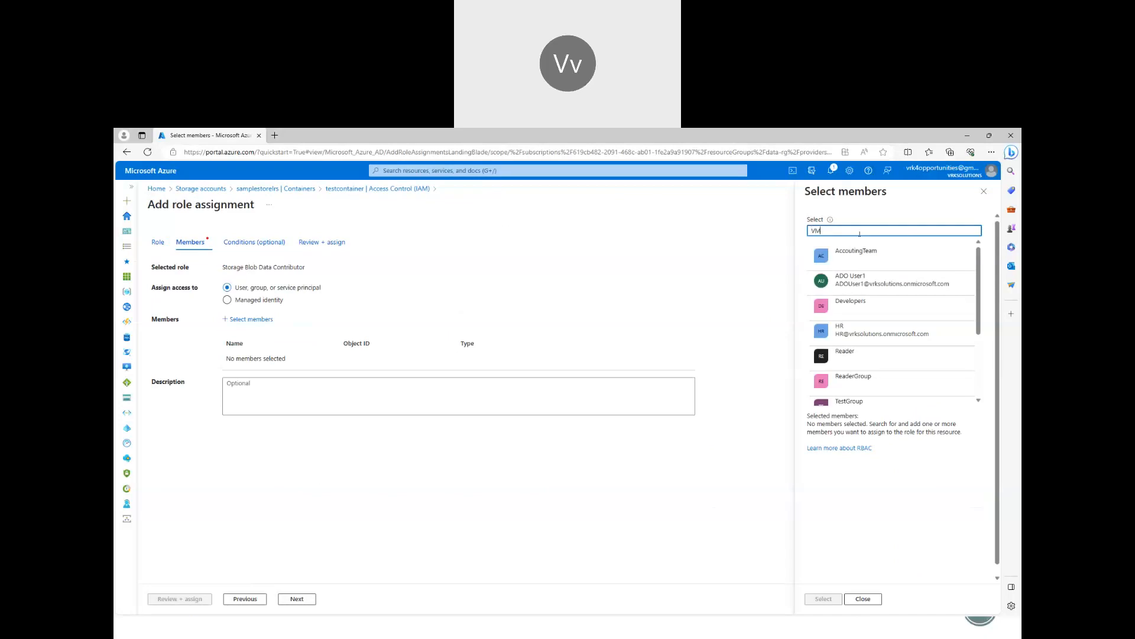
left_click(863, 257)
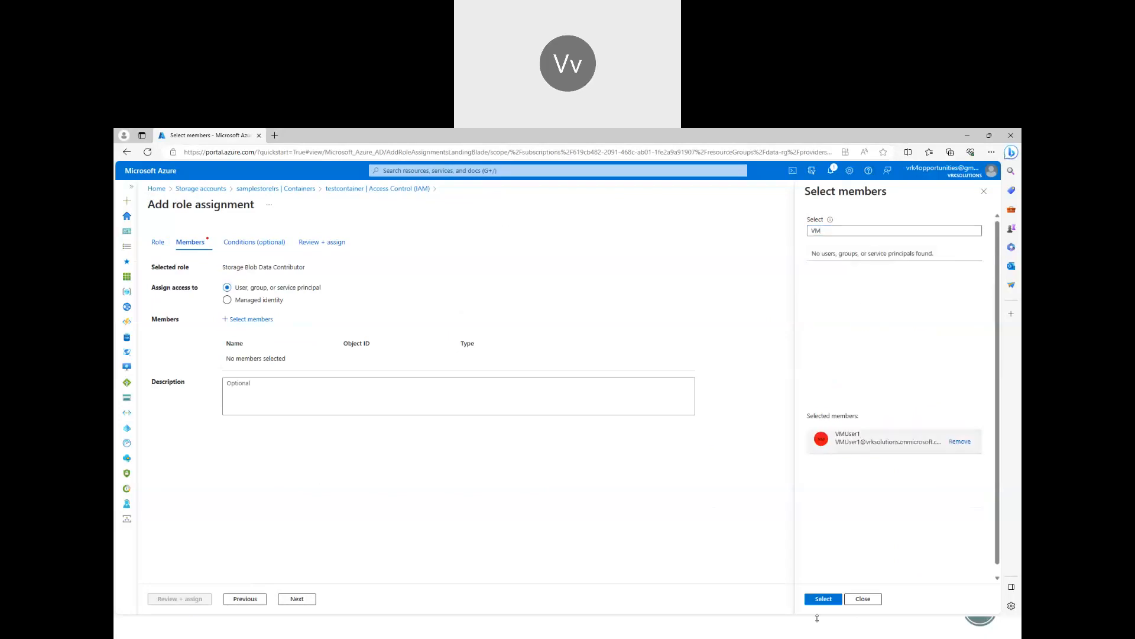
left_click(823, 599)
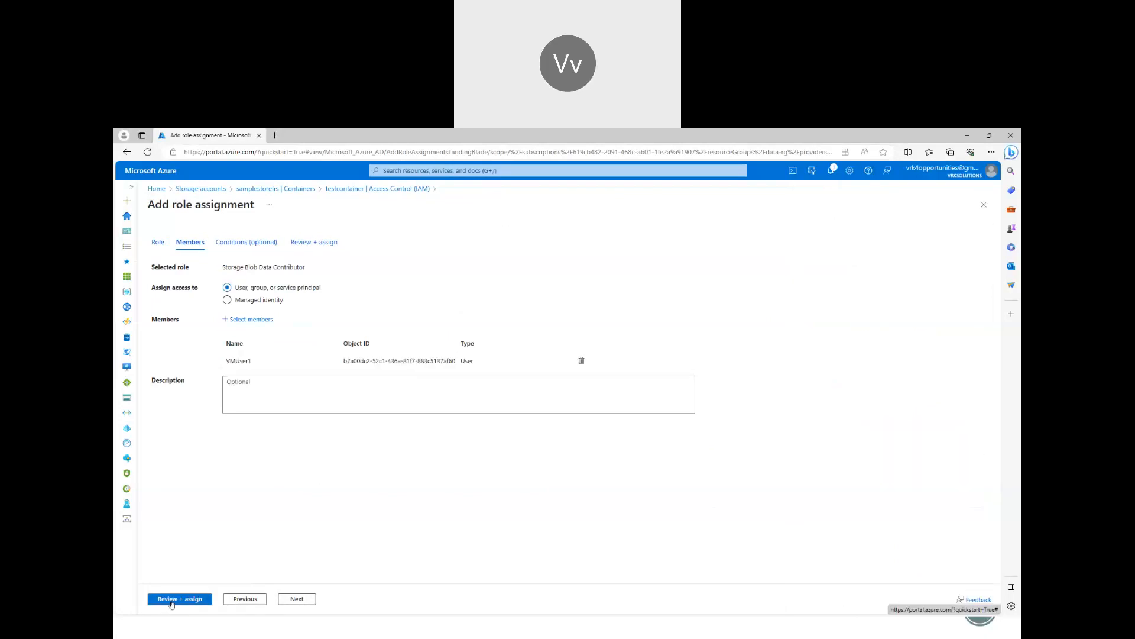
left_click(171, 600)
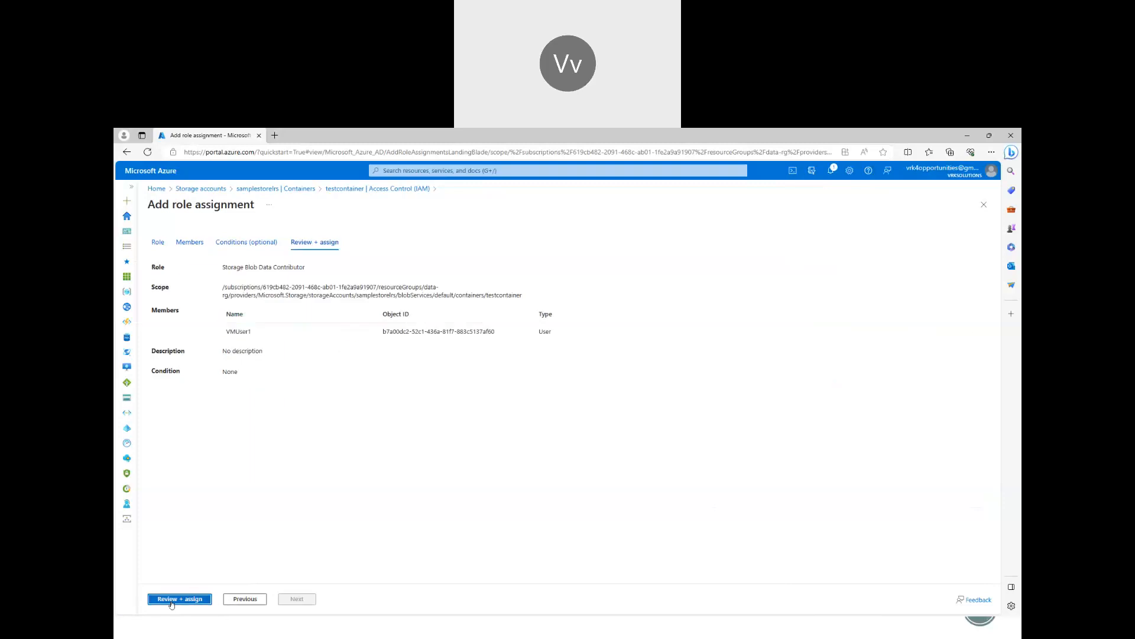
left_click(171, 600)
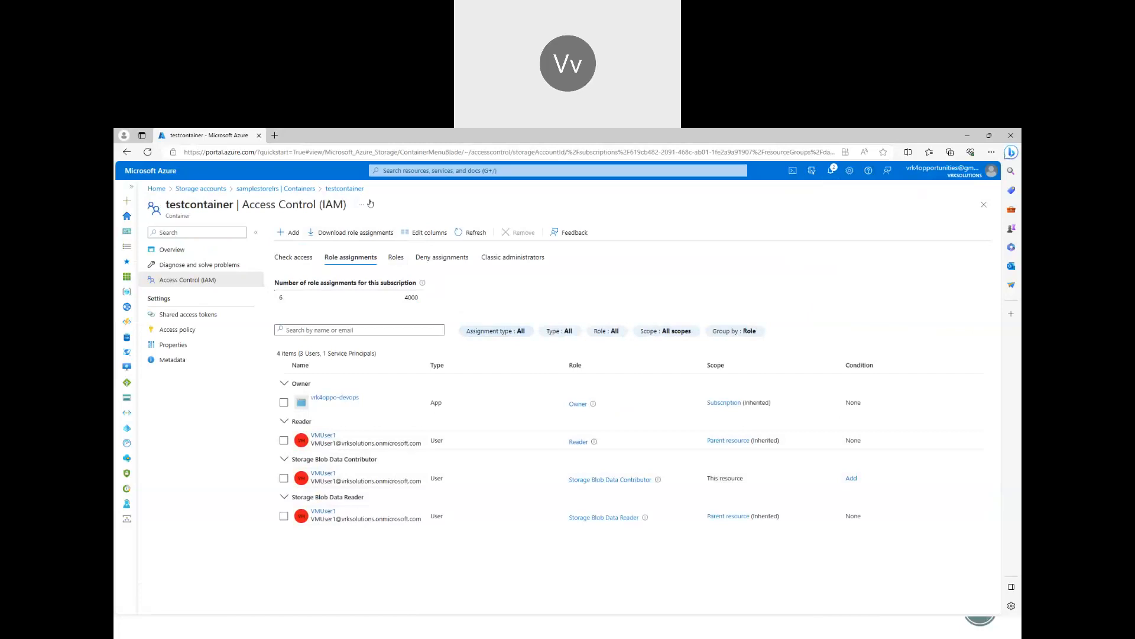
Switch to VMUser1's browser window, sign out of the portal and sign back in with the account password.
left_click(590, 623)
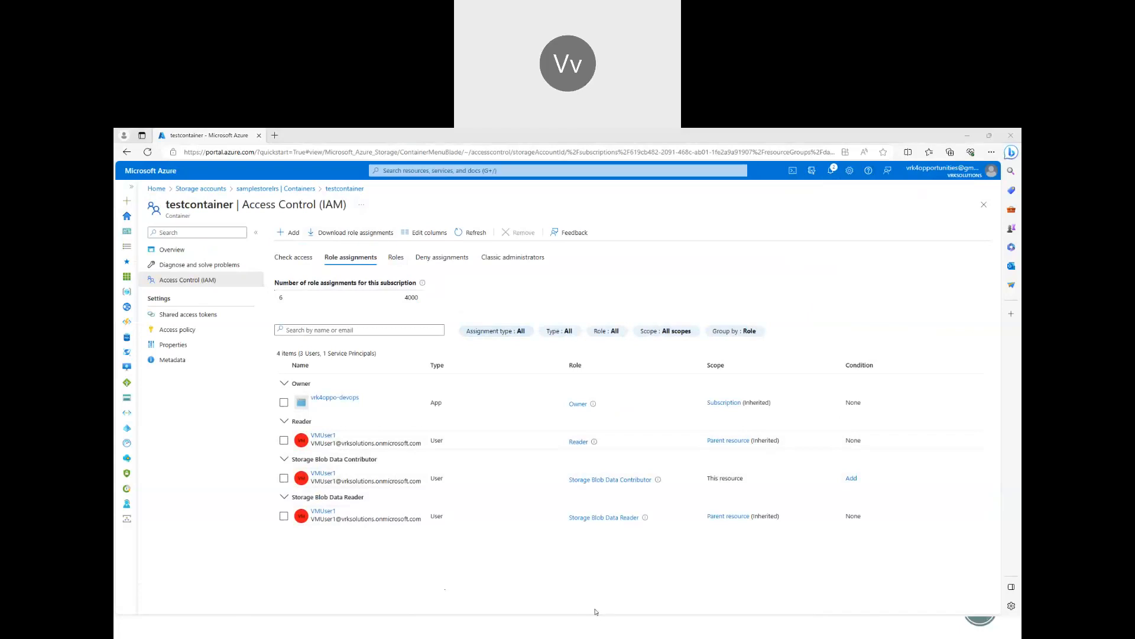
left_click(592, 582)
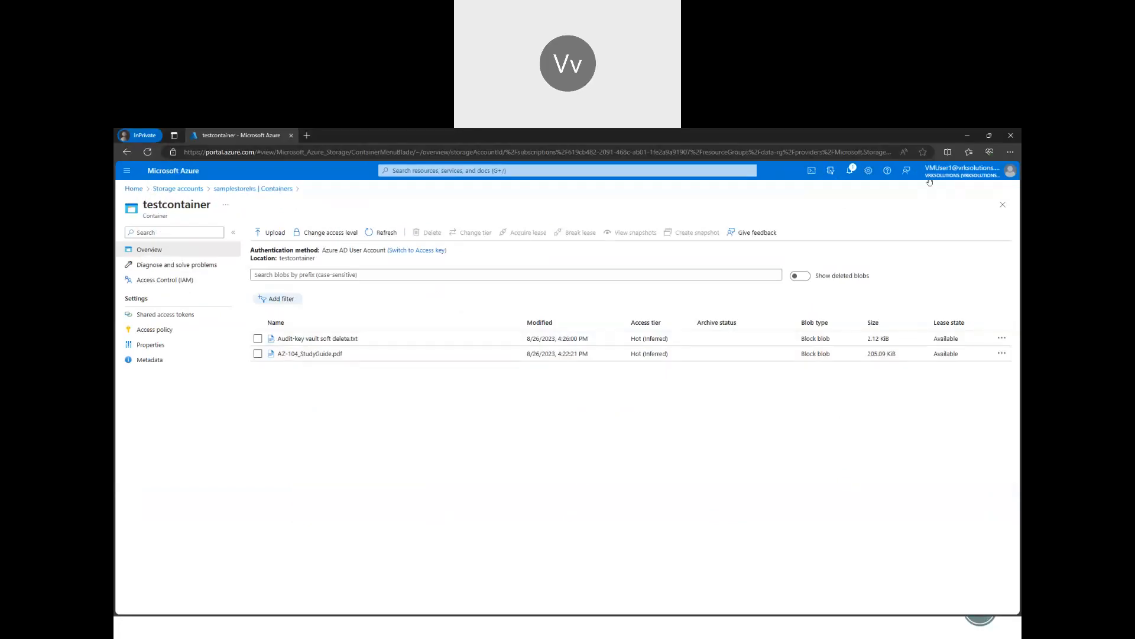
left_click(961, 172)
left_click(994, 201)
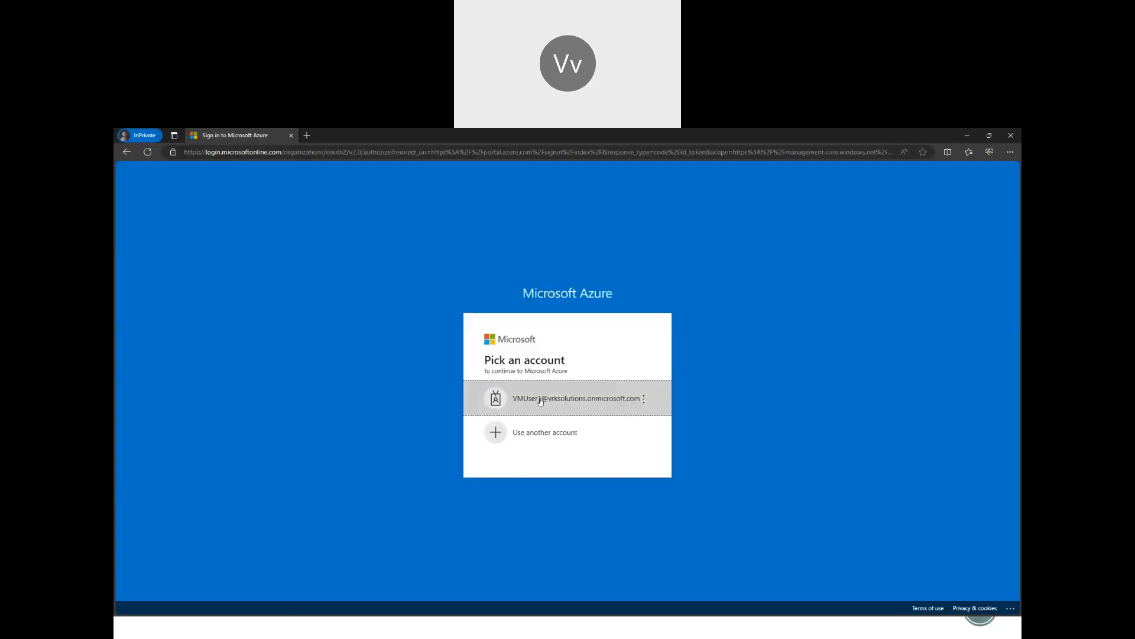
left_click(540, 398)
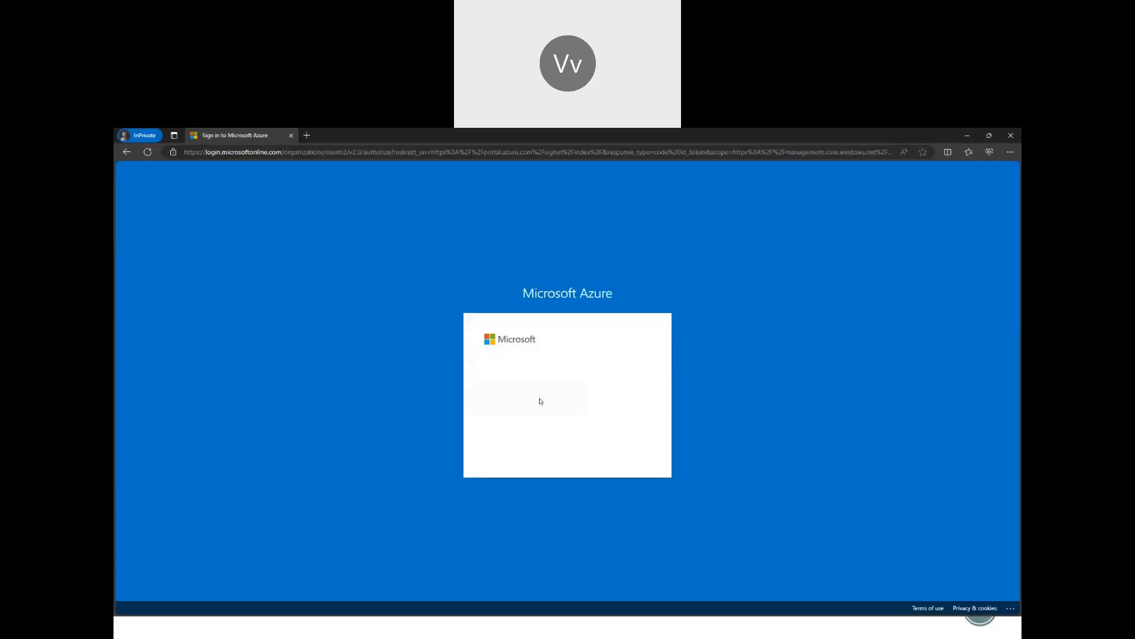
type("************")
key("Return")
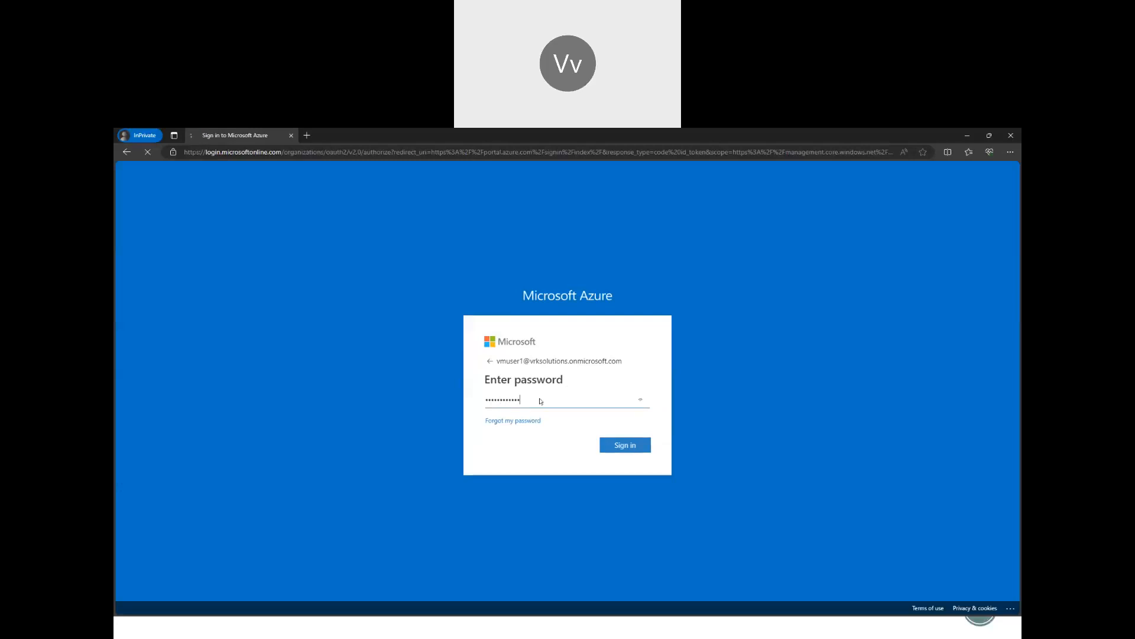
left_click(646, 454)
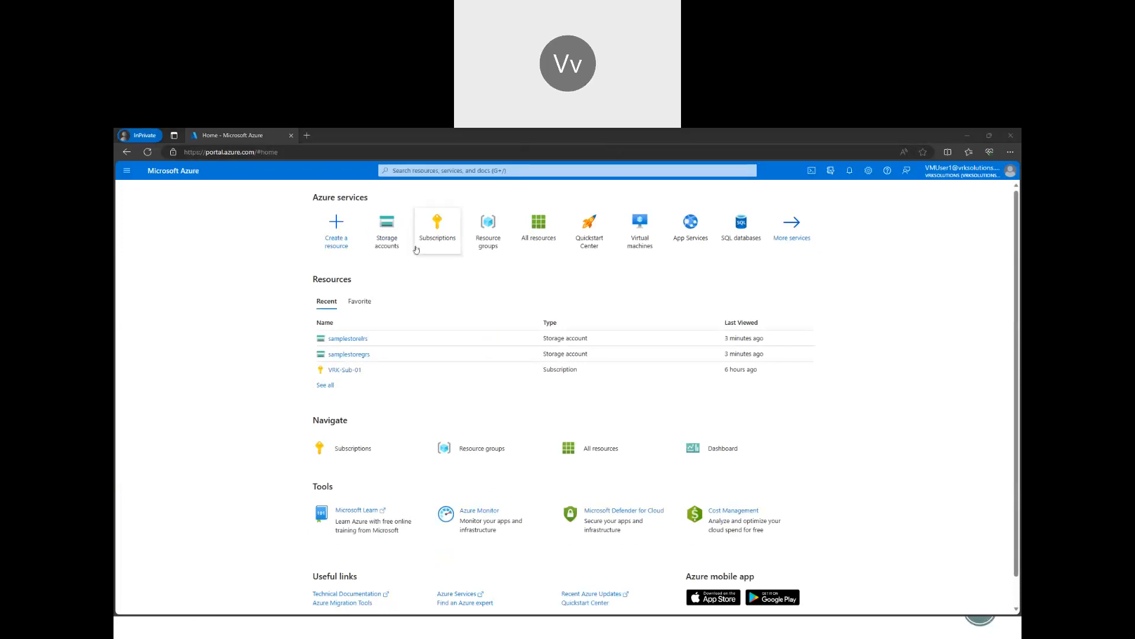
Go through the storage accounts to samplestorelrs and open testcontainer from its container list.
left_click(387, 228)
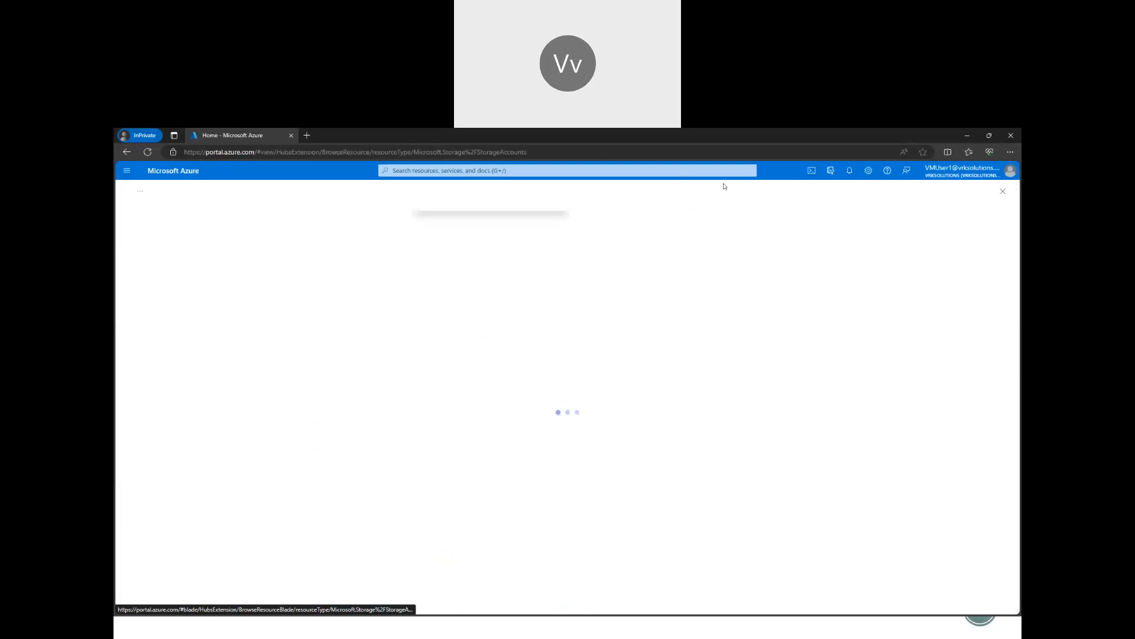
left_click(164, 324)
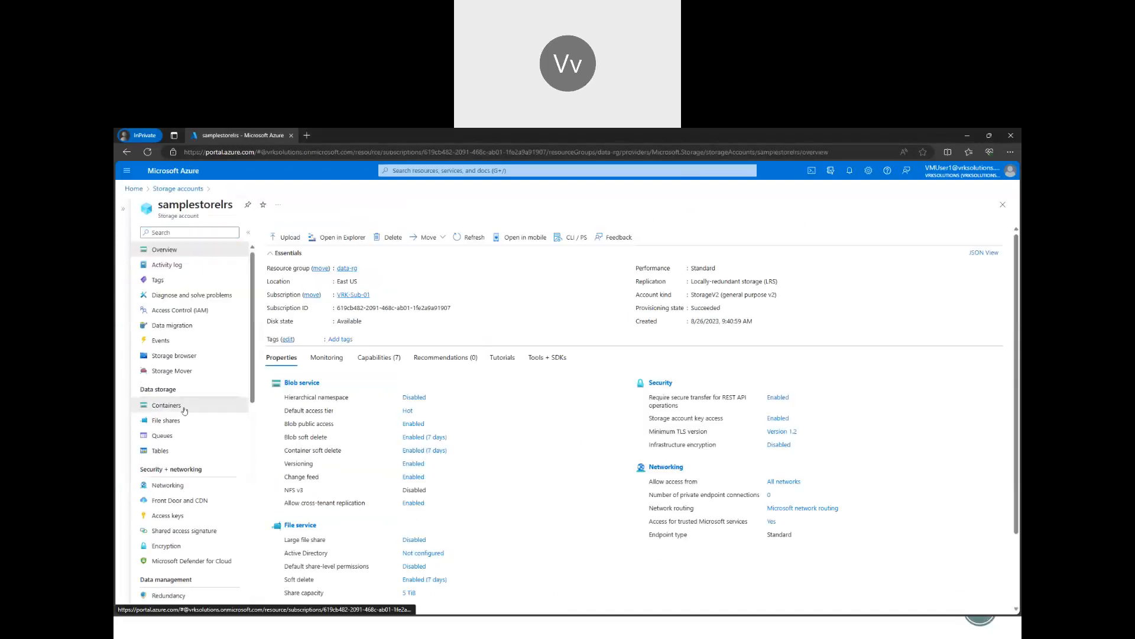
left_click(184, 408)
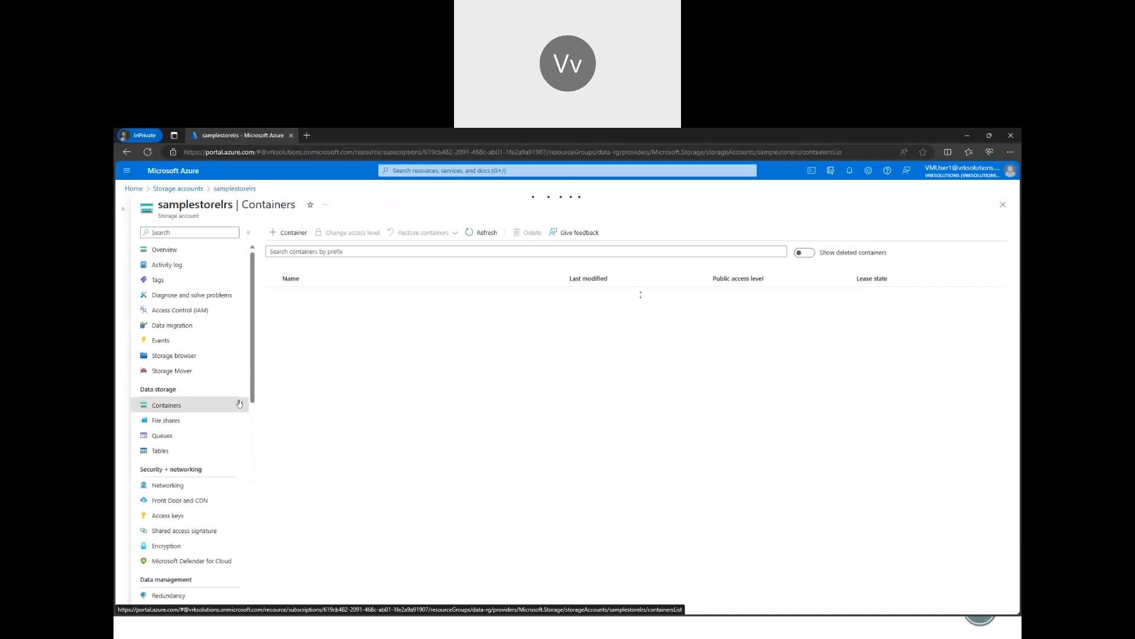
left_click(317, 367)
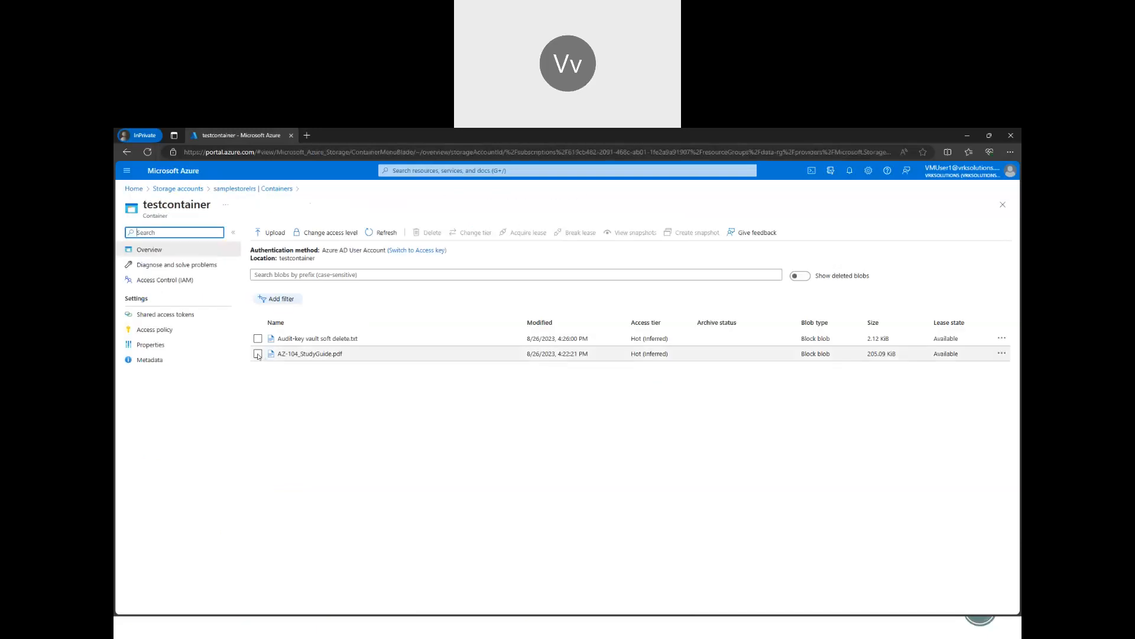
Try to delete the blob Audit-key vault soft delete.txt from testcontainer and refresh the blob list.
left_click(258, 339)
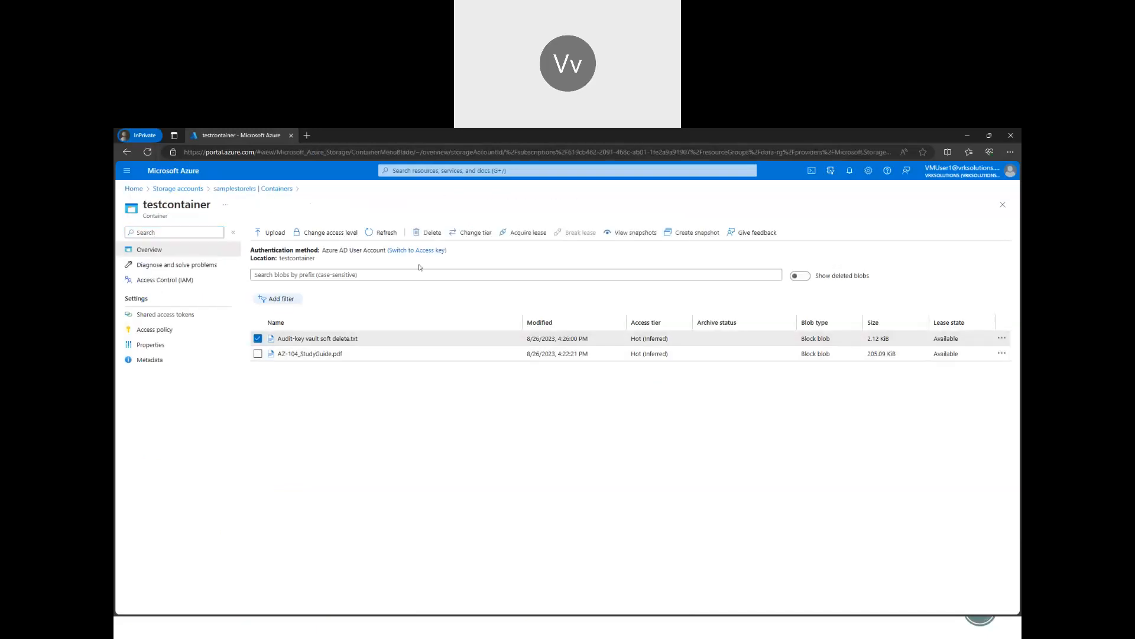
left_click(428, 232)
left_click(267, 368)
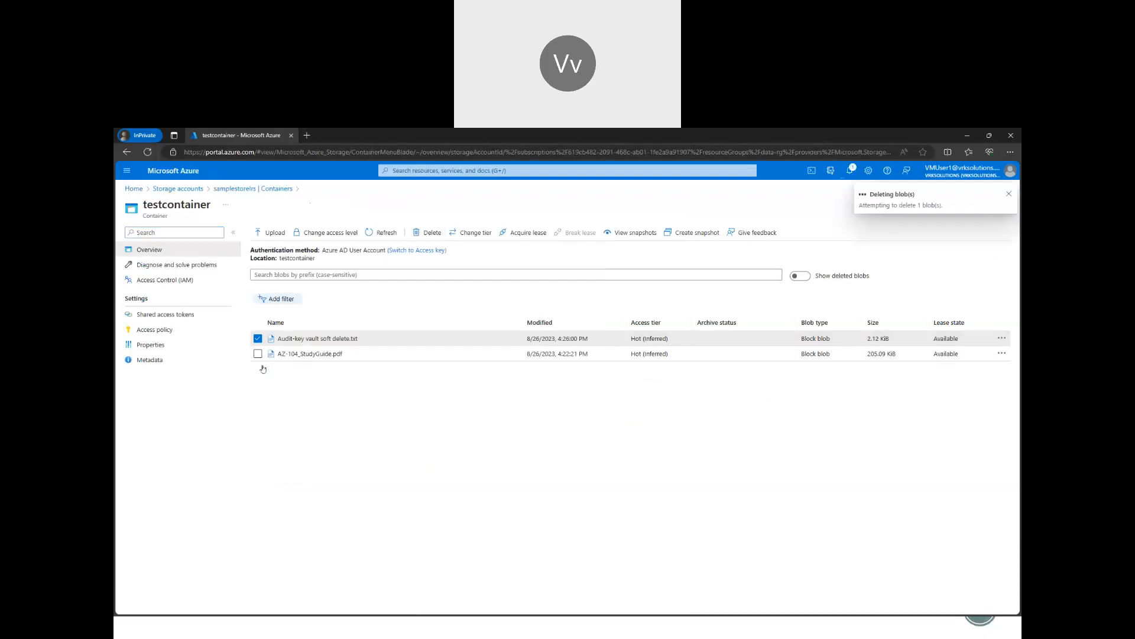
left_click(1010, 195)
left_click(369, 236)
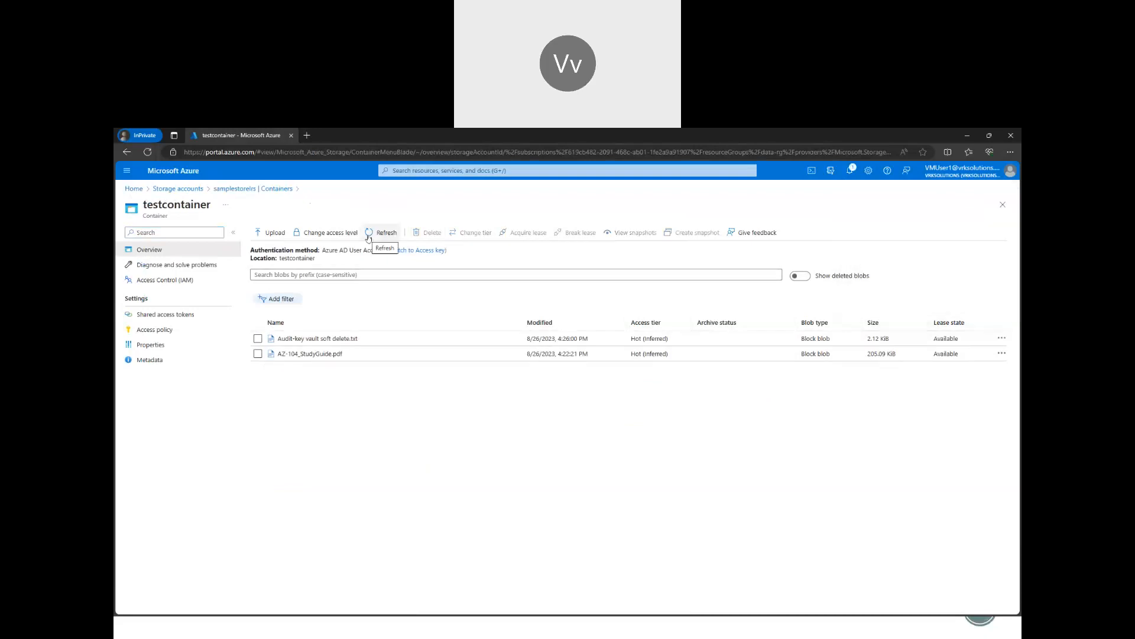
left_click(369, 235)
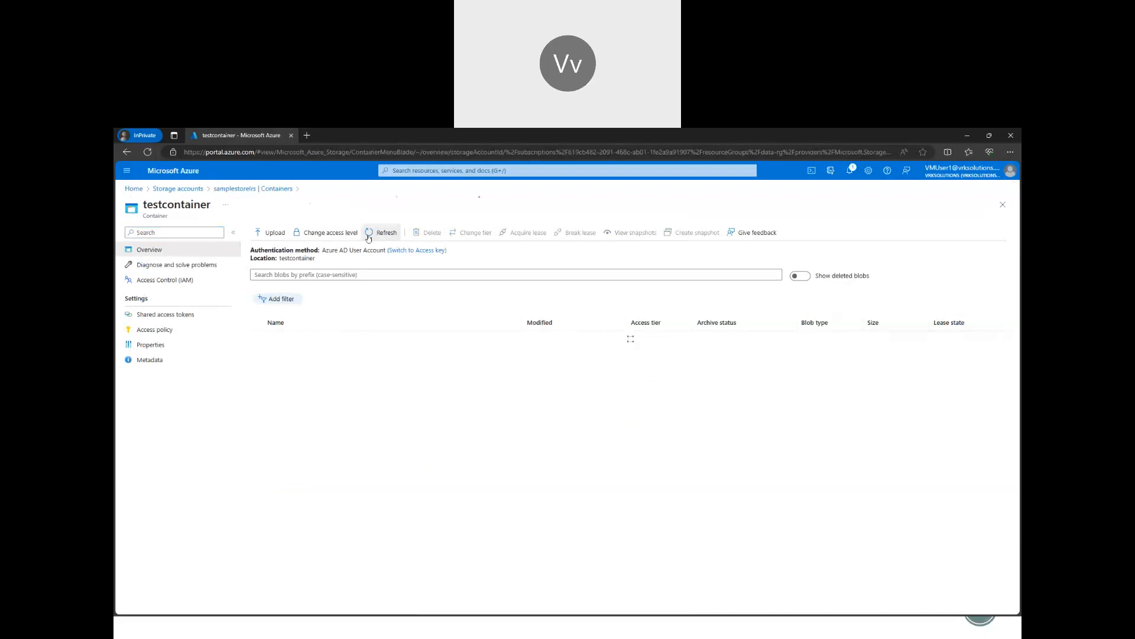
View VMUser1's own access assignments on testcontainer, and close the assignment details.
left_click(165, 280)
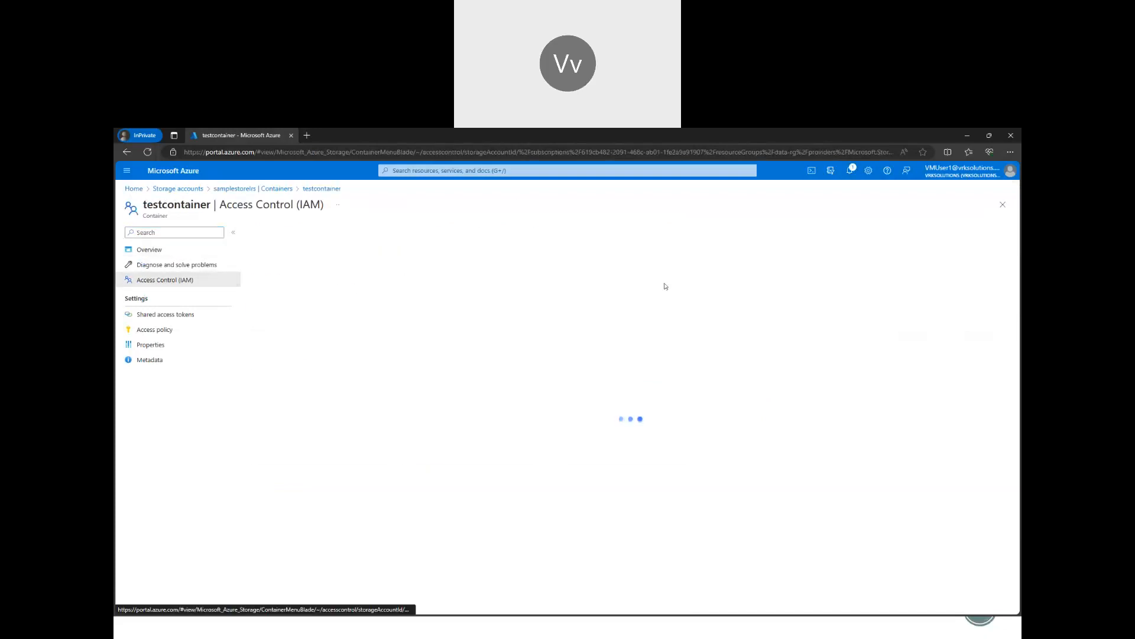
left_click(305, 310)
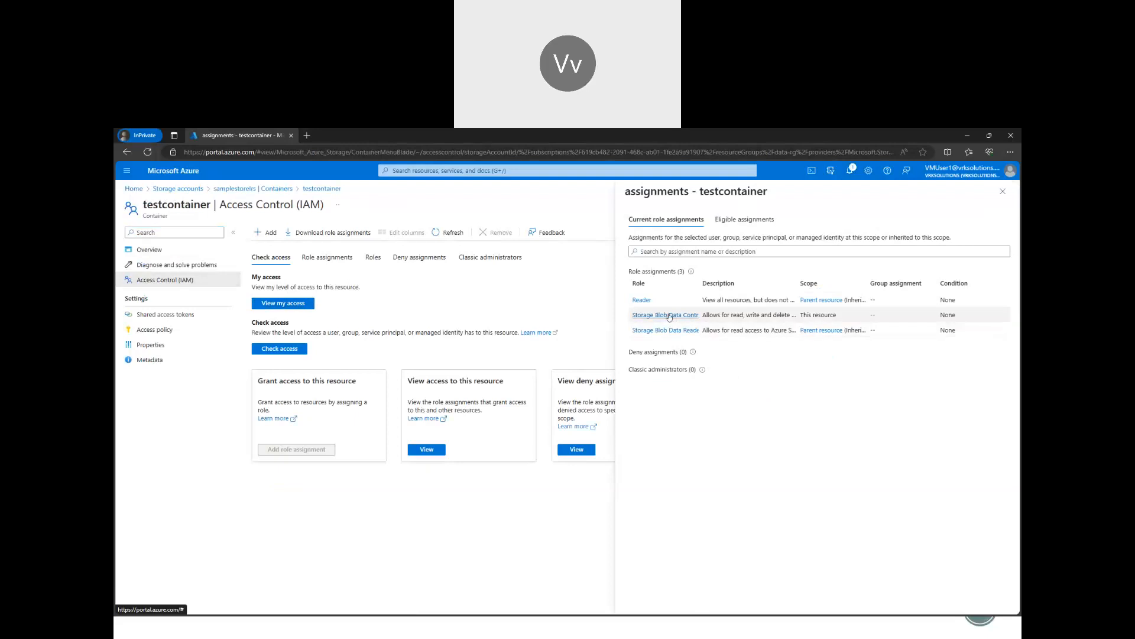
left_click(1003, 191)
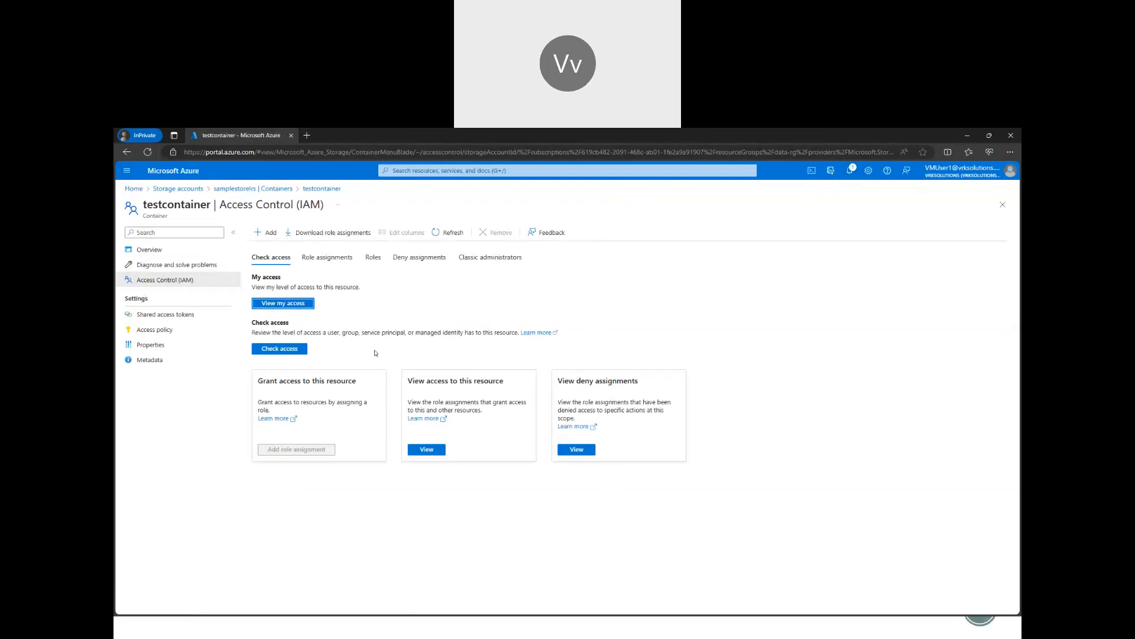
Try again to delete the blob Audit-key vault soft delete.txt from testcontainer's overview, and dismiss the notification.
left_click(145, 249)
left_click(258, 338)
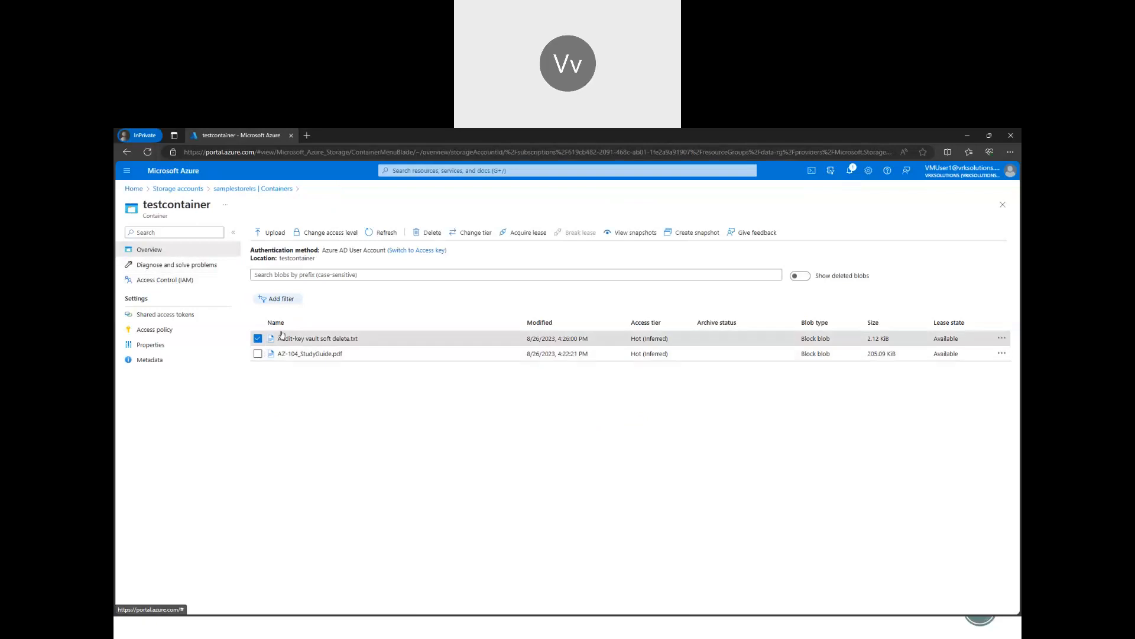
left_click(415, 234)
left_click(267, 368)
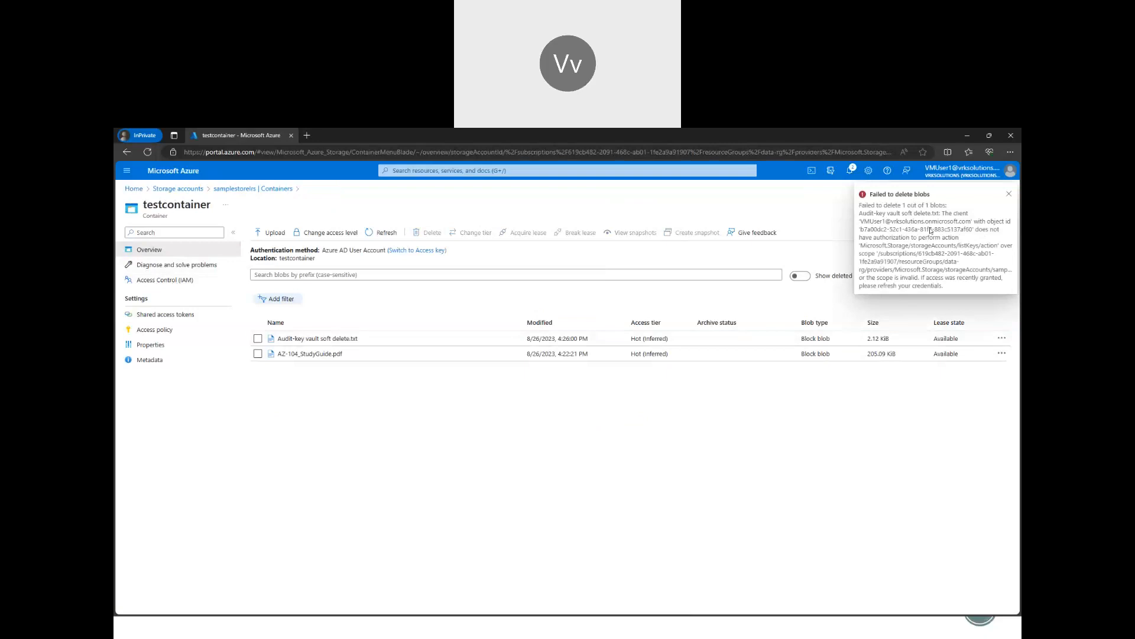
left_click(1009, 194)
Return to the portal home, reload it, and go back through samplestorelrs in the storage accounts to open testcontainer.
left_click(177, 189)
left_click(133, 188)
left_click(149, 152)
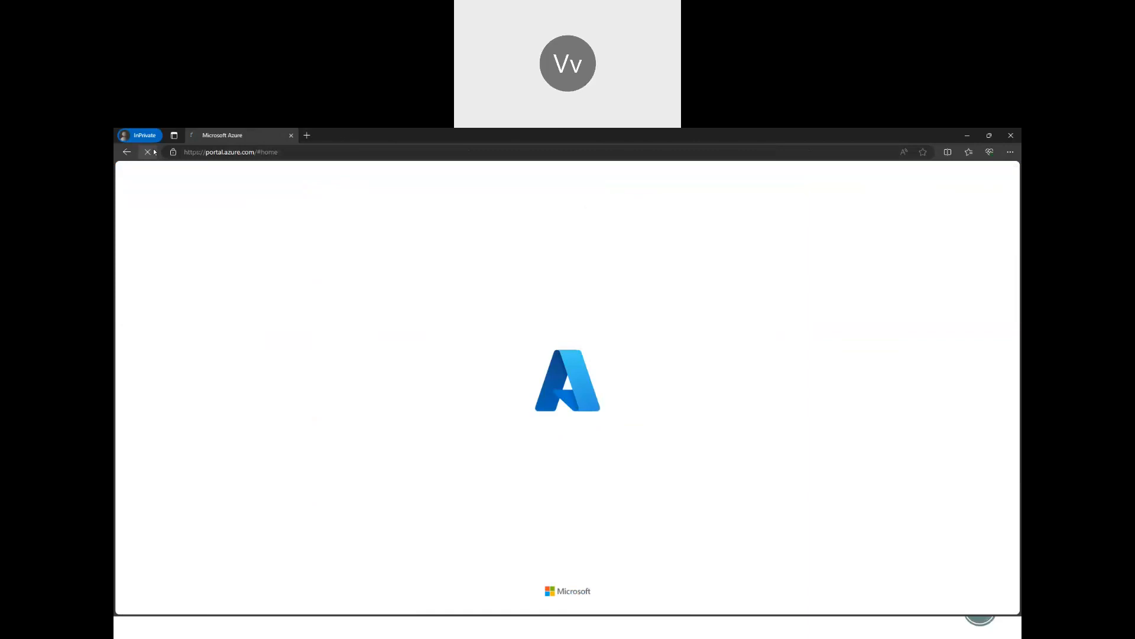
left_click(390, 228)
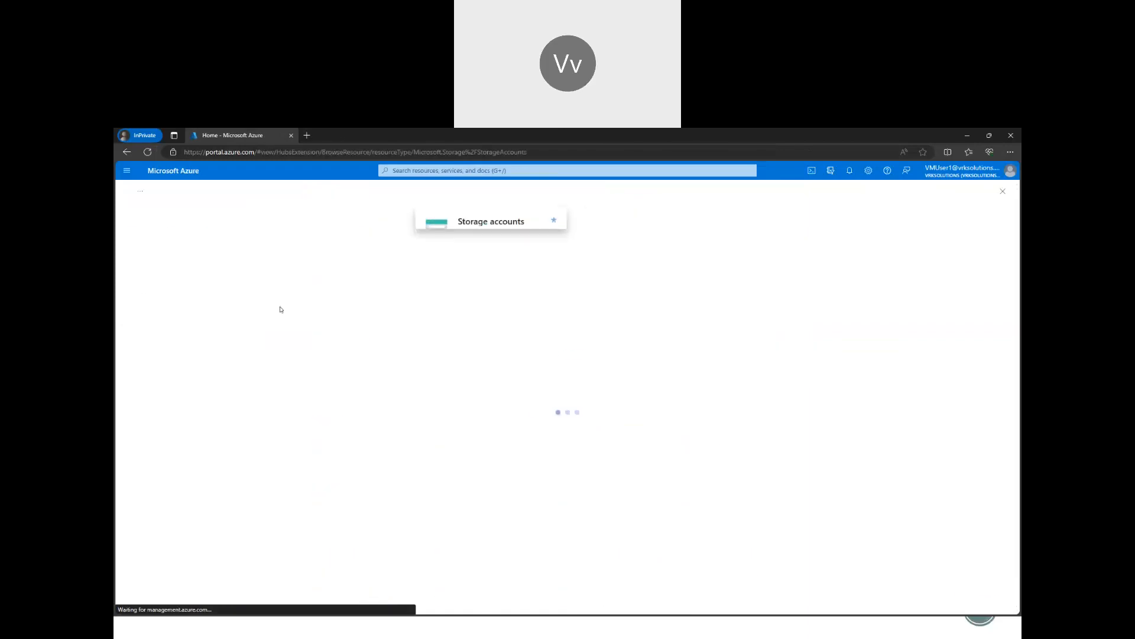
left_click(172, 323)
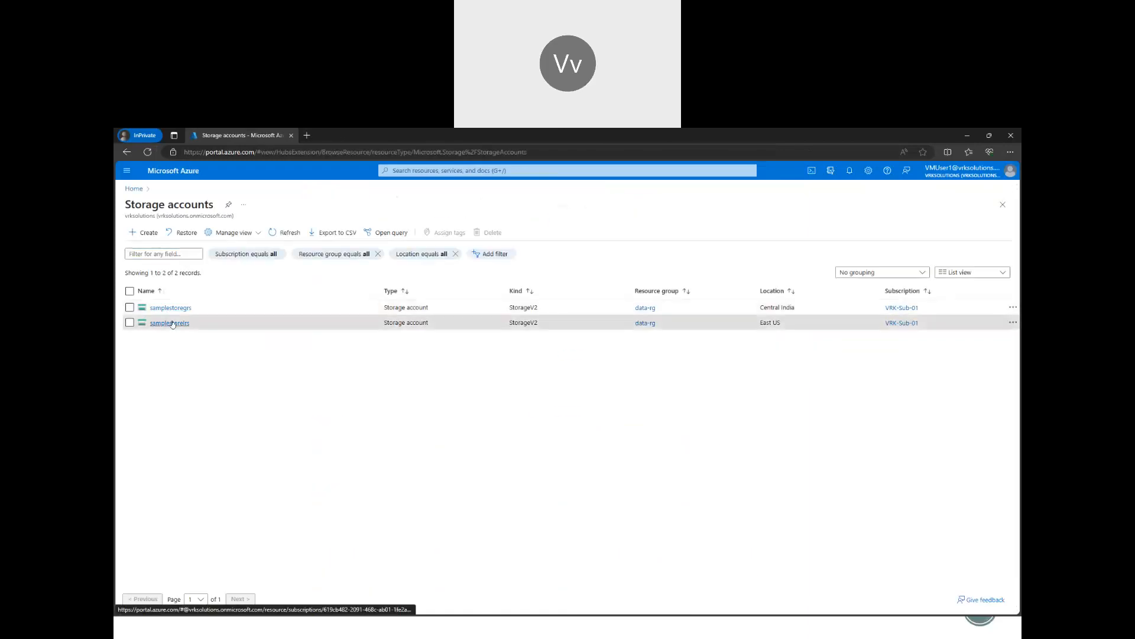
left_click(171, 405)
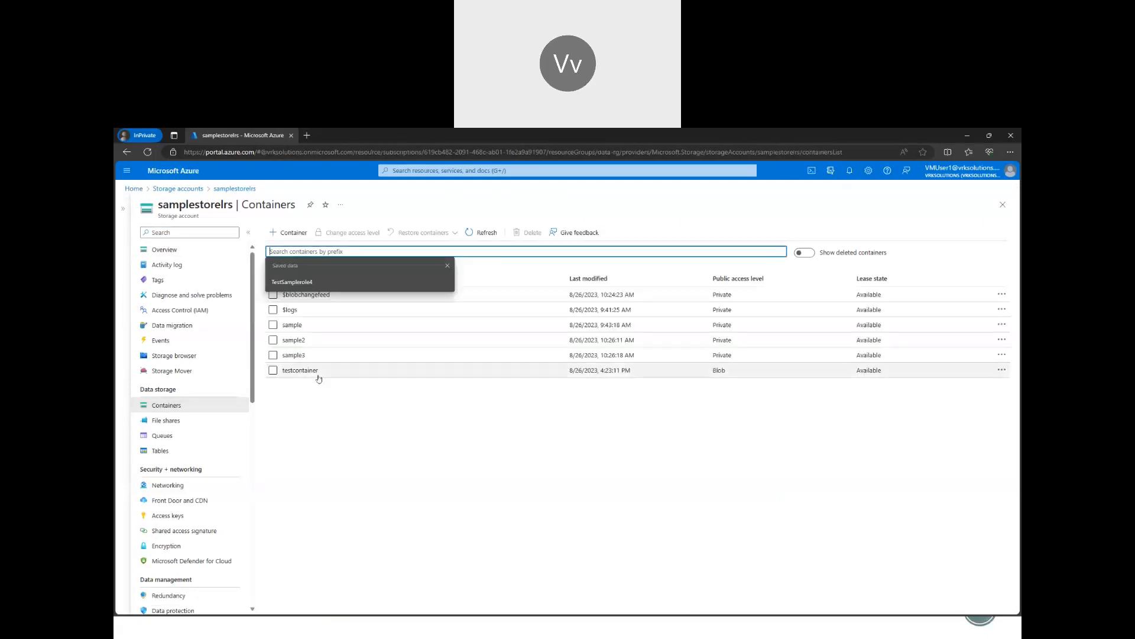
left_click(293, 370)
Try to delete Audit-key vault soft delete.txt after the portal reload, and reopen testcontainer from the container list.
left_click(258, 339)
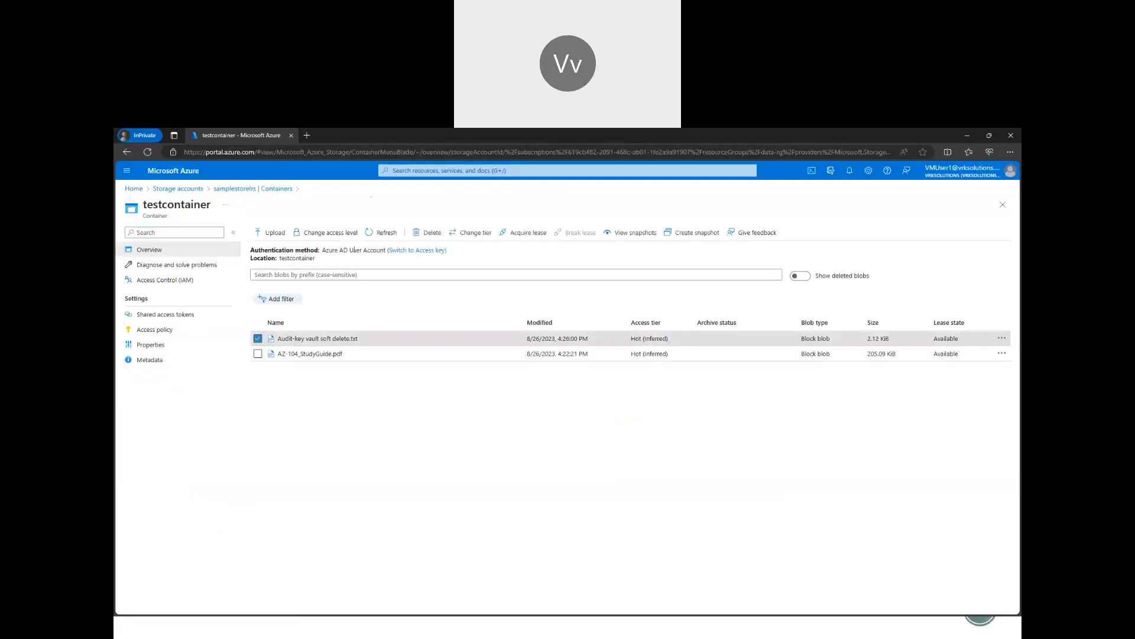
left_click(428, 233)
left_click(270, 367)
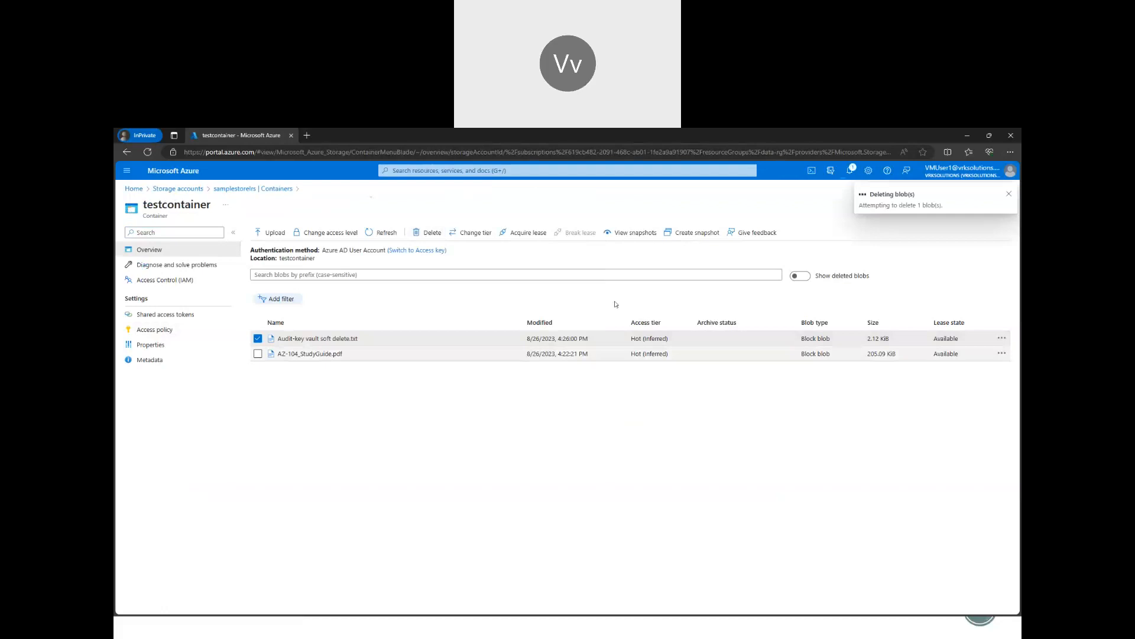
left_click(253, 188)
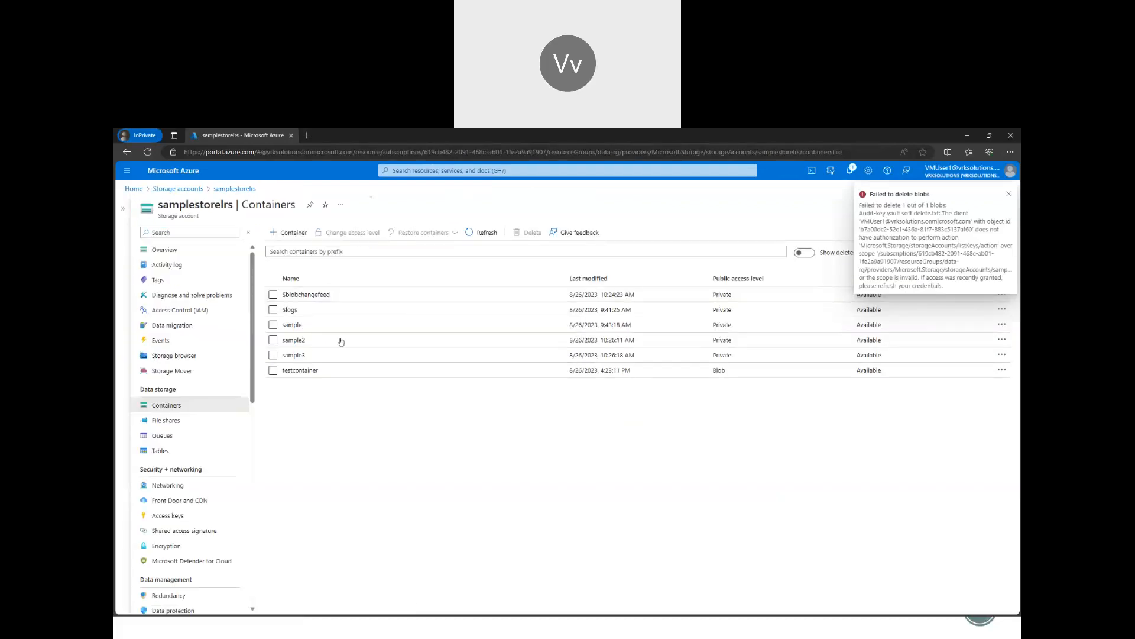
left_click(300, 370)
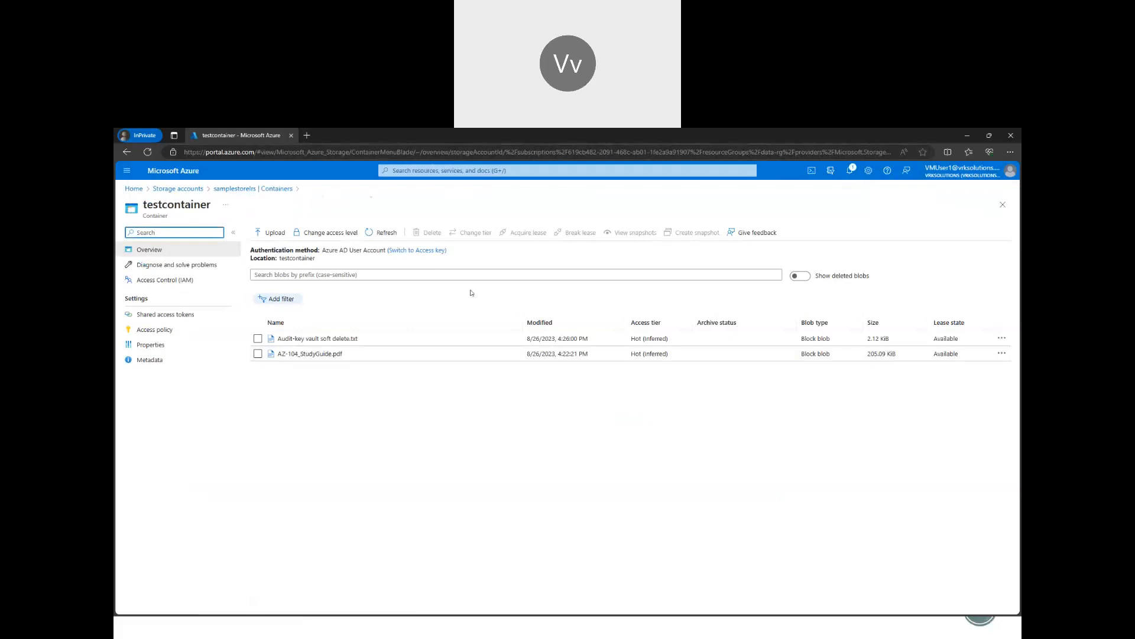
Open the sample container of samplestorelrs and try to delete the blob AZ-400_StudyGuide.pdf.
left_click(272, 189)
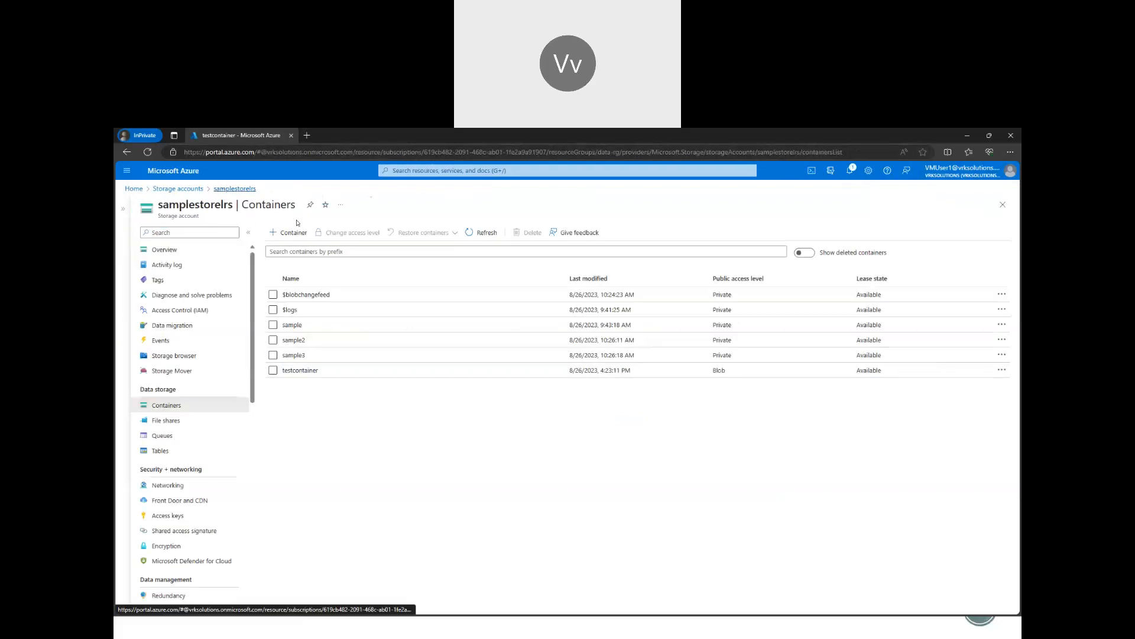
left_click(314, 332)
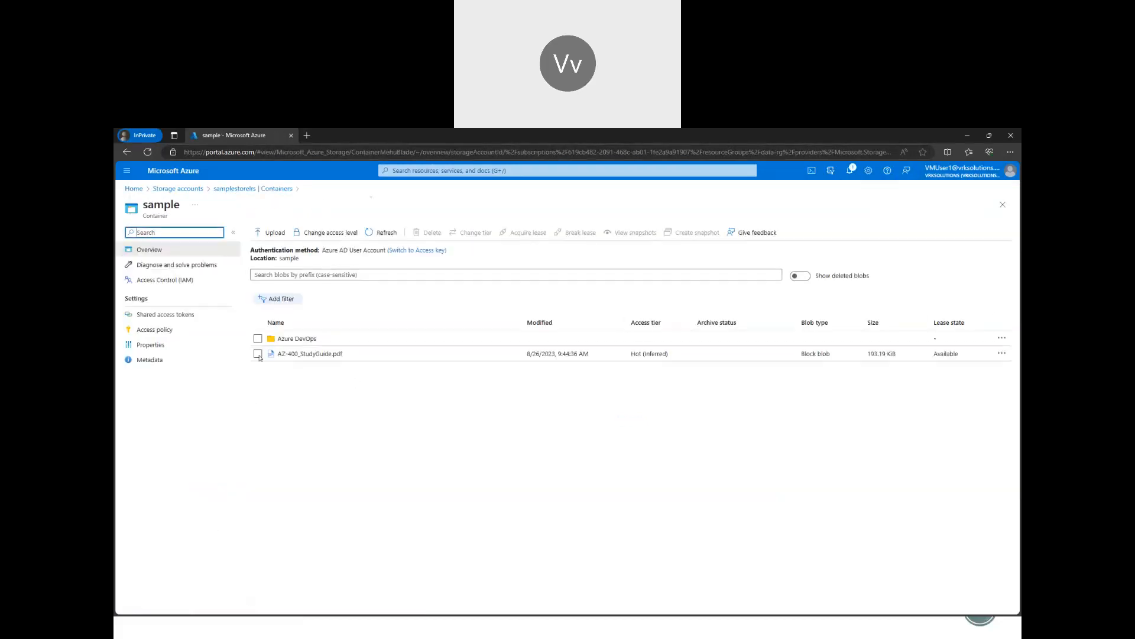
left_click(258, 354)
left_click(429, 233)
left_click(271, 368)
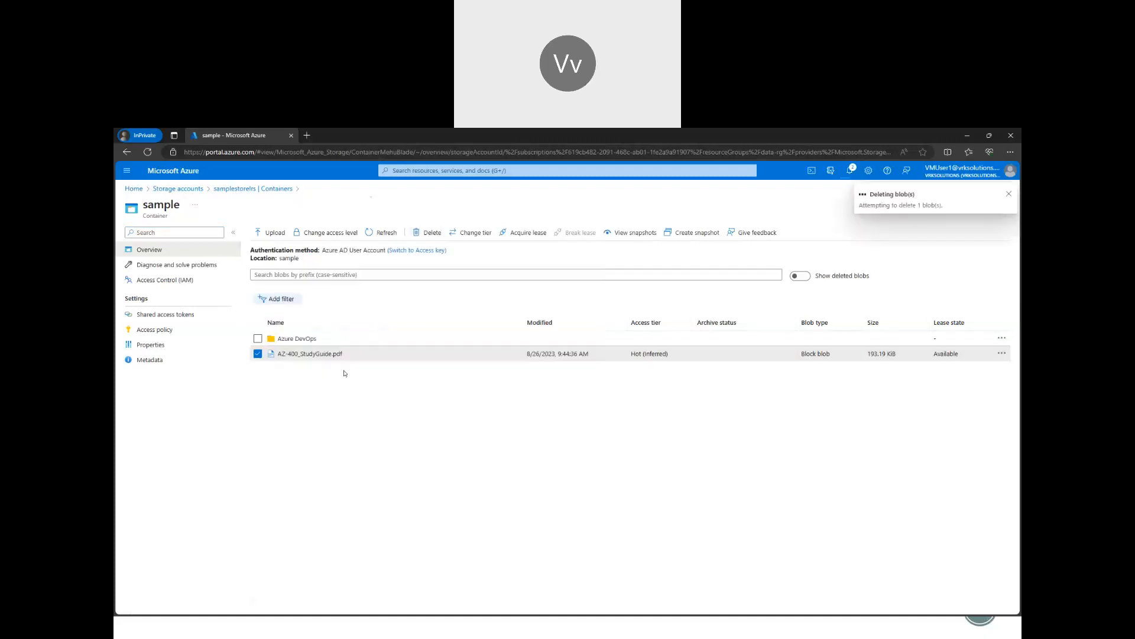
Return to testcontainer and delete the blob Audit-key vault soft delete.txt.
left_click(260, 189)
left_click(307, 370)
left_click(258, 338)
left_click(429, 232)
left_click(269, 367)
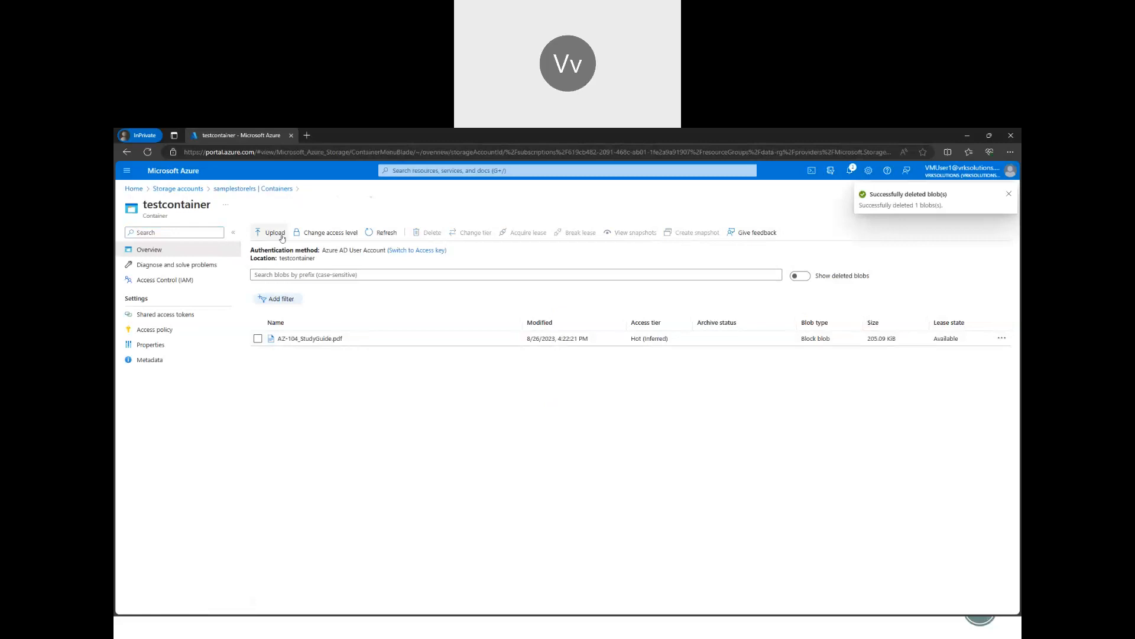
Test deleting AZ-400_StudyGuide.pdf from the sample container once more, and return to samplestorelrs's container list.
left_click(269, 189)
left_click(298, 327)
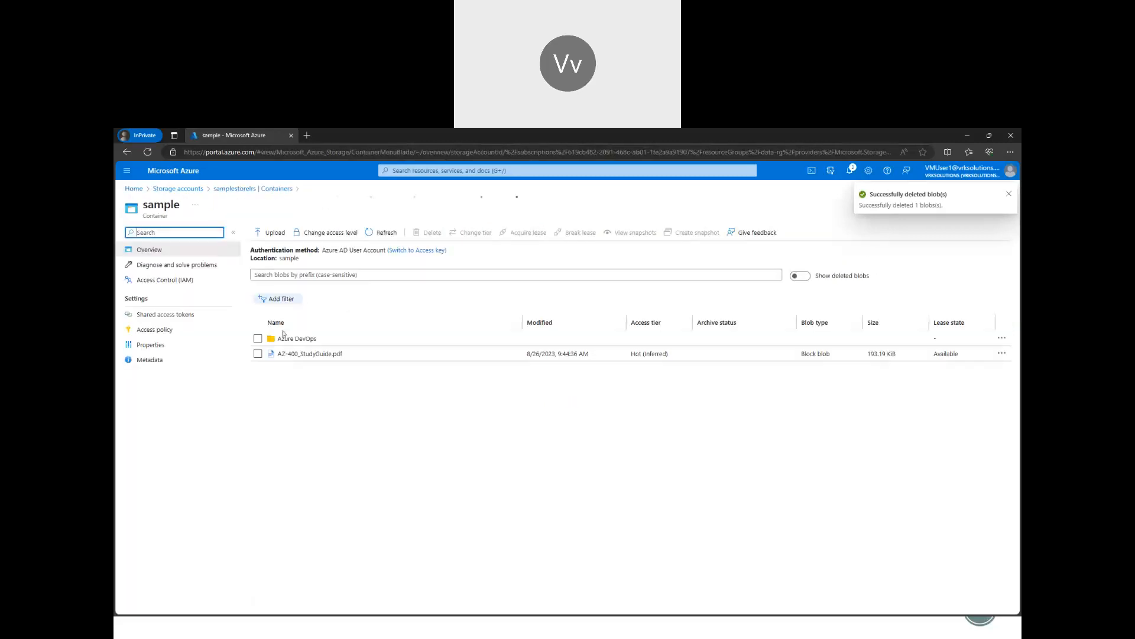
left_click(258, 354)
left_click(429, 233)
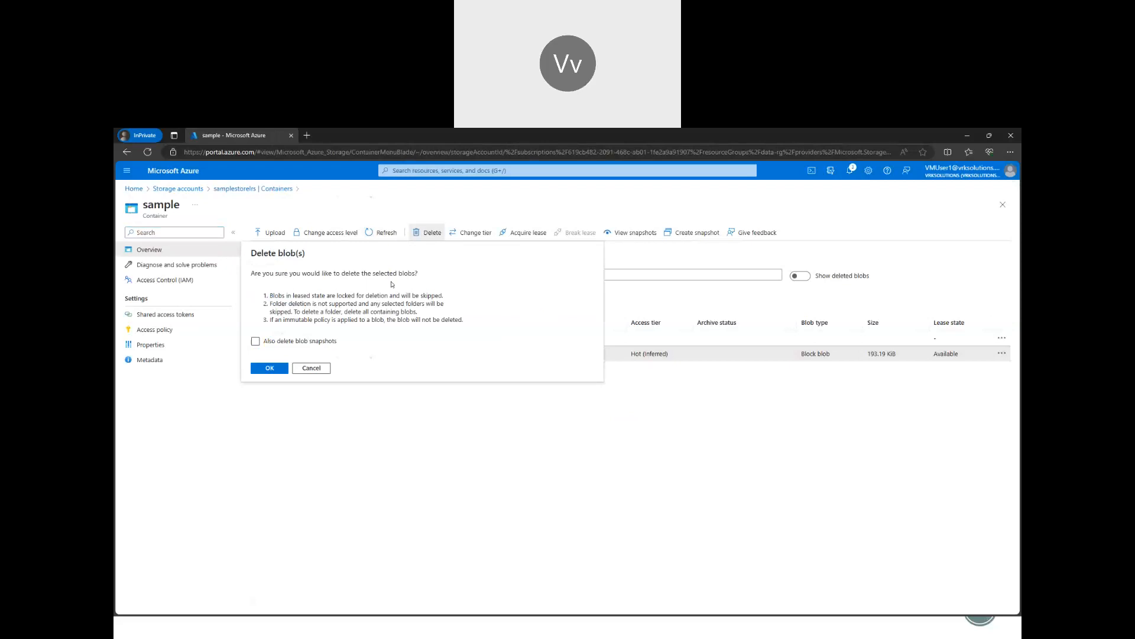
left_click(271, 368)
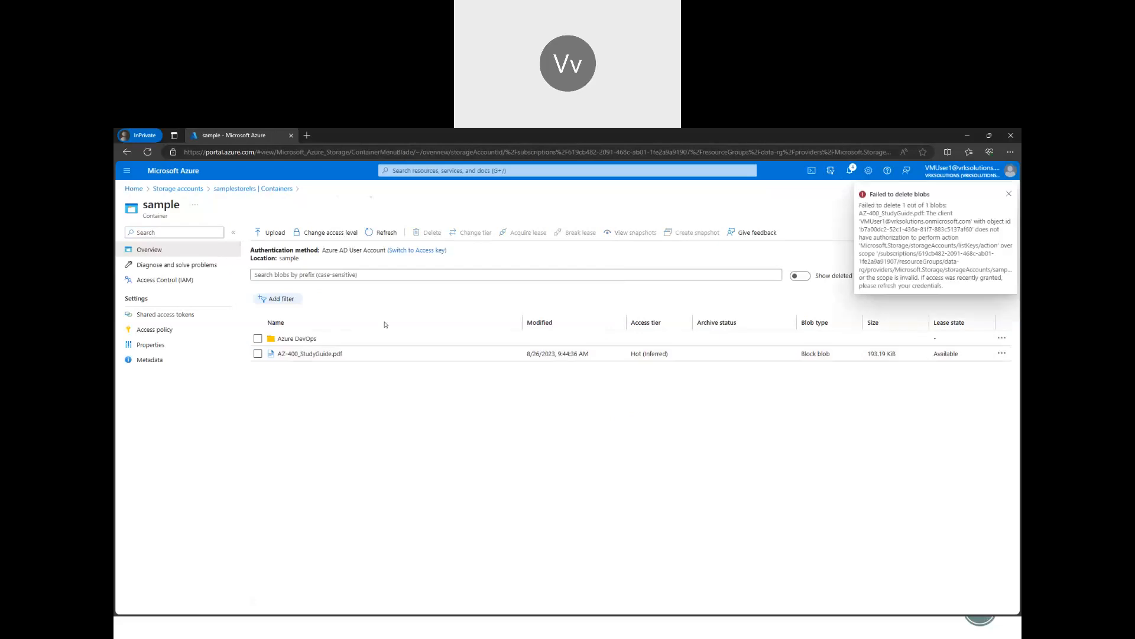
left_click(227, 189)
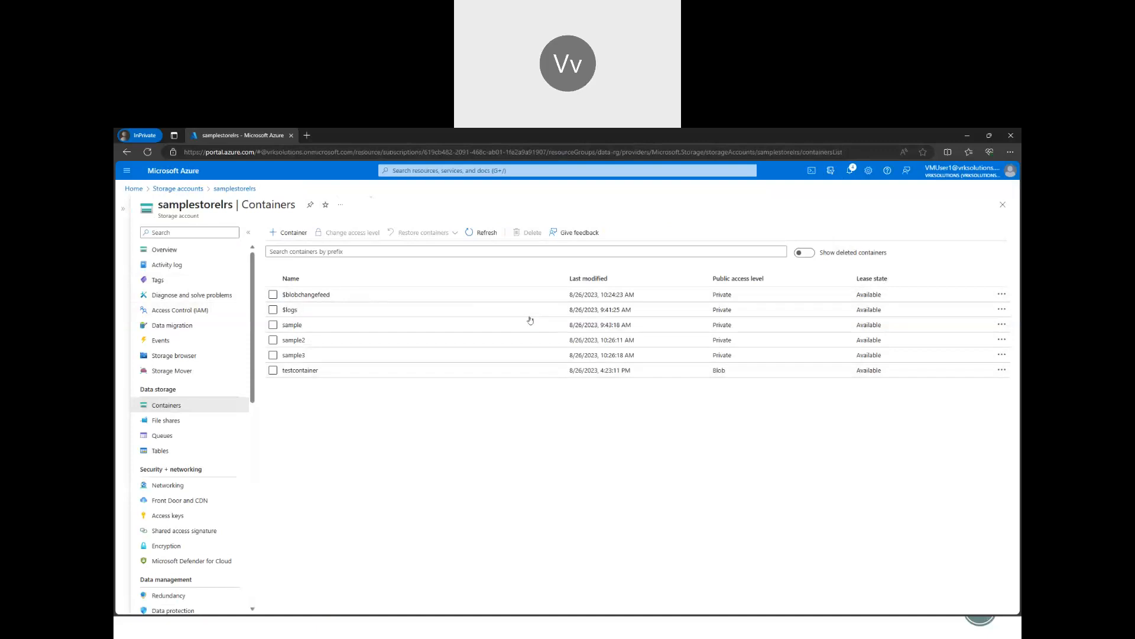
Annotate the container list with an arrow and the handwritten word "Reader", and outline the container names.
left_click(792, 138)
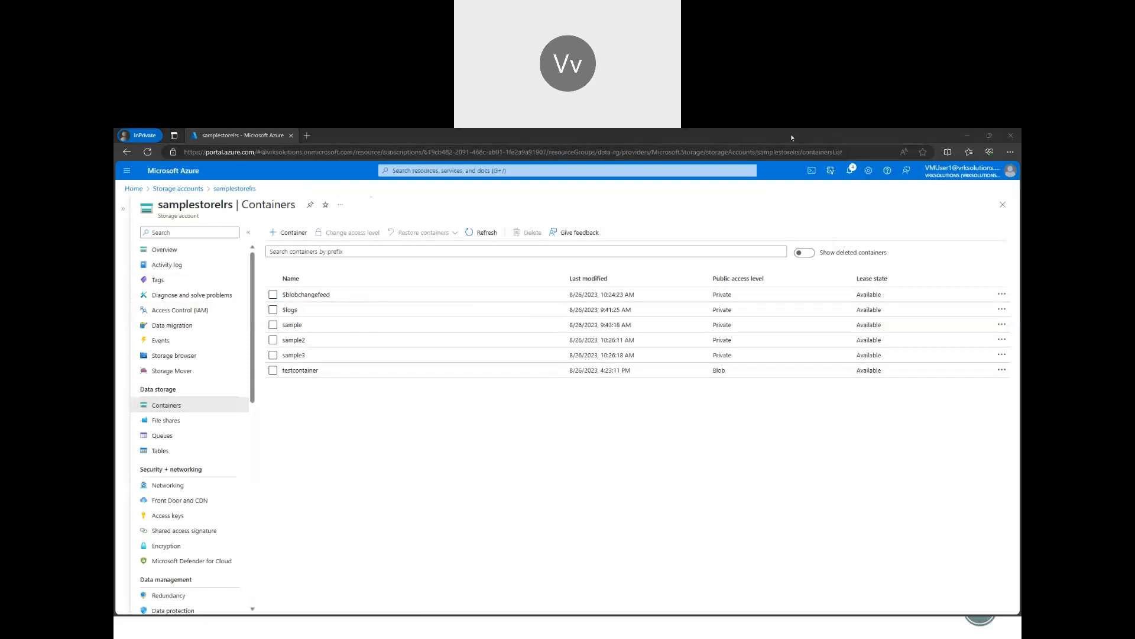
mouse_move(336, 262)
left_mouse_down()
mouse_move(355, 289)
mouse_move(390, 288)
left_mouse_up()
mouse_move(376, 274)
left_mouse_down()
mouse_move(390, 288)
mouse_move(377, 301)
left_mouse_up()
left_click_drag(412, 253, 407, 300)
mouse_move(409, 255)
left_mouse_down()
mouse_move(408, 278)
mouse_move(481, 293)
mouse_move(530, 264)
mouse_move(561, 281)
mouse_move(602, 272)
left_mouse_up()
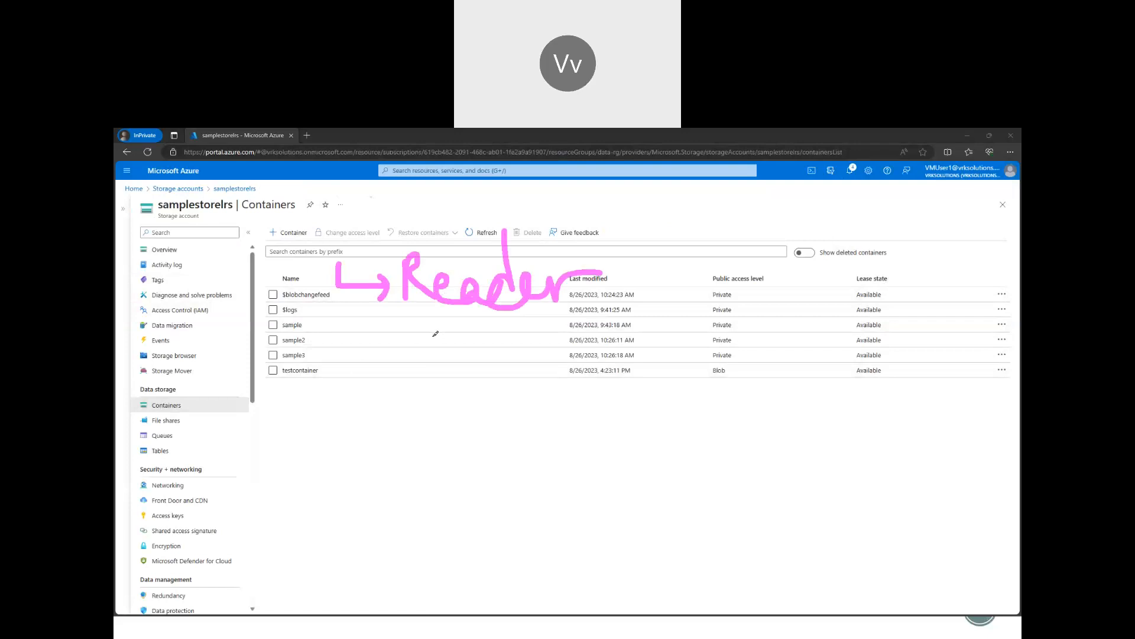
mouse_move(260, 286)
left_mouse_down()
mouse_move(264, 431)
mouse_move(340, 438)
mouse_move(320, 272)
mouse_move(331, 272)
left_mouse_up()
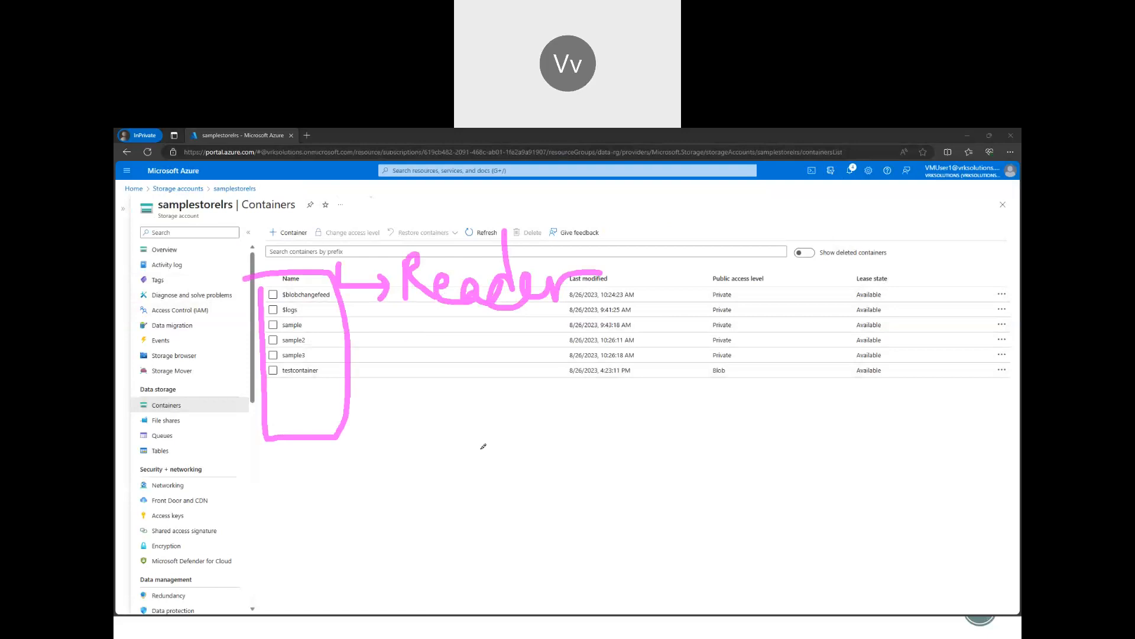
Handwrite "Data Reader" with arrows beside the container list, and add tick marks next to $logs and sample.
mouse_move(366, 339)
left_mouse_down()
mouse_move(417, 379)
mouse_move(408, 388)
left_mouse_up()
left_click_drag(453, 355, 456, 402)
mouse_move(526, 382)
left_mouse_down()
mouse_move(520, 401)
mouse_move(535, 404)
left_mouse_up()
mouse_move(541, 358)
left_mouse_down()
mouse_move(565, 403)
mouse_move(541, 362)
mouse_move(610, 403)
mouse_move(665, 402)
left_mouse_up()
mouse_move(663, 387)
left_mouse_down()
mouse_move(740, 392)
mouse_move(740, 336)
left_mouse_up()
left_click_drag(763, 384, 807, 362)
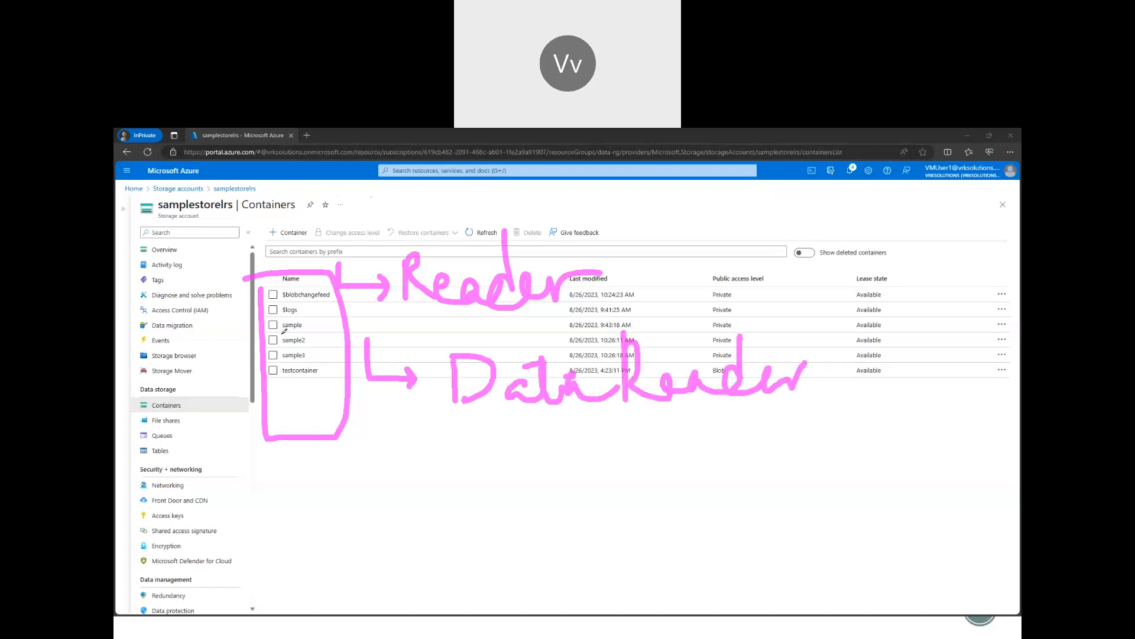
mouse_move(702, 321)
left_mouse_down()
mouse_move(780, 262)
mouse_move(781, 283)
left_mouse_up()
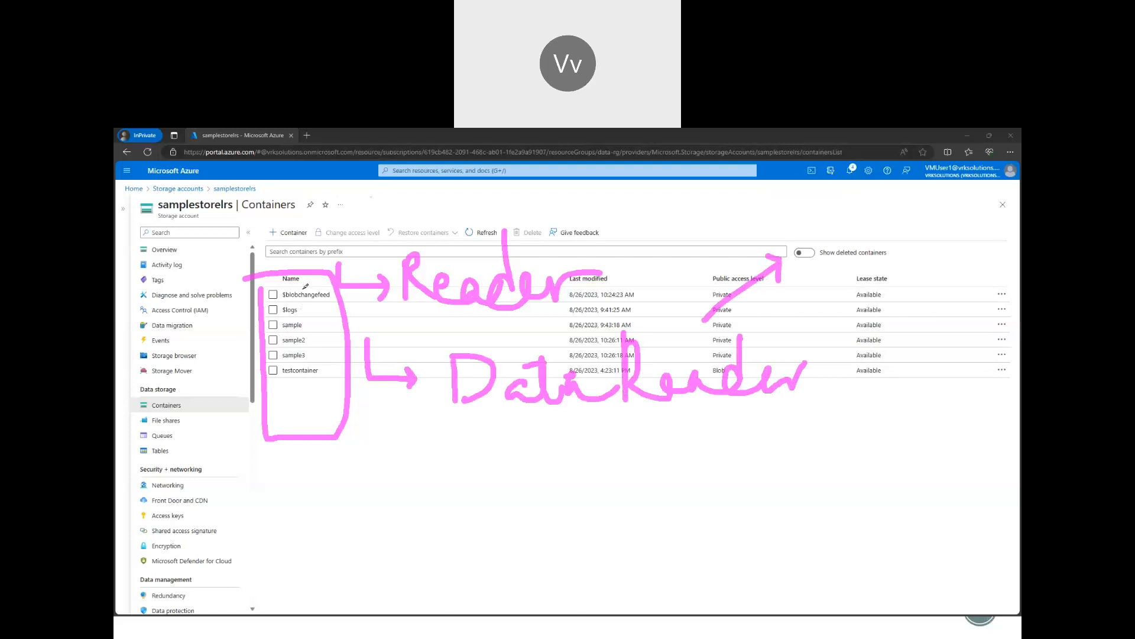
mouse_move(303, 305)
left_mouse_down()
mouse_move(308, 314)
mouse_move(323, 300)
left_mouse_up()
left_click_drag(305, 324, 327, 315)
Draw a third arrow below the "Data Reader" note and handwrite an abbreviated Blob Data Contributor label beside it.
mouse_move(370, 418)
left_mouse_down()
mouse_move(363, 488)
mouse_move(429, 503)
left_mouse_up()
left_click_drag(413, 486, 413, 528)
left_click_drag(477, 464, 473, 520)
mouse_move(478, 466)
left_mouse_down()
mouse_move(477, 518)
mouse_move(502, 513)
left_mouse_up()
left_click_drag(504, 508, 535, 522)
left_click_drag(611, 466, 591, 525)
left_click_drag(669, 502, 672, 525)
left_click_drag(699, 448, 705, 521)
mouse_move(663, 491)
left_mouse_down()
mouse_move(697, 482)
mouse_move(732, 506)
mouse_move(778, 512)
mouse_move(803, 491)
mouse_move(849, 502)
left_mouse_up()
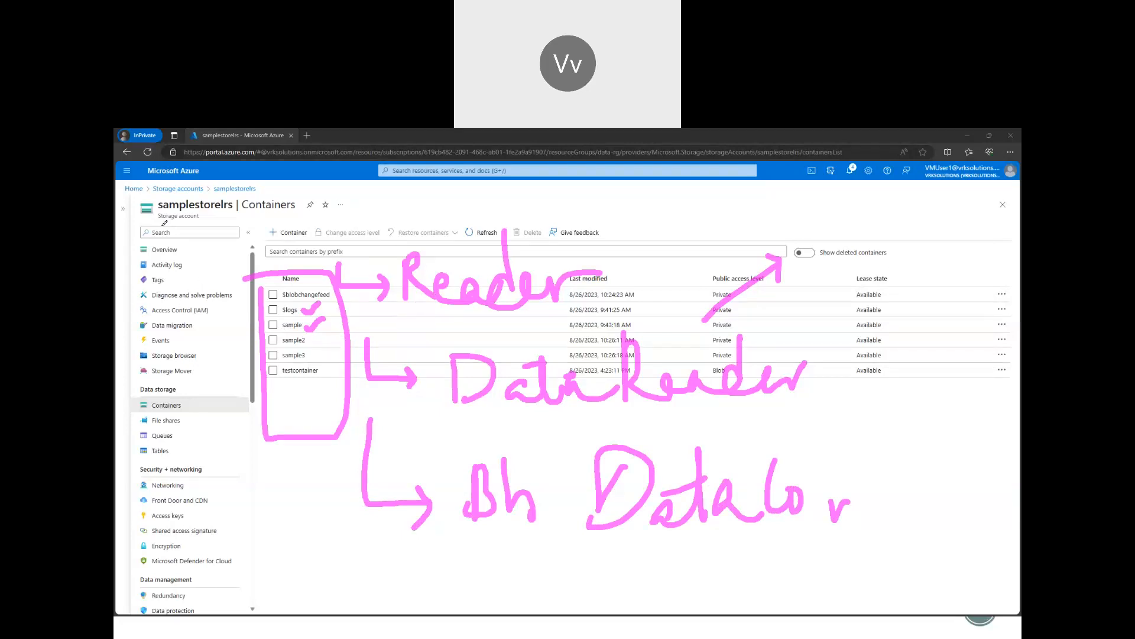
Draw arrows marking Access Control (IAM) and the area below testcontainer, and clear all annotations from the screen.
left_click_drag(200, 303, 242, 255)
left_click_drag(195, 289, 221, 295)
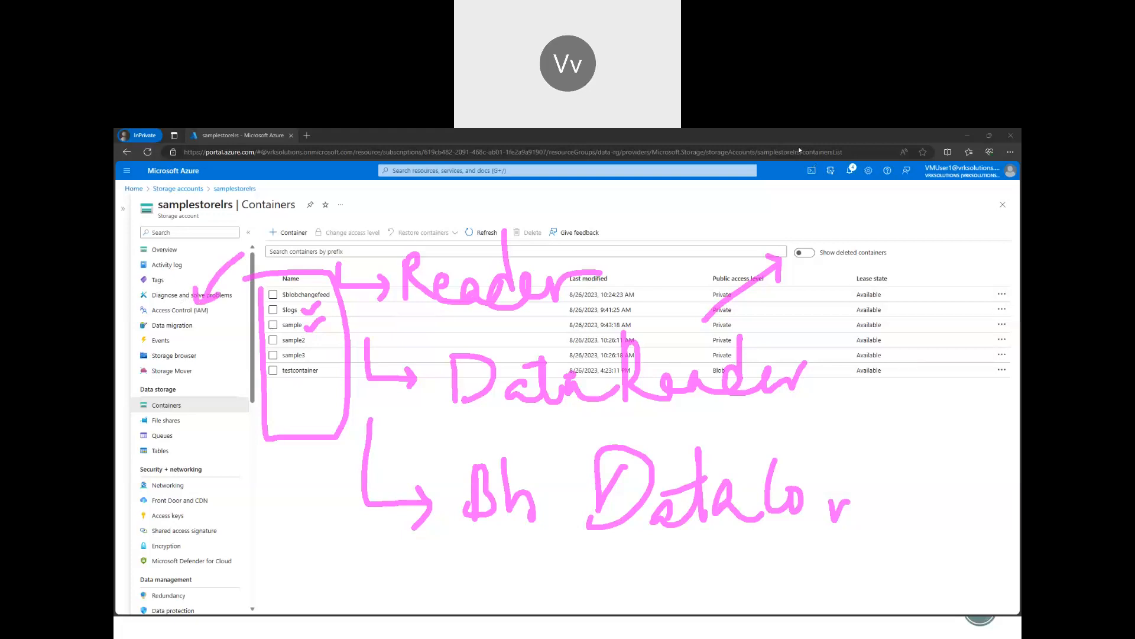
key("Escape")
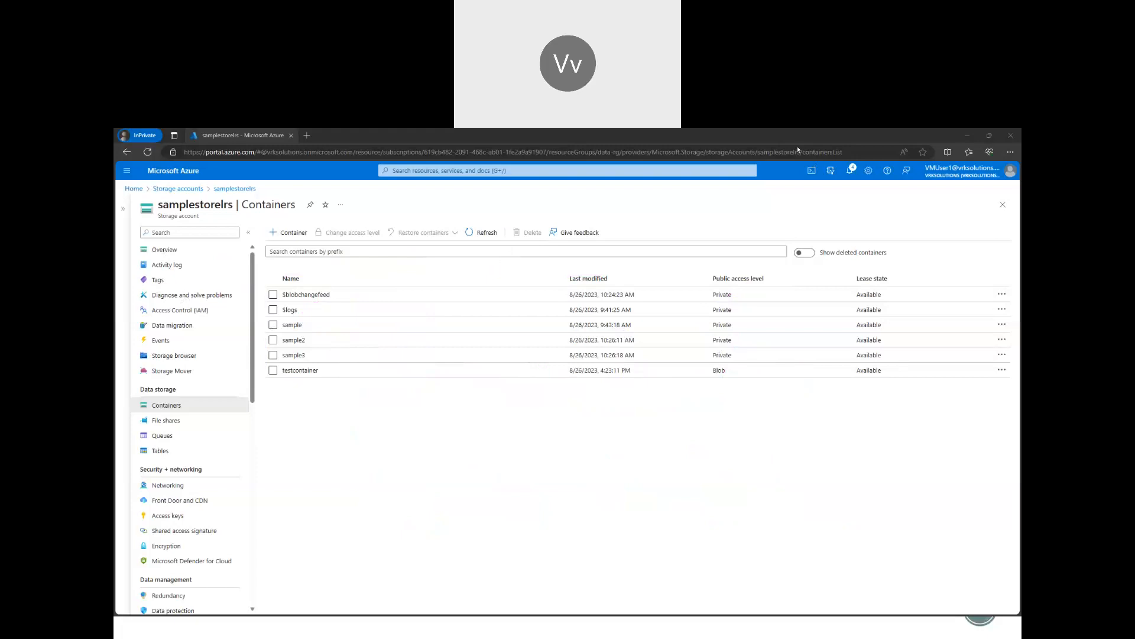
mouse_move(303, 441)
left_mouse_down()
mouse_move(297, 370)
mouse_move(319, 389)
left_mouse_up()
key("Escape")
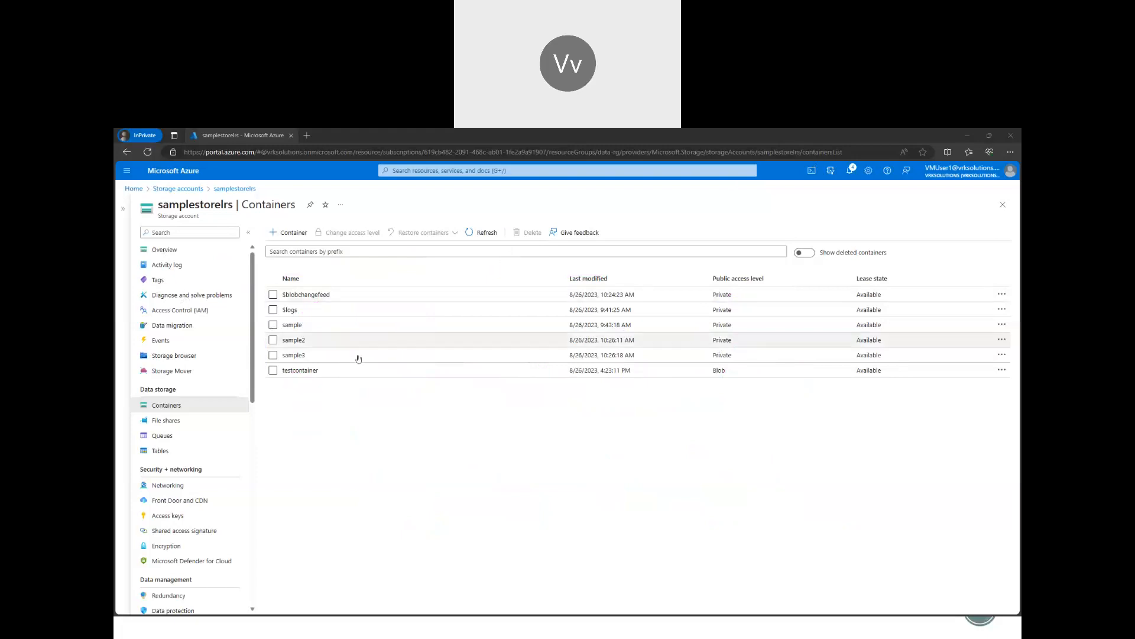
Open testcontainer's blob list, switch to the Blob Storage presentation and advance to the slide on the three blob types.
left_click(314, 370)
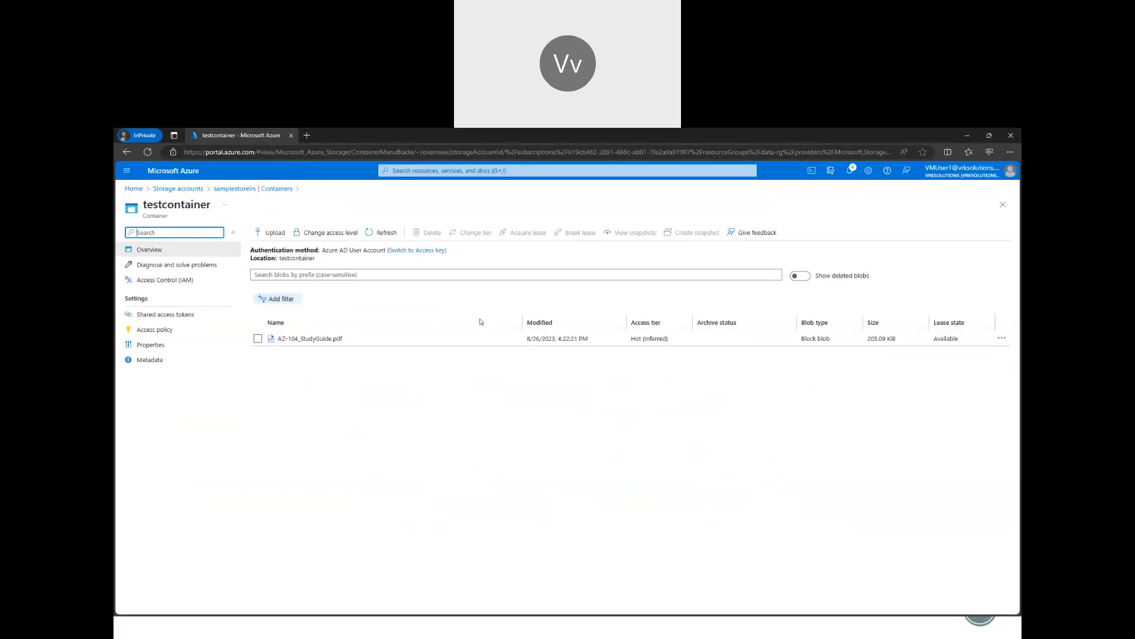
key("alt+Tab")
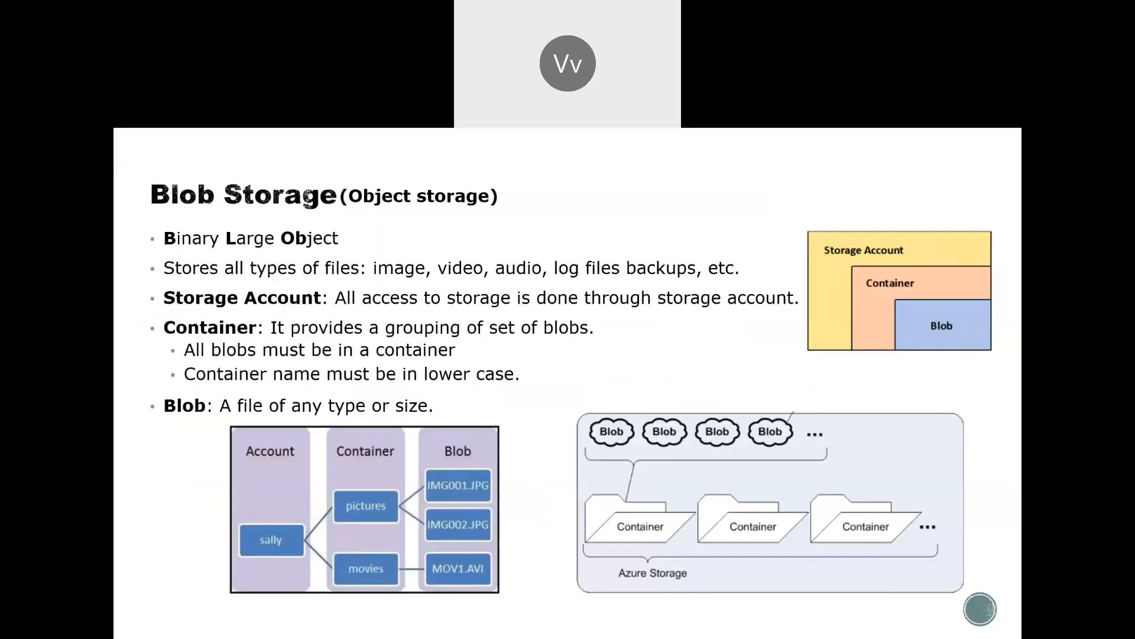
left_click(595, 347)
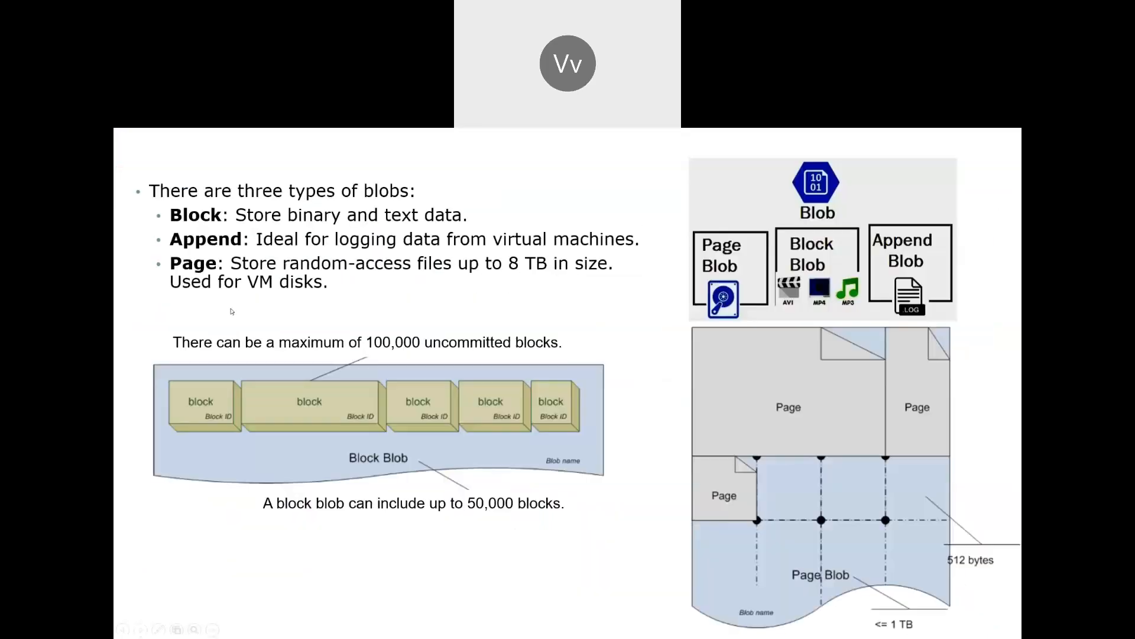
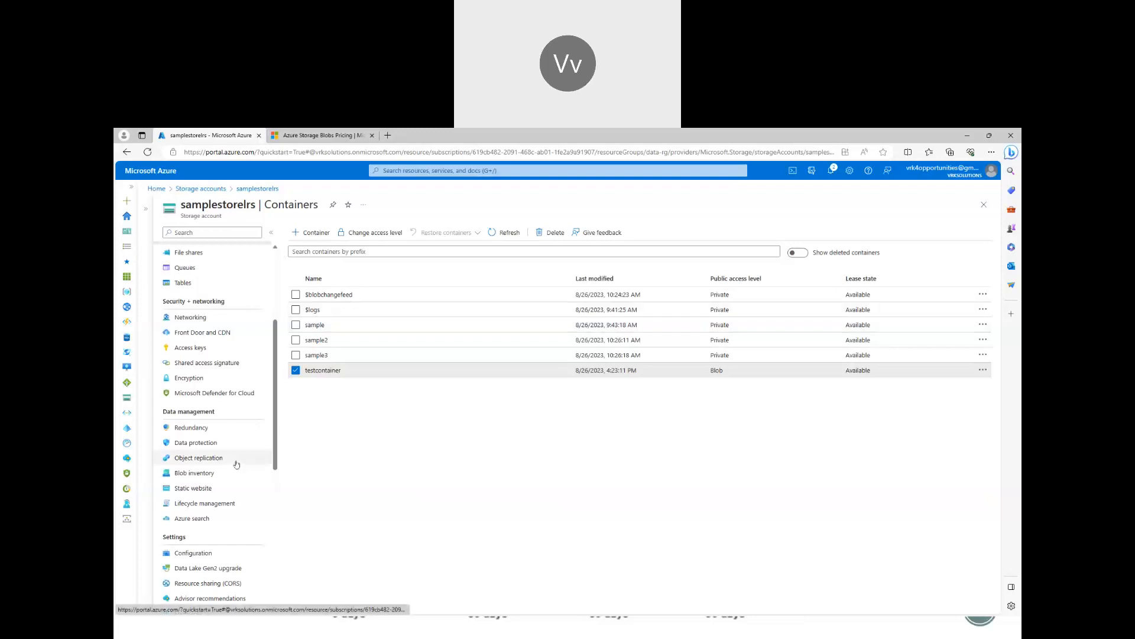
Start a new lifecycle management rule named CoolRule on samplestorelrs, applied to all block base blobs, and proceed to its conditions.
left_click(230, 504)
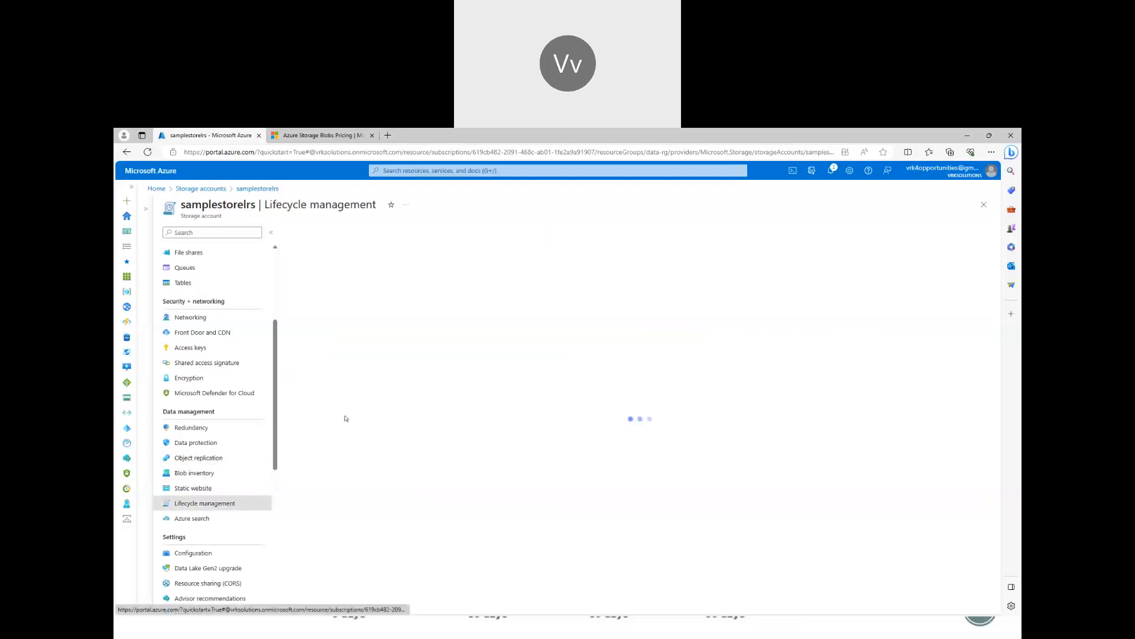
scroll(195, 396, "up", 3)
scroll(196, 409, "down", 3)
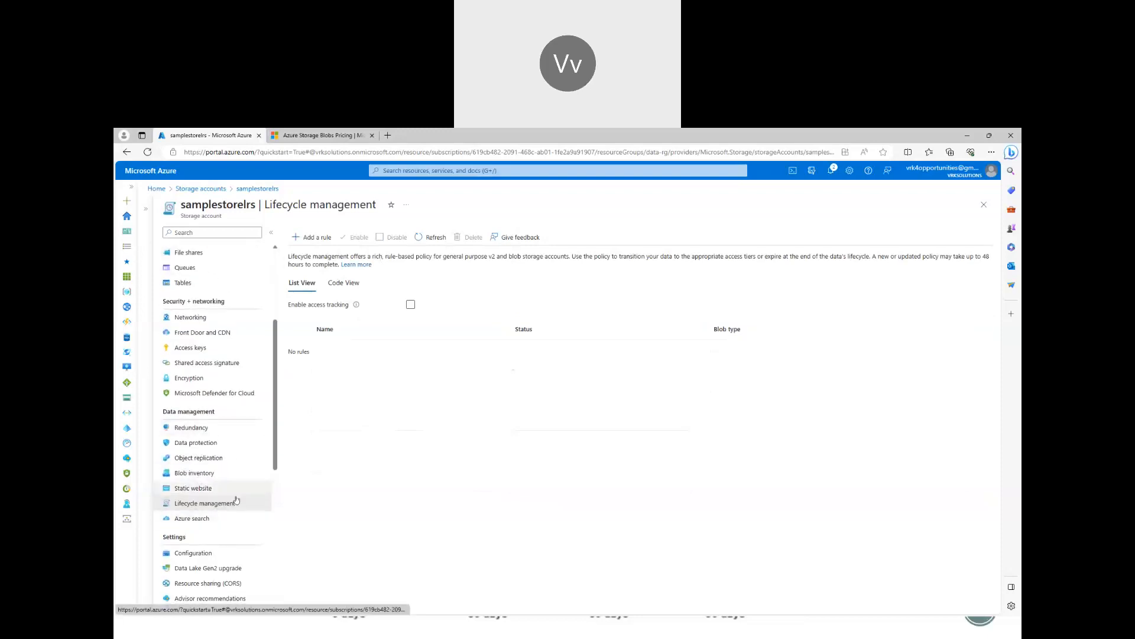
left_click(312, 239)
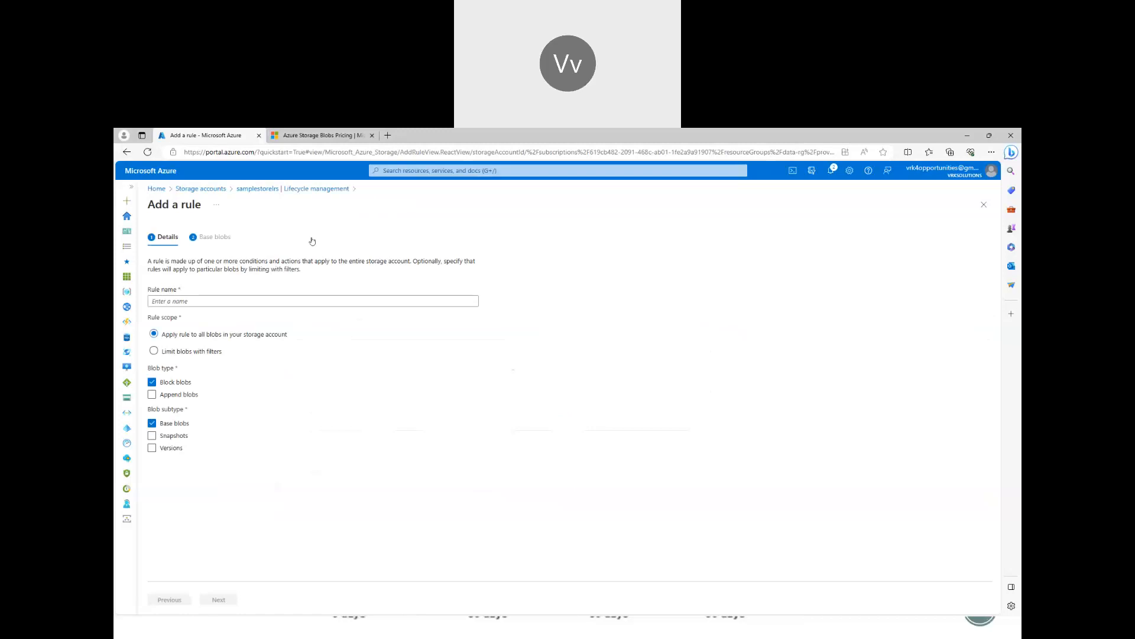
left_click(221, 302)
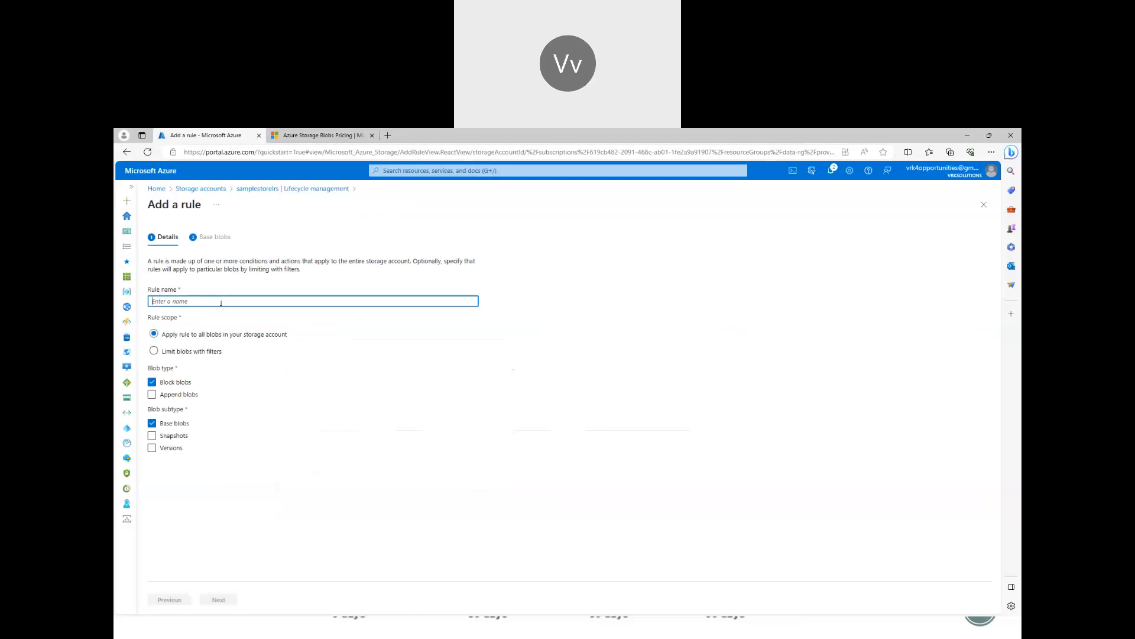
type("s")
key("BackSpace")
type("CoolRule")
left_click(224, 599)
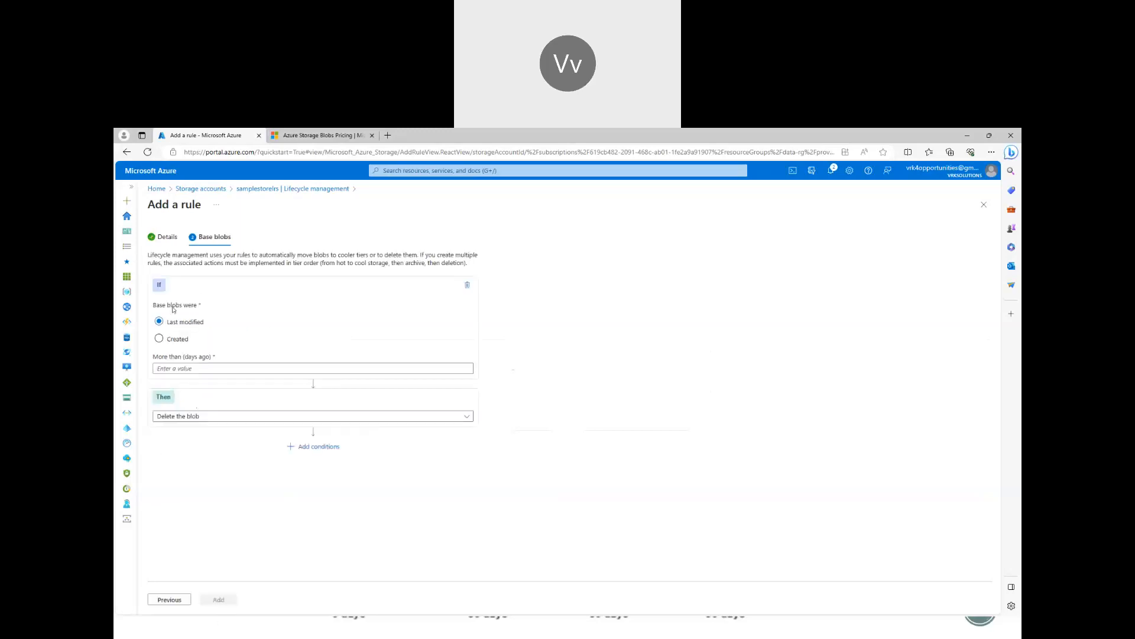
Set CoolRule to move base blobs last modified more than 15 days ago to cool storage, and add the rule.
left_click(202, 369)
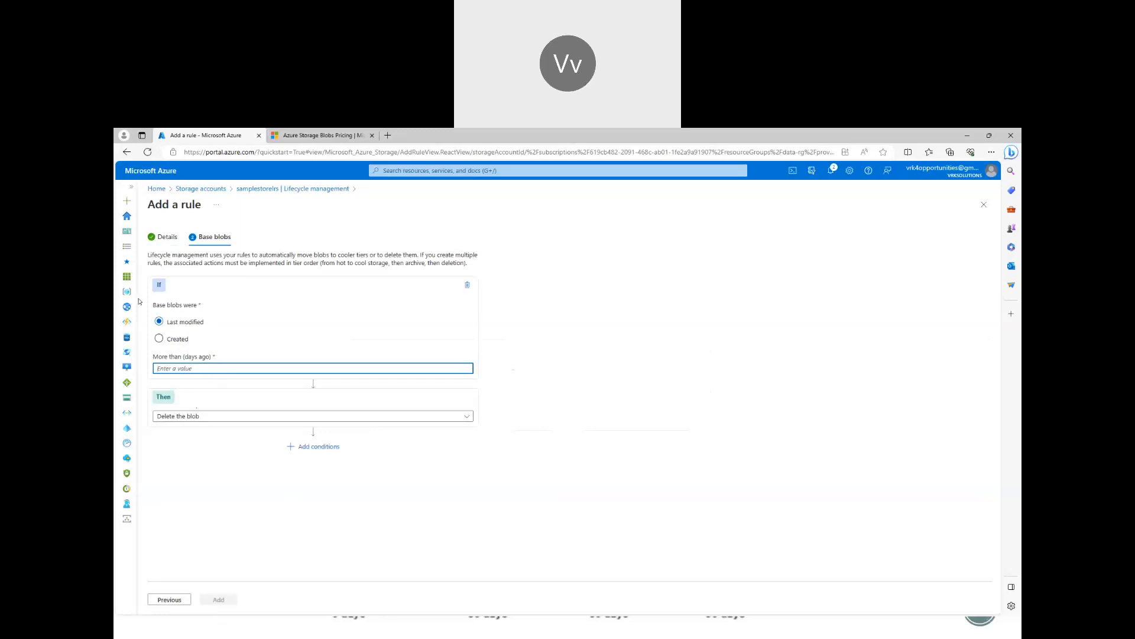
type("3")
key("BackSpace")
type("15")
left_click(217, 416)
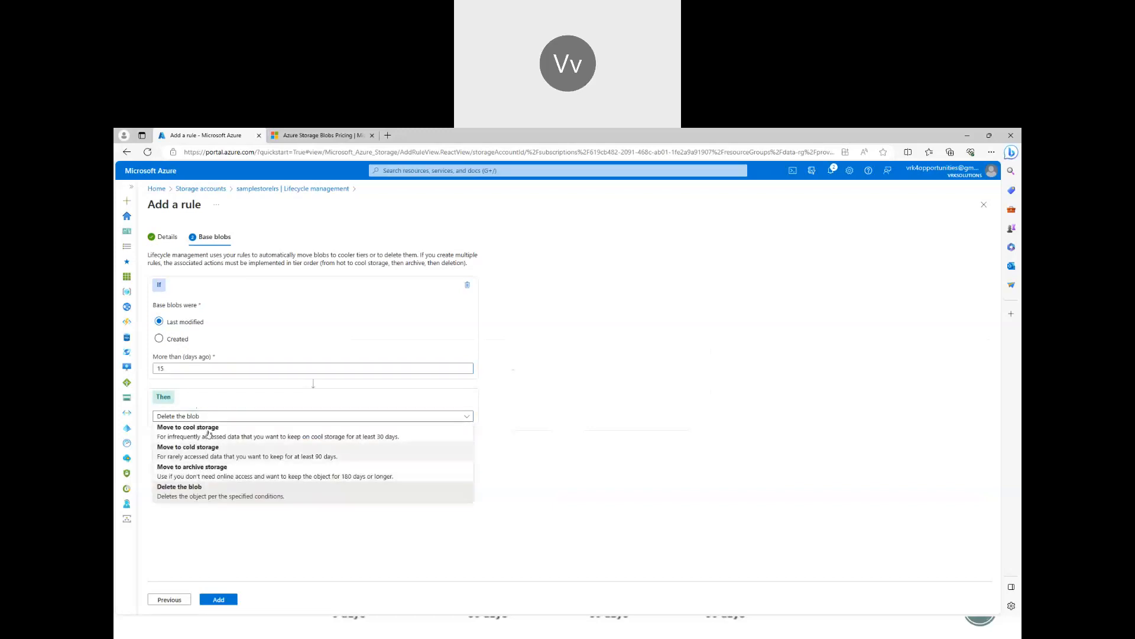
left_click(219, 432)
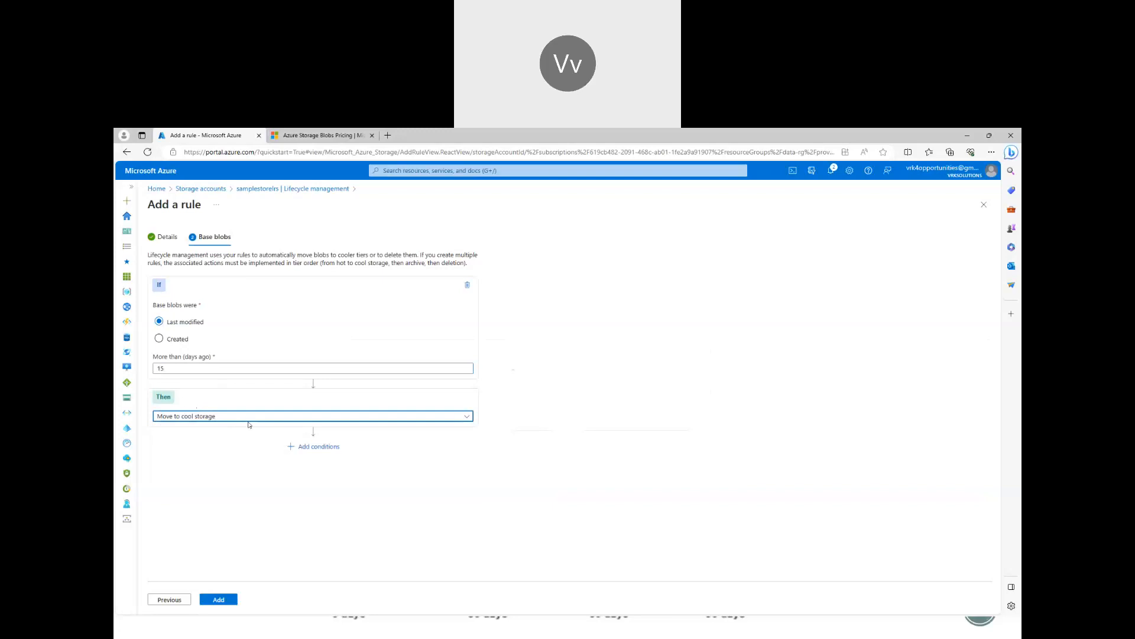
left_click(318, 446)
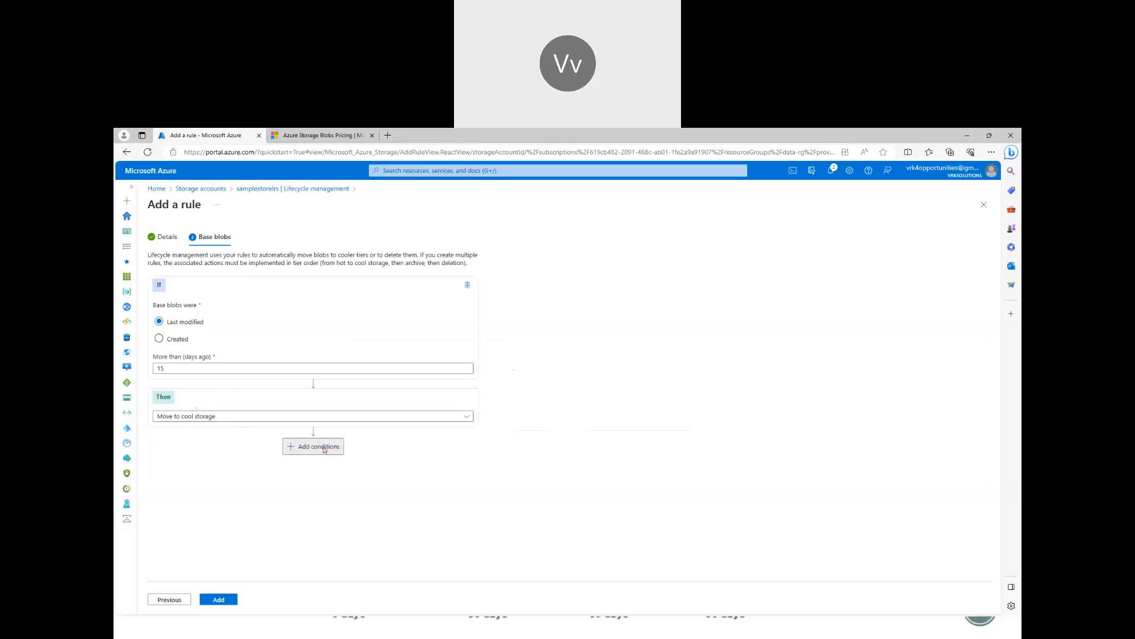
left_click(467, 441)
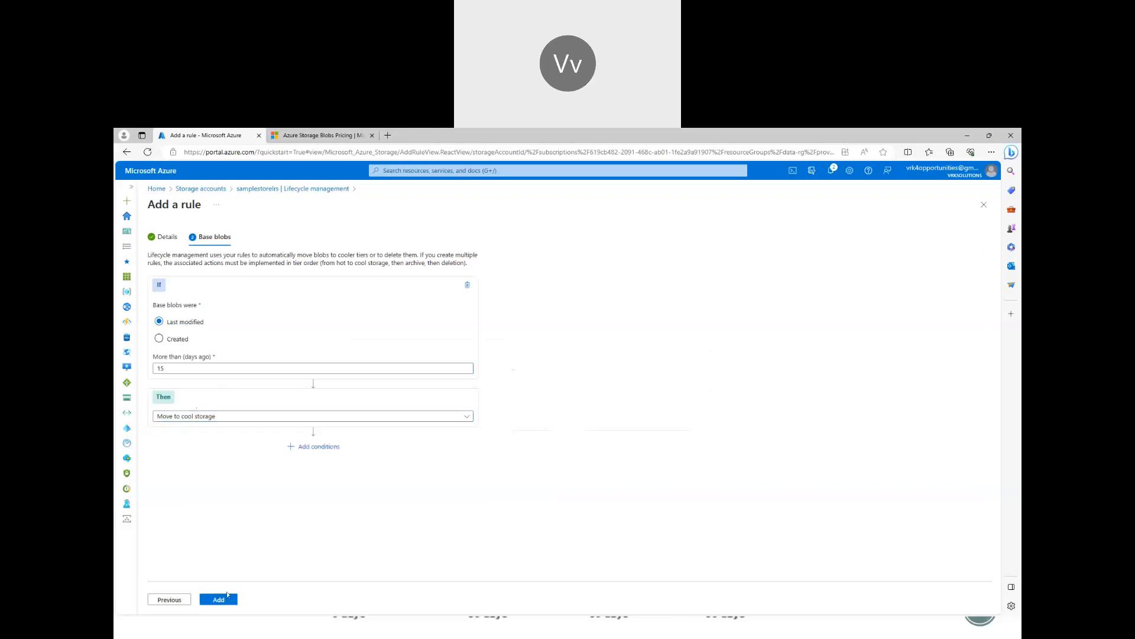
left_click(227, 599)
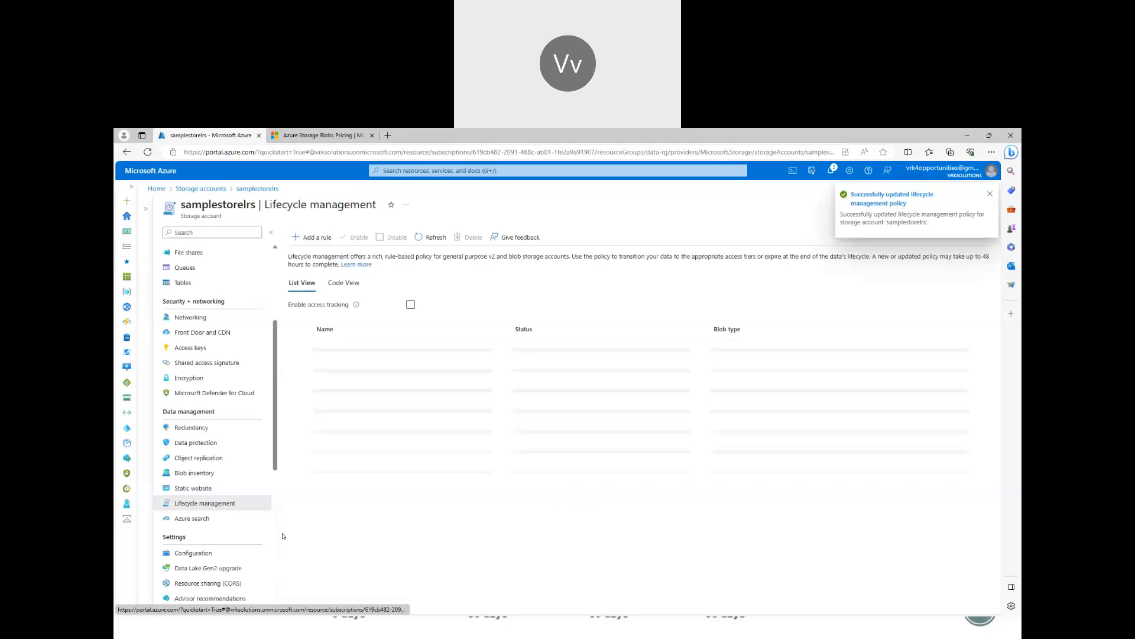
Add a lifecycle rule named ColdRule that moves base blobs last modified more than 60 days ago to cold storage.
left_click(311, 237)
left_click(183, 301)
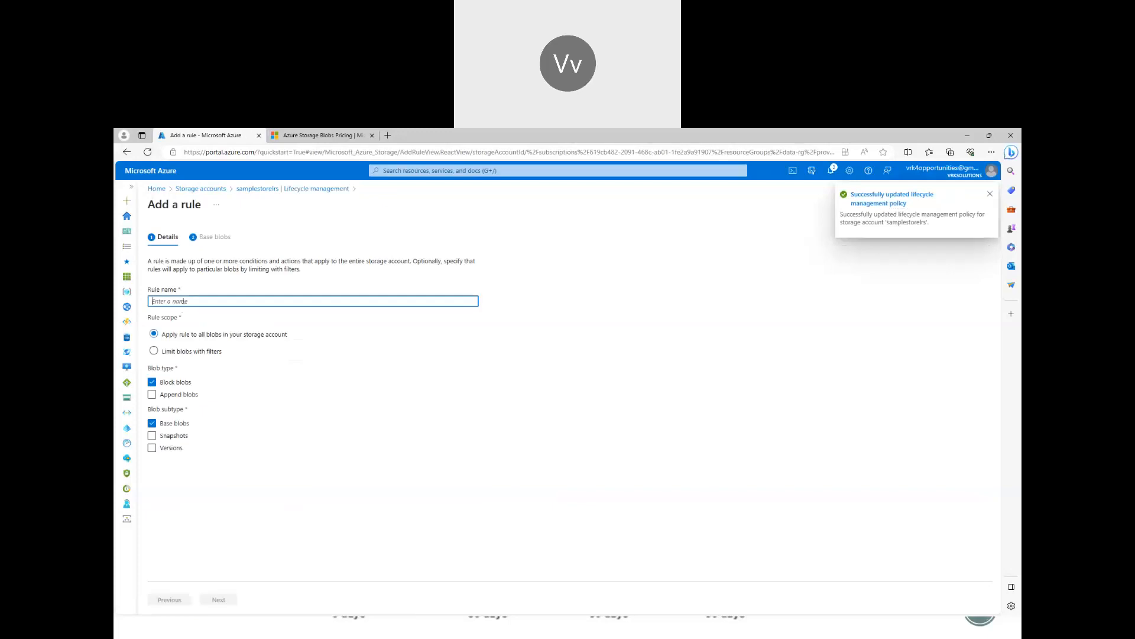
type("ColdRule")
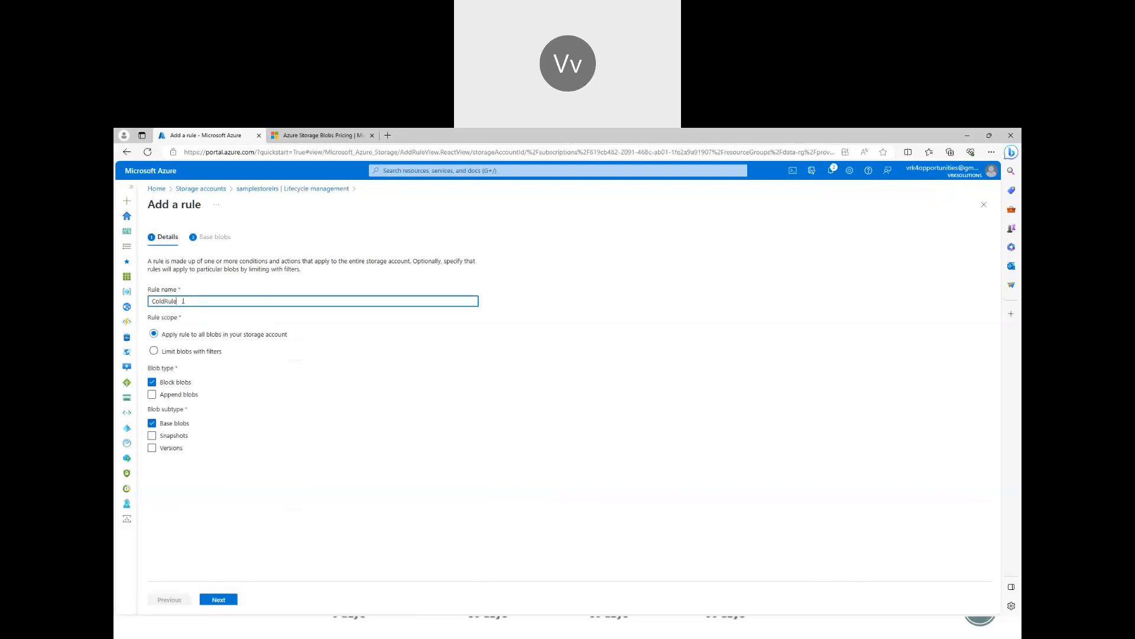
left_click(219, 599)
left_click(206, 369)
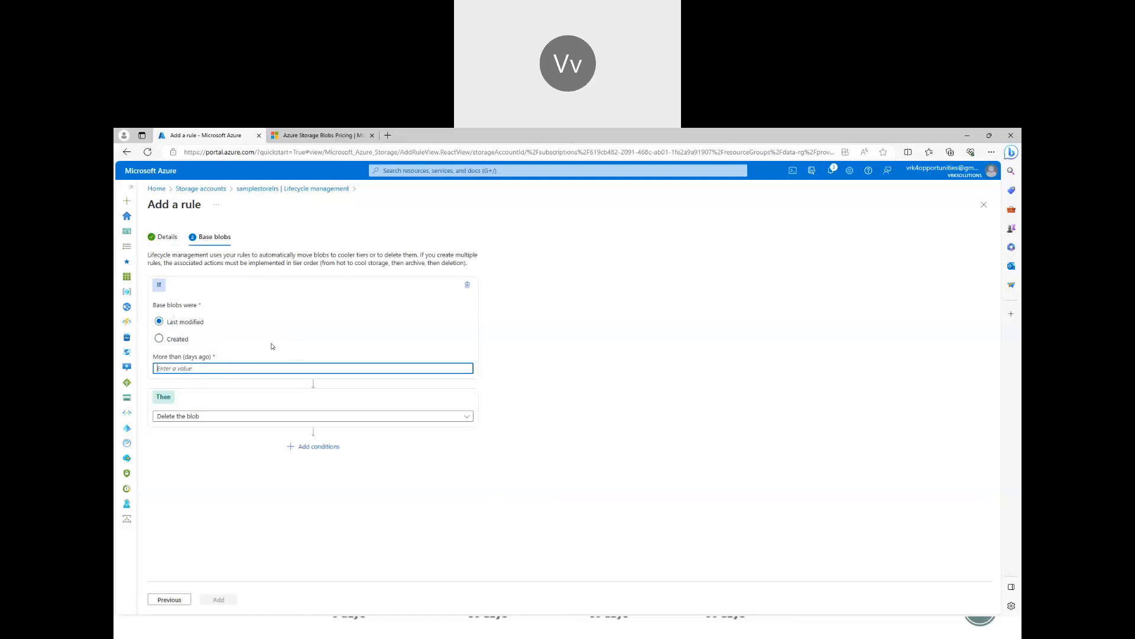
type("60")
left_click(236, 411)
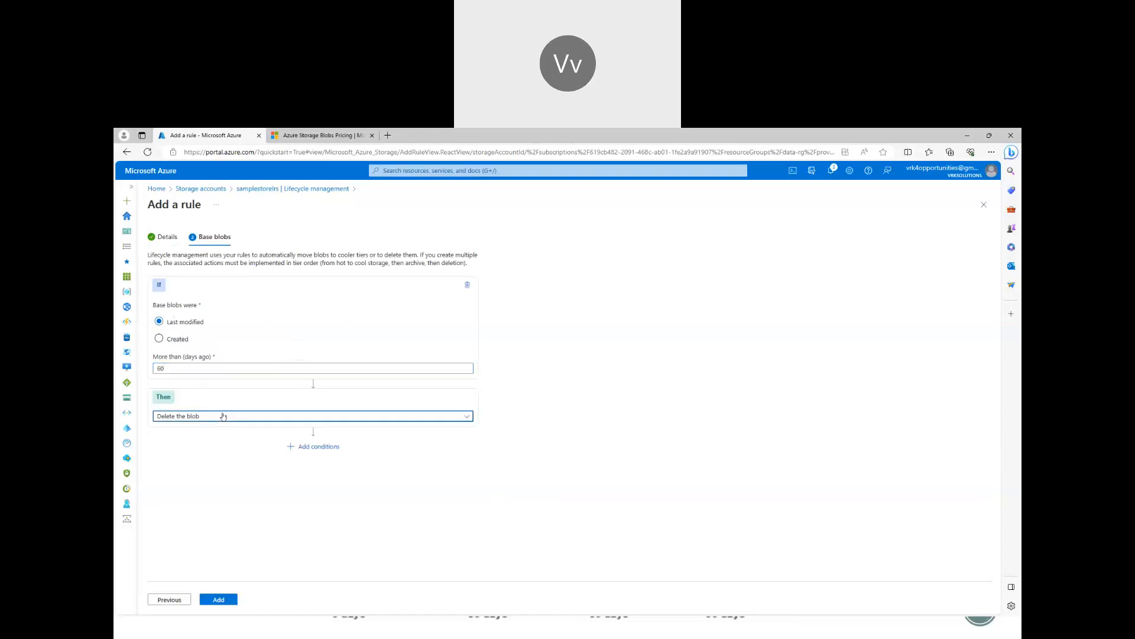
left_click(218, 456)
left_click(220, 601)
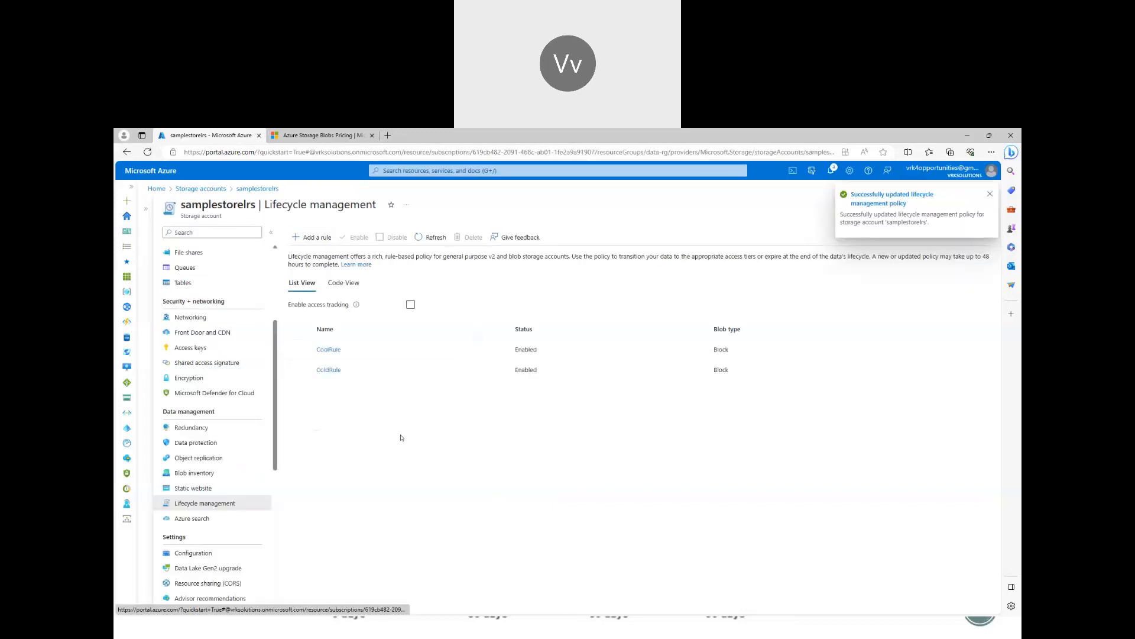
Start another lifecycle rule named ArchiveRule with the default scope and blob types, and proceed to its conditions.
left_click(311, 237)
left_click(192, 301)
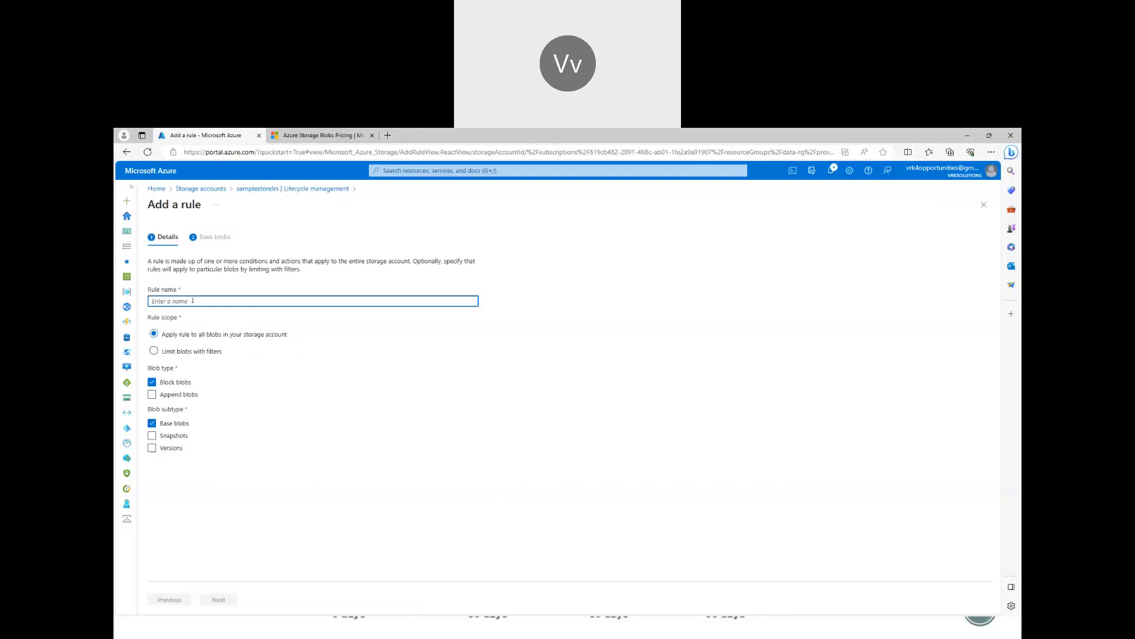
type("ArchiveRule")
left_click(219, 599)
Set ArchiveRule to move base blobs last modified more than 210 days ago to archive storage, and add the rule.
left_click(227, 370)
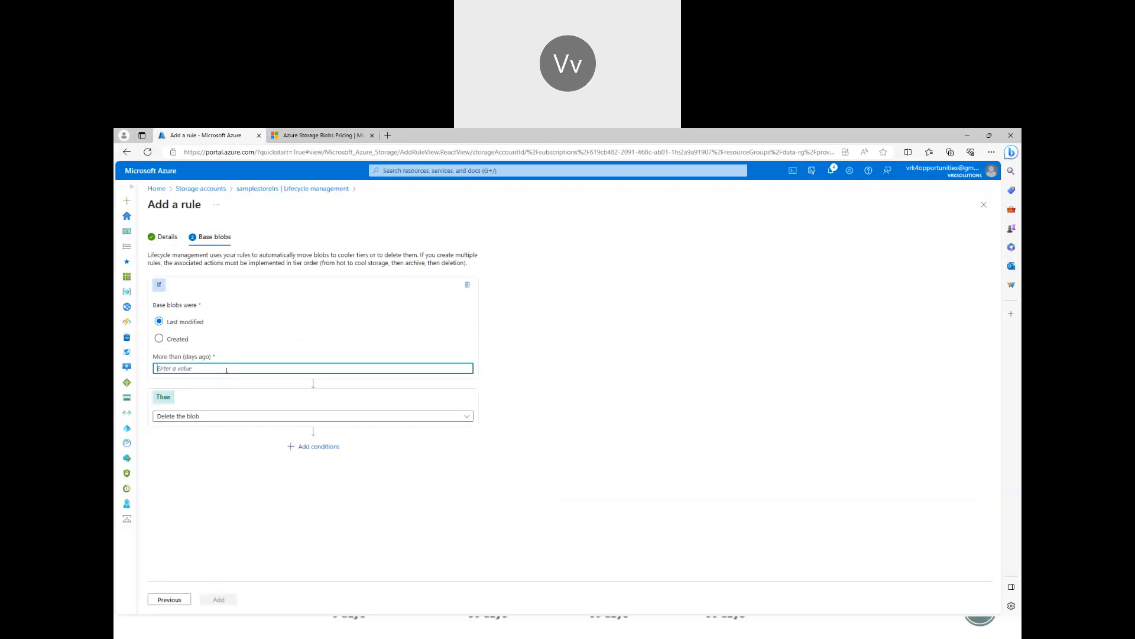
type("200")
key("BackSpace")
key("BackSpace")
type("10")
left_click(228, 417)
left_click(195, 467)
left_click(215, 598)
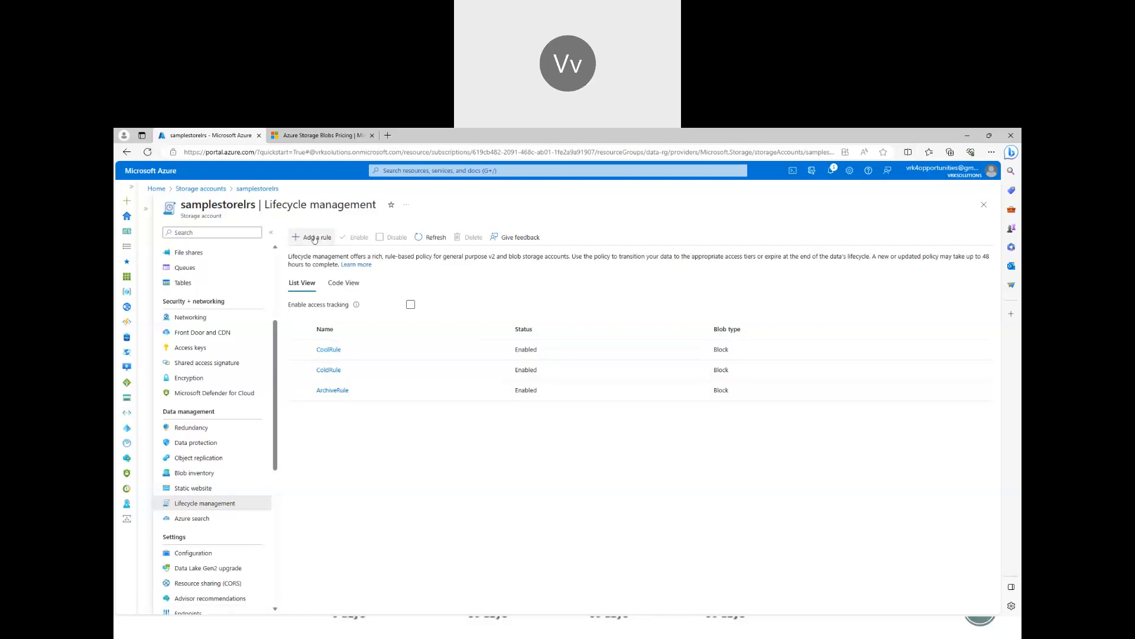
left_click(314, 237)
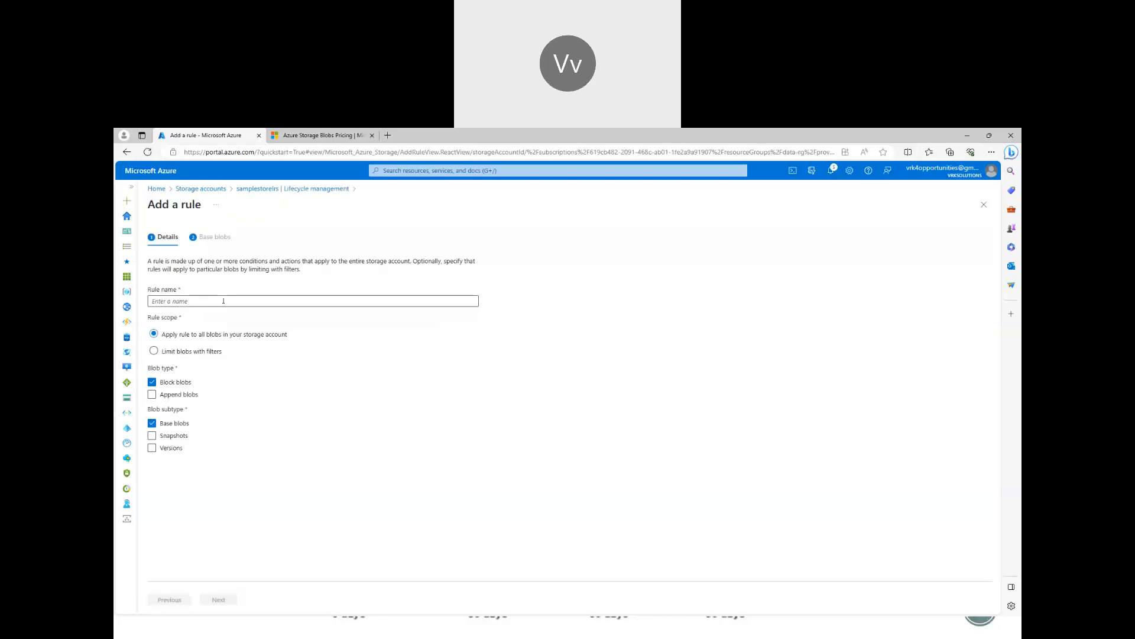
left_click(224, 301)
type("Rule")
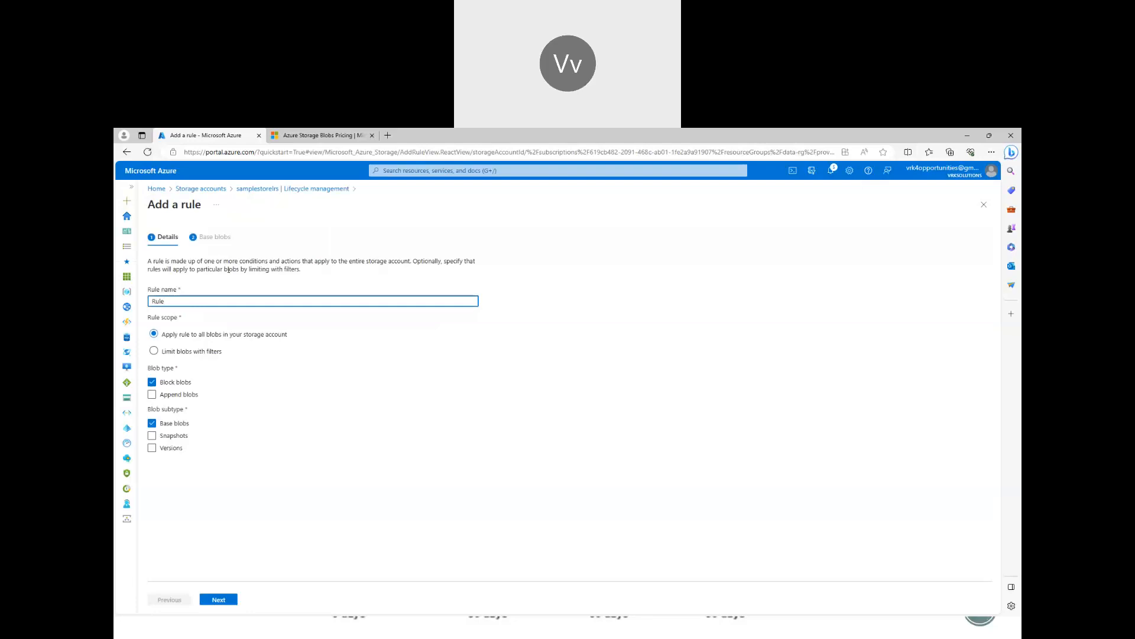
left_click(278, 188)
left_click(329, 350)
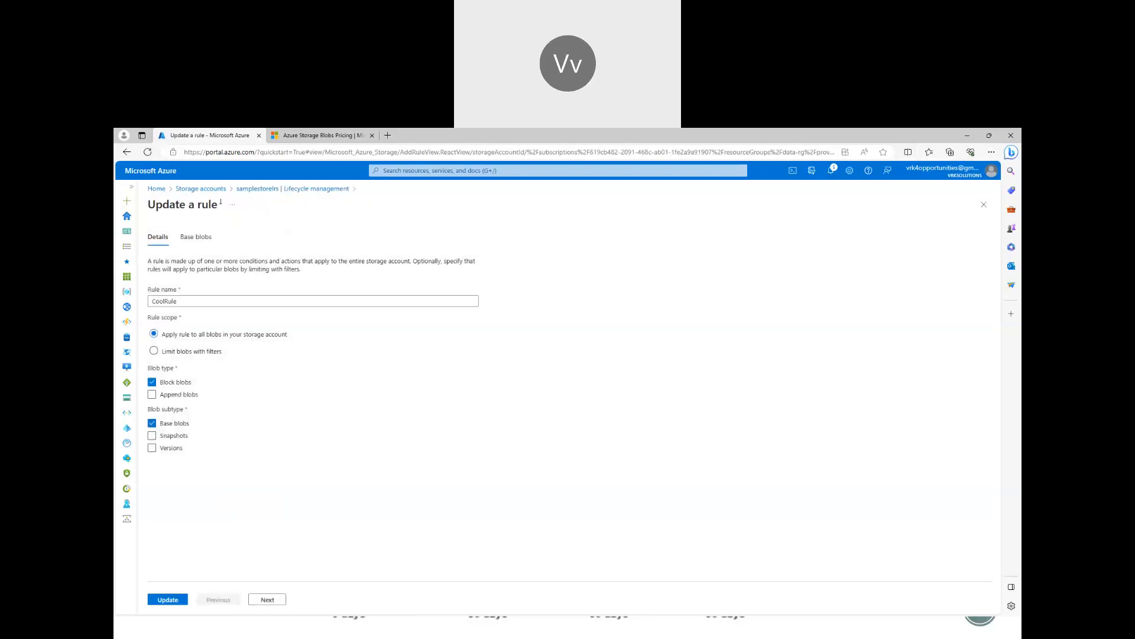
left_click(278, 189)
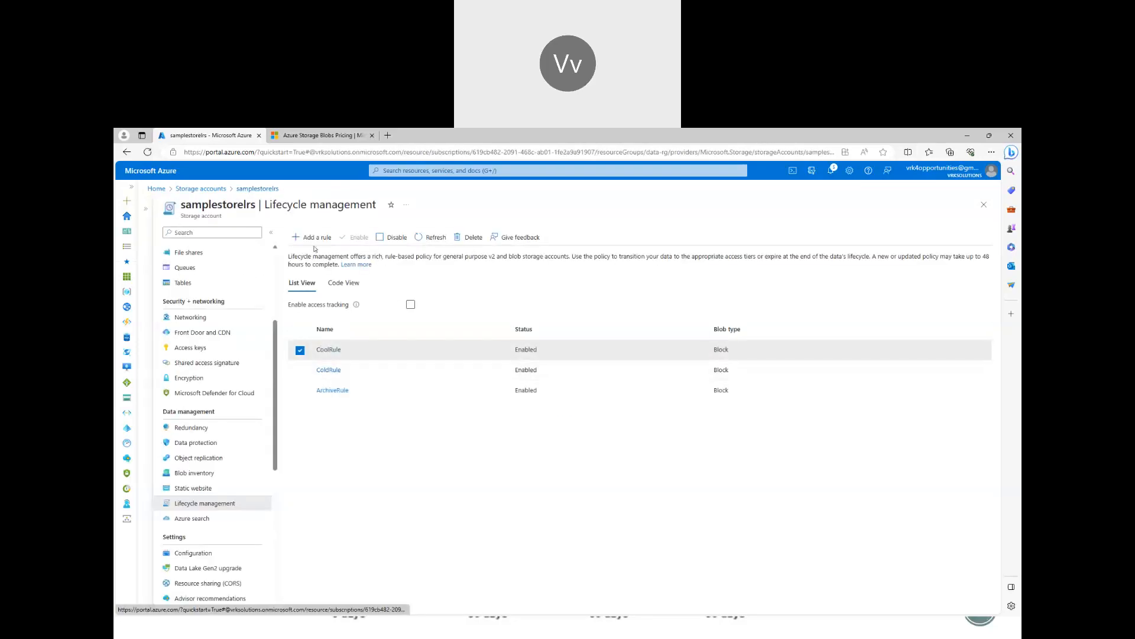
Start a lifecycle rule named DeleteRule with its scope limited by blob filters, and review its details.
left_click(313, 238)
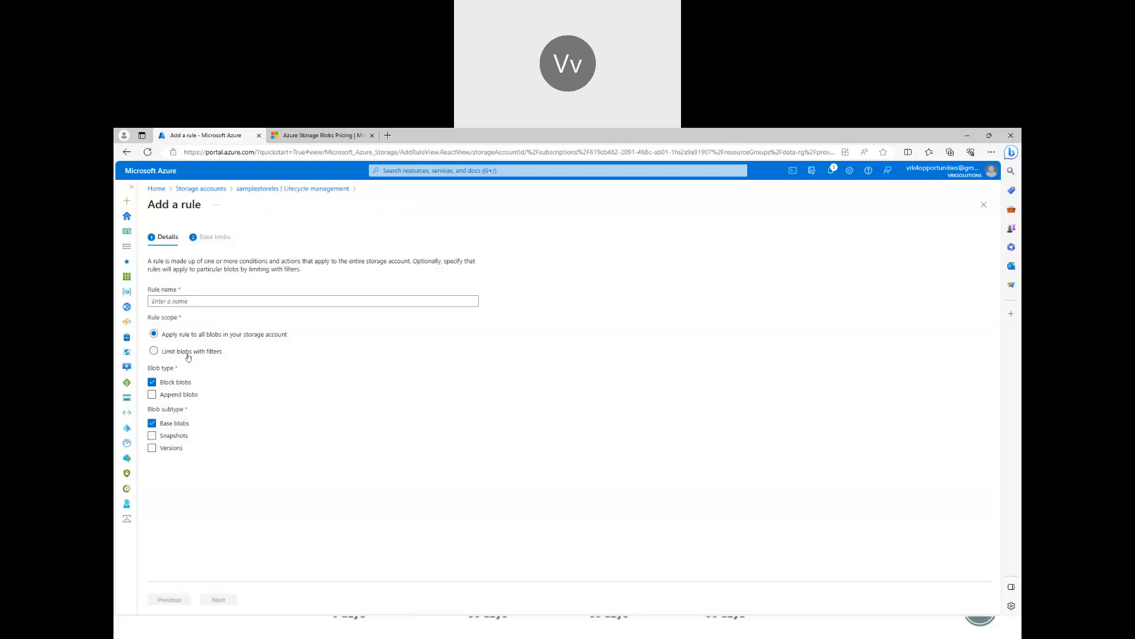
left_click(188, 355)
left_click(182, 299)
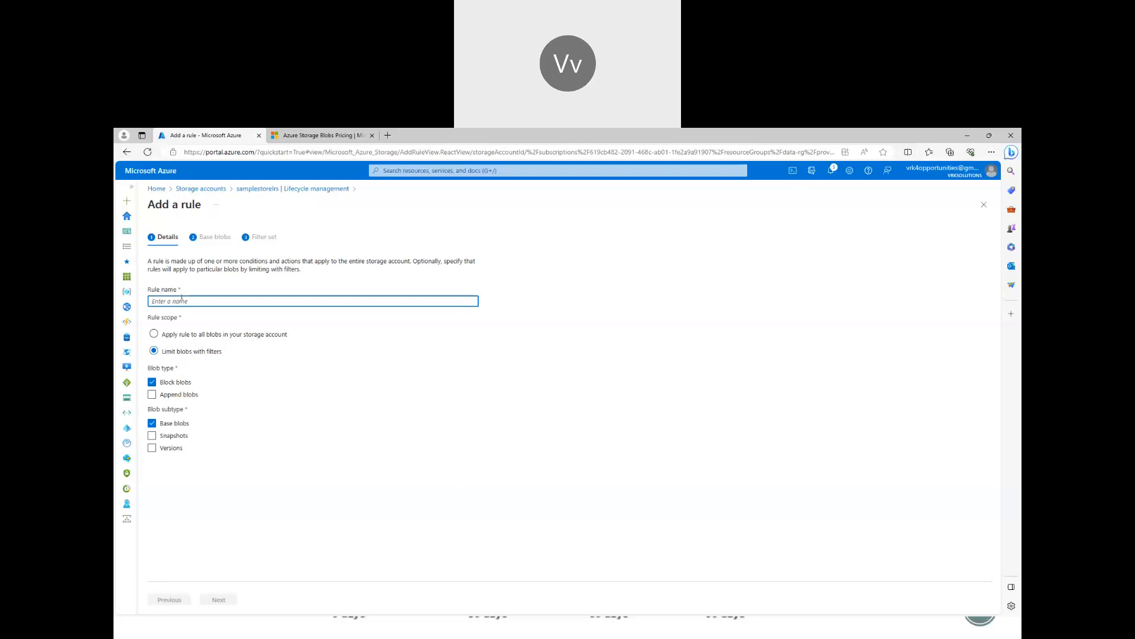
type("DeleteRule")
left_click(227, 601)
left_click(165, 237)
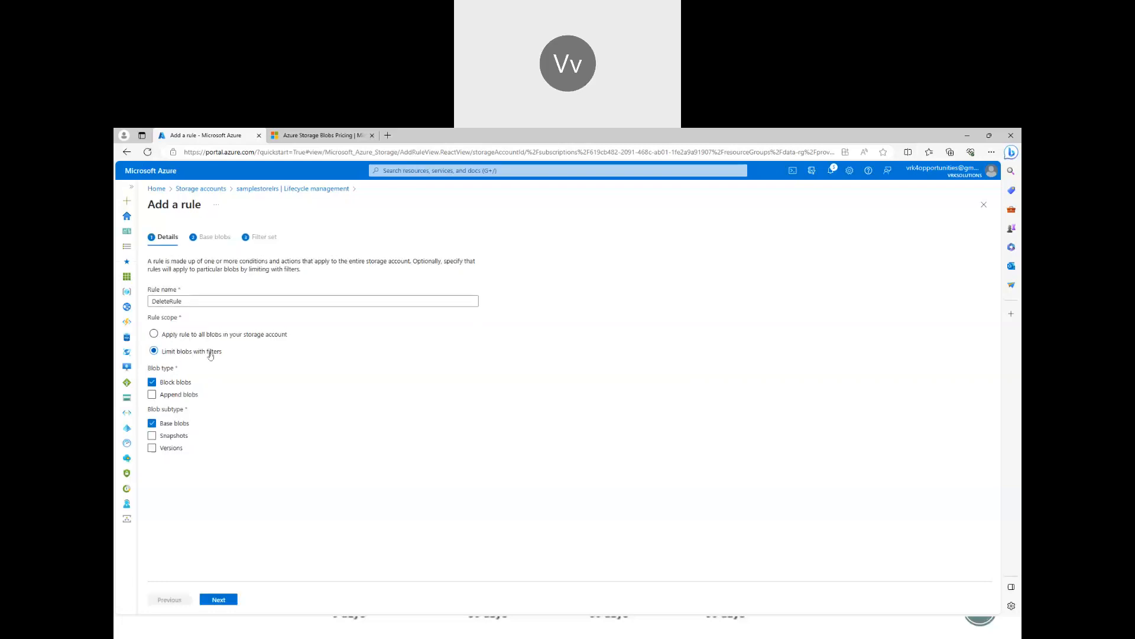
Set DeleteRule to delete blobs last modified more than 360 days ago, view the filter set options, and leave the rule without adding it.
left_click(221, 600)
left_click(190, 370)
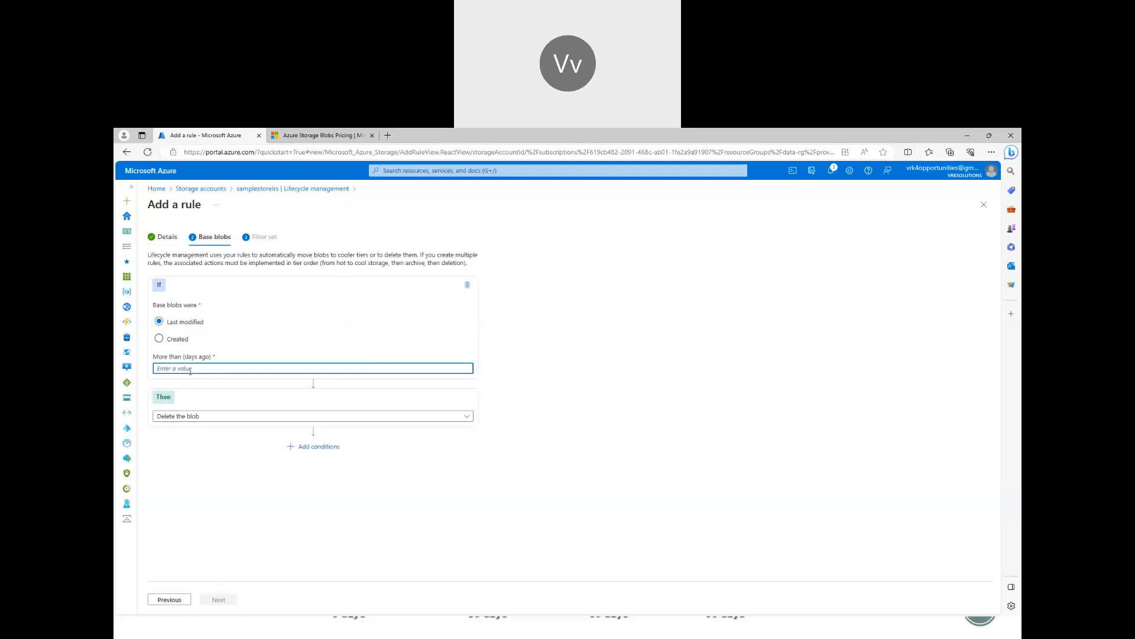
type("360")
left_click(216, 600)
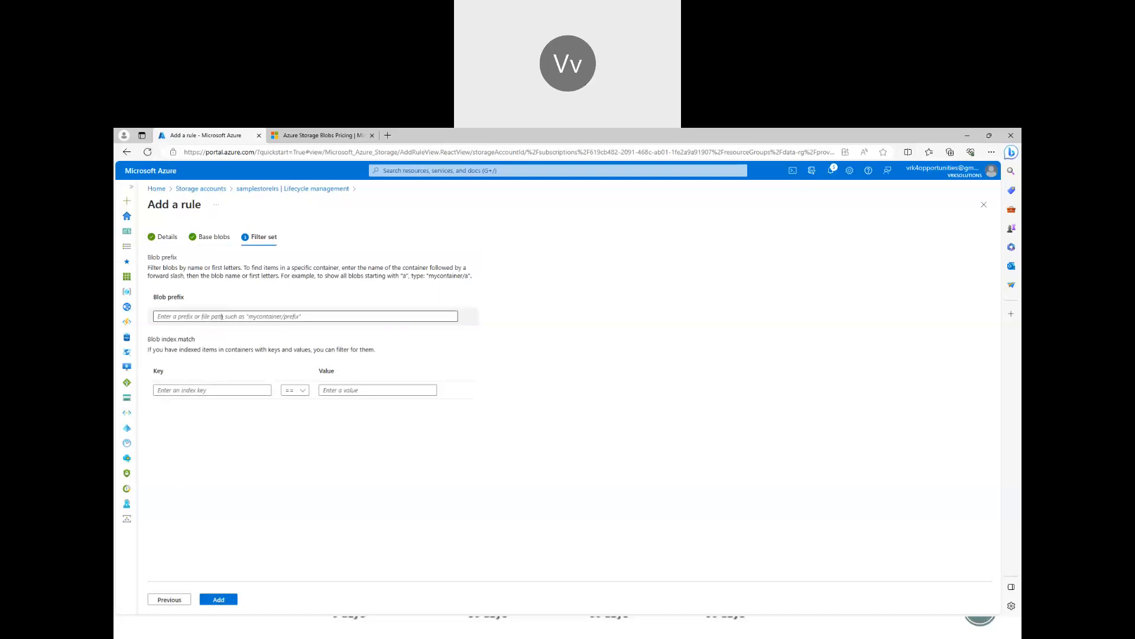
left_click(223, 318)
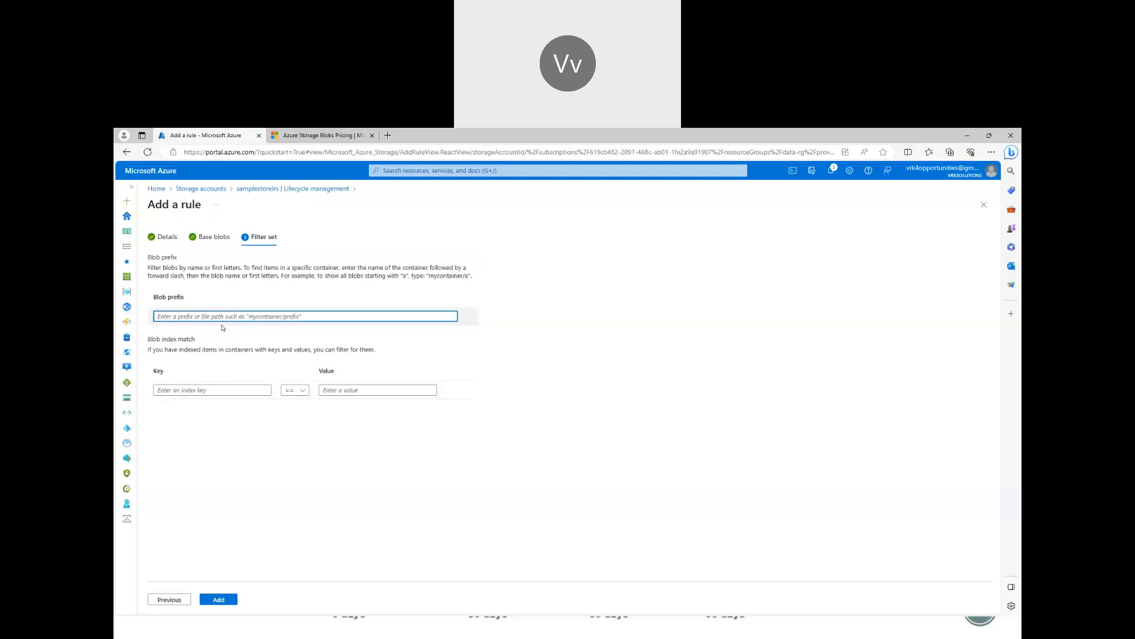
left_click(172, 240)
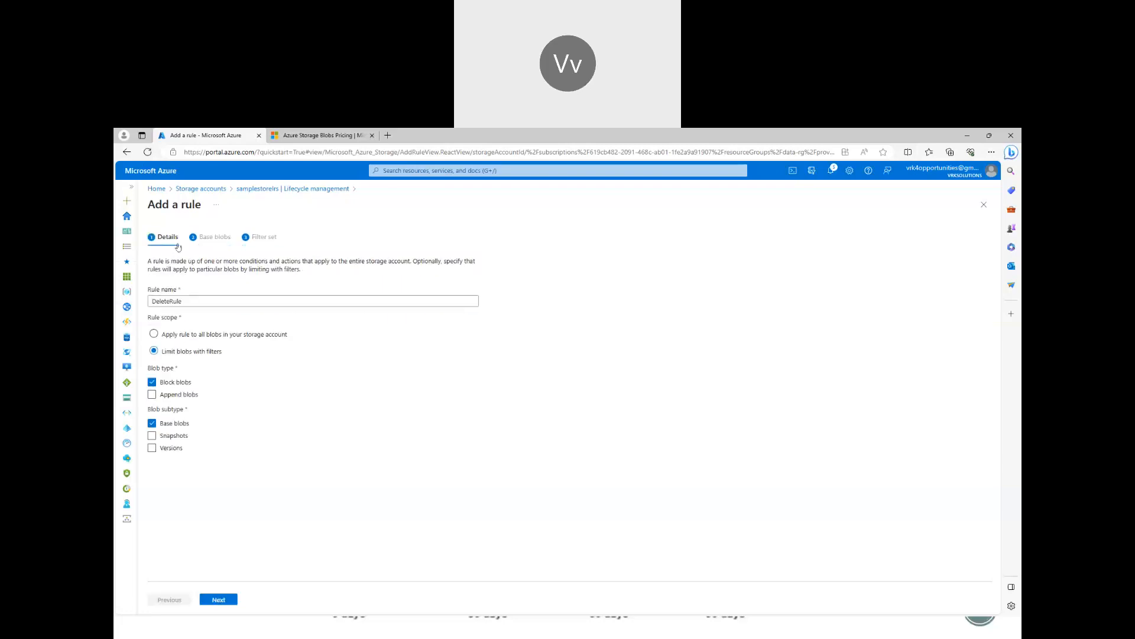
left_click(281, 189)
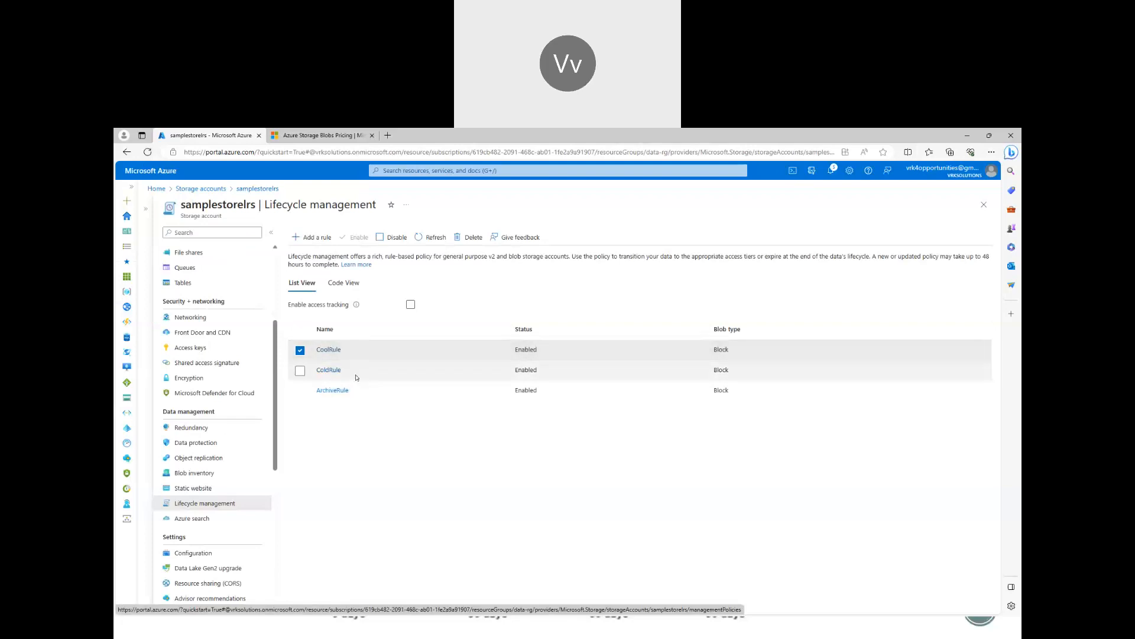
Add a second condition to CoolRule moving base blobs last modified more than 45 days ago to cold storage.
left_click(328, 350)
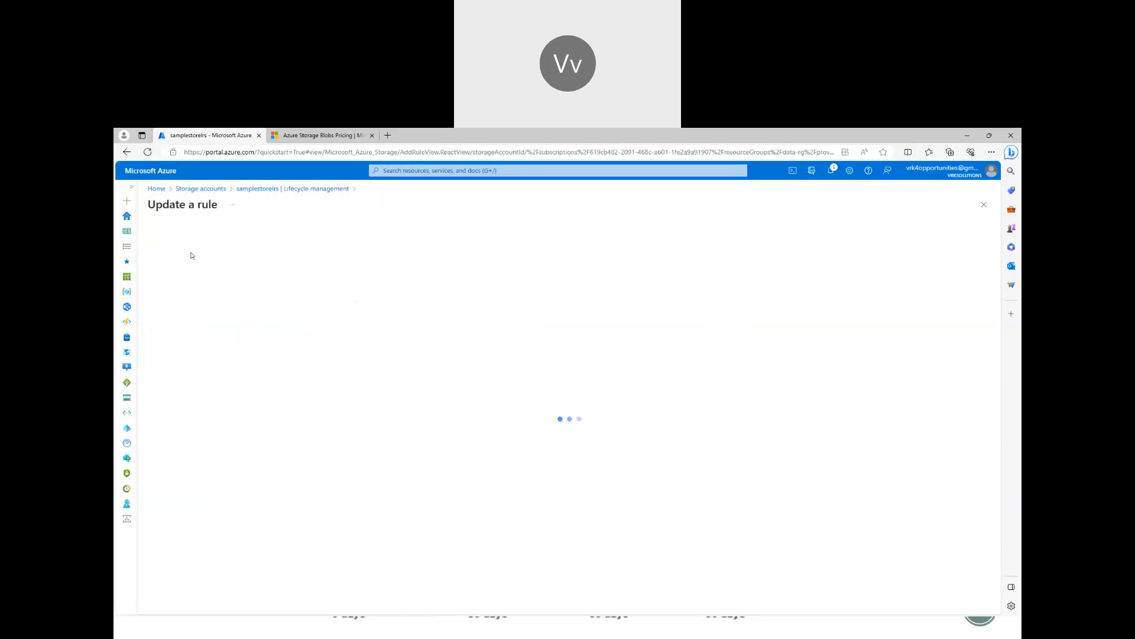
left_click(194, 238)
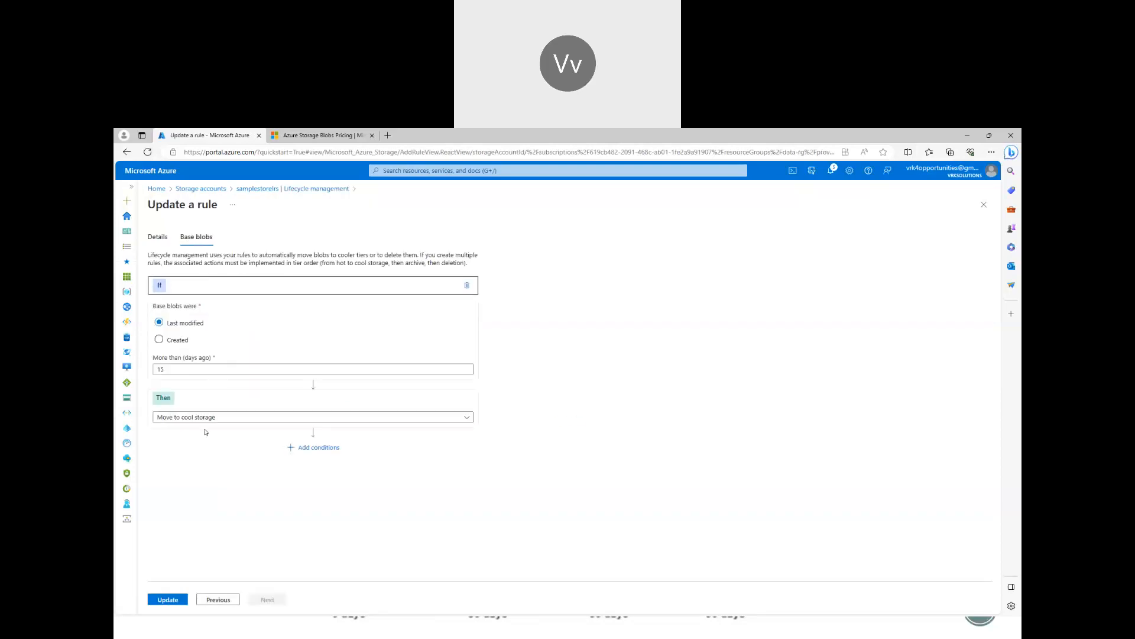
left_click(307, 447)
left_click(216, 524)
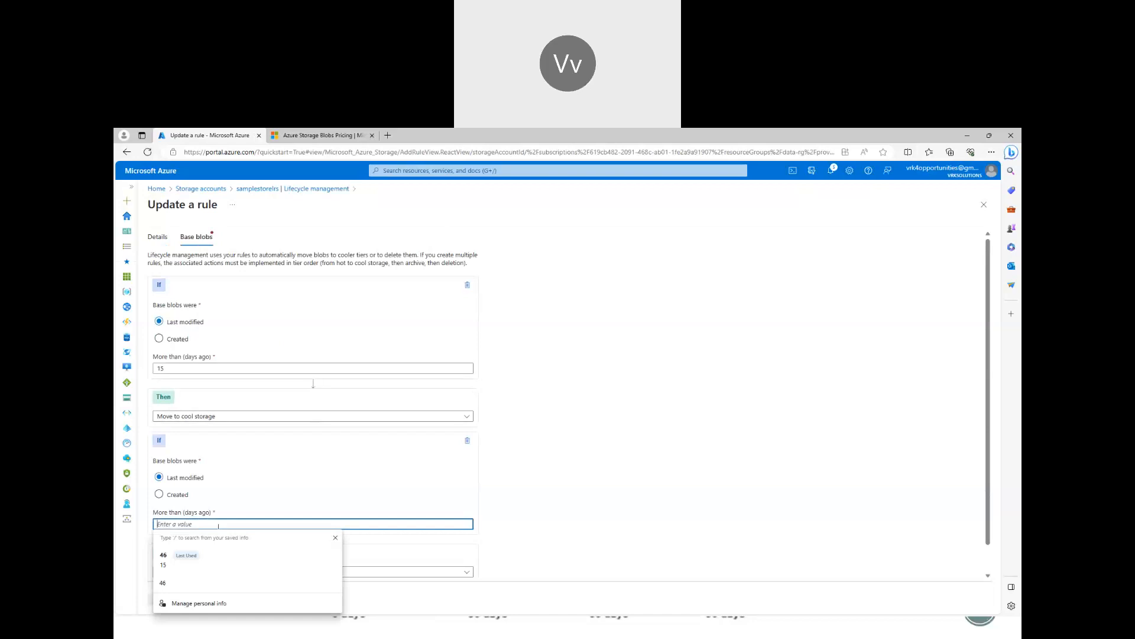
type("45")
scroll(213, 578, "down", 1)
scroll(338, 542, "up", 1)
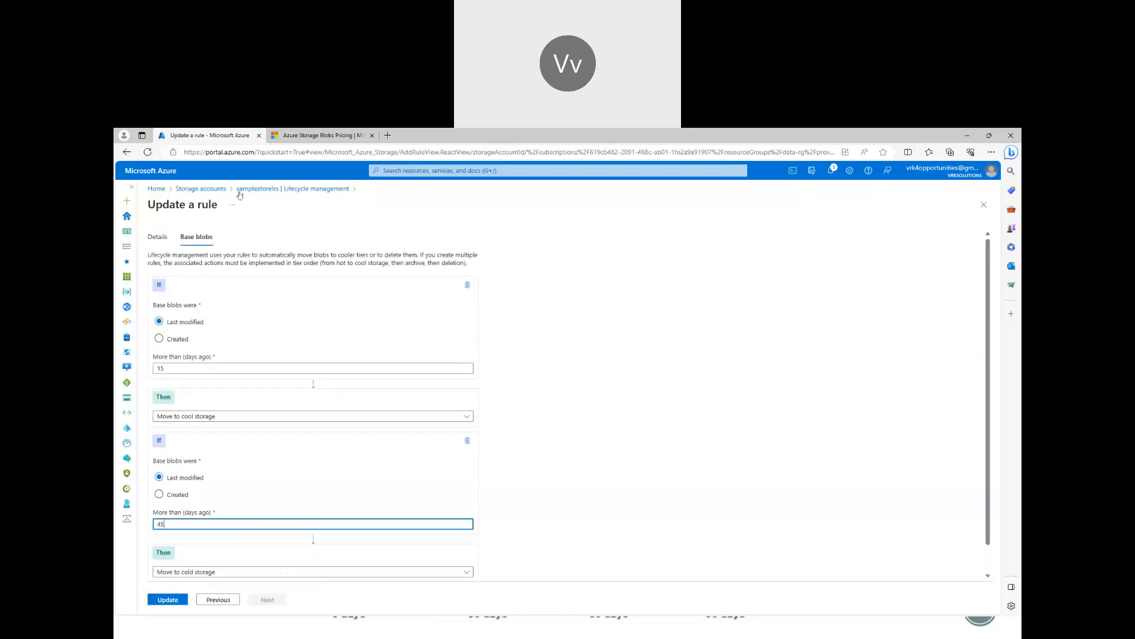
Review CoolRule's details and conditions, try limiting its scope with blob filters, and leave the rule without updating it.
left_click(158, 240)
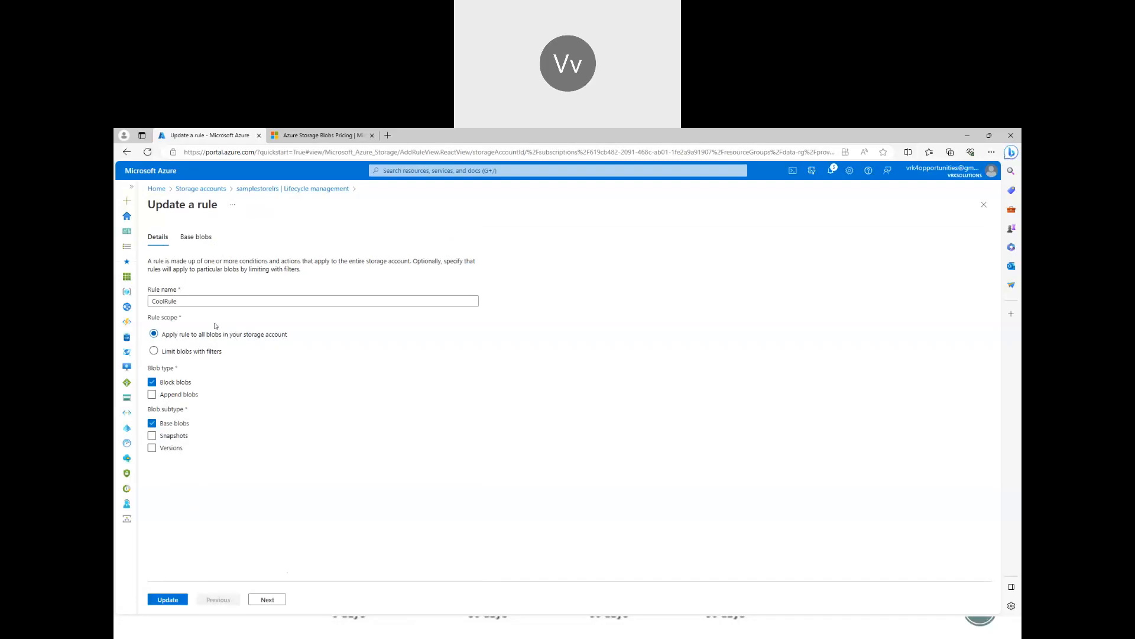
left_click(194, 238)
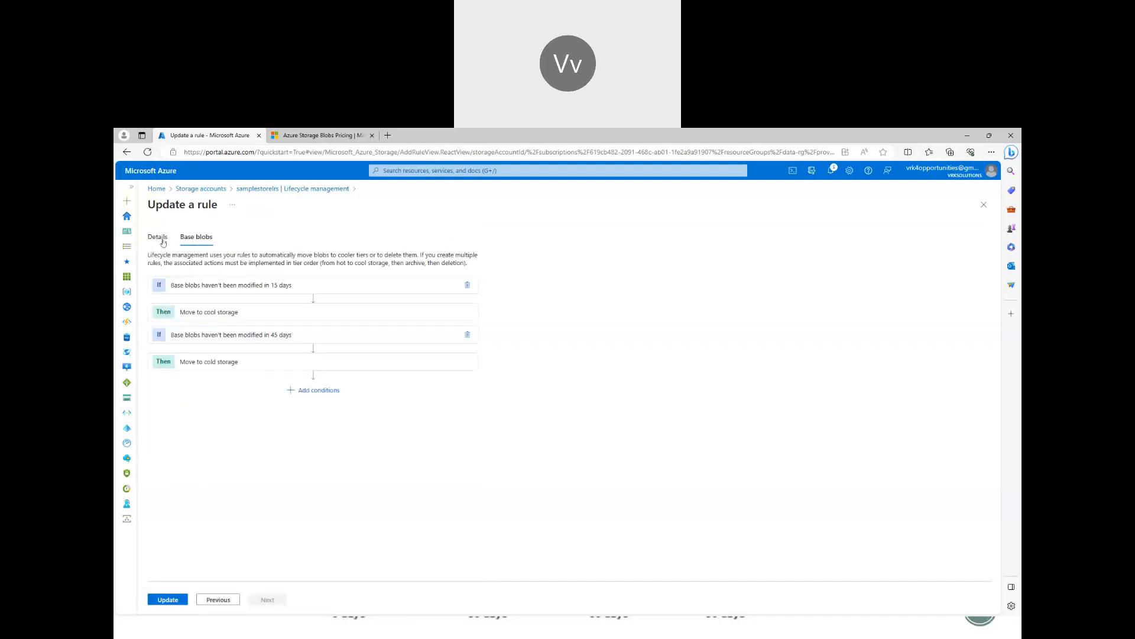
left_click(161, 239)
left_click(209, 353)
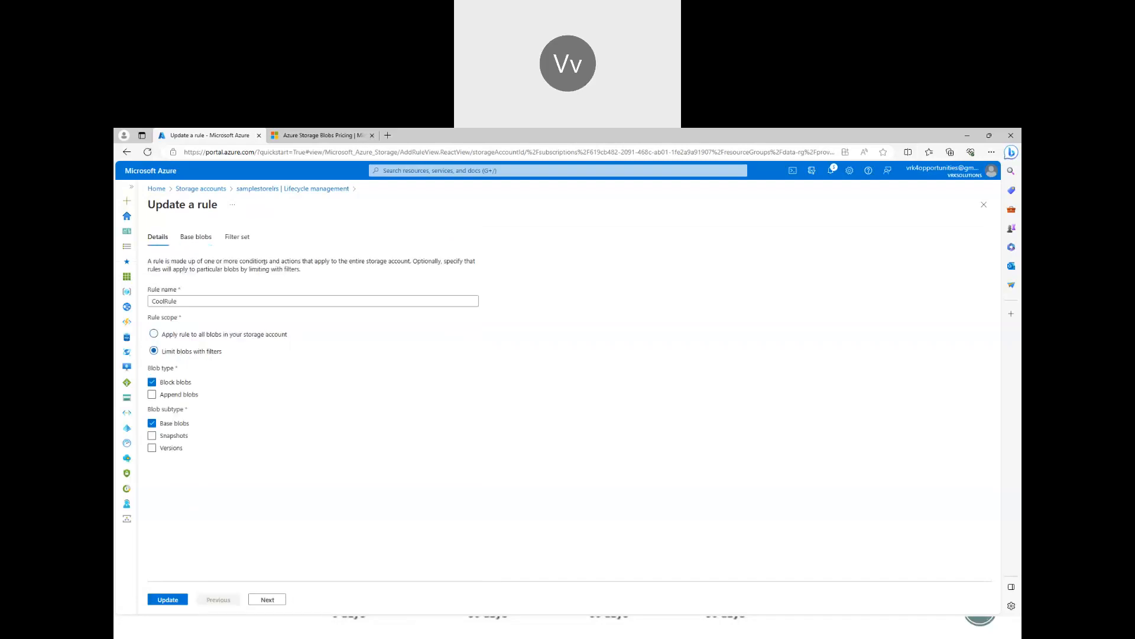
left_click(245, 188)
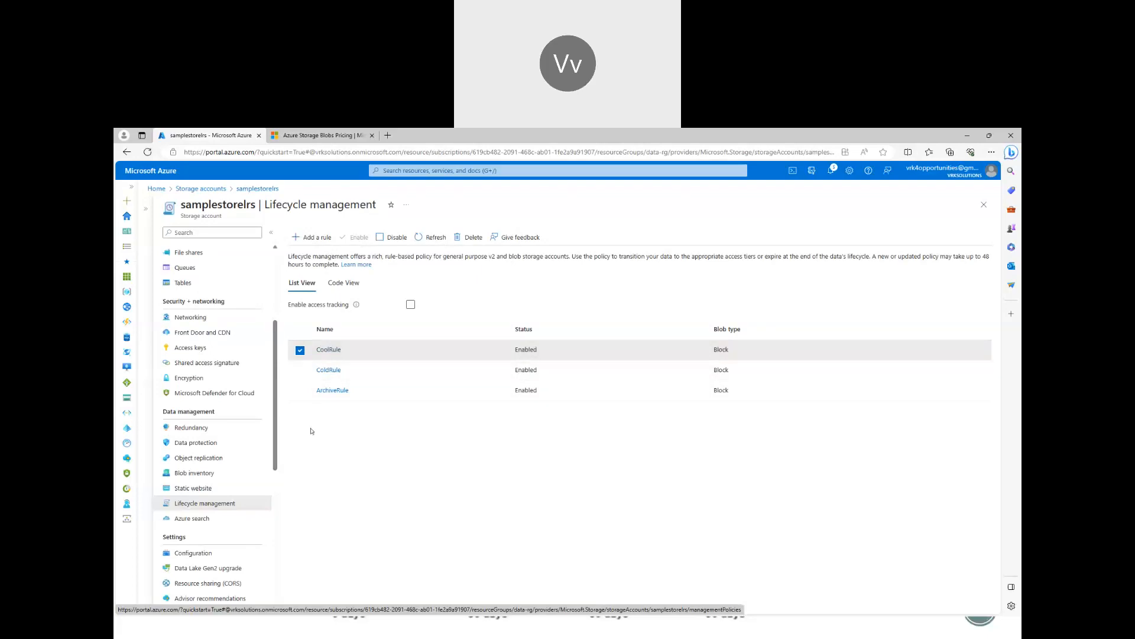
left_click(300, 370)
left_click(300, 391)
left_click(300, 349)
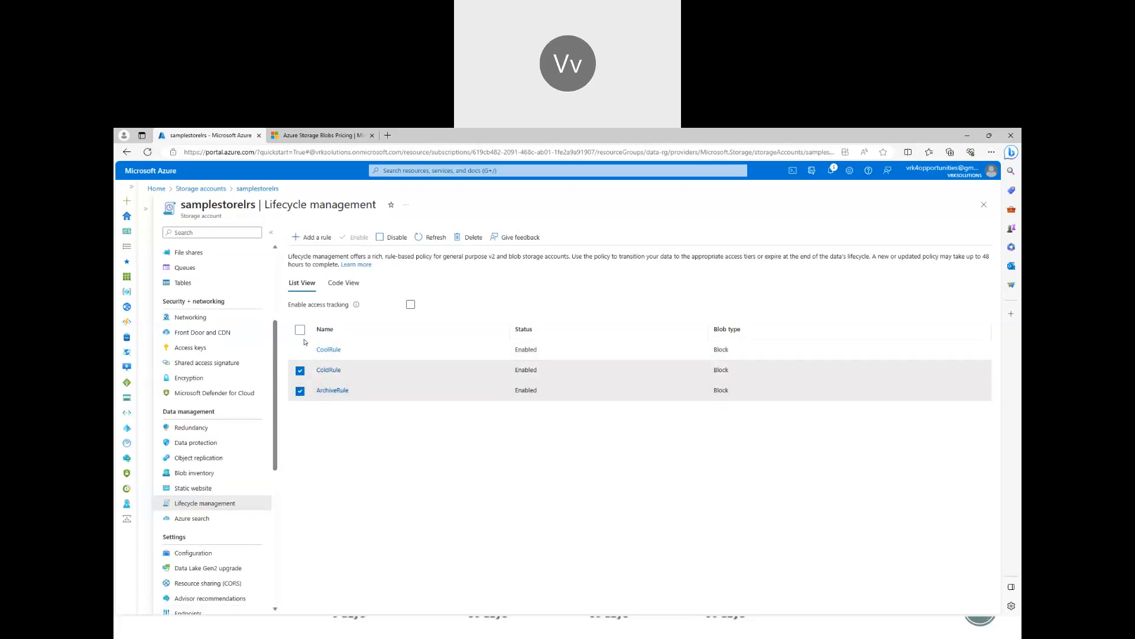
left_click(300, 370)
left_click(299, 390)
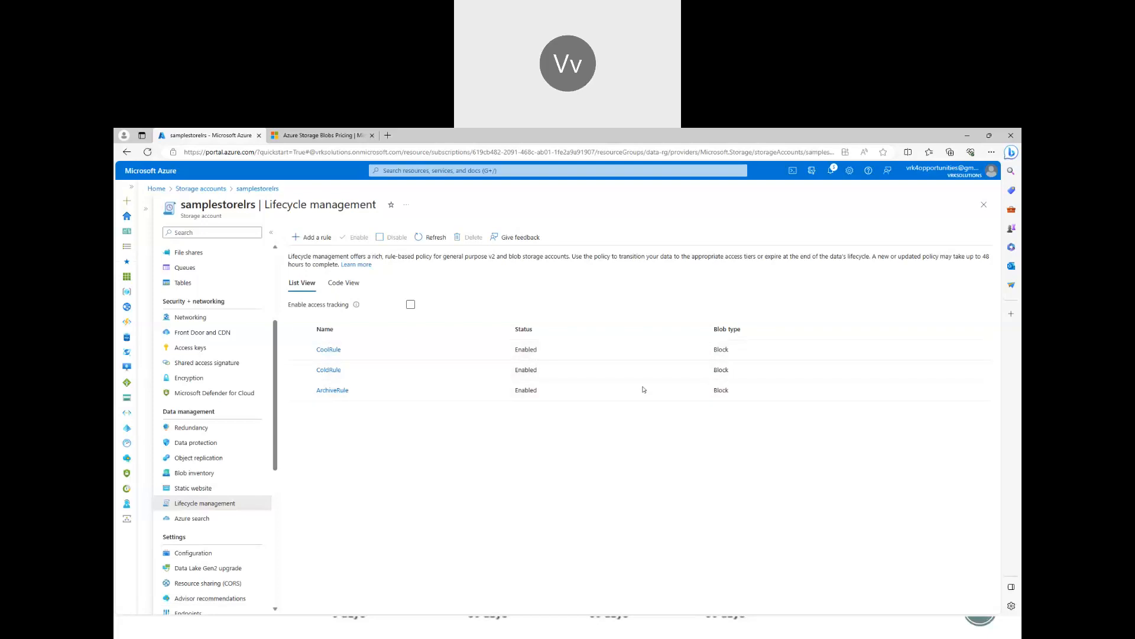
Open CoolRule, review its details and base blob conditions, and return to the lifecycle rule list.
left_click(300, 350)
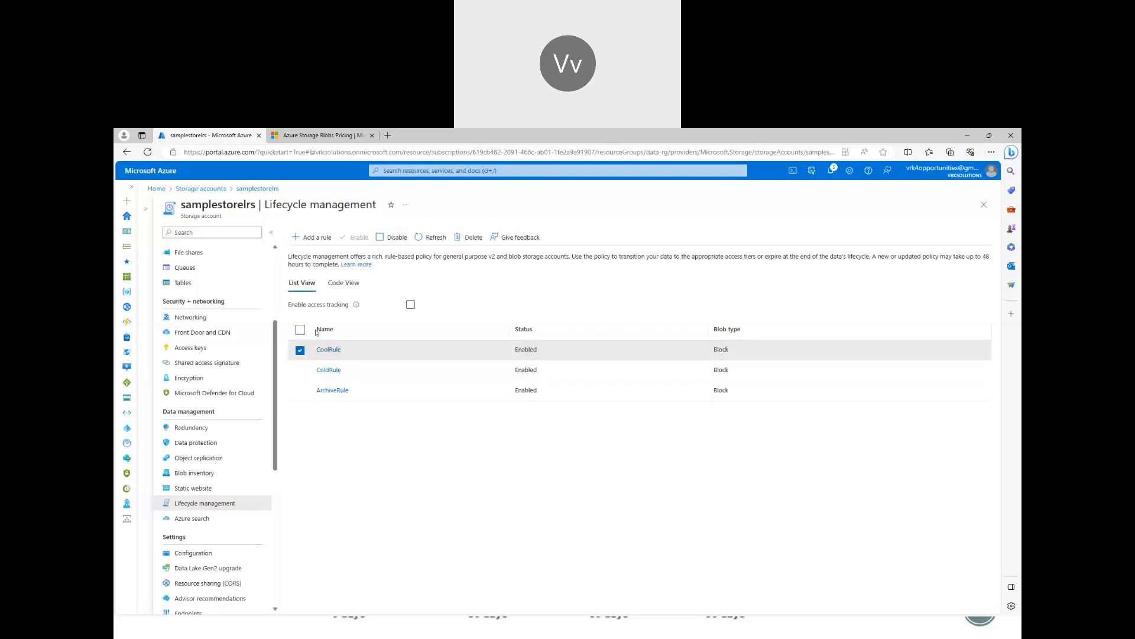
left_click(337, 351)
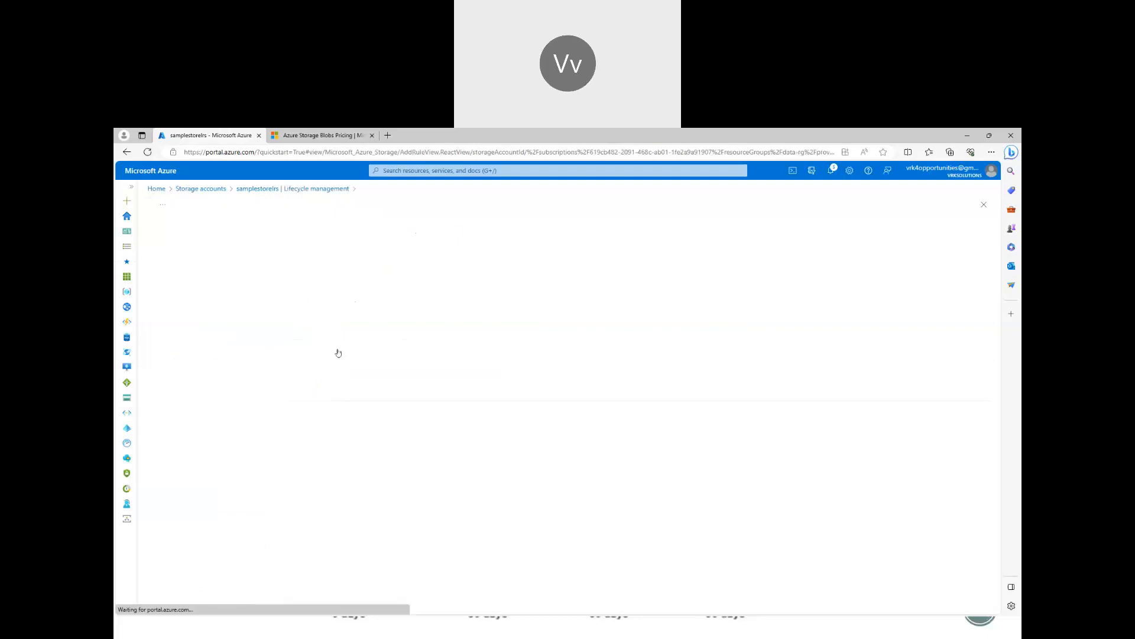
left_click(188, 239)
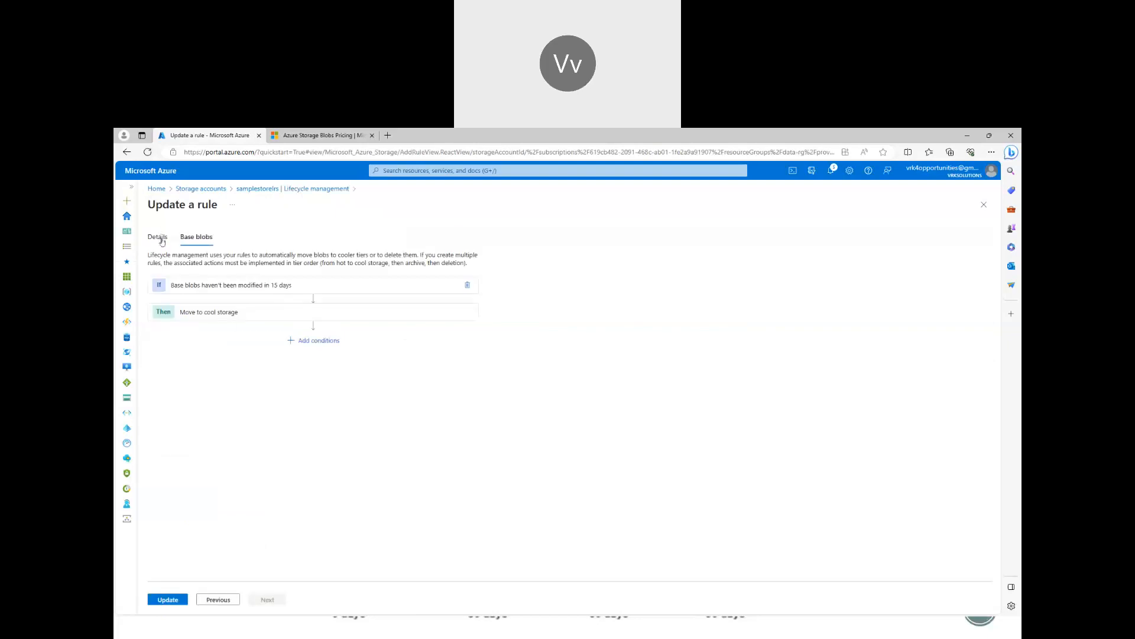
left_click(160, 238)
left_click(188, 238)
left_click(284, 188)
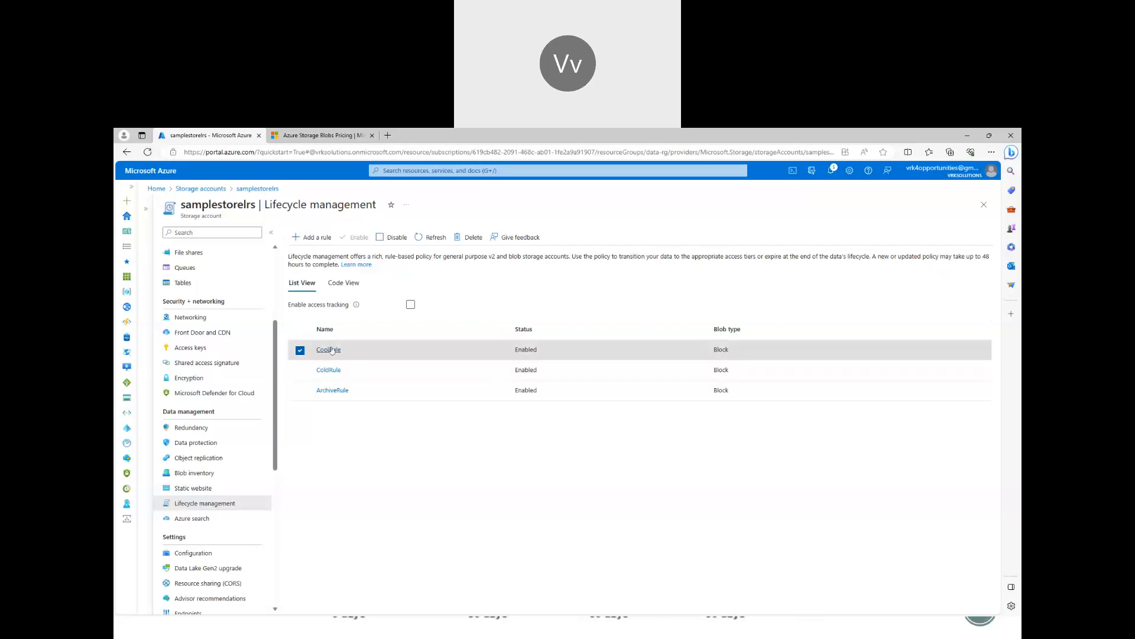
Annotate the screen with a freehand arc, the words "Creation date" and a box around the rule names, and clear the annotations.
scroll(247, 403, "up", 3)
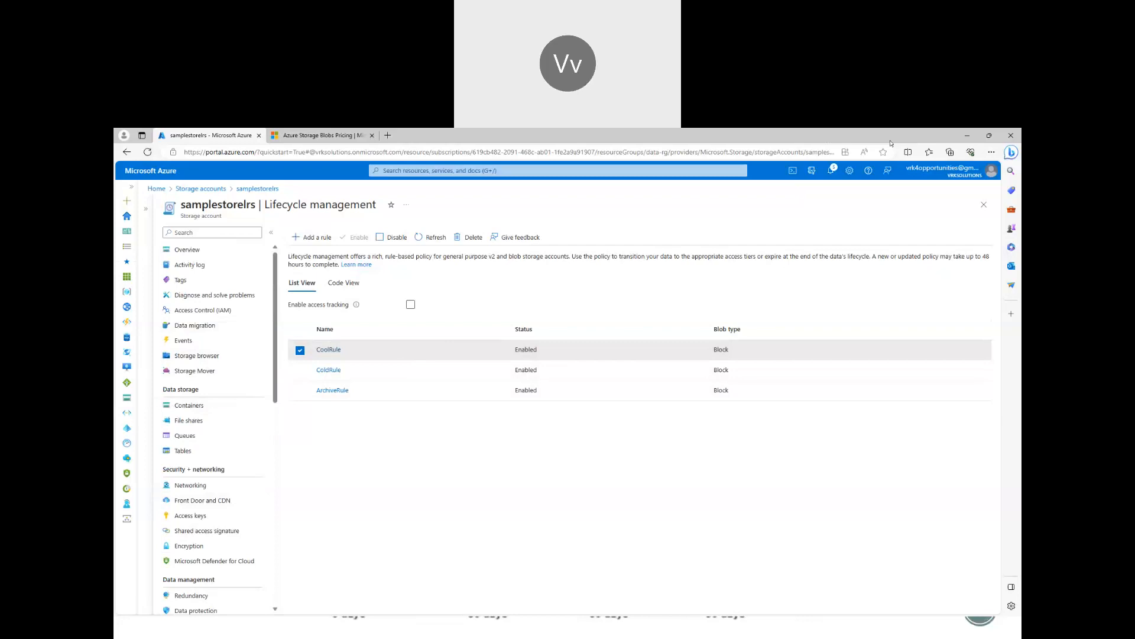
mouse_move(559, 277)
left_mouse_down()
mouse_move(455, 370)
mouse_move(619, 436)
mouse_move(640, 398)
left_mouse_up()
mouse_move(632, 248)
left_mouse_down()
mouse_move(618, 289)
mouse_move(644, 305)
mouse_move(659, 306)
mouse_move(682, 273)
mouse_move(677, 298)
mouse_move(728, 294)
left_mouse_up()
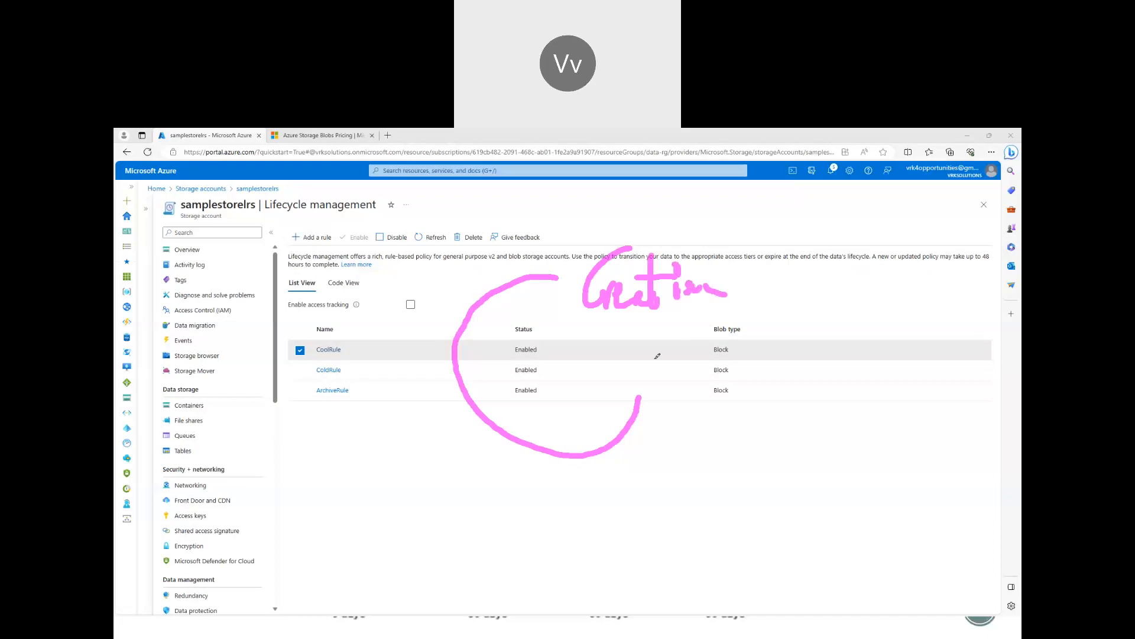
mouse_move(649, 376)
left_mouse_down()
mouse_move(668, 355)
mouse_move(733, 370)
mouse_move(739, 322)
left_mouse_up()
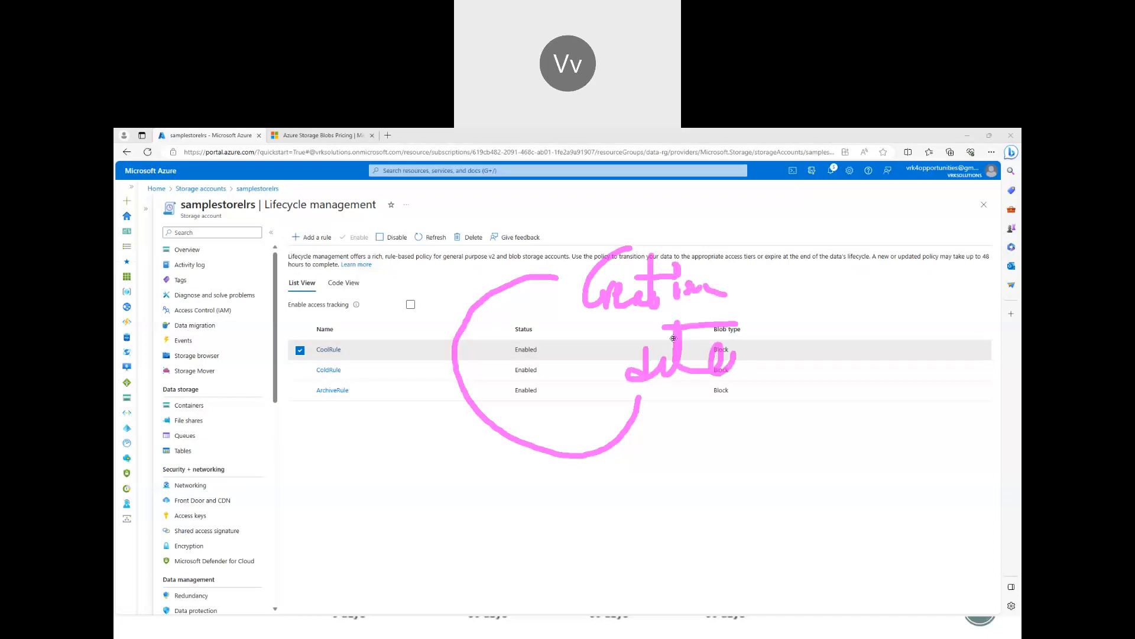
left_click_drag(655, 309, 663, 376)
mouse_move(366, 331)
left_mouse_down()
mouse_move(308, 431)
mouse_move(390, 438)
mouse_move(373, 306)
left_mouse_up()
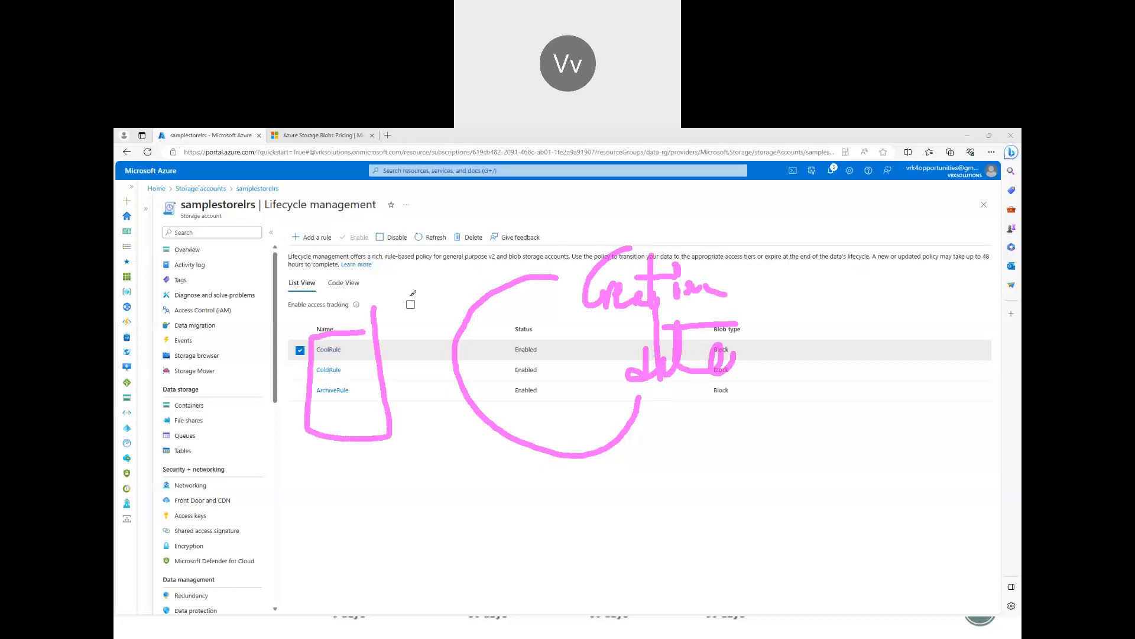
left_click_drag(448, 242, 262, 218)
key("Escape")
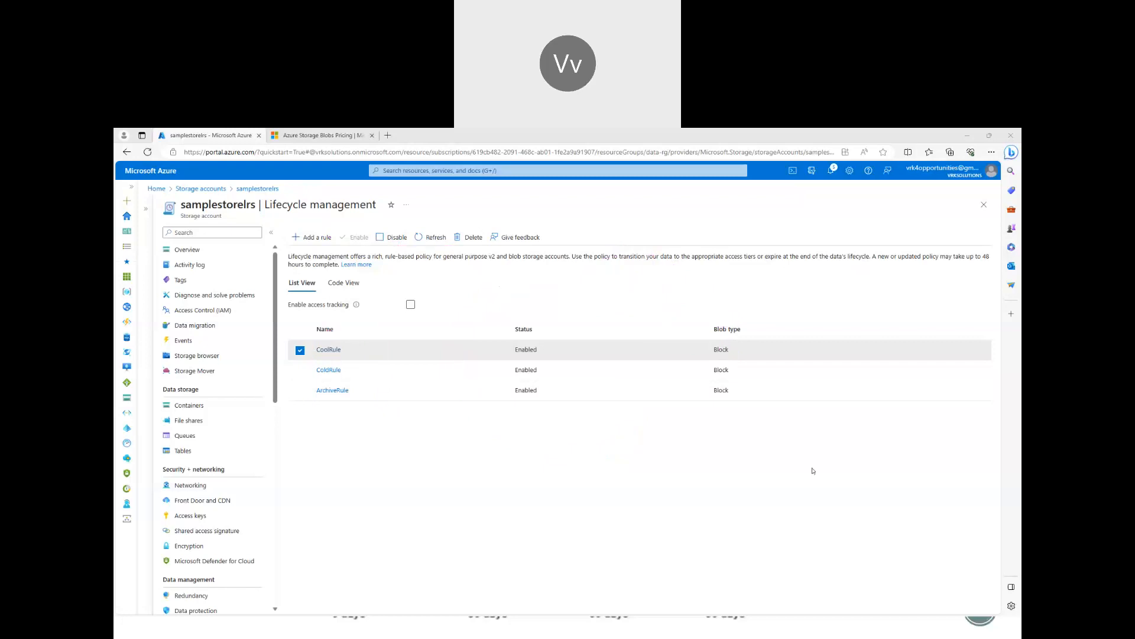
key("alt+Tab")
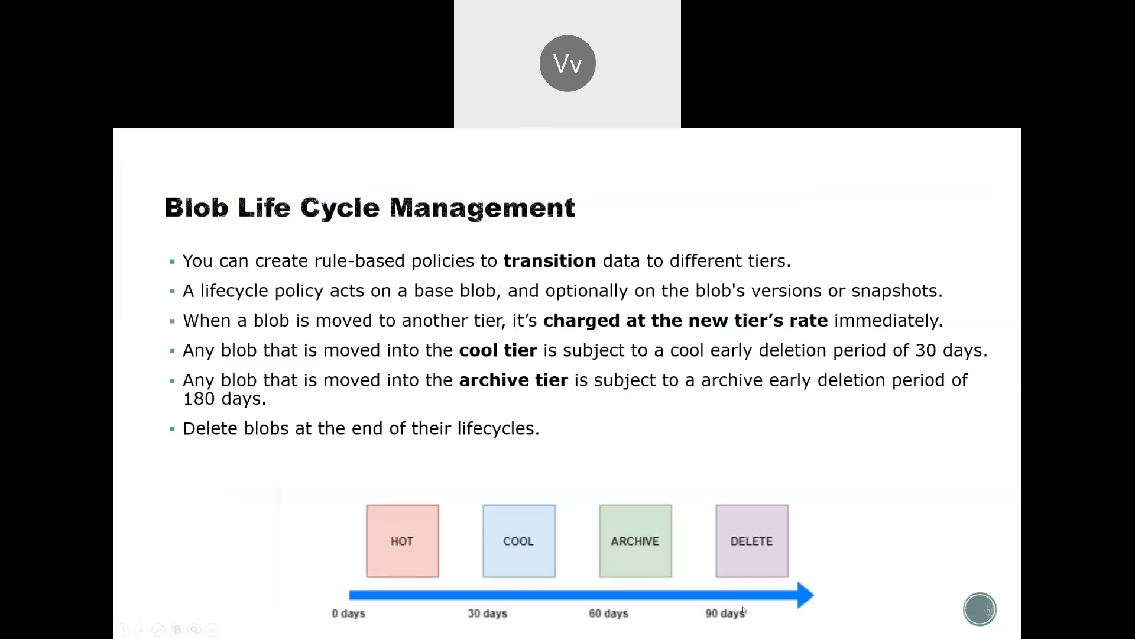
left_click(712, 561)
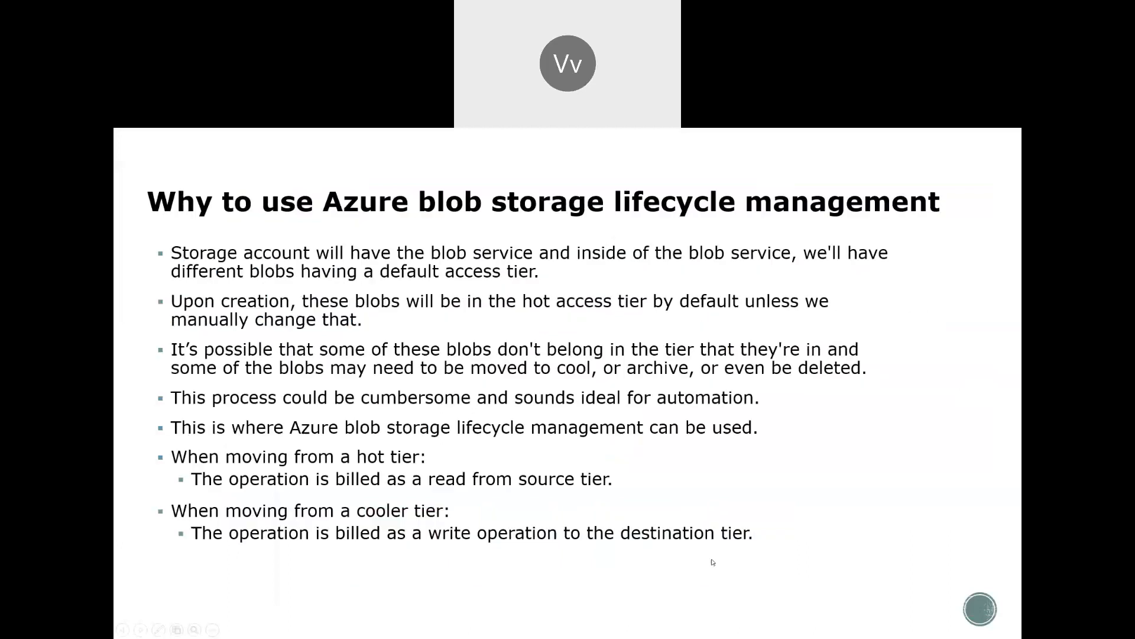
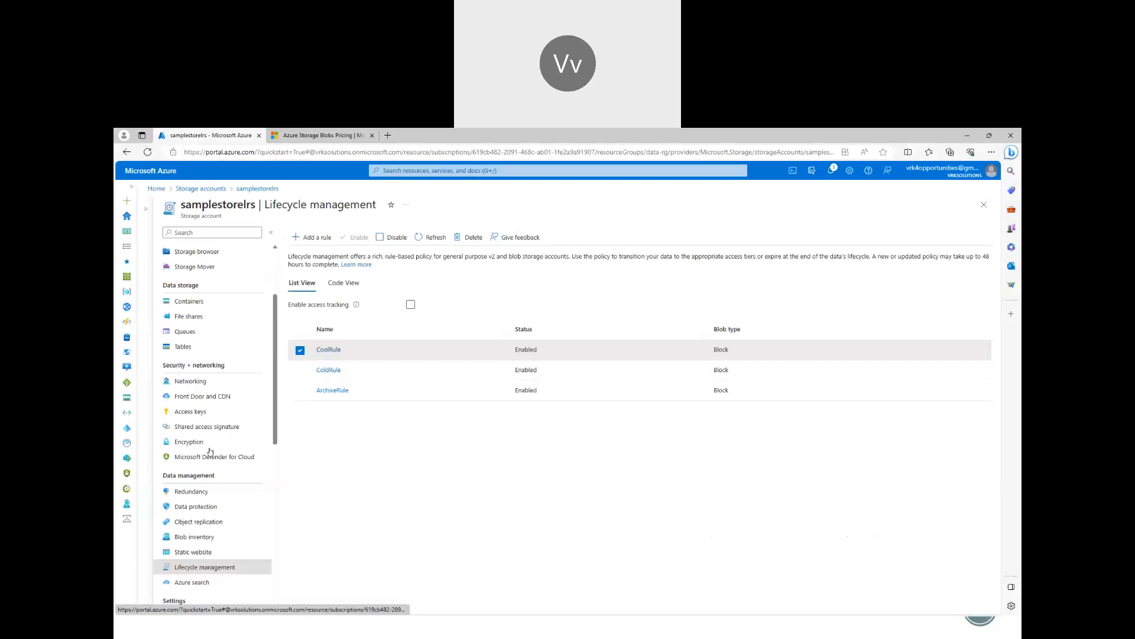
Look through testcontainer's access policy, shared access tokens, properties and overview, and return to the container list of samplestorelrs.
left_click(203, 353)
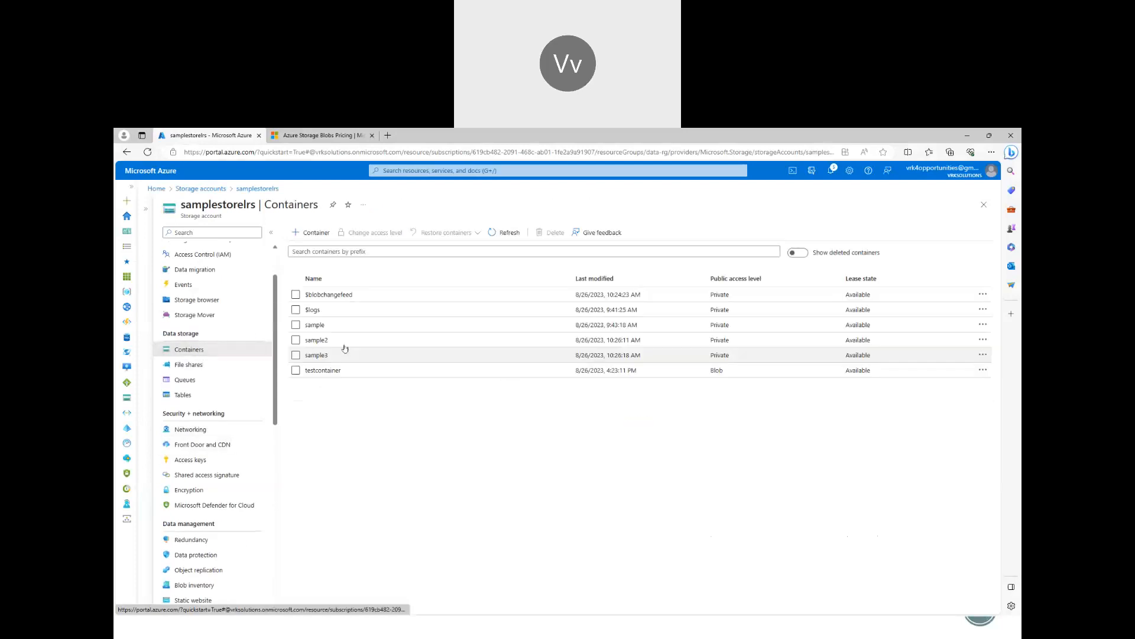
left_click(341, 369)
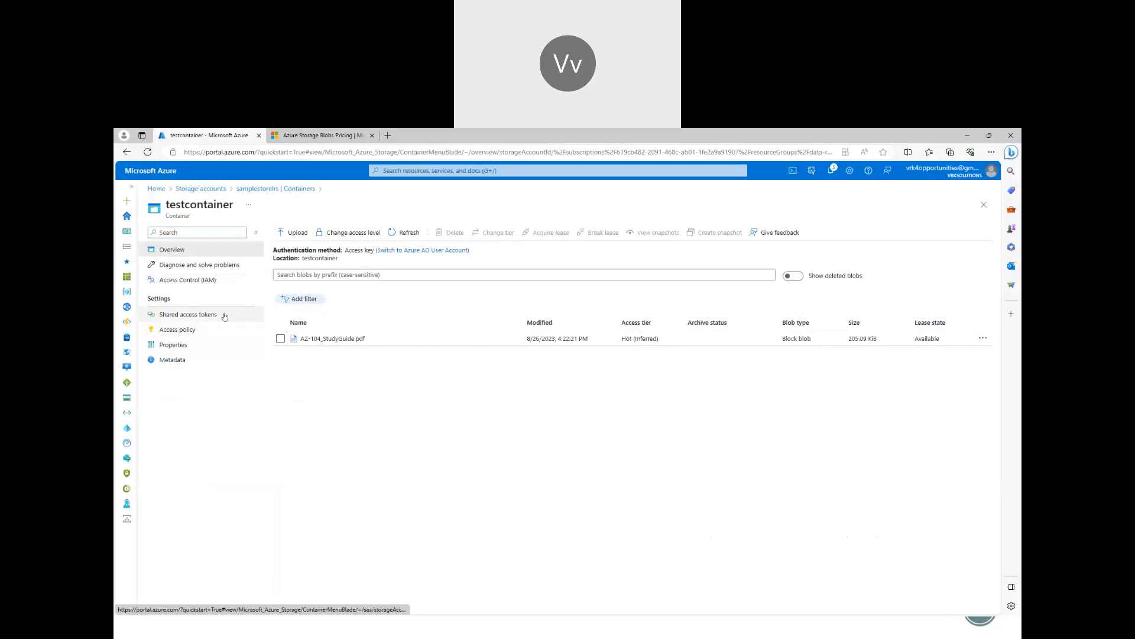
left_click(217, 336)
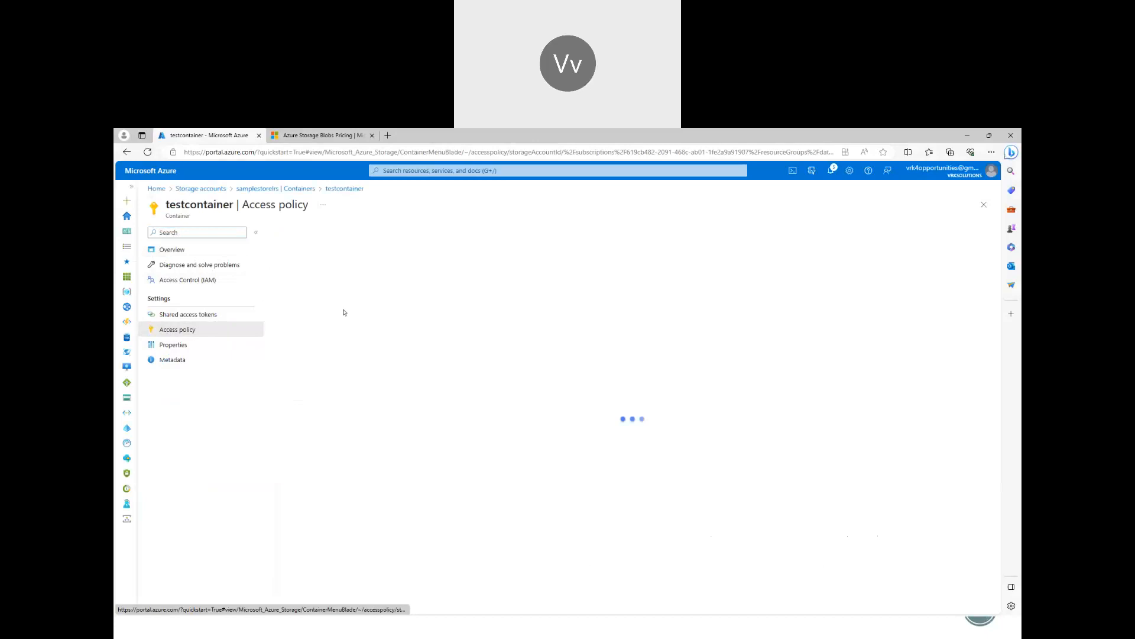
left_click(217, 314)
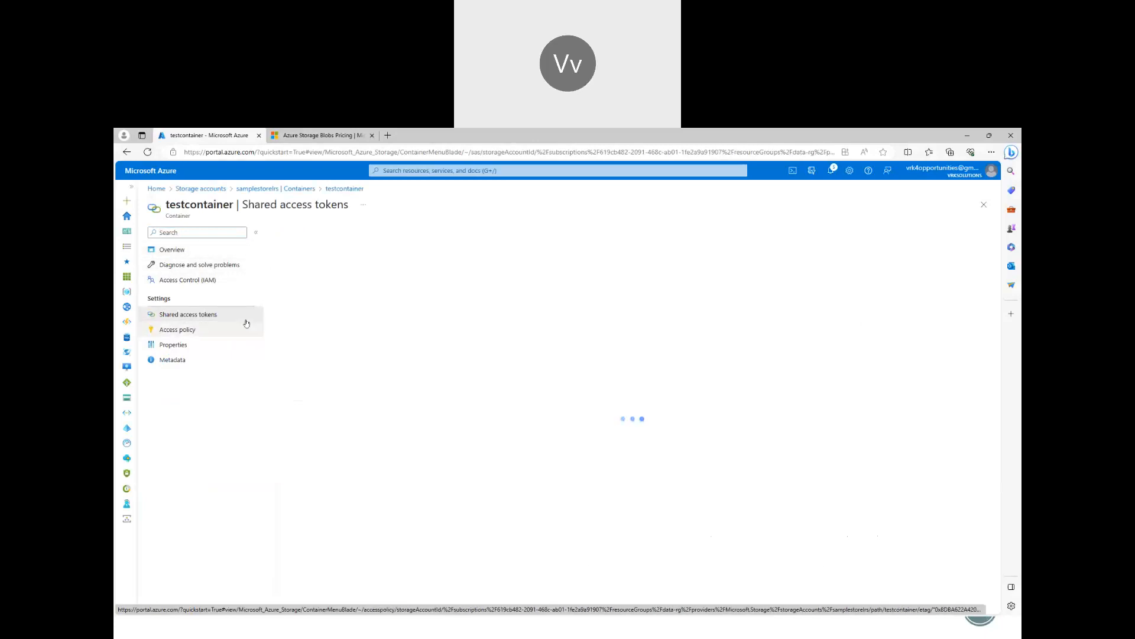
left_click(189, 348)
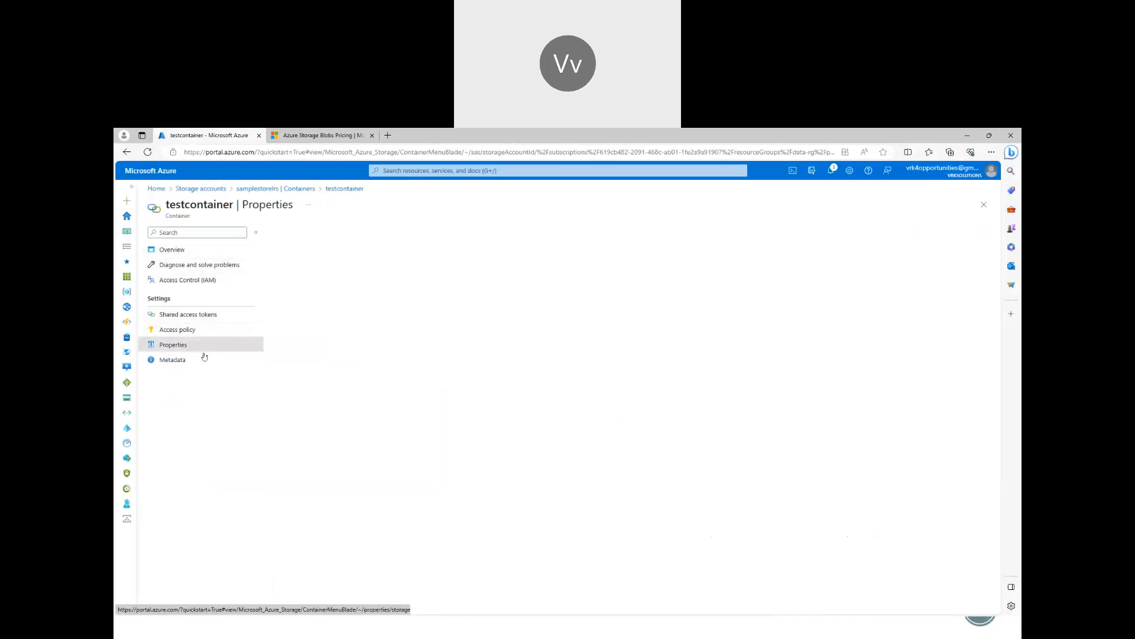
left_click(258, 254)
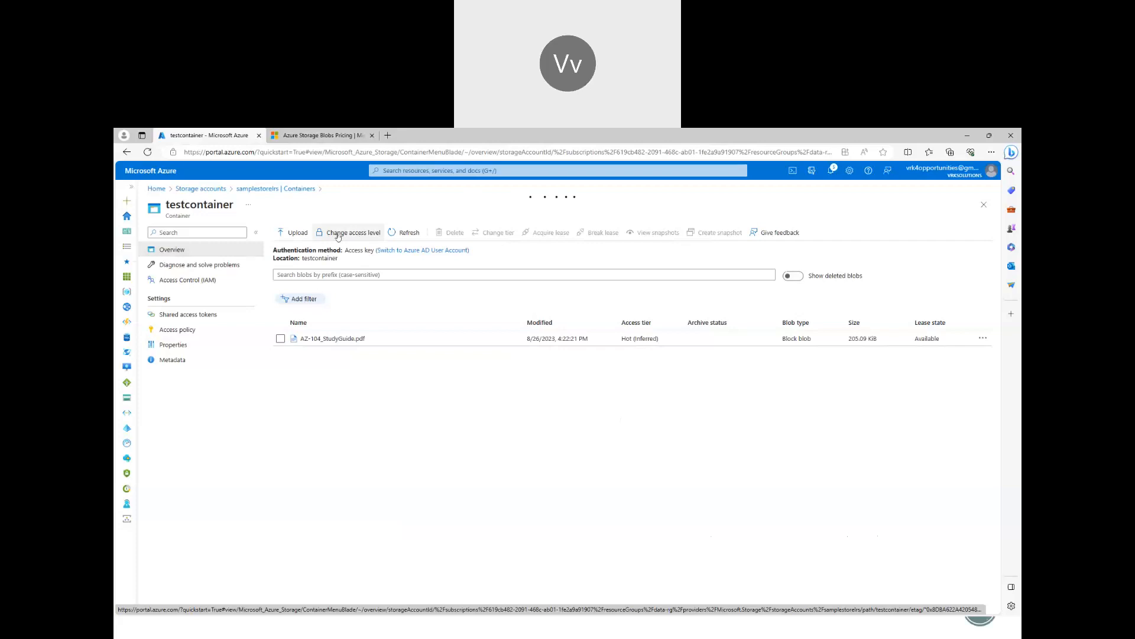
left_click(288, 190)
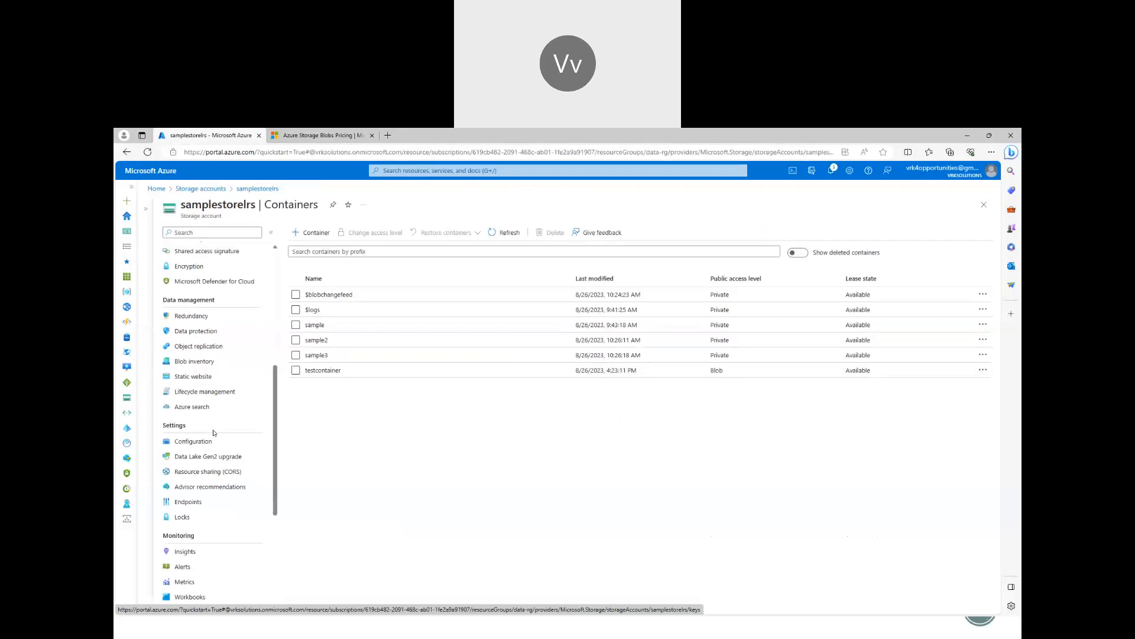
Open the data protection settings of samplestorelrs and highlight the retention period for soft-deleted blobs.
scroll(215, 428, "up", 2)
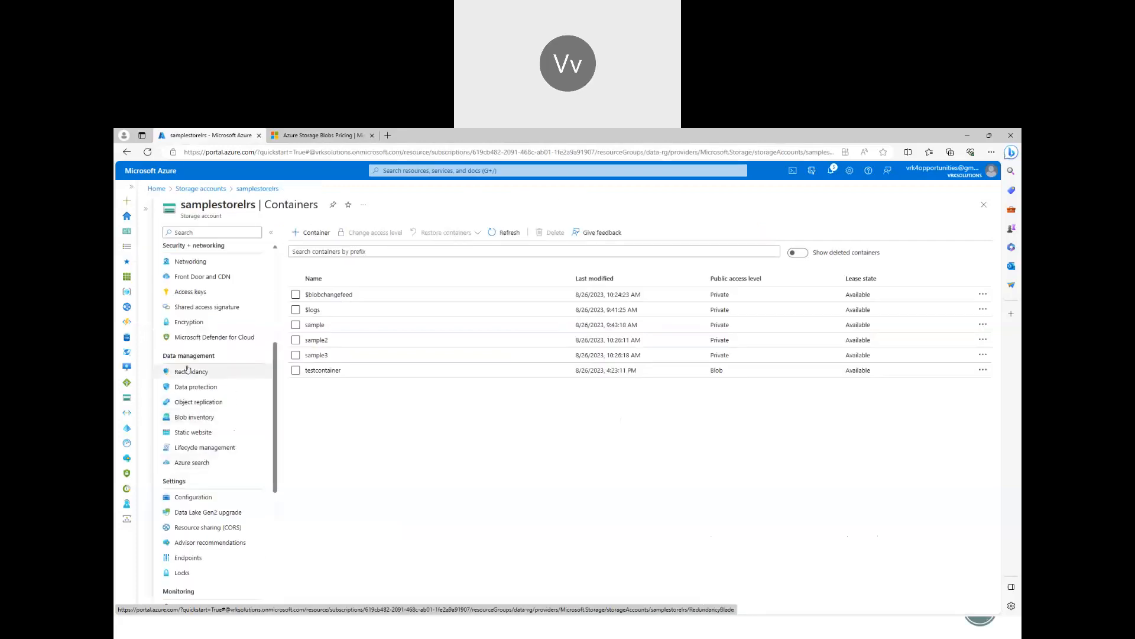
scroll(189, 370, "up", 2)
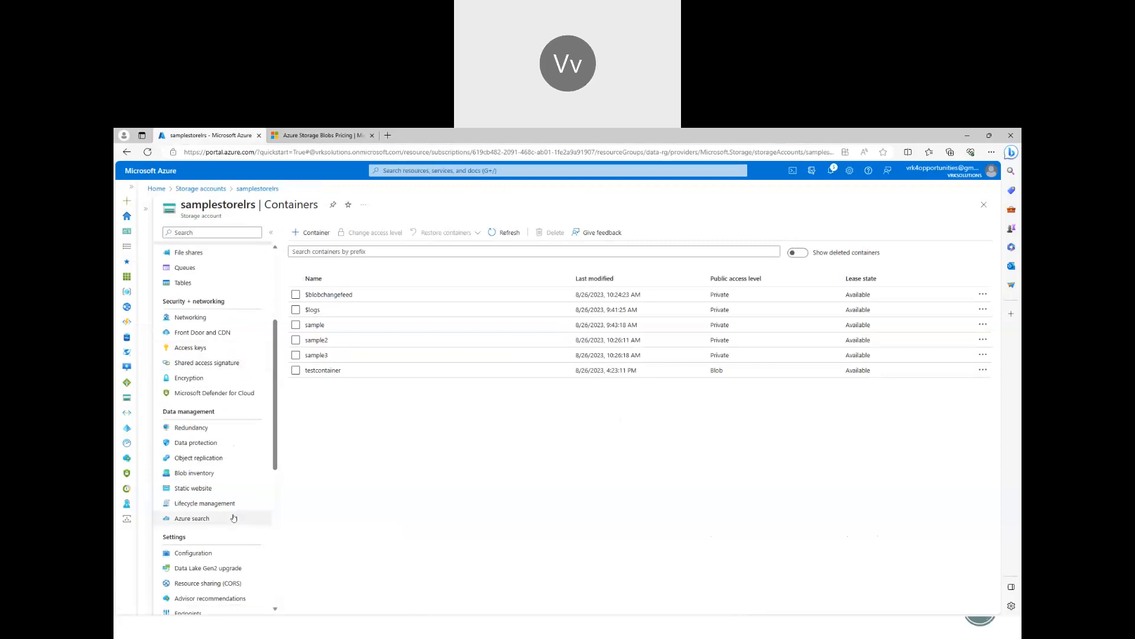
key("alt+Tab")
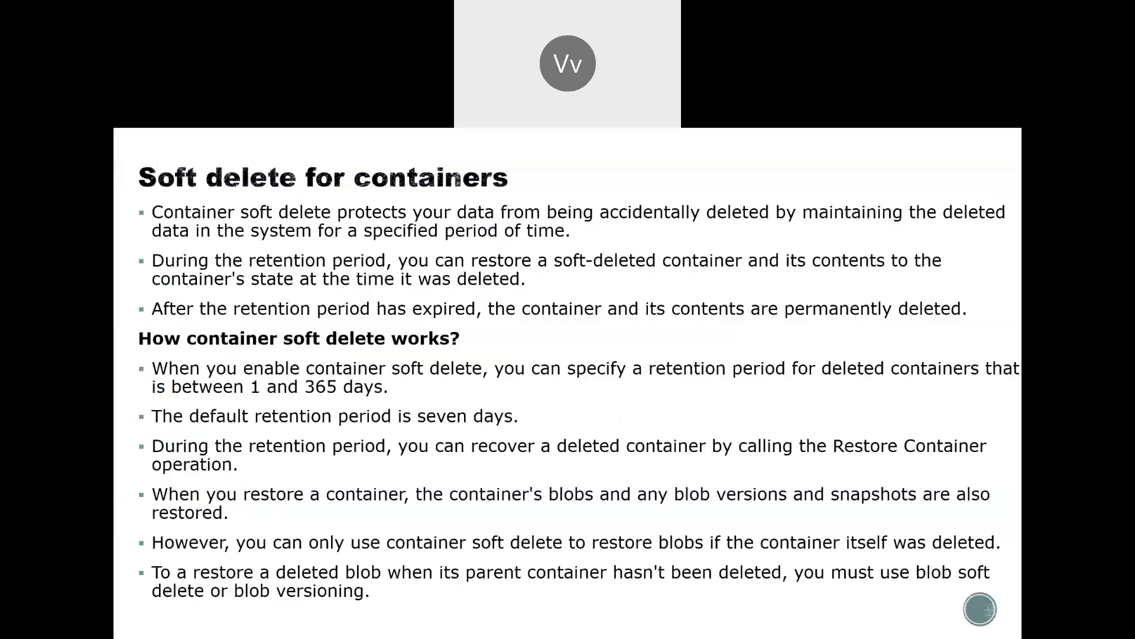
key("alt+Tab")
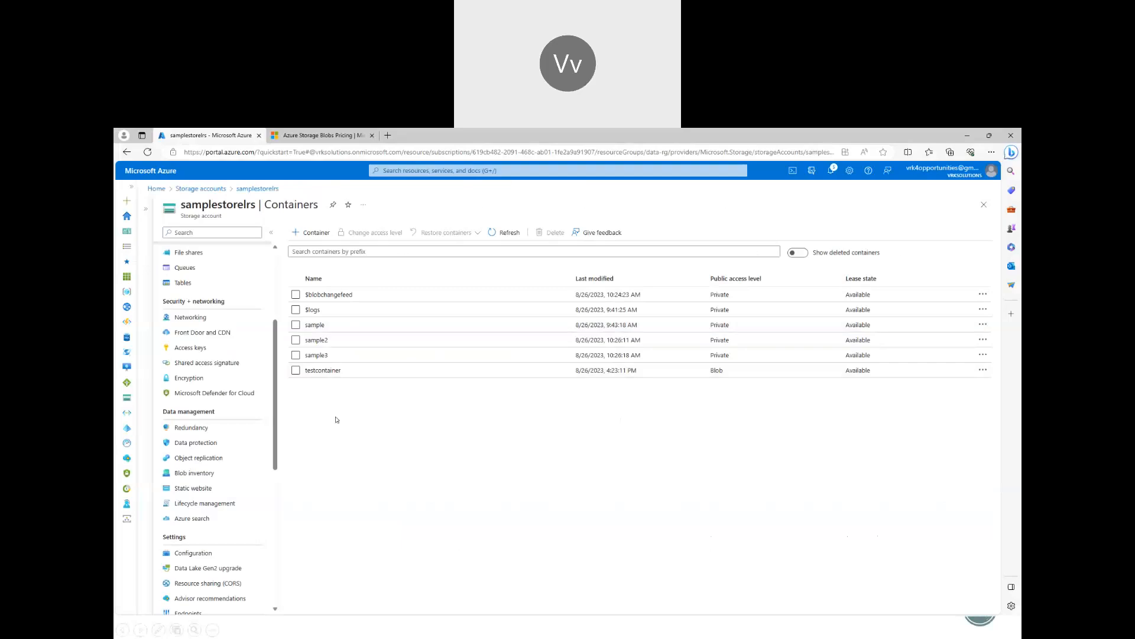
scroll(228, 482, "down", 4)
scroll(224, 431, "up", 2)
scroll(202, 329, "up", 2)
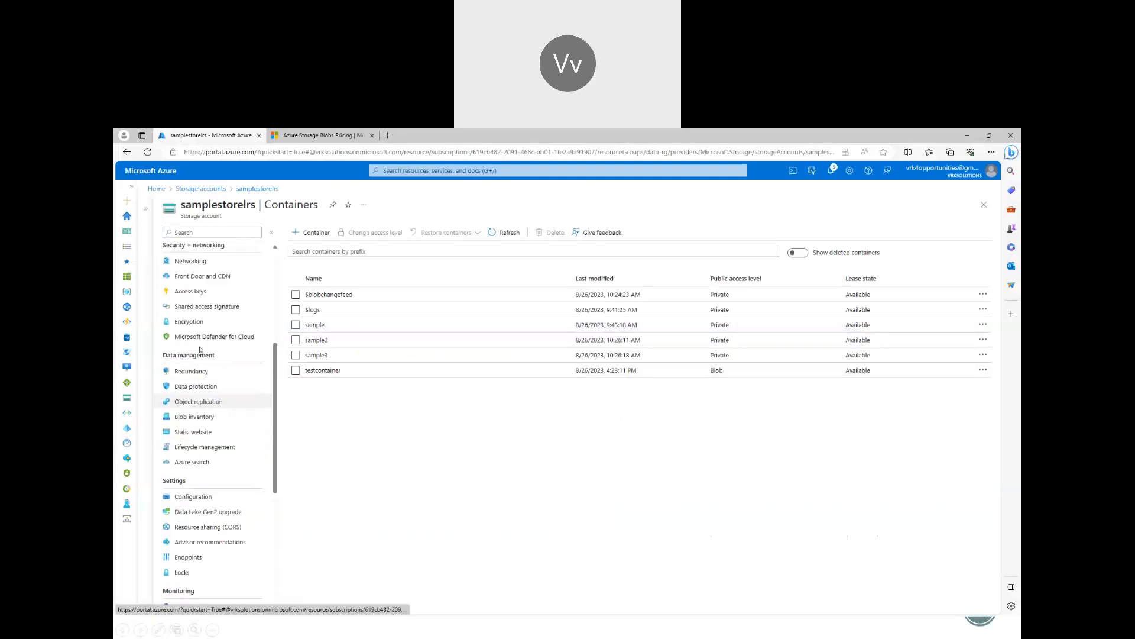
scroll(202, 328, "up", 1)
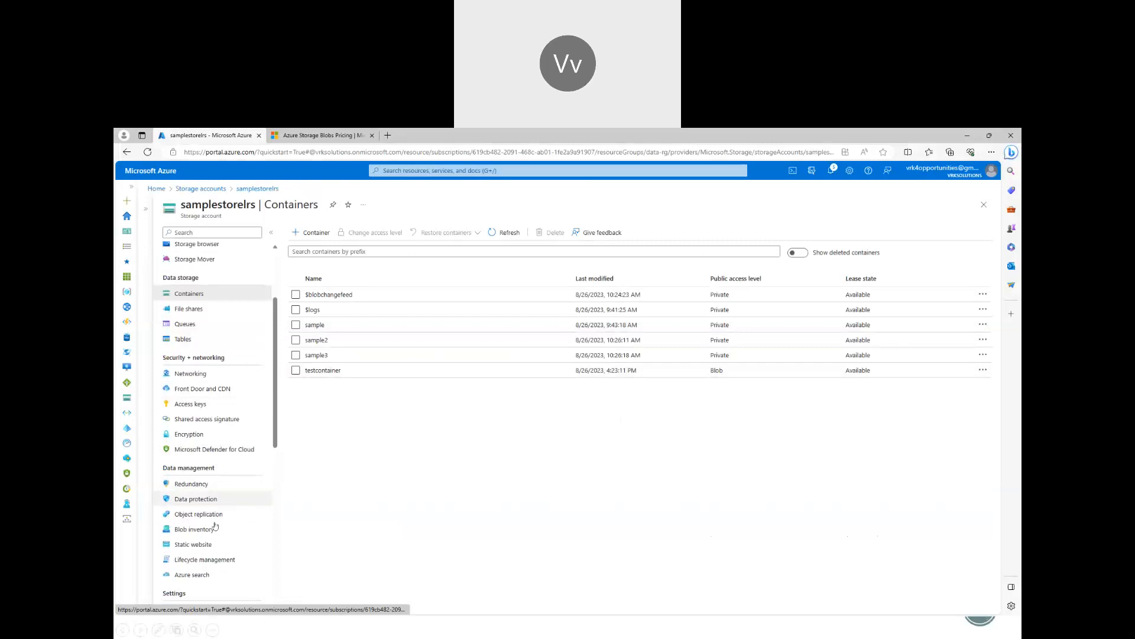
scroll(216, 539, "down", 3)
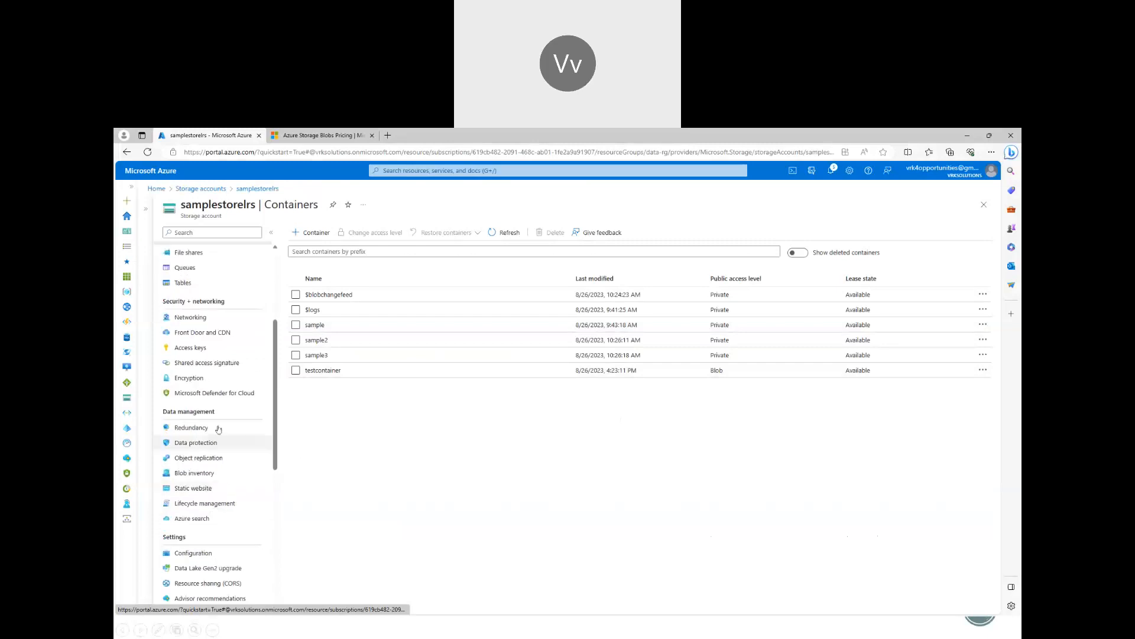
left_click(227, 443)
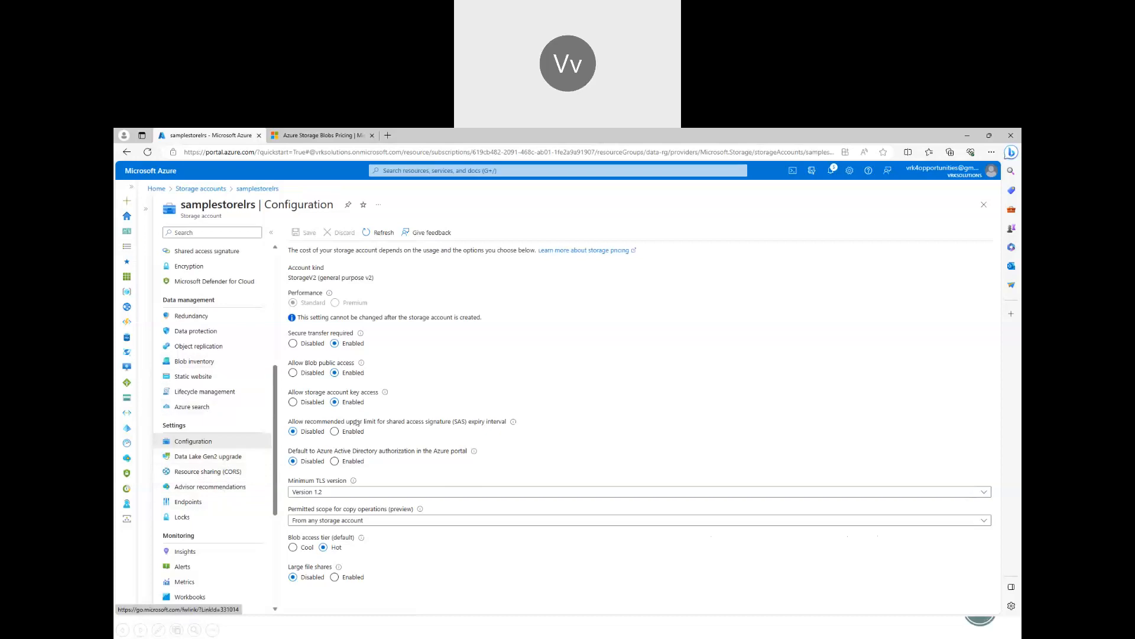
left_click(235, 336)
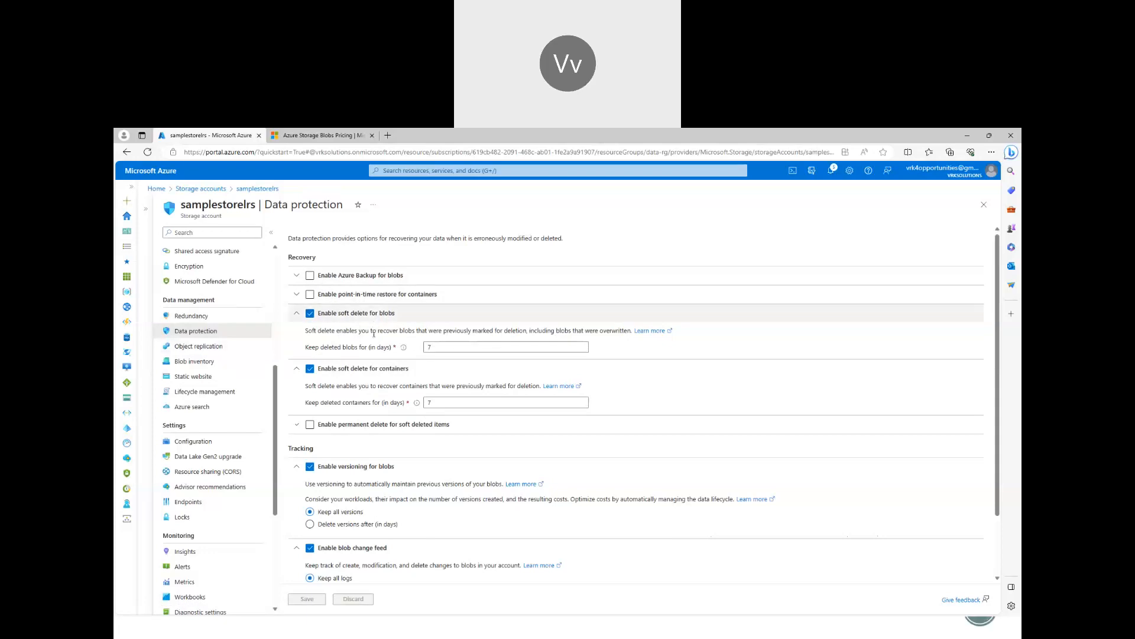
double_click(435, 347)
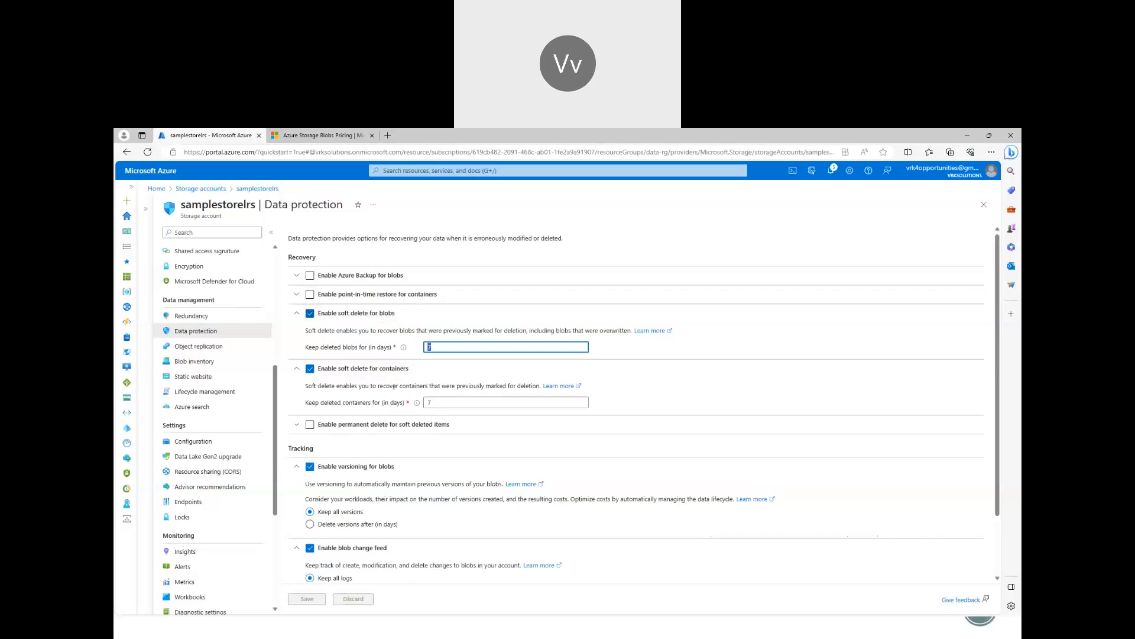
Highlight the container and blob retention periods, and annotate the screen with 180, 1000 and two 10s, underlining the 180.
left_click(437, 403)
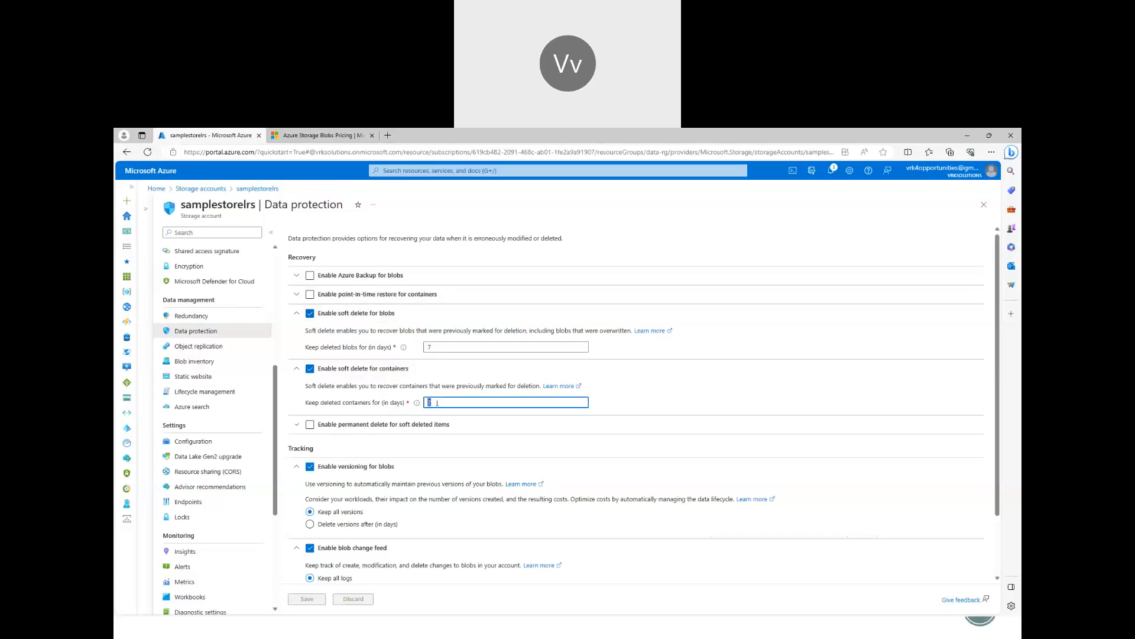
left_click(447, 348)
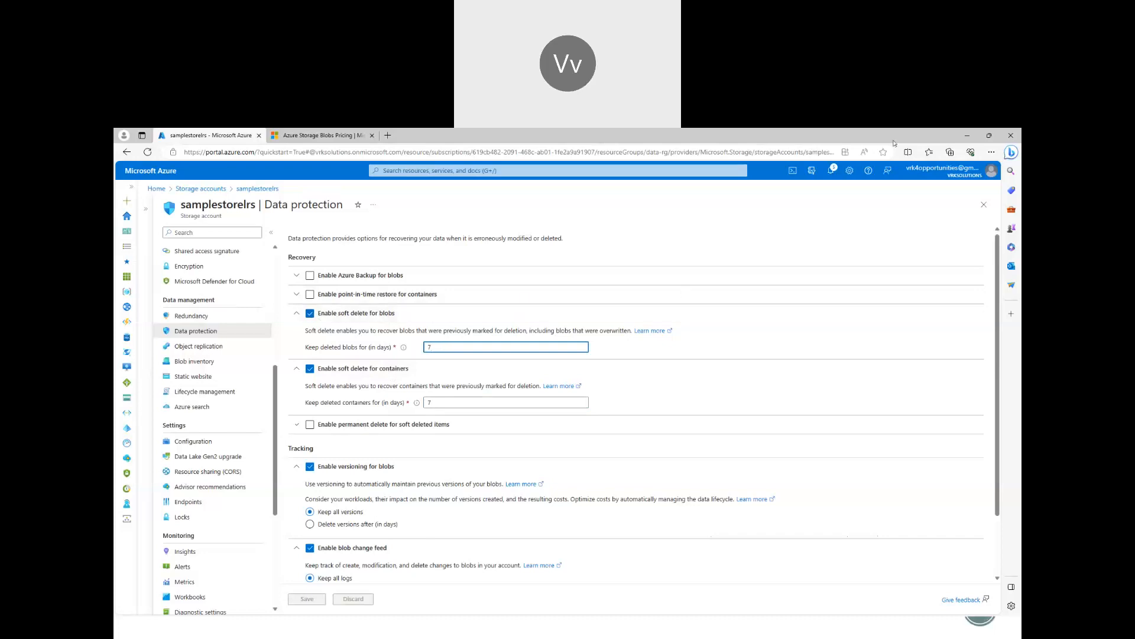
left_click_drag(726, 325, 732, 369)
left_click_drag(767, 326, 781, 350)
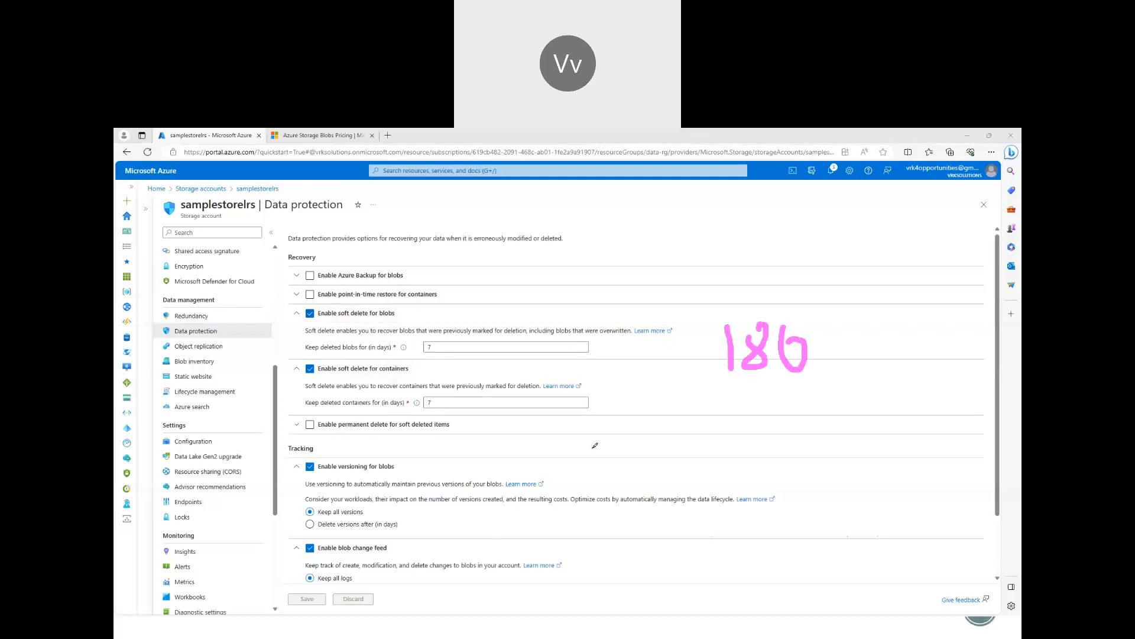
left_click_drag(436, 431, 436, 480)
mouse_move(476, 434)
left_mouse_down()
mouse_move(468, 445)
mouse_move(476, 434)
left_mouse_up()
mouse_move(524, 430)
left_mouse_down()
mouse_move(597, 413)
mouse_move(580, 417)
left_mouse_up()
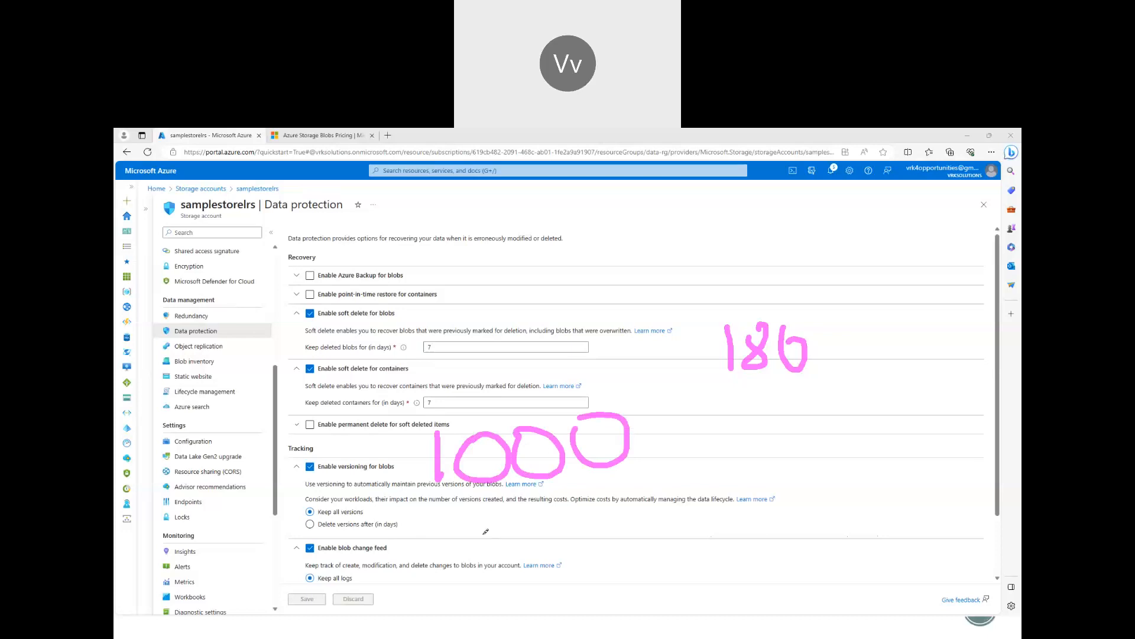
mouse_move(690, 419)
left_mouse_down()
mouse_move(692, 473)
mouse_move(718, 470)
mouse_move(716, 421)
left_mouse_up()
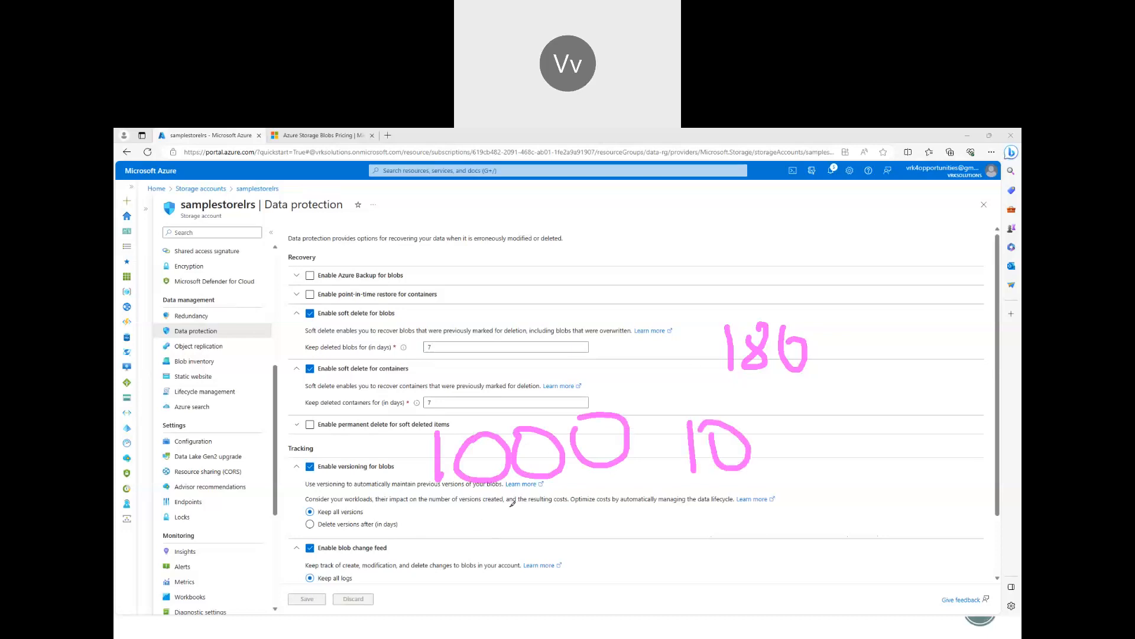
left_click_drag(283, 471, 288, 498)
mouse_move(304, 474)
left_mouse_down()
mouse_move(329, 476)
mouse_move(298, 470)
left_mouse_up()
left_click_drag(732, 385, 798, 382)
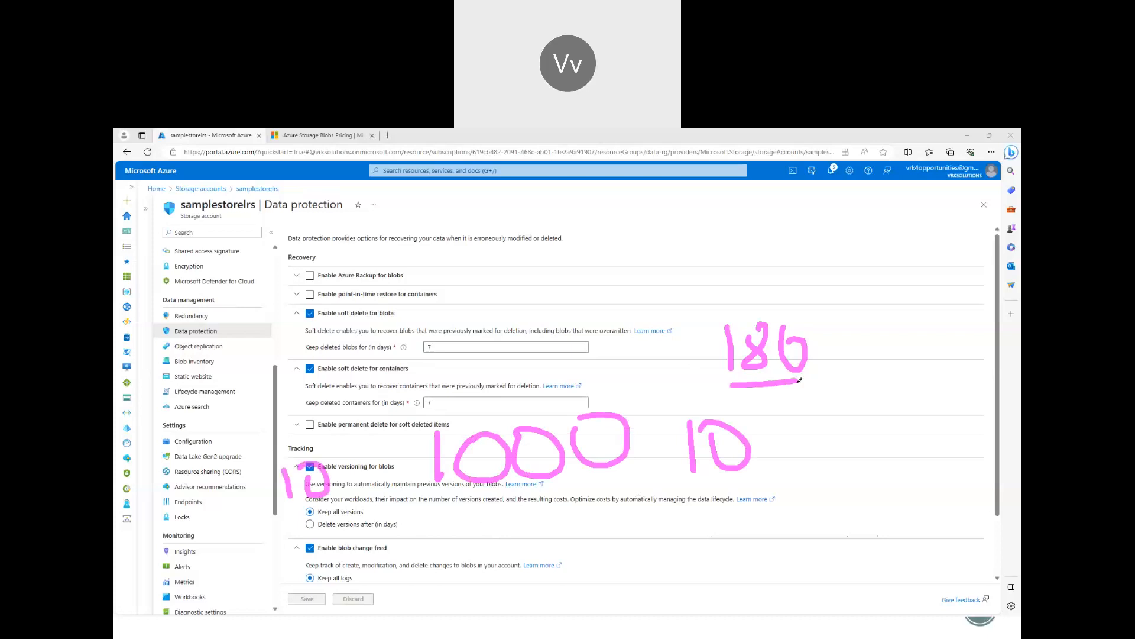
Handwrite 1800 twice below the other annotations, add a connecting line between them, and clear all annotations.
left_click_drag(225, 534, 232, 590)
mouse_move(263, 539)
left_mouse_down()
mouse_move(254, 550)
mouse_move(278, 539)
left_mouse_up()
left_click_drag(331, 575, 341, 540)
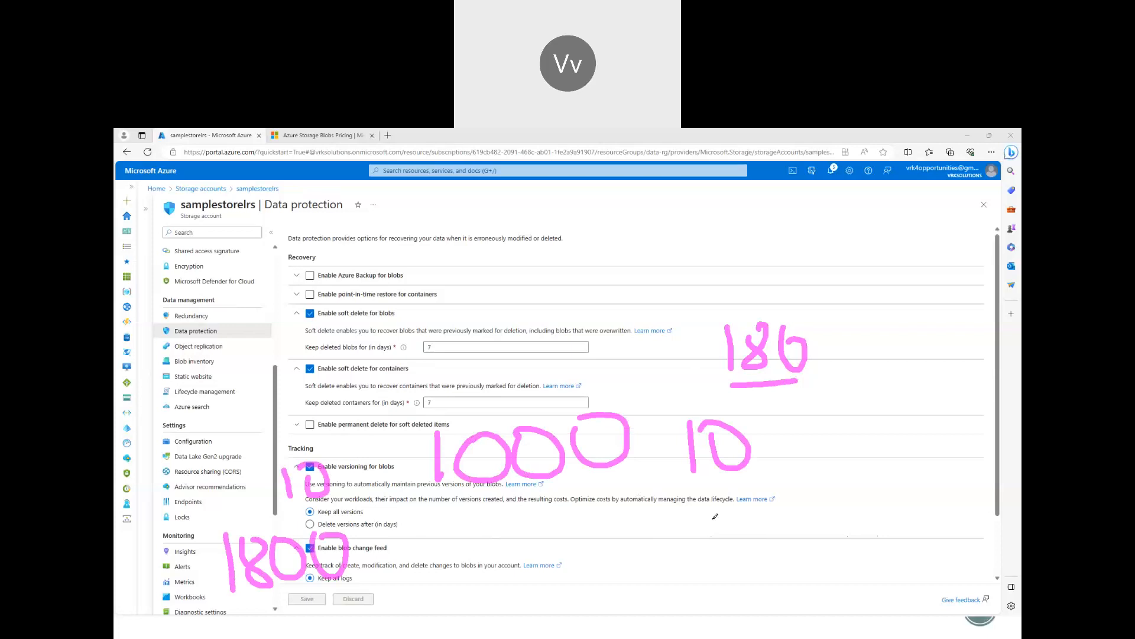
left_click_drag(716, 501, 724, 541)
mouse_move(728, 515)
left_mouse_down()
mouse_move(745, 535)
mouse_move(736, 506)
mouse_move(797, 522)
left_mouse_up()
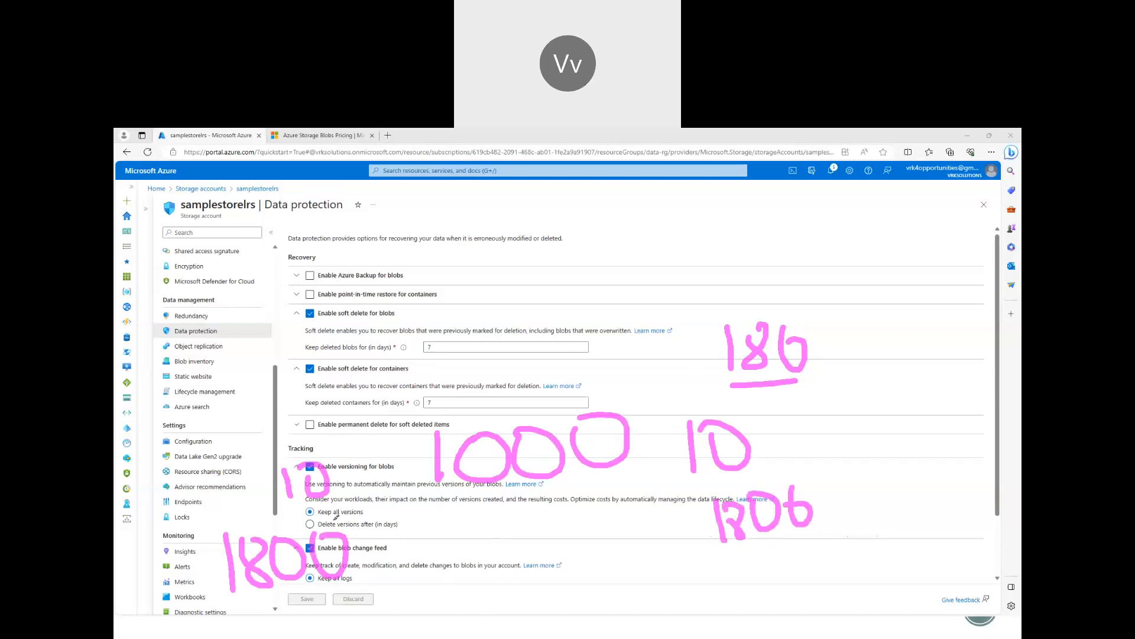
mouse_move(409, 558)
left_mouse_down()
mouse_move(655, 541)
mouse_move(621, 569)
left_mouse_up()
key("Escape")
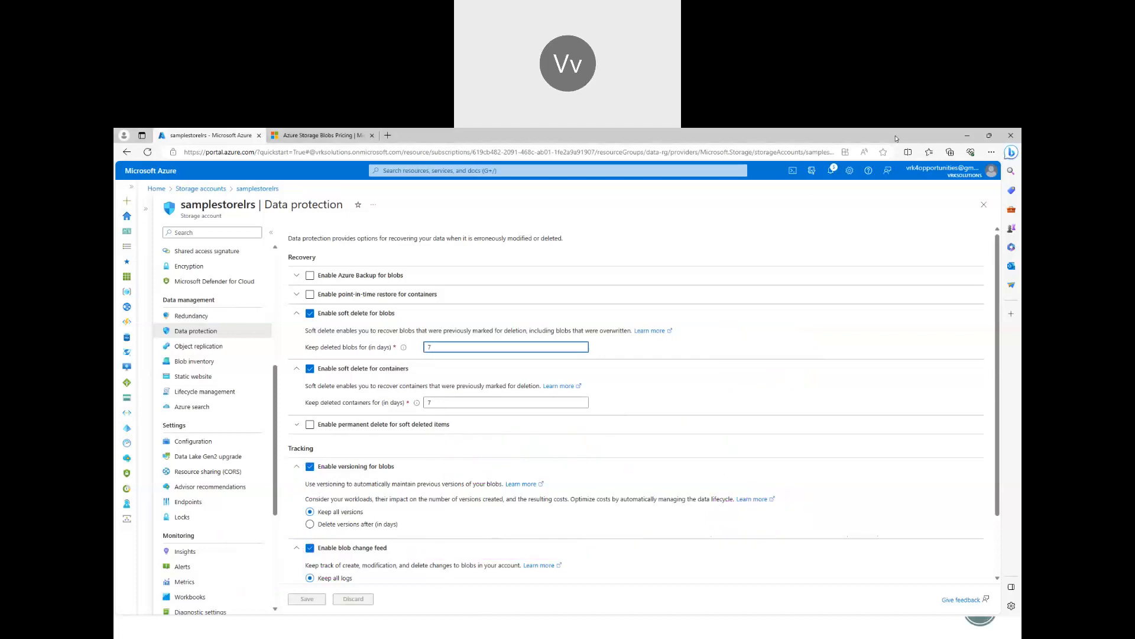
Handwrite 3600 across the middle of the data protection settings and draw a box around it.
mouse_move(372, 427)
left_mouse_down()
mouse_move(408, 470)
mouse_move(385, 474)
left_mouse_up()
mouse_move(425, 417)
left_mouse_down()
mouse_move(444, 460)
mouse_move(419, 456)
left_mouse_up()
mouse_move(454, 431)
left_mouse_down()
mouse_move(474, 447)
mouse_move(455, 432)
left_mouse_up()
mouse_move(479, 425)
left_mouse_down()
mouse_move(487, 452)
mouse_move(499, 407)
left_mouse_up()
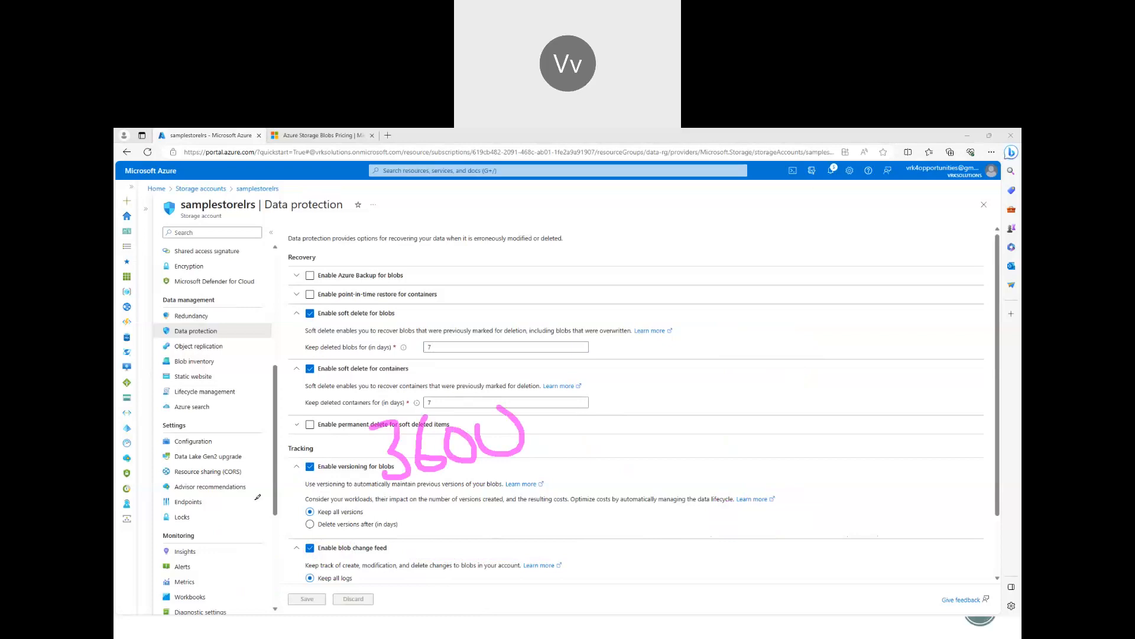
mouse_move(391, 507)
left_mouse_down()
mouse_move(550, 438)
mouse_move(348, 410)
left_mouse_up()
left_click_drag(366, 488, 362, 494)
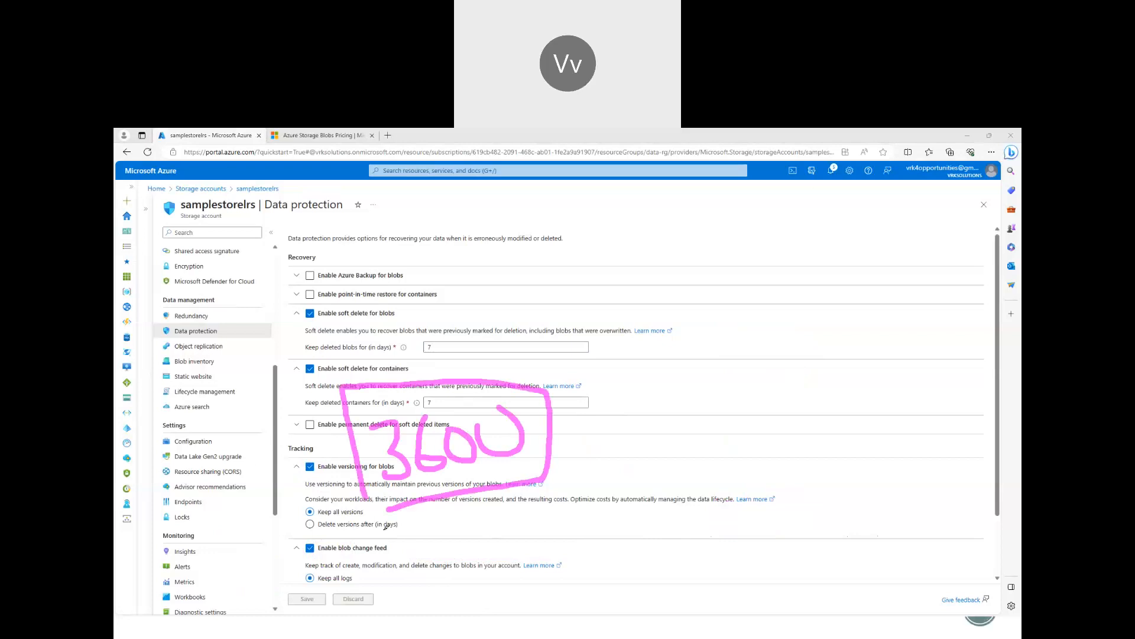
Handwrite 1800 with a 10 above it on both sides of the boxed 3600, add a curved stroke, and clear the annotations.
mouse_move(145, 473)
left_mouse_down()
mouse_move(159, 556)
mouse_move(201, 481)
mouse_move(230, 501)
left_mouse_up()
left_click_drag(211, 463, 232, 500)
left_click_drag(260, 451, 254, 455)
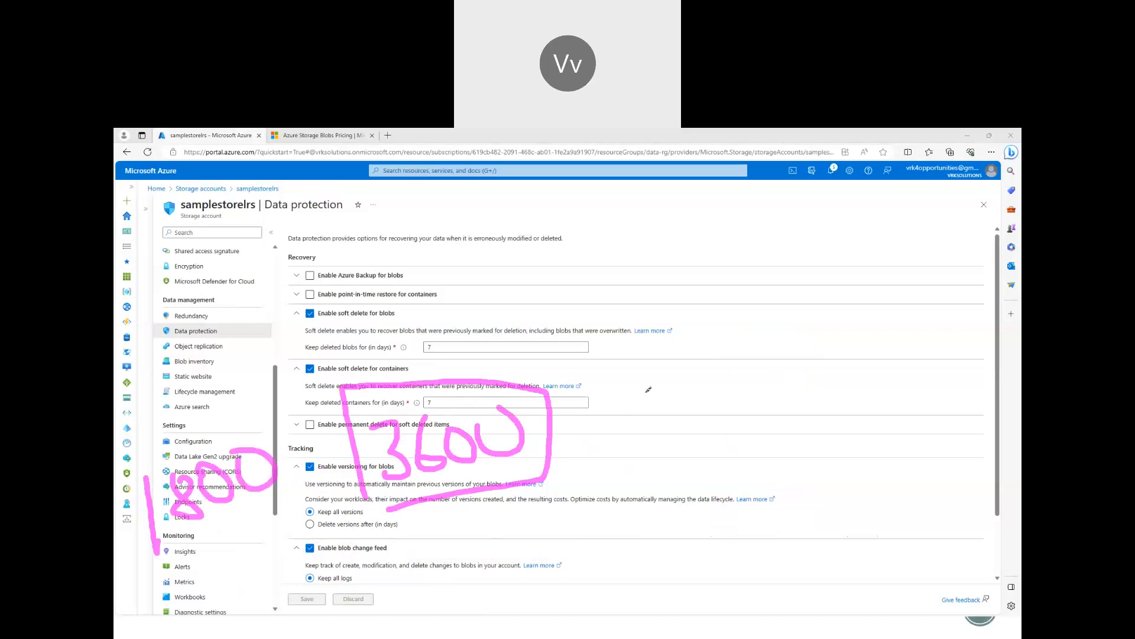
left_click_drag(628, 370, 707, 417)
left_click_drag(662, 362, 657, 391)
left_click_drag(719, 370, 792, 343)
mouse_move(619, 270)
left_mouse_down()
mouse_move(636, 304)
mouse_move(673, 269)
left_mouse_up()
mouse_move(171, 387)
left_mouse_down()
mouse_move(179, 423)
mouse_move(189, 421)
left_mouse_up()
left_click(202, 388)
left_click_drag(216, 376, 229, 395)
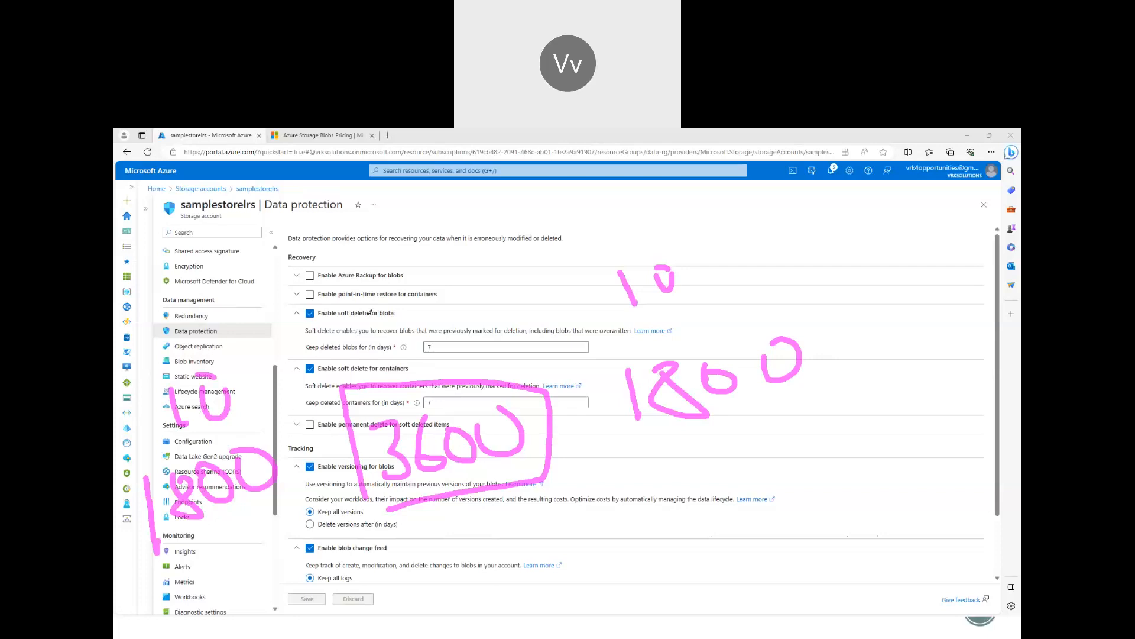
left_click_drag(288, 404, 285, 490)
key("Escape")
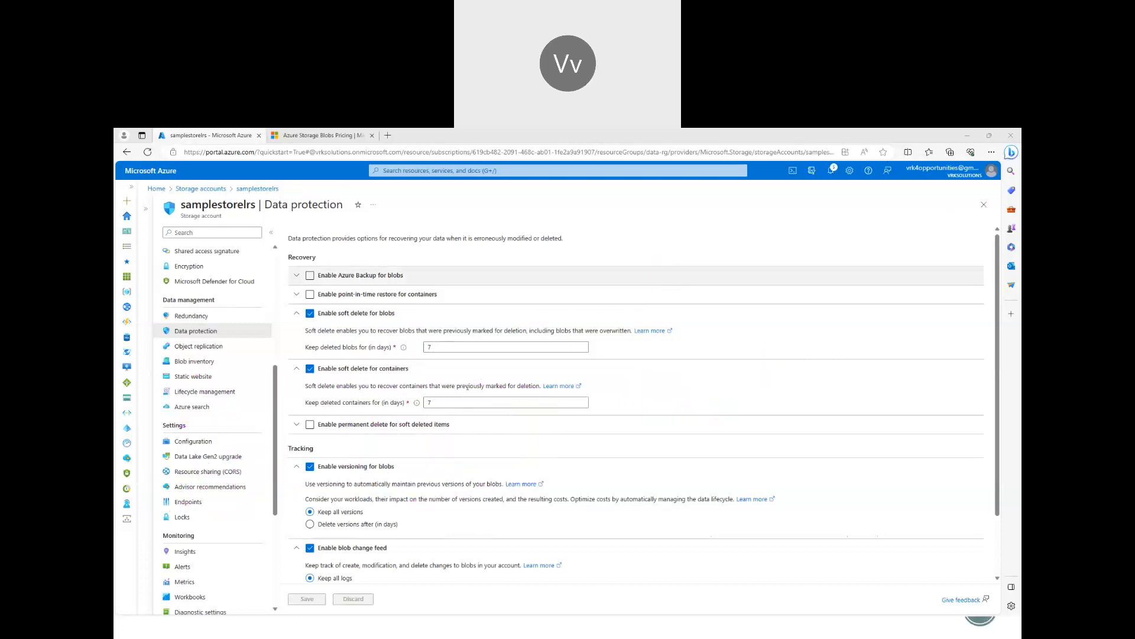
Try retention periods of 4, 1 and 365 days for soft-deleted blobs, leaving 36 entered.
double_click(443, 348)
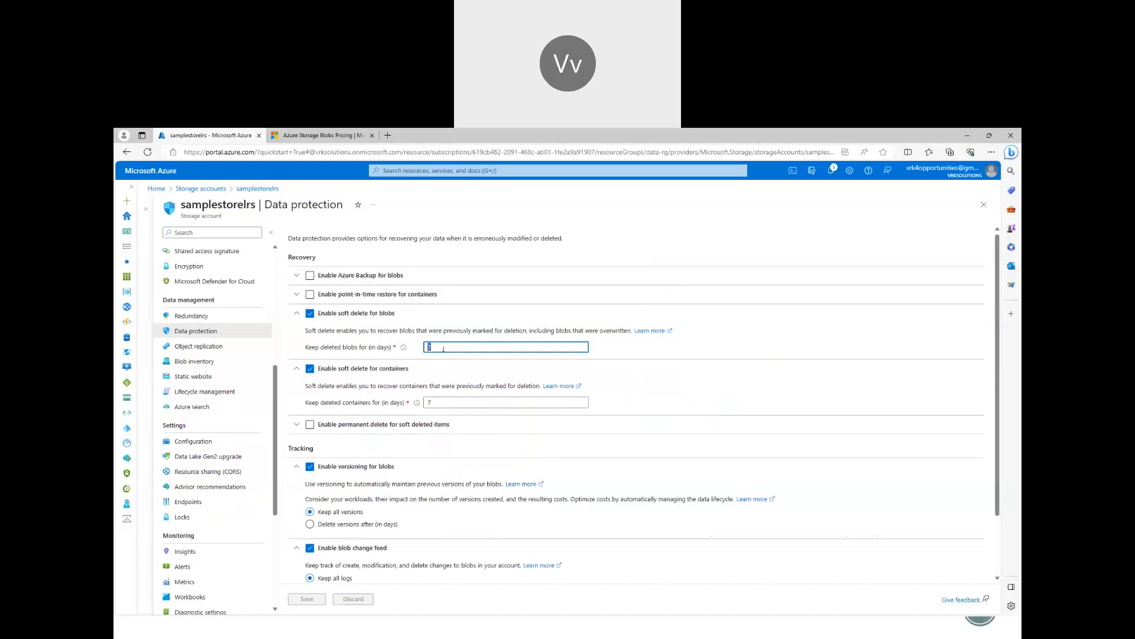
type("4")
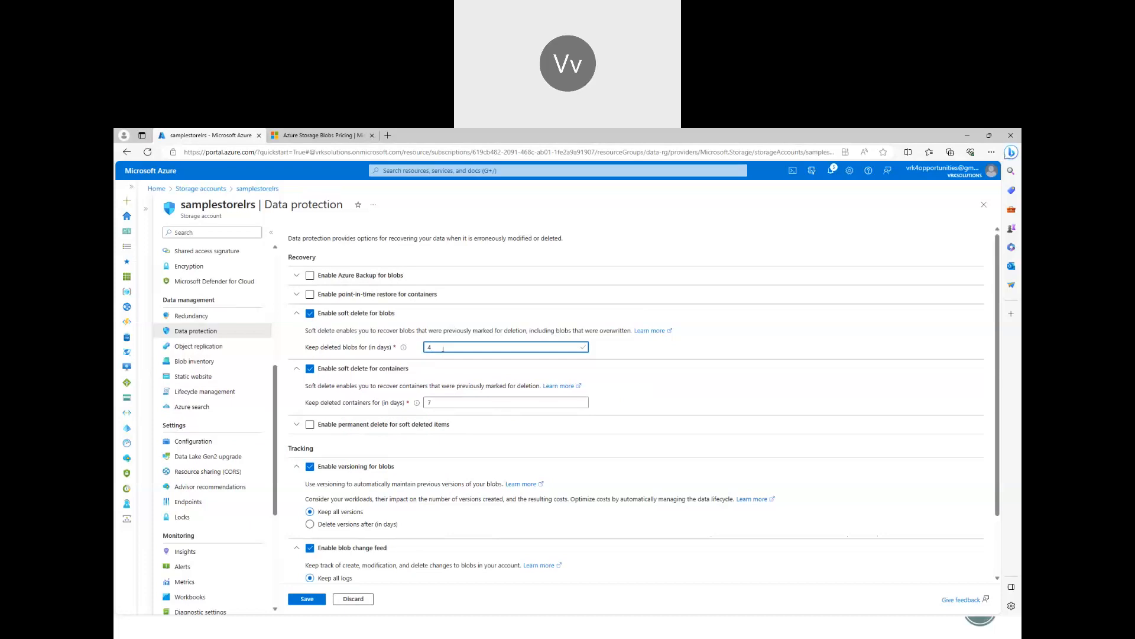
key("BackSpace")
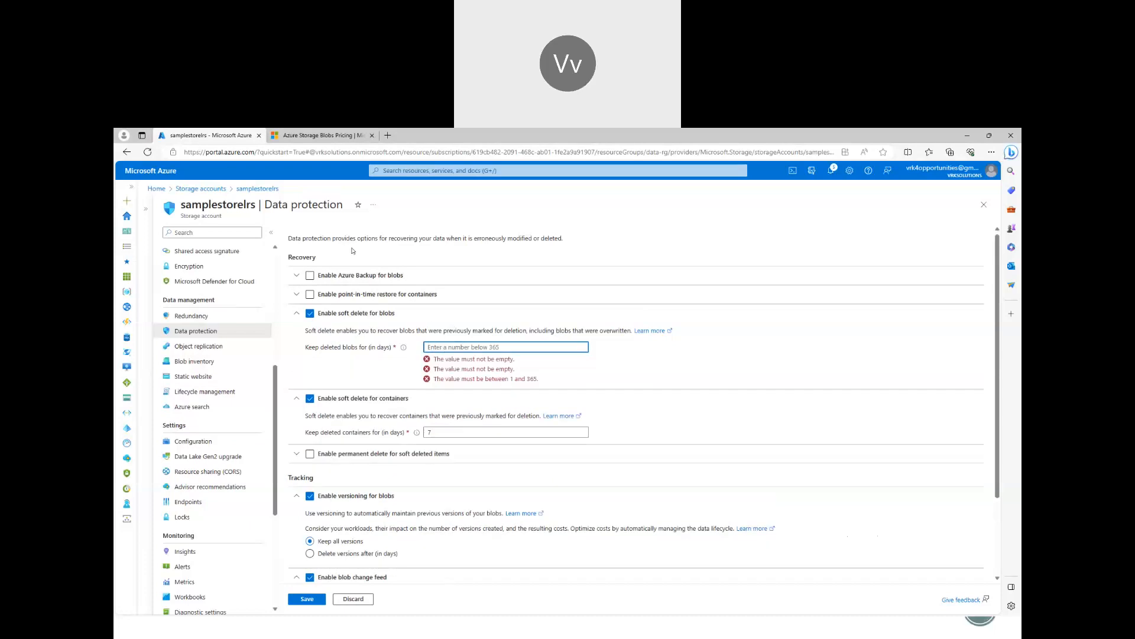
type("1")
key("BackSpace")
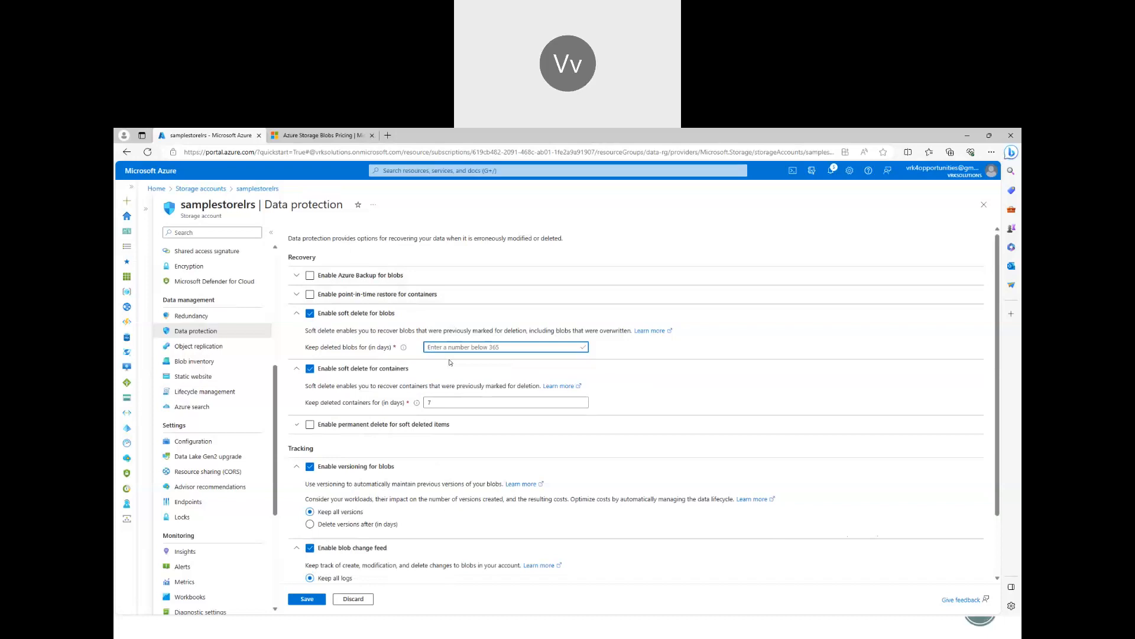
type("365")
type("6")
scroll(415, 384, "down", 1)
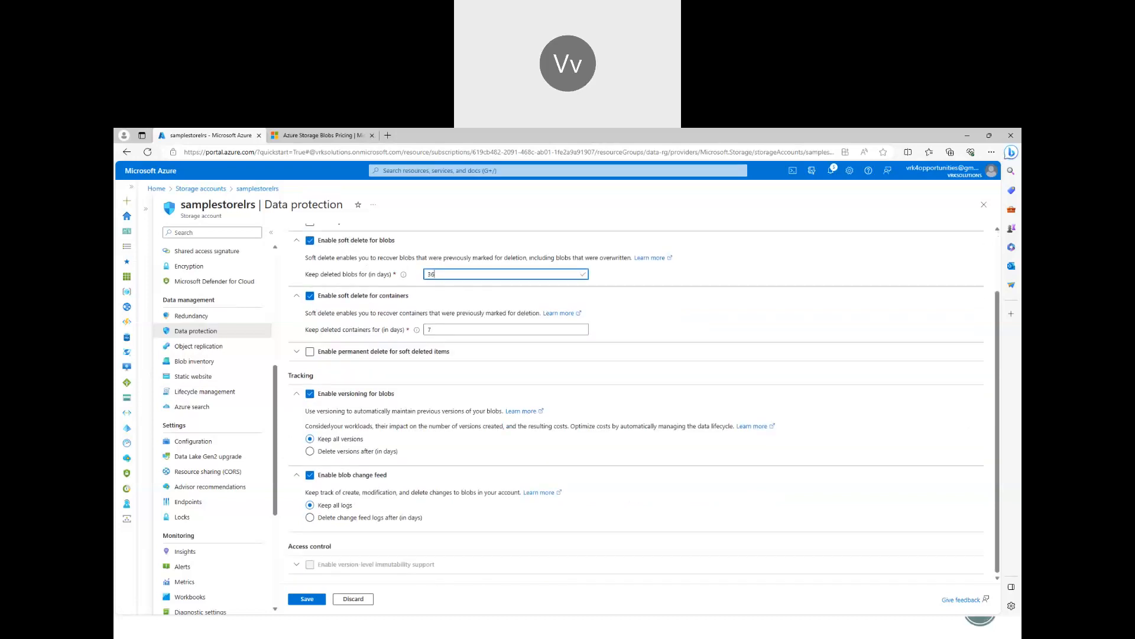
scroll(371, 288, "up", 1)
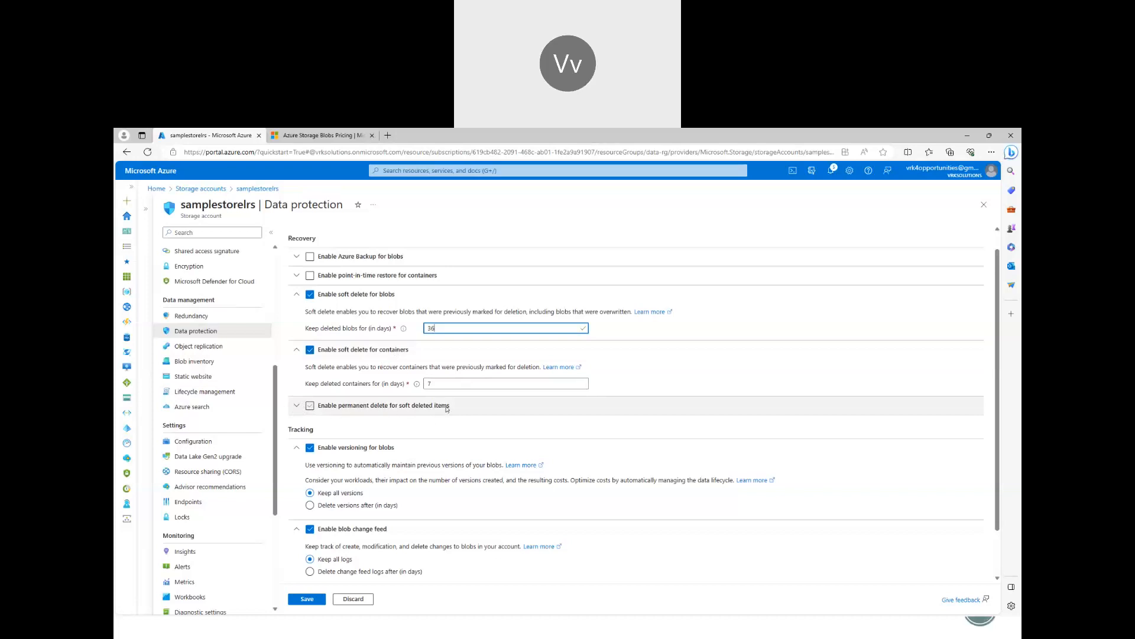
Expand and briefly toggle permanent delete for soft deleted items, and return to the storage accounts list, discarding the unsaved edits.
left_click(297, 406)
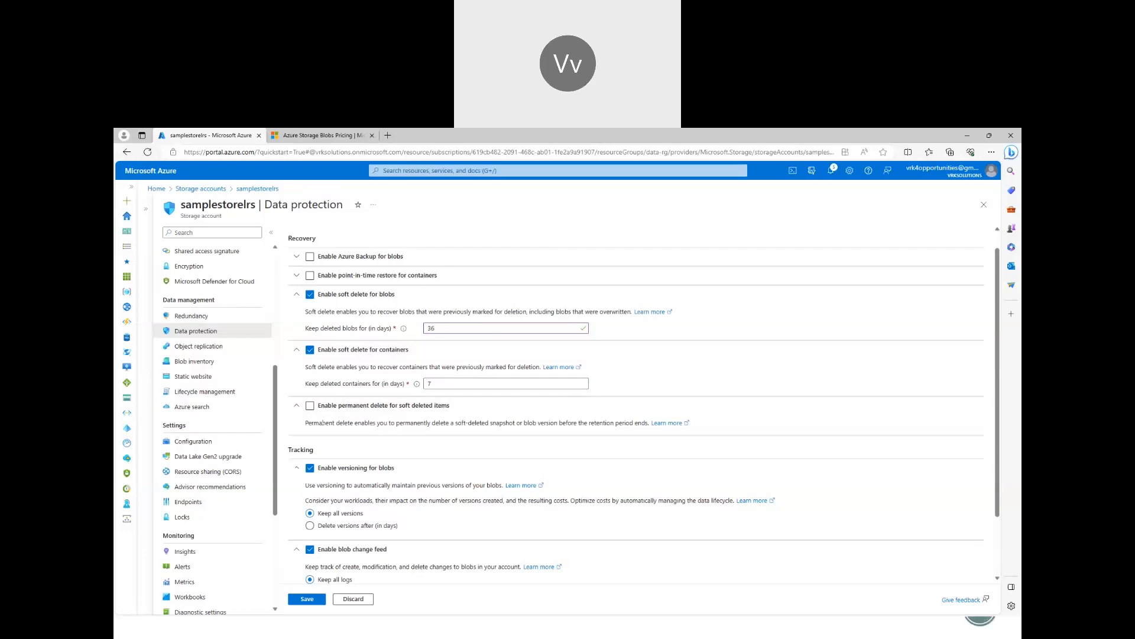
left_click(310, 407)
left_click(311, 408)
scroll(293, 450, "up", 1)
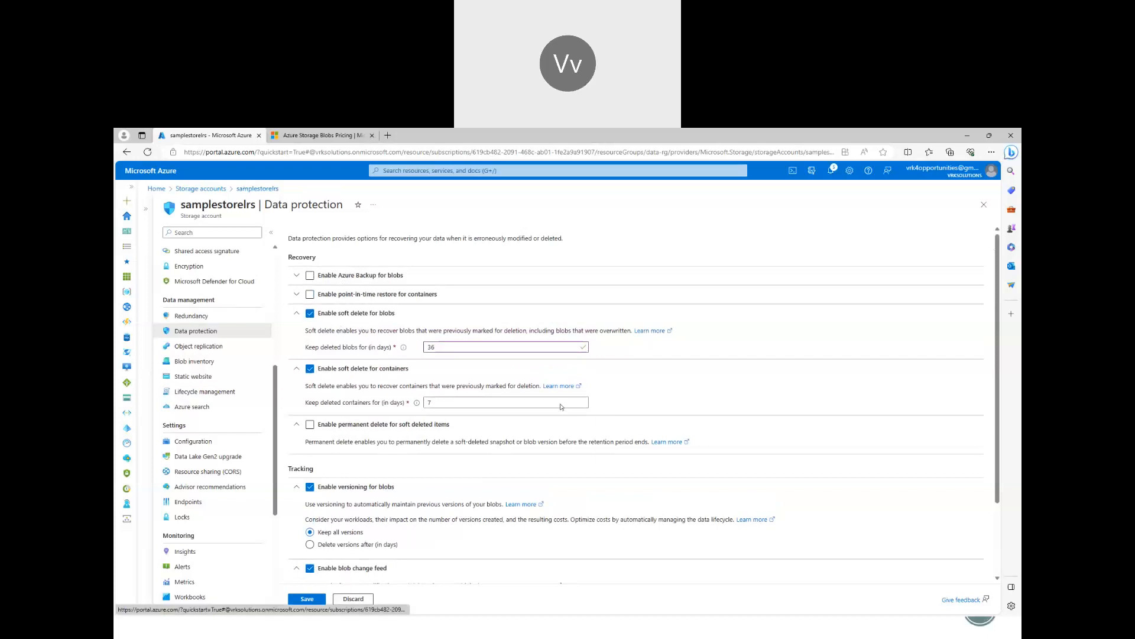
left_click(202, 188)
left_click(603, 204)
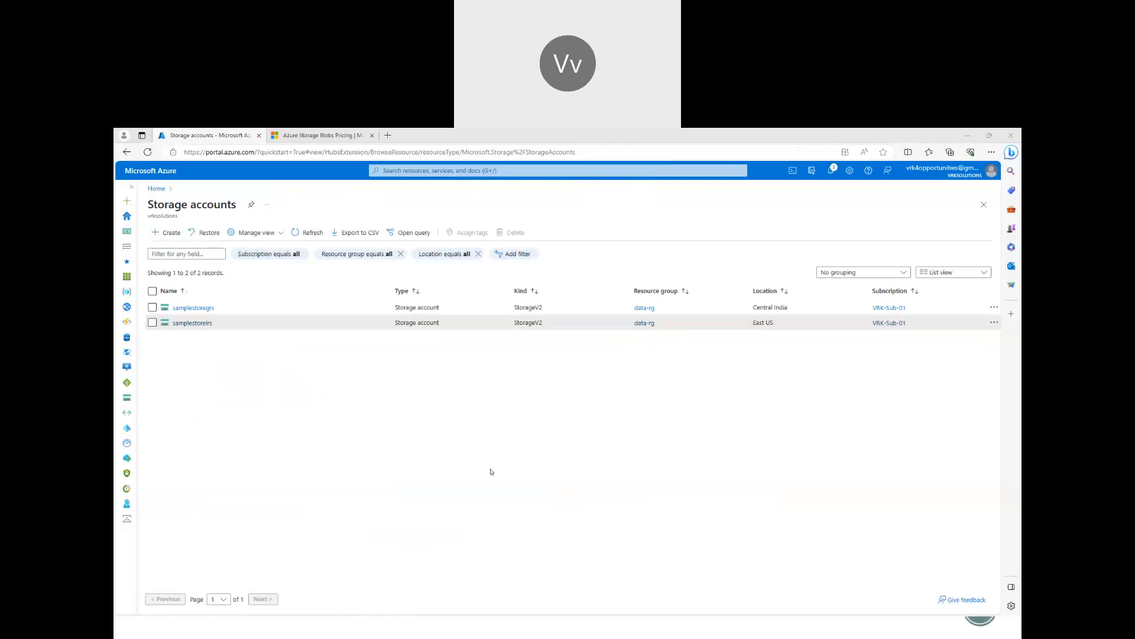
key("alt+Tab")
left_click(551, 449)
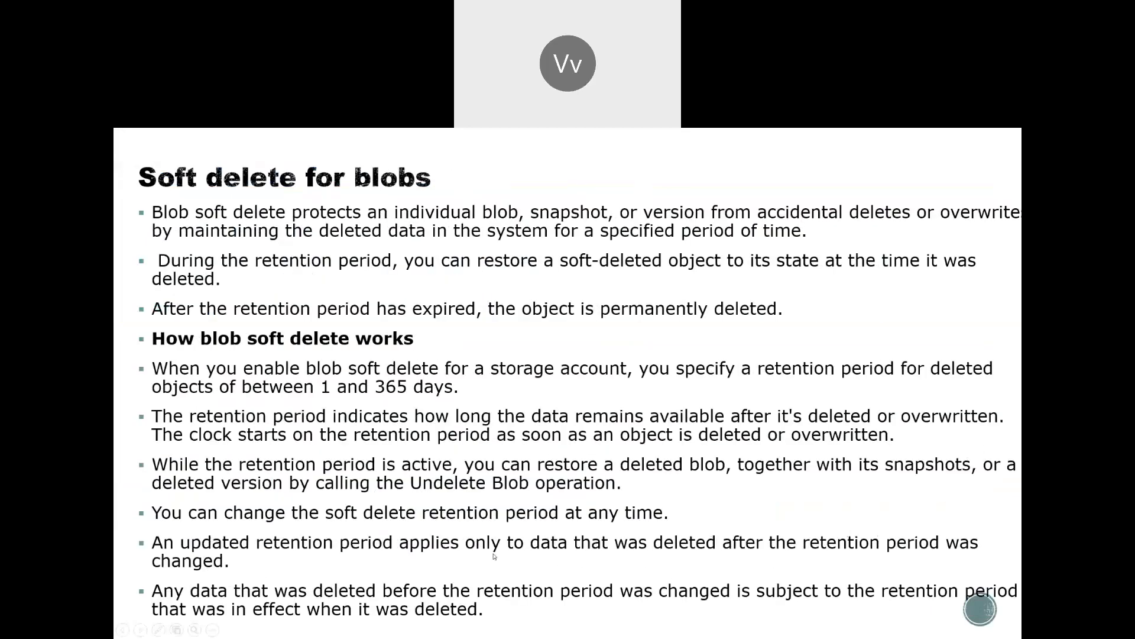
left_click(481, 526)
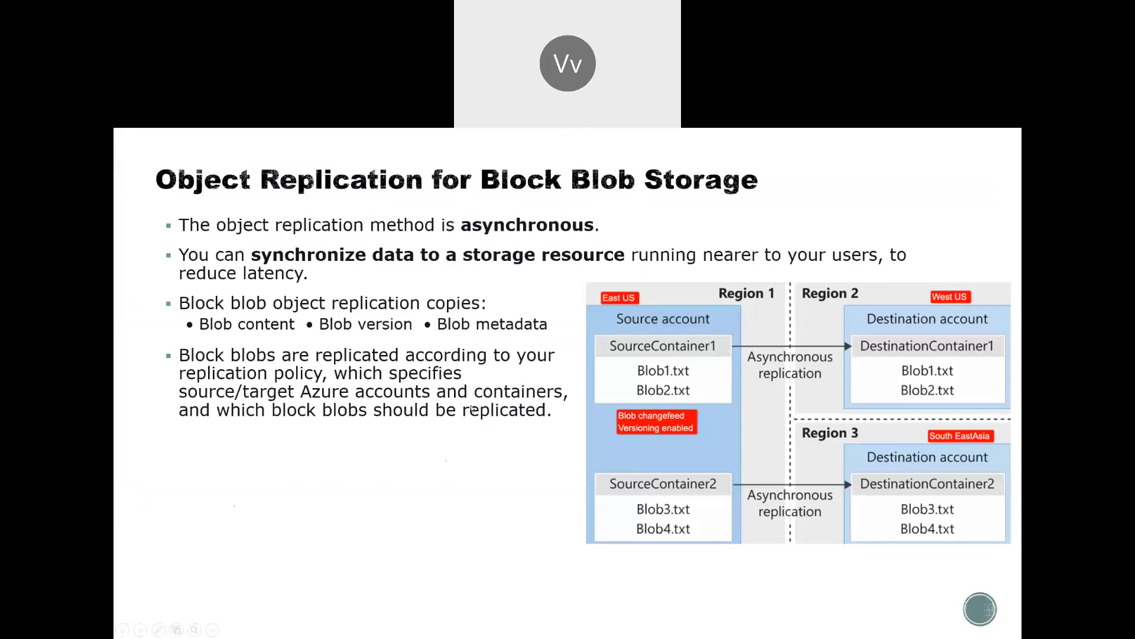
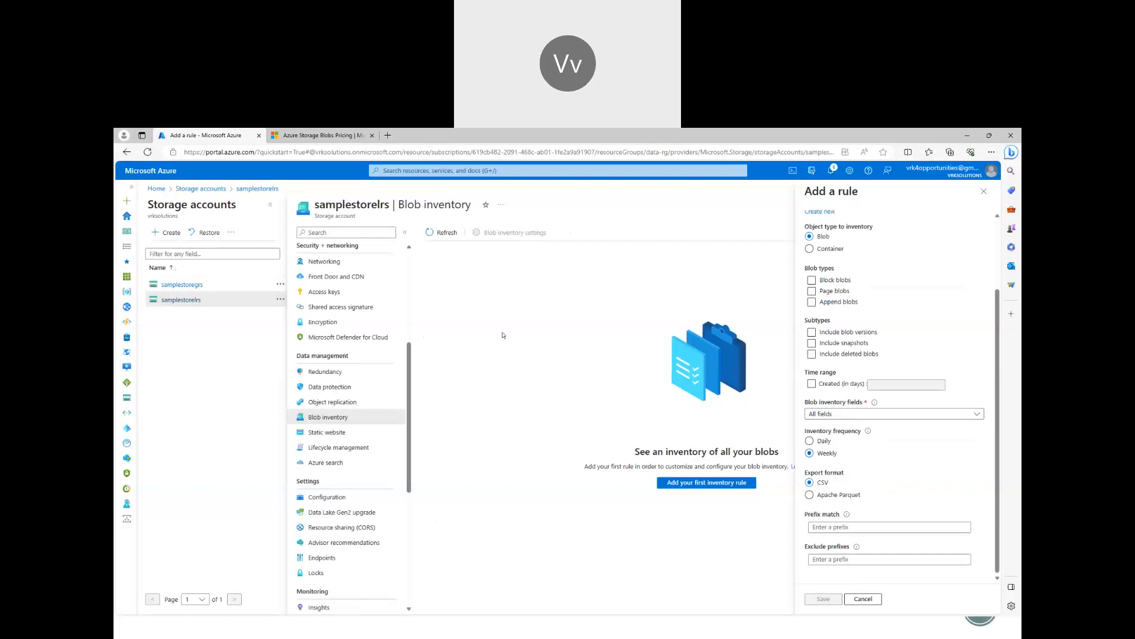
Look over the new blob inventory rule form of samplestorelrs up to the rule name, and close it without saving.
scroll(328, 387, "up", 4)
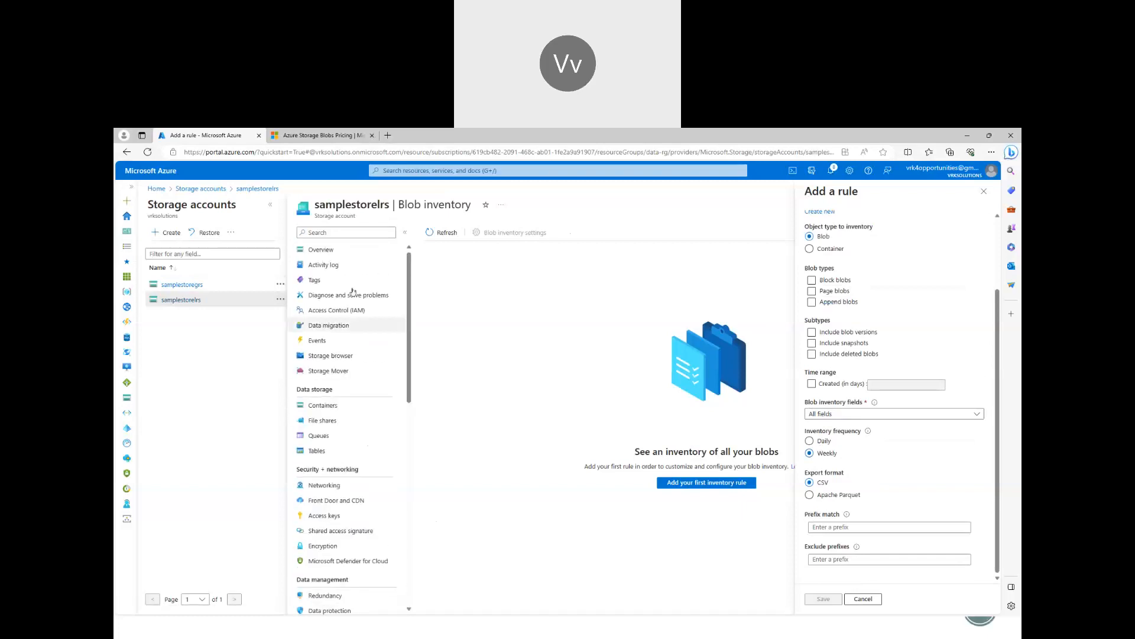
scroll(926, 245, "up", 3)
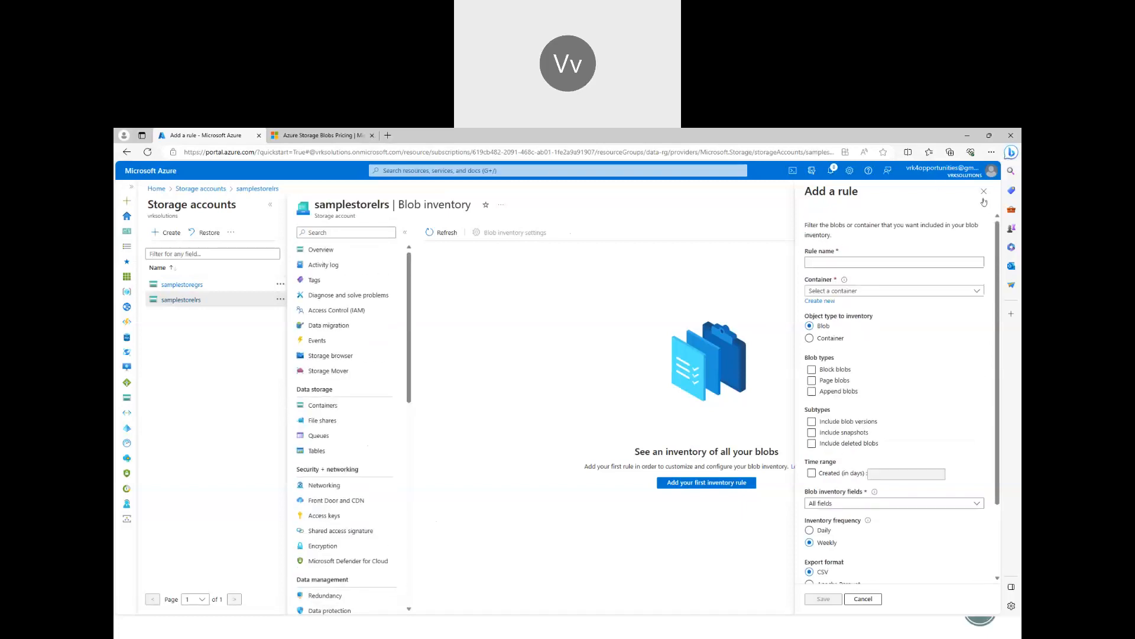
left_click(983, 191)
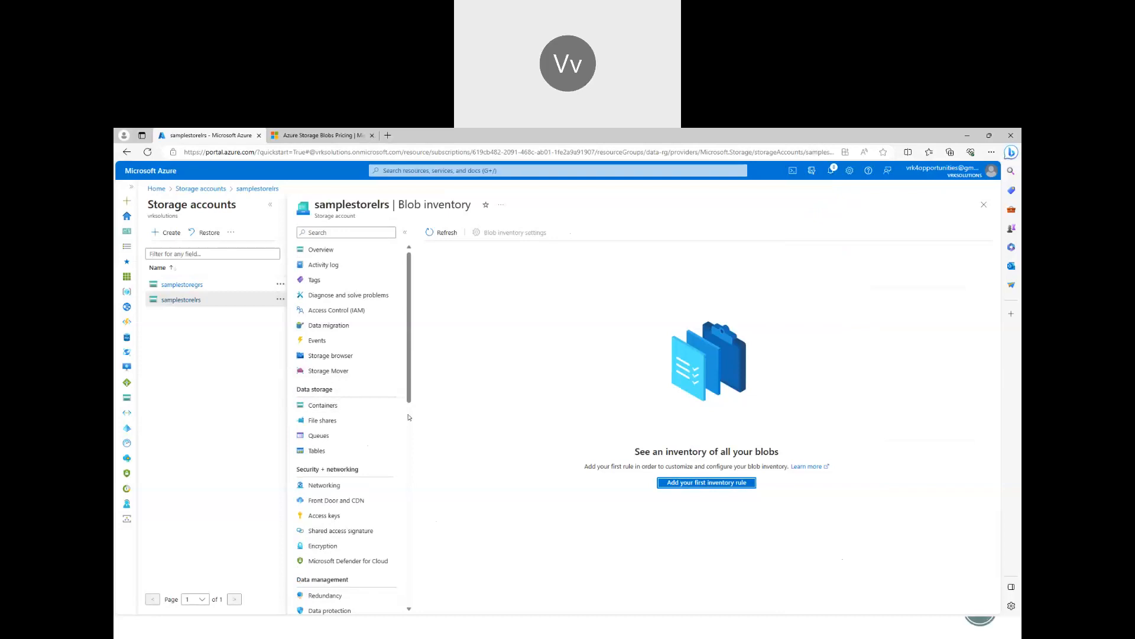
Start a first inventory rule for samplestorelrs, look through its settings and available blob inventory fields, and close it without saving.
scroll(408, 417, "down", 5)
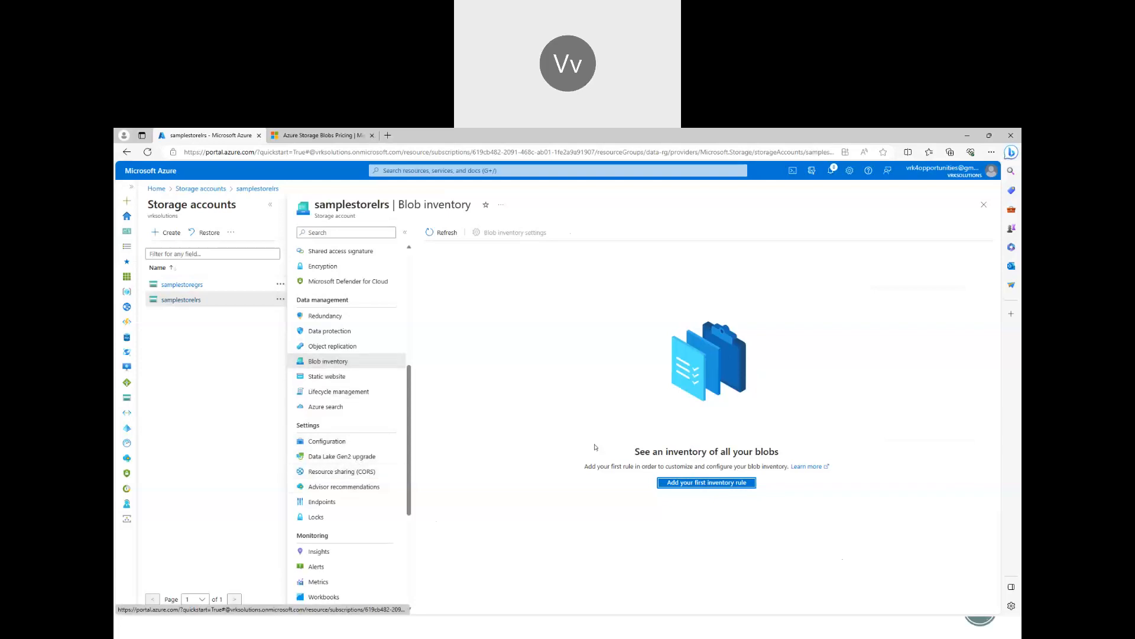
left_click(693, 482)
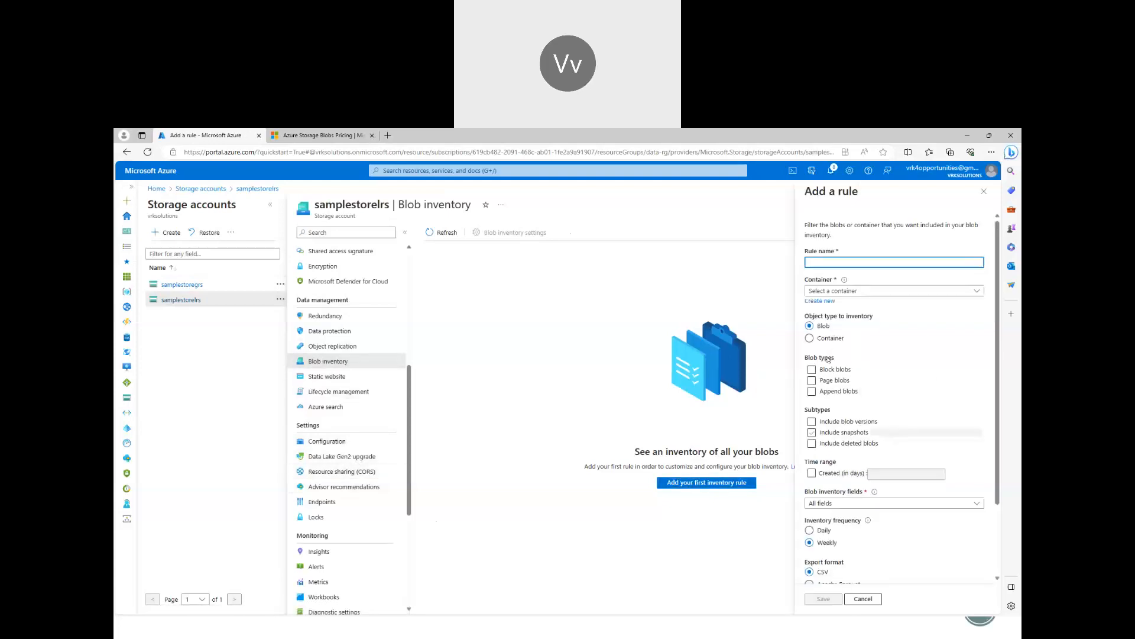
scroll(825, 485, "down", 3)
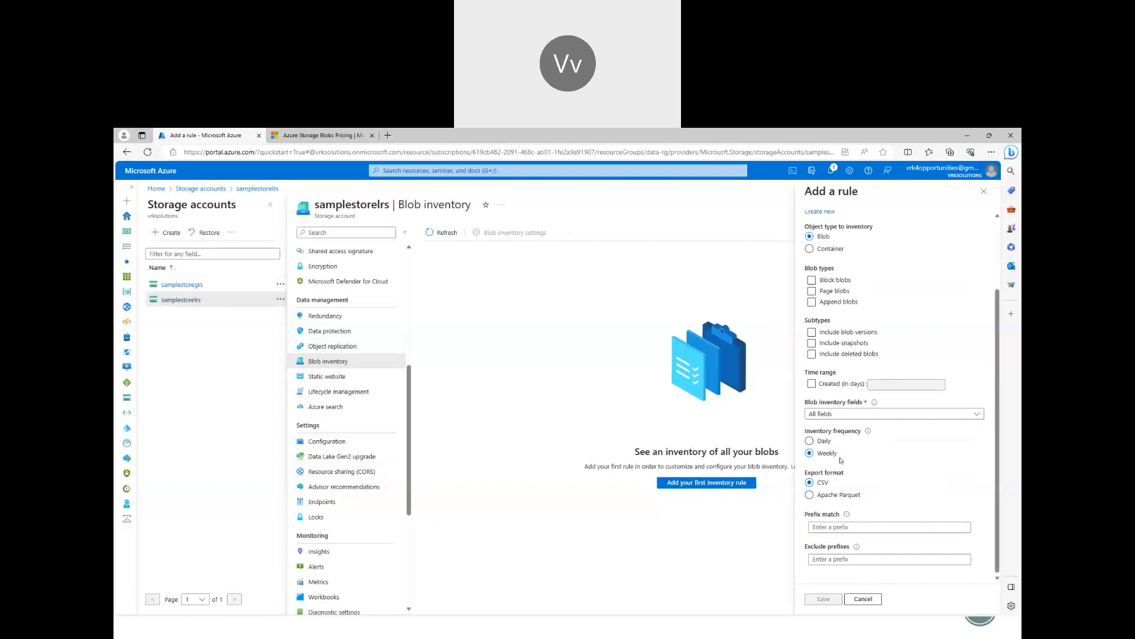
left_click(839, 414)
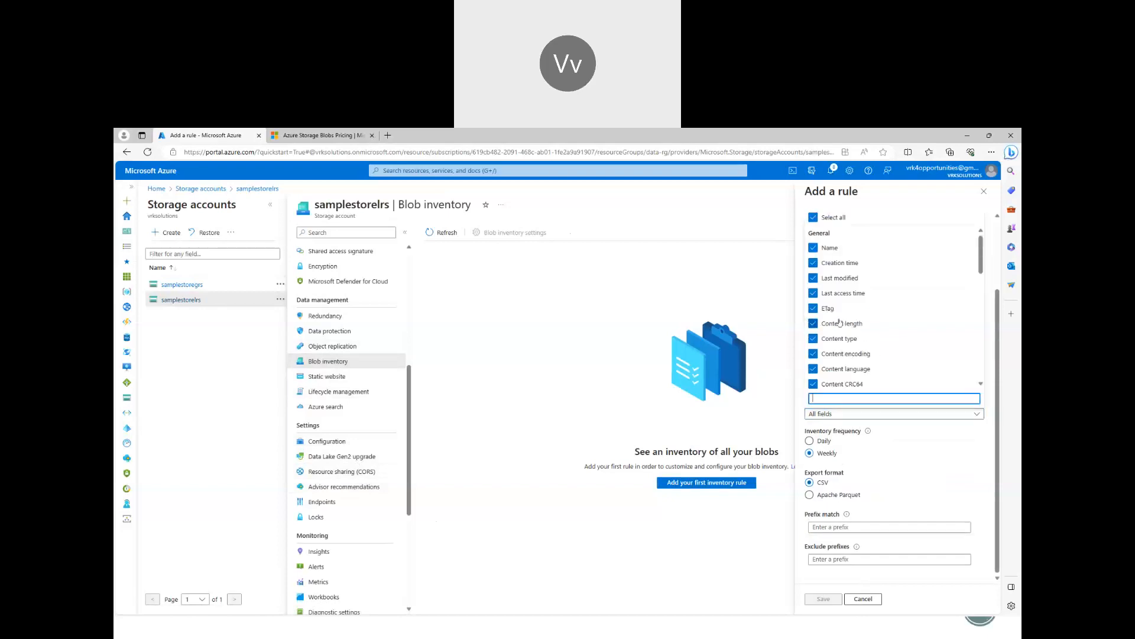
scroll(843, 323, "down", 2)
scroll(861, 333, "down", 4)
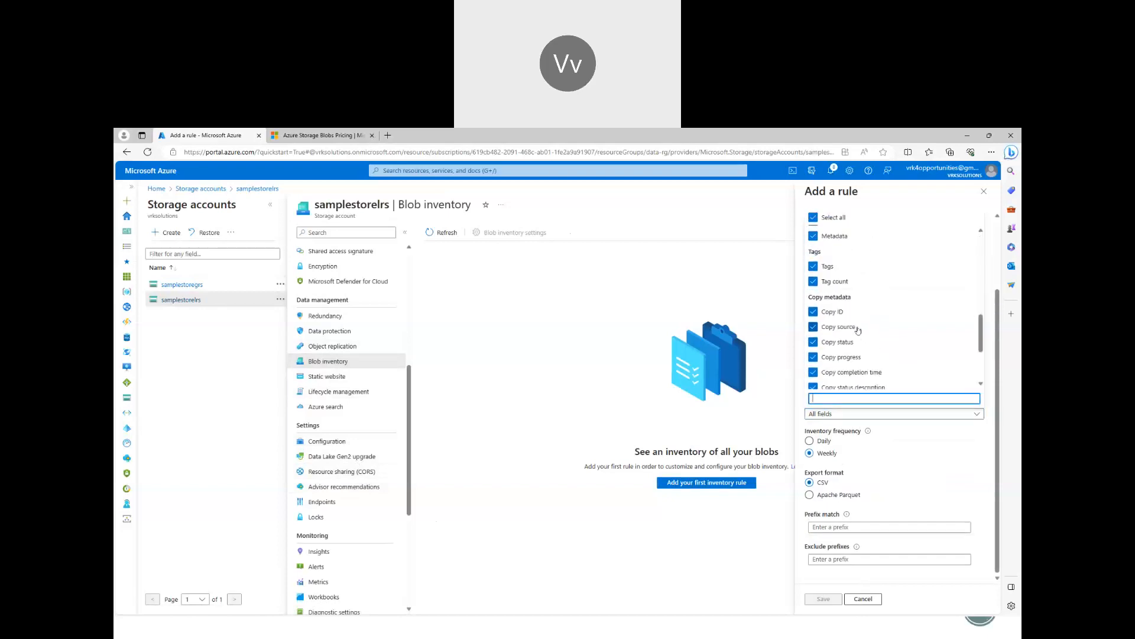
left_click(983, 191)
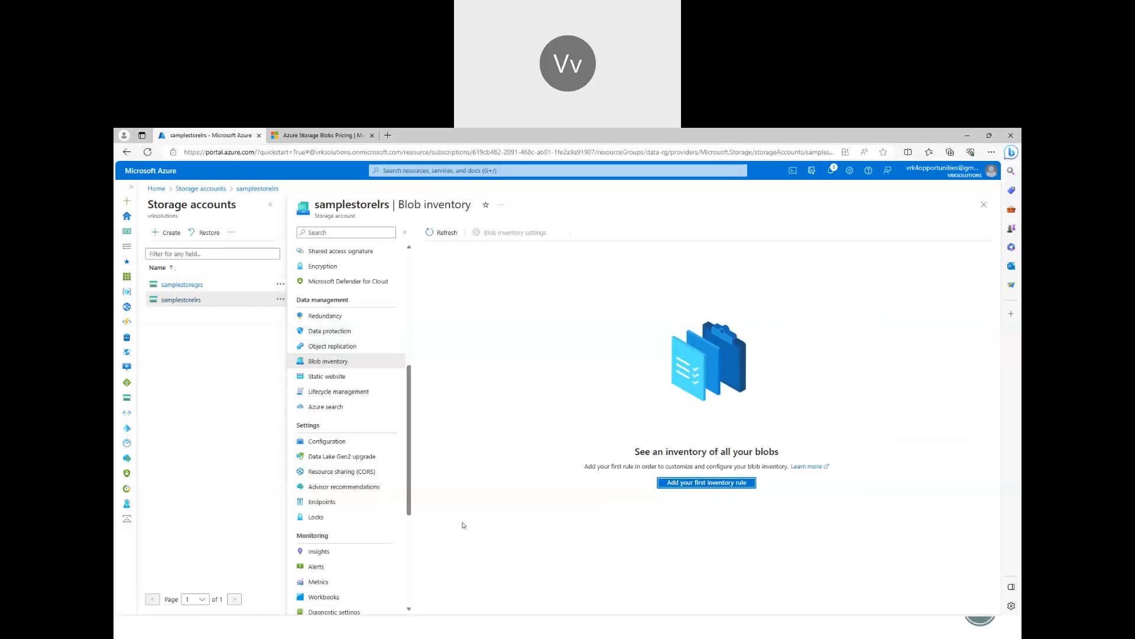
key("alt+Tab")
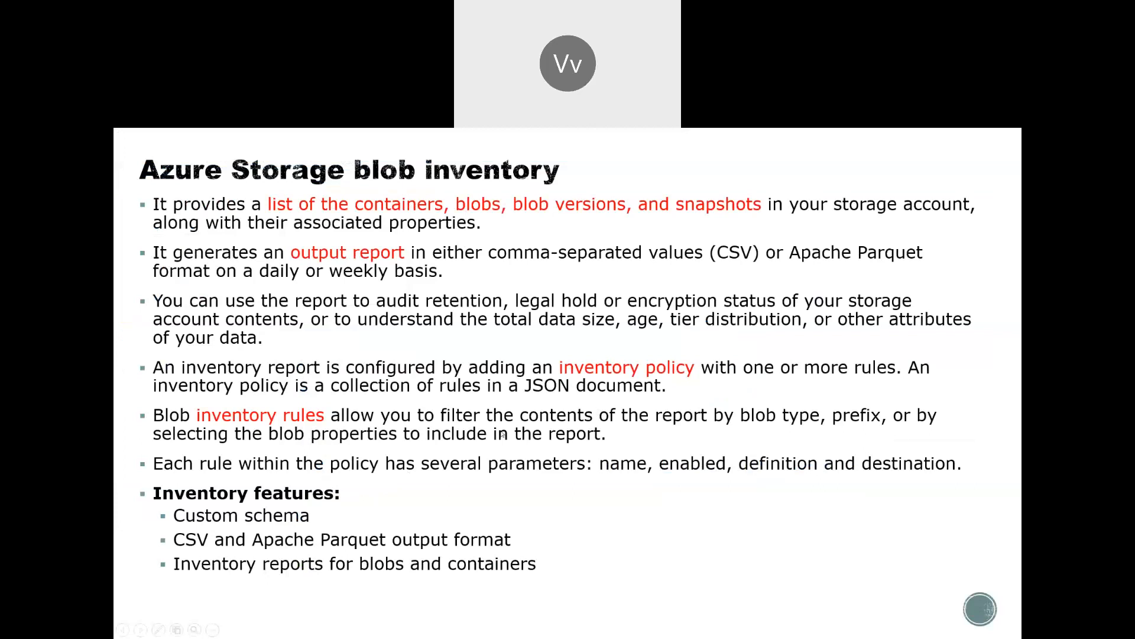
left_click(474, 496)
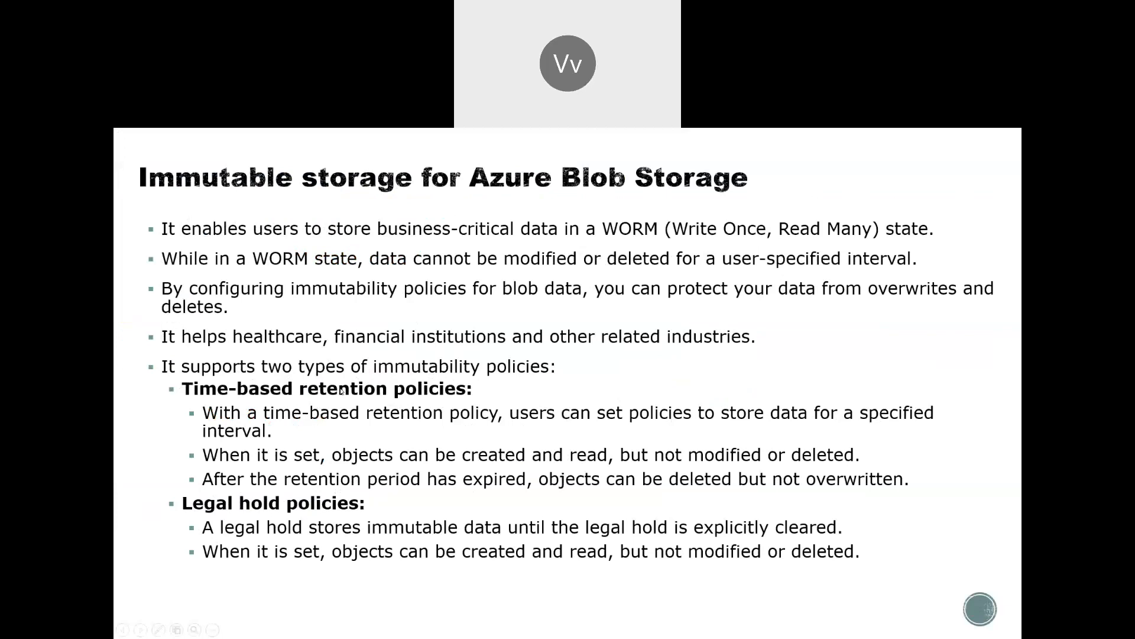
key("alt+Tab")
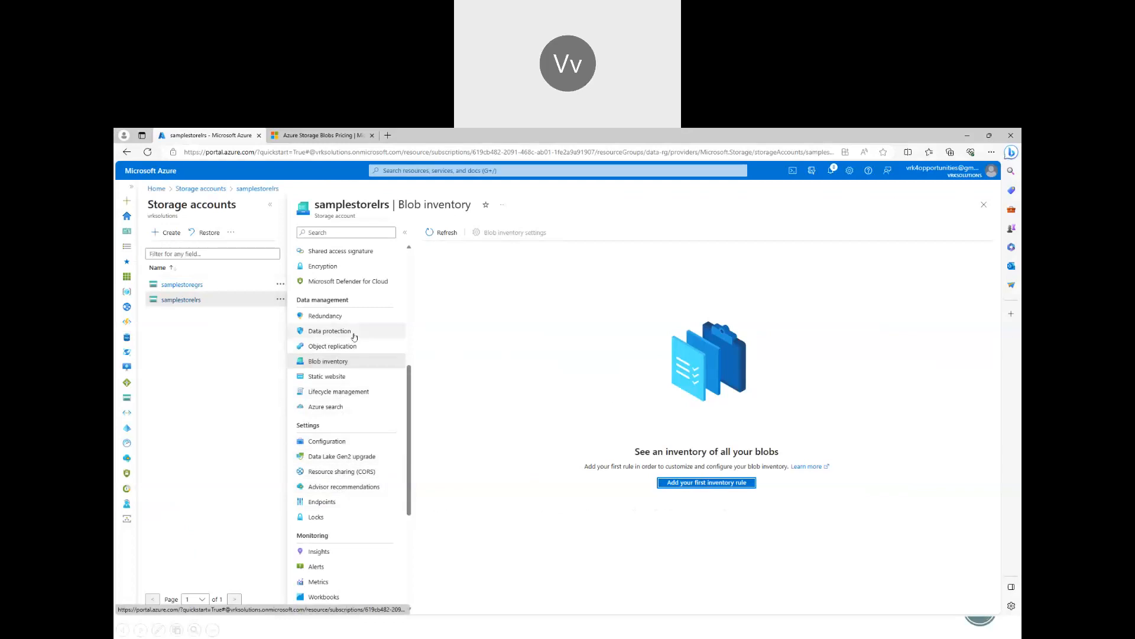
key("alt+Tab")
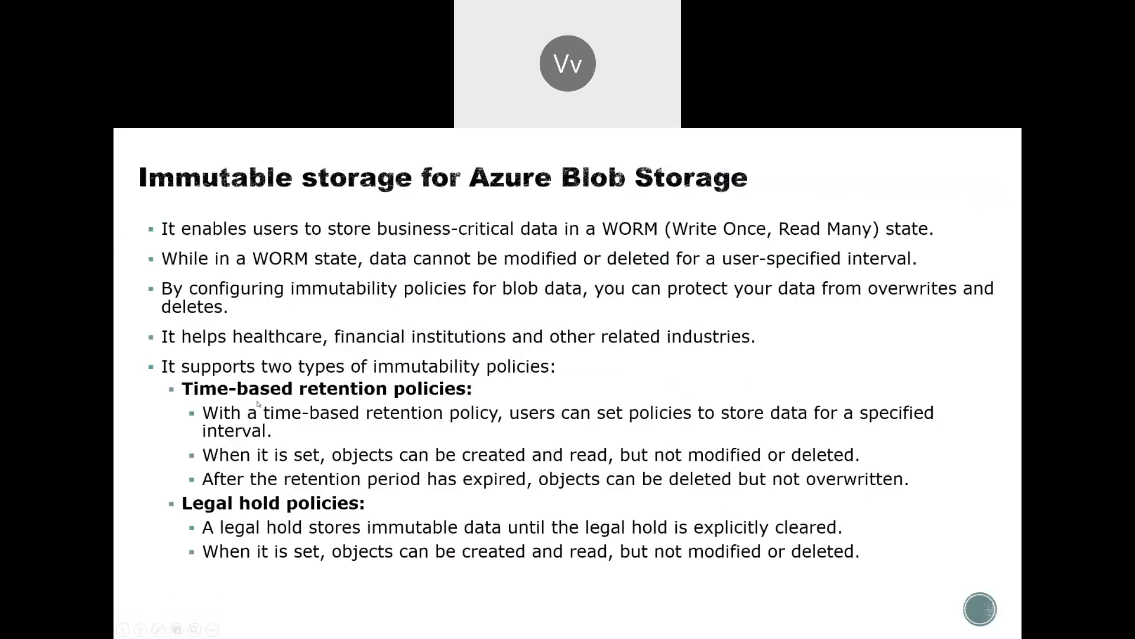
key("alt+Tab")
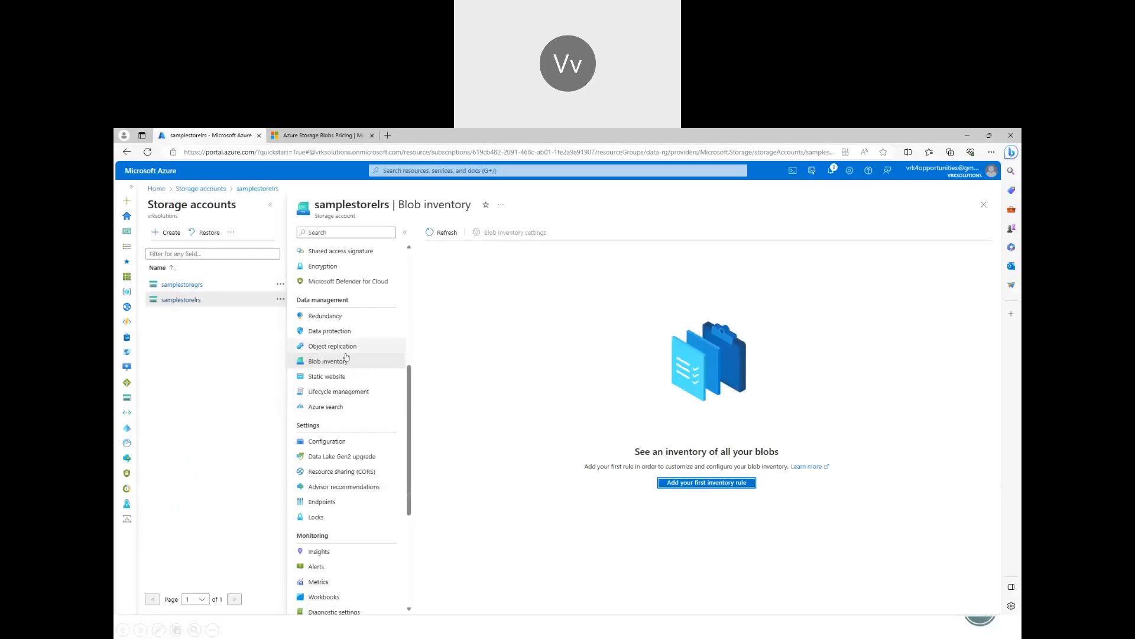
Open the access policies of testcontainer from the containers of samplestorelrs.
scroll(346, 357, "up", 4)
left_click(329, 405)
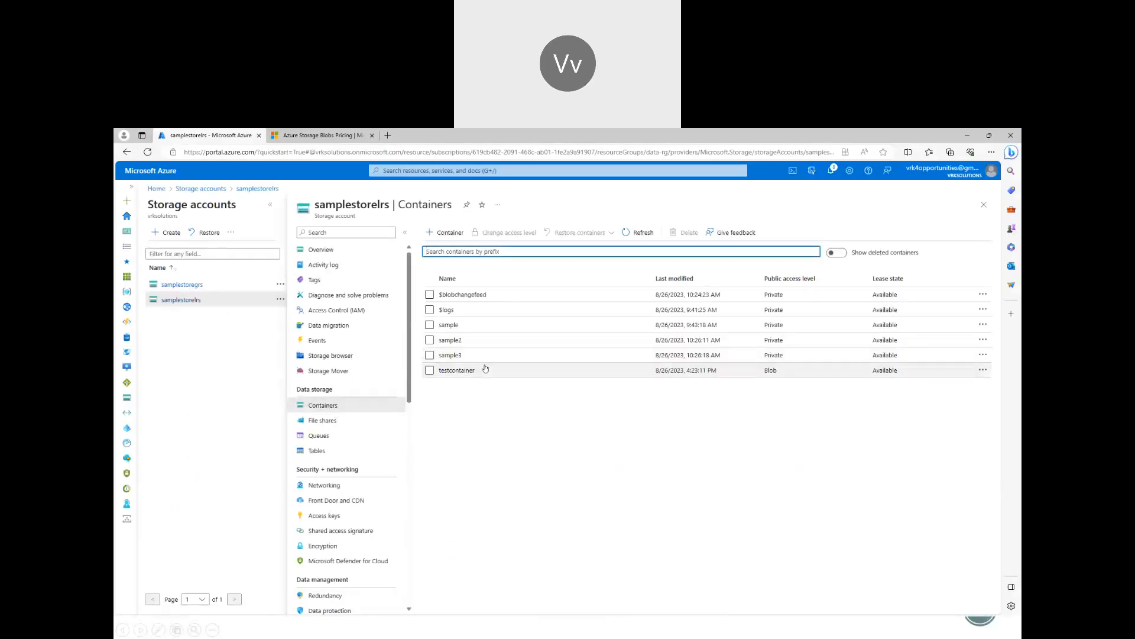
left_click(468, 370)
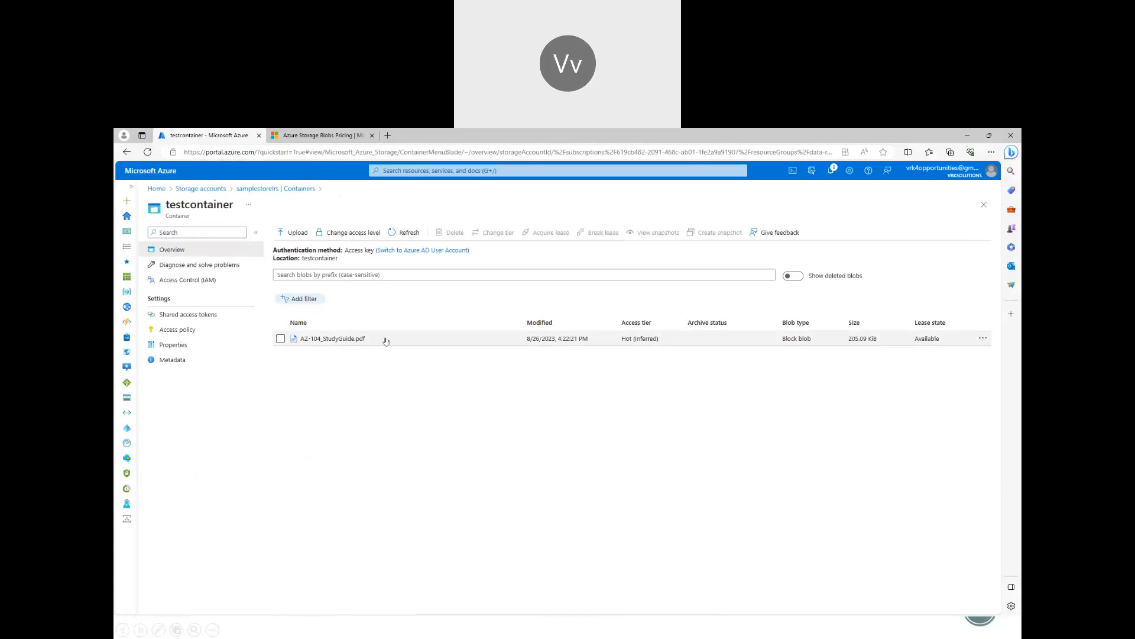
left_click(208, 331)
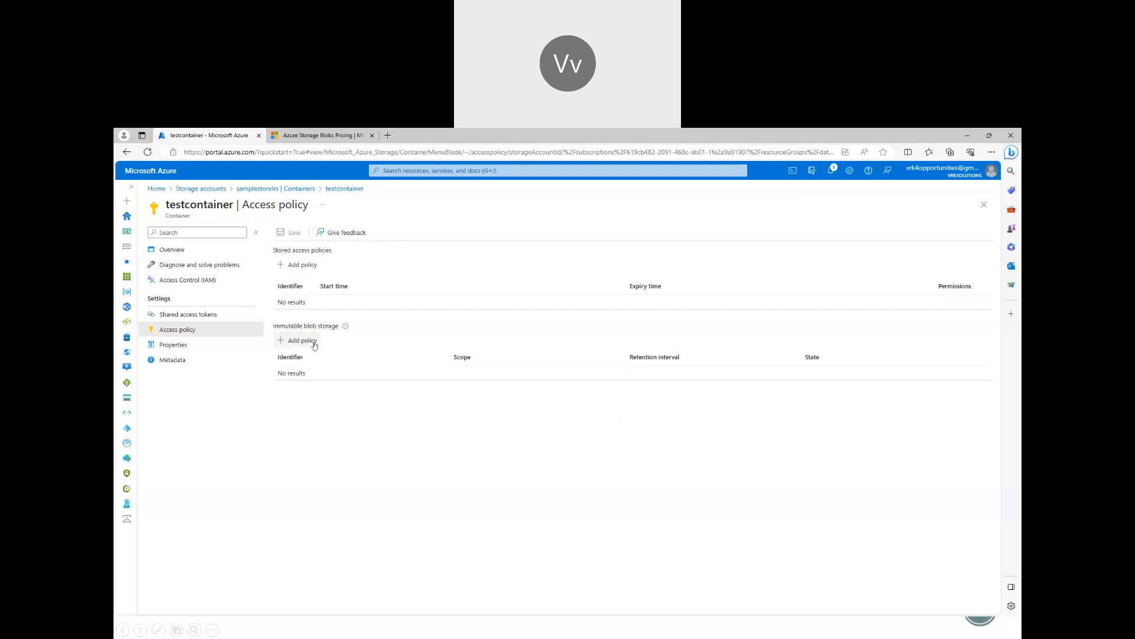
Try to add an immutable blob storage policy with time-based retention of 180 days to testcontainer, and close the form.
left_click(299, 338)
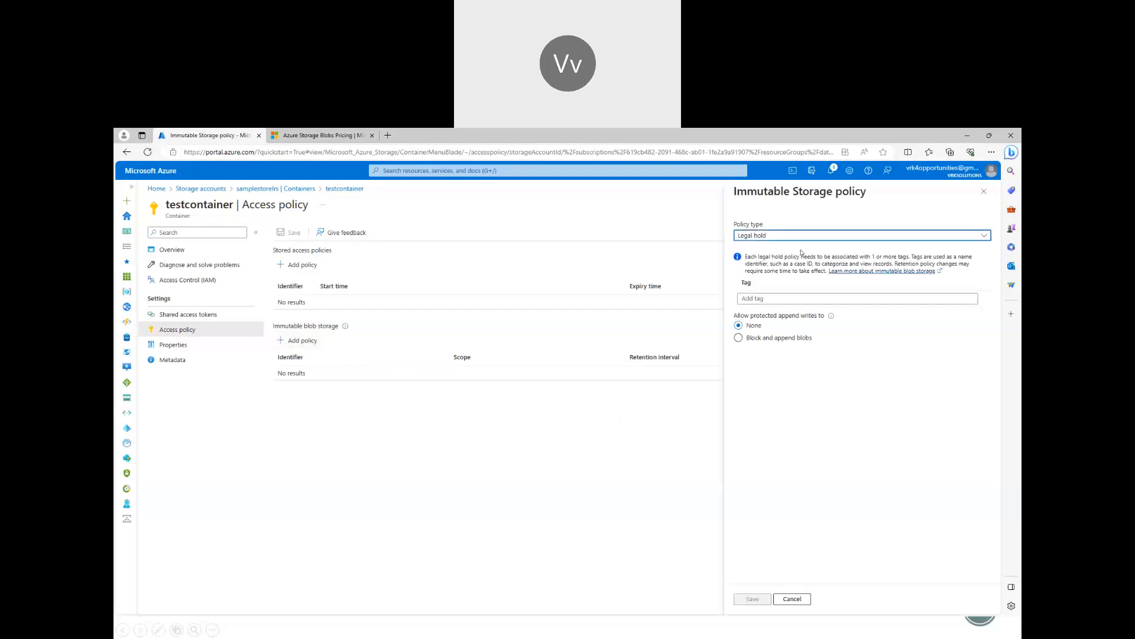
left_click(792, 236)
left_click(783, 262)
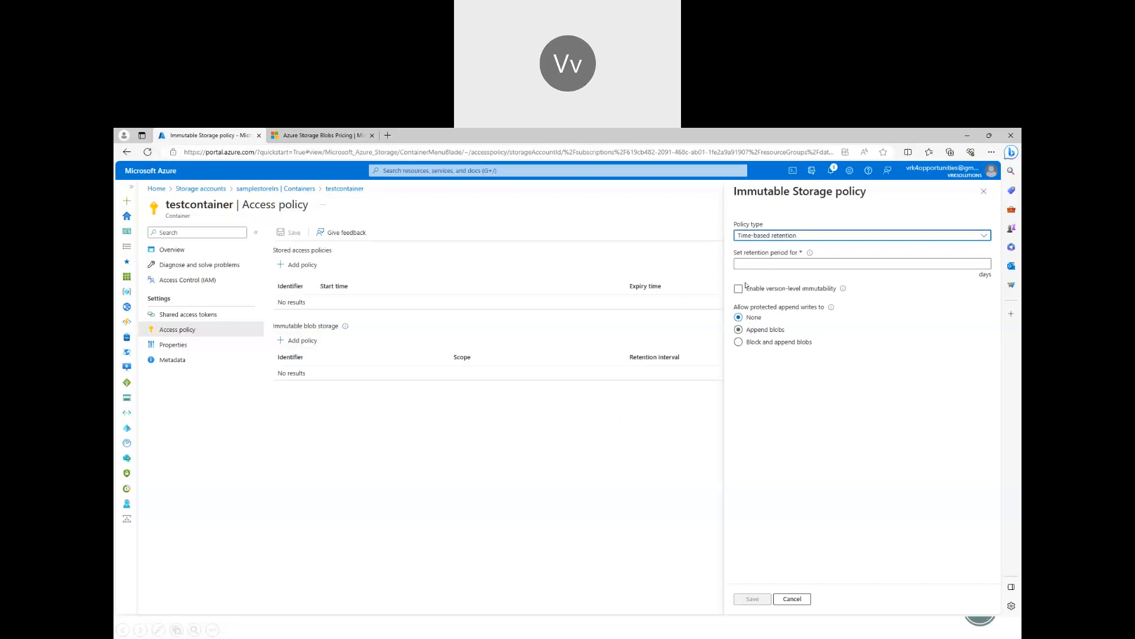
left_click(763, 264)
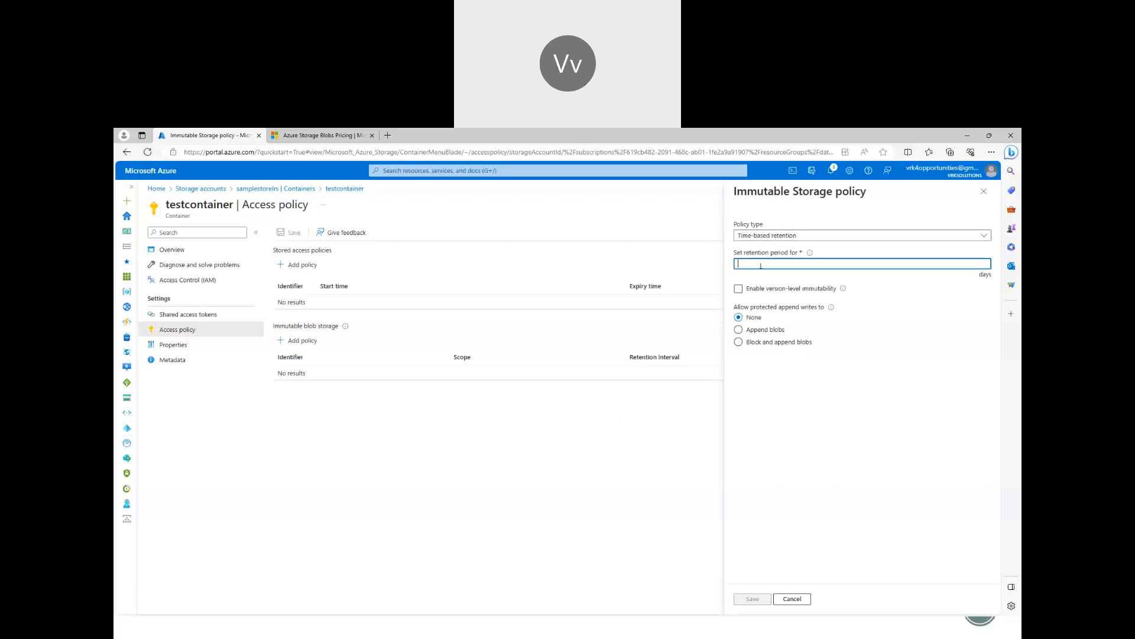
type("1")
key("BackSpace")
type("80")
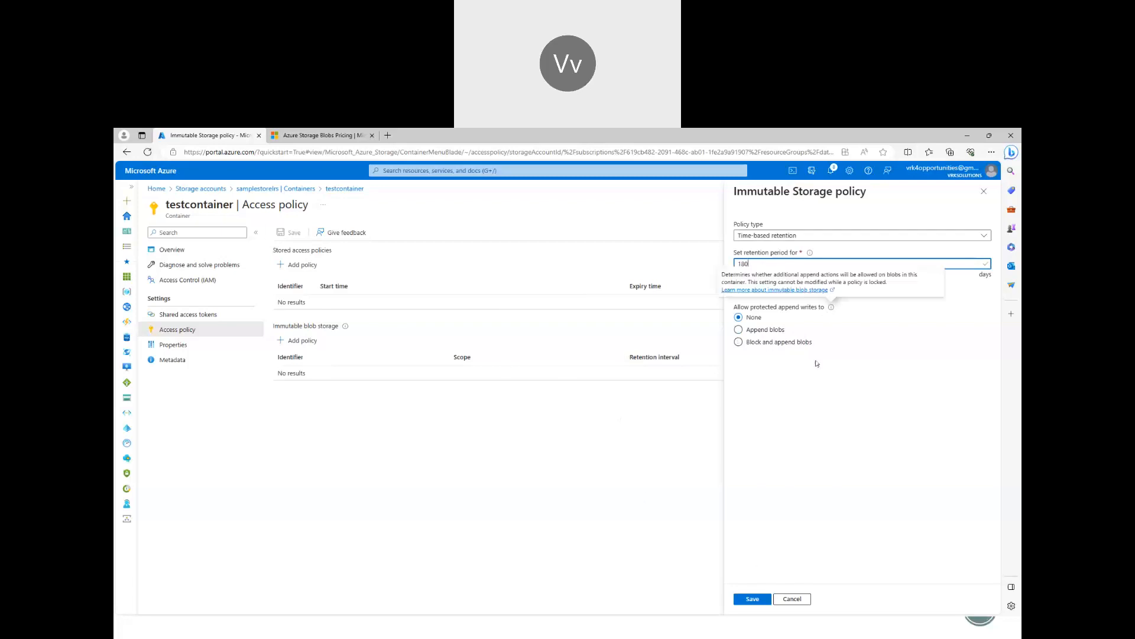
left_click(758, 599)
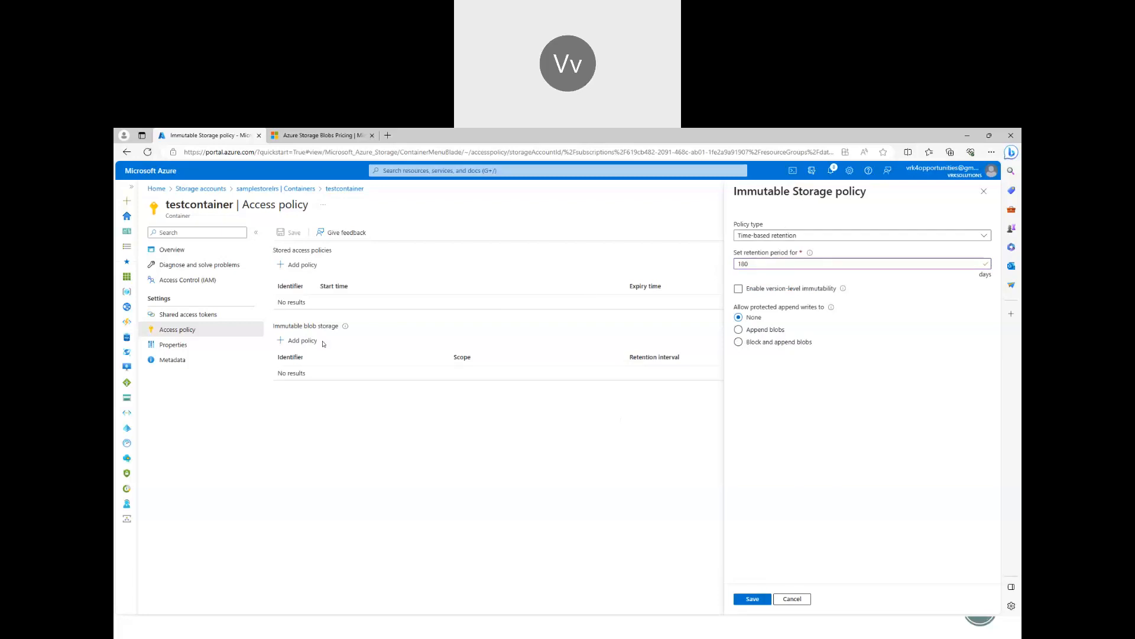
left_click(984, 191)
key("Return")
Reopen testcontainer's access policies and save an immutable blob storage policy with time-based retention of 100 days.
left_click(287, 189)
left_click(466, 373)
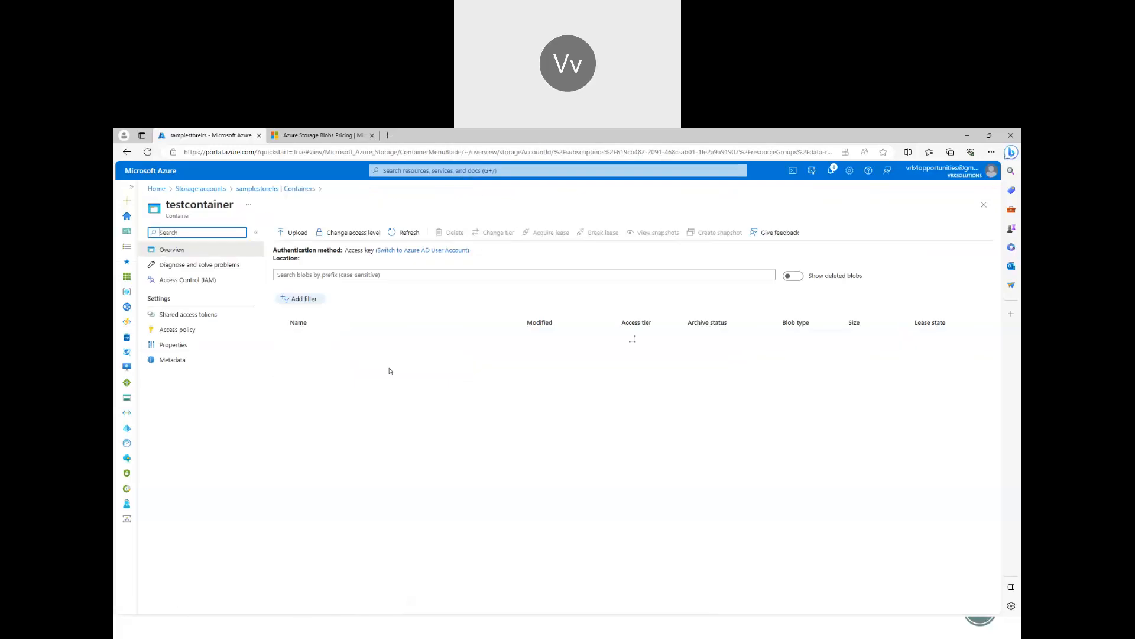
left_click(218, 329)
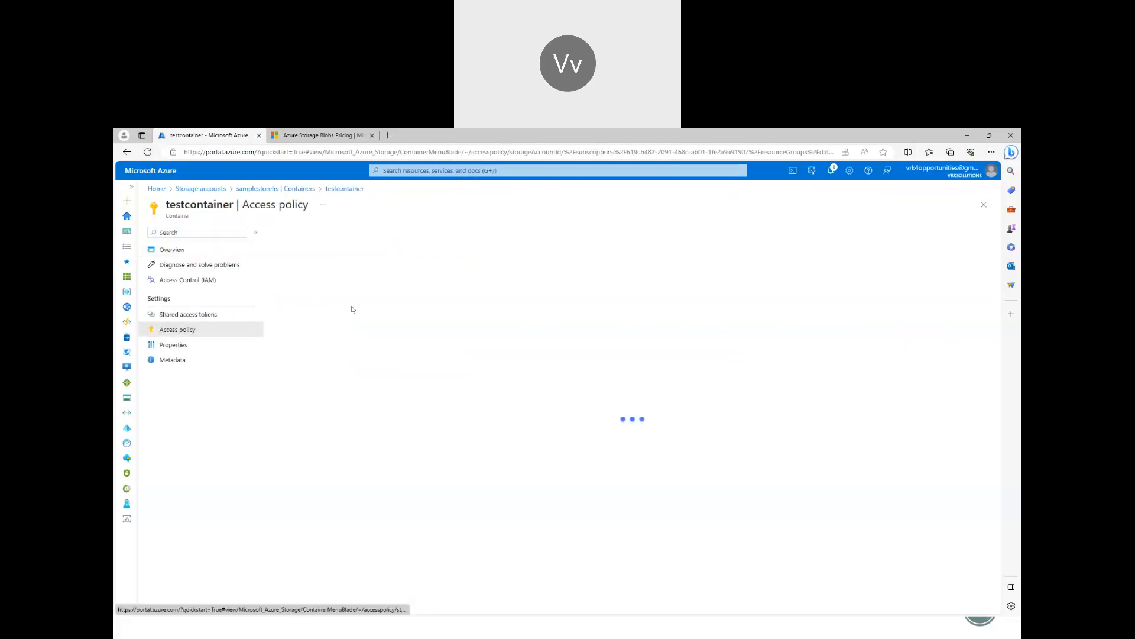
left_click(281, 347)
left_click(775, 237)
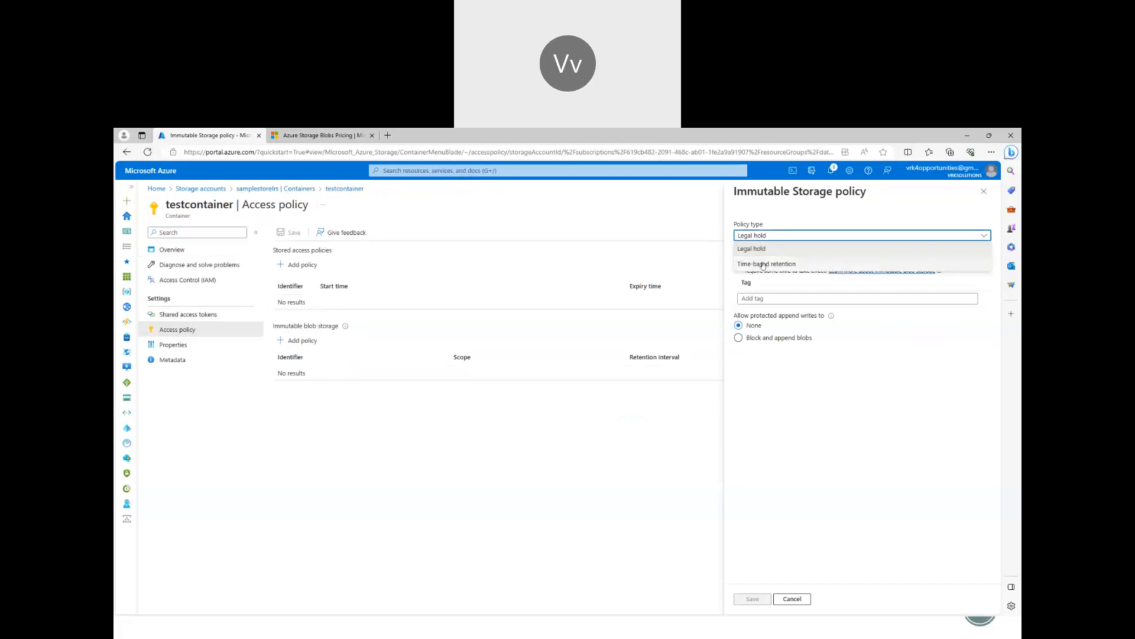
left_click(778, 264)
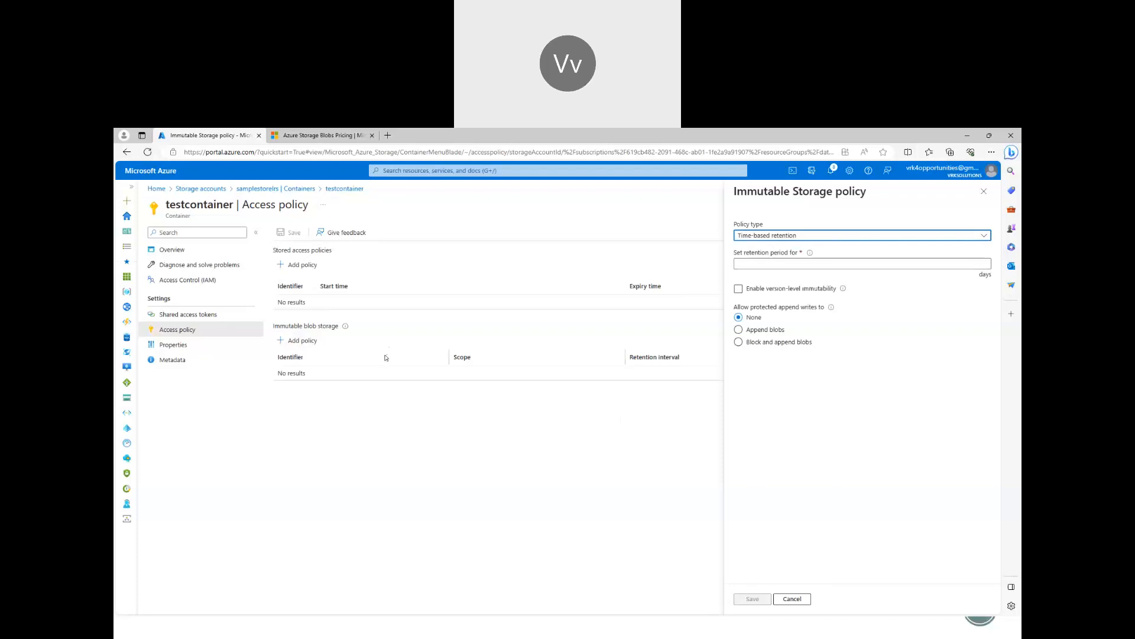
left_click(771, 264)
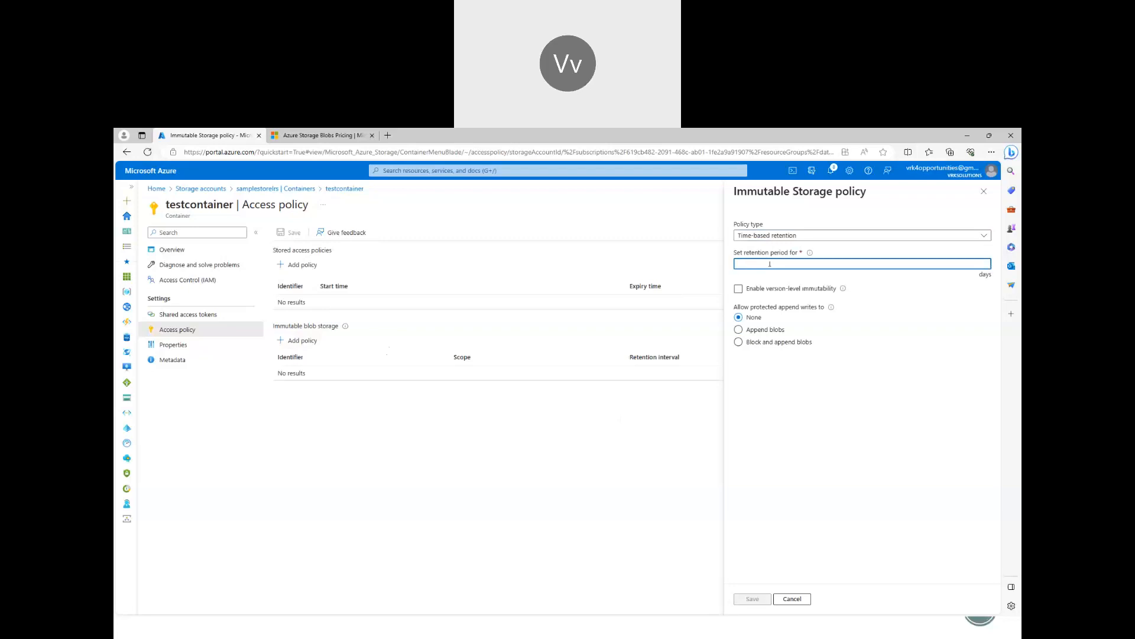
type("100")
left_click(764, 600)
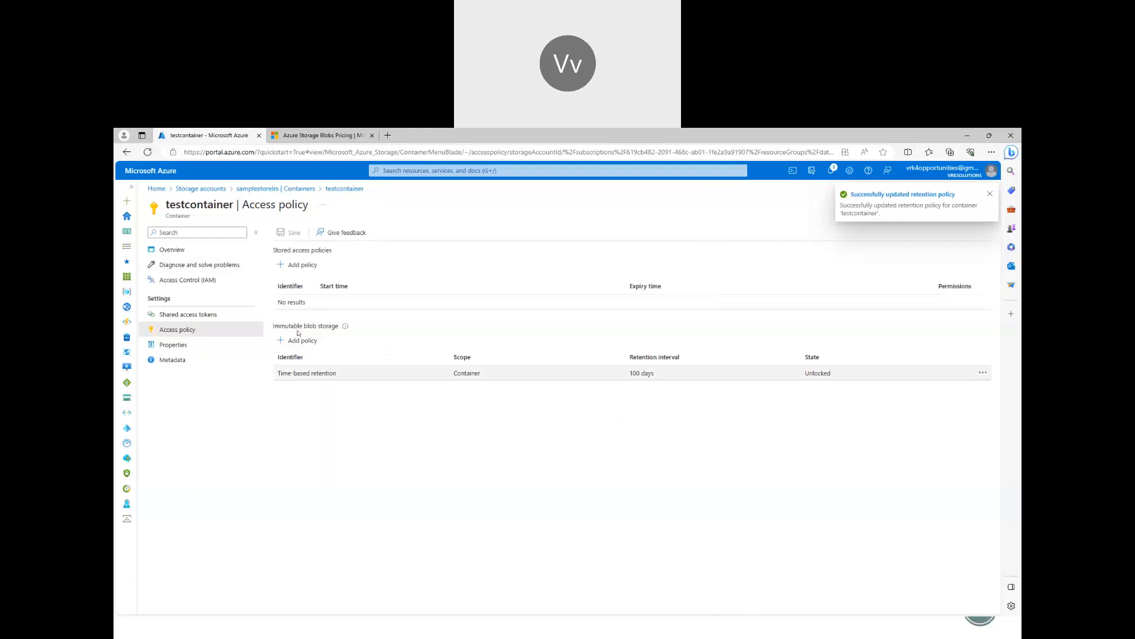
Return to the containers list and reopen testcontainer's access policies to review its immutable storage policy.
left_click(290, 189)
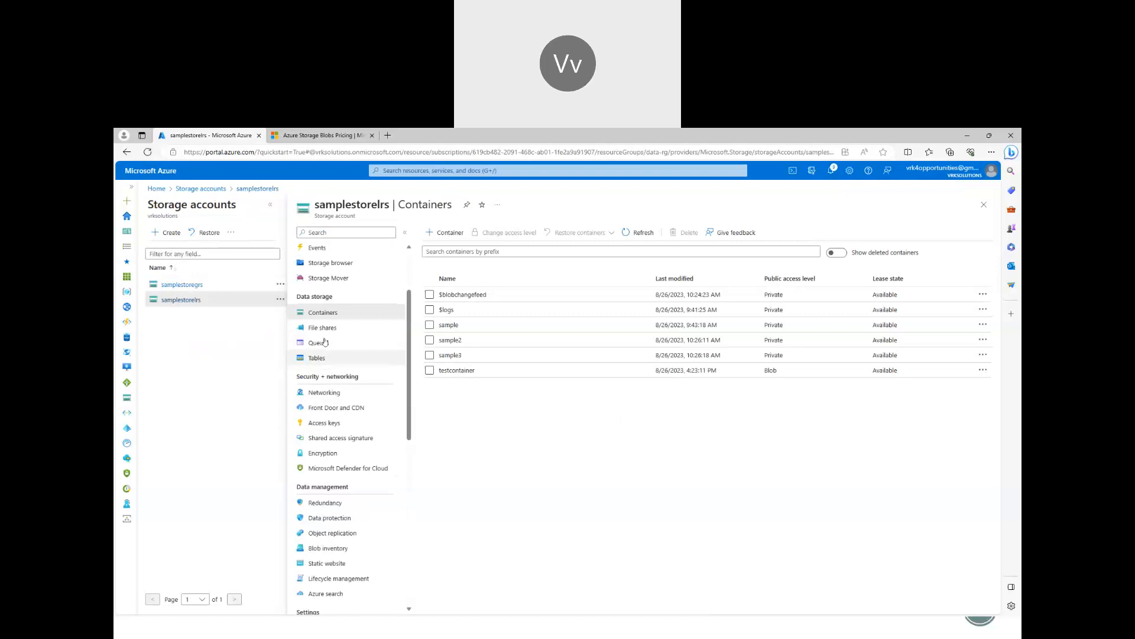
left_click(458, 371)
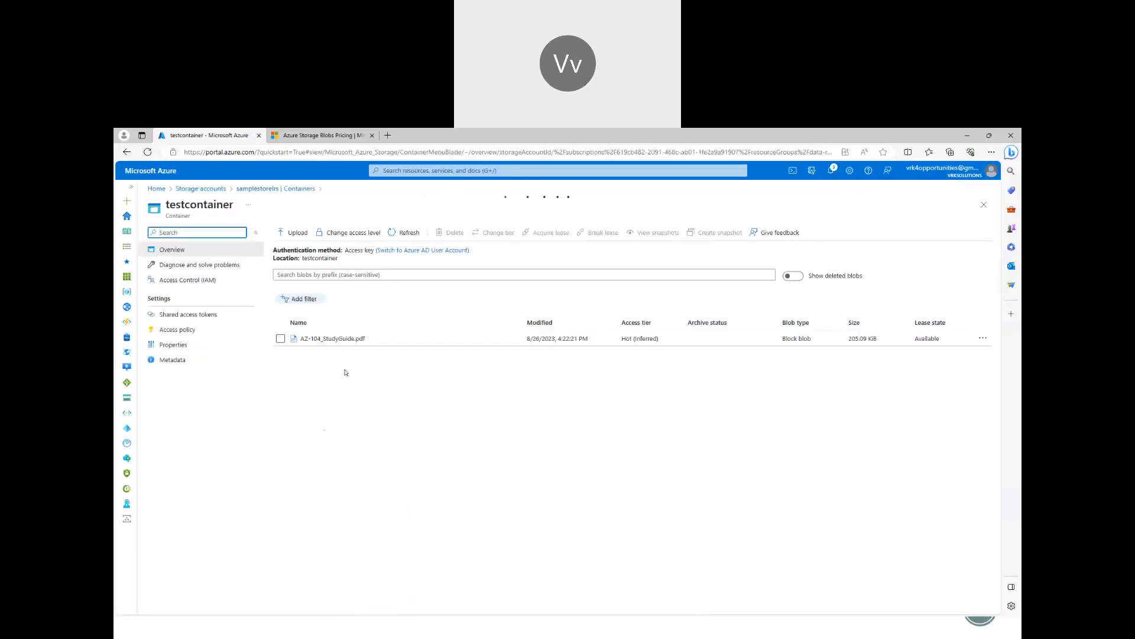
left_click(225, 329)
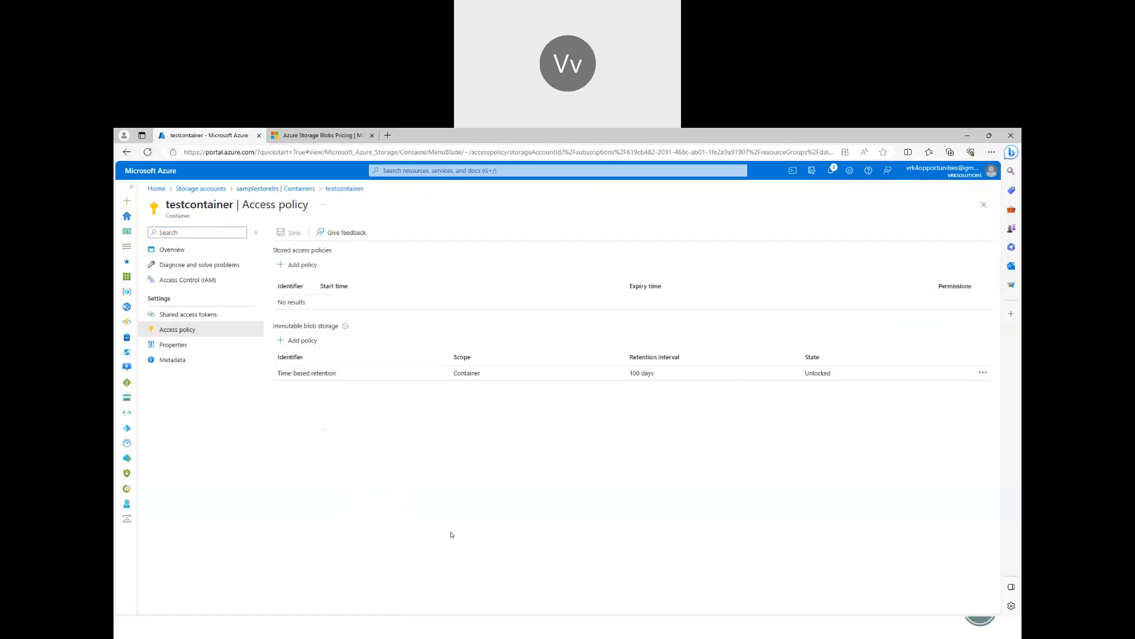
key("alt+Tab")
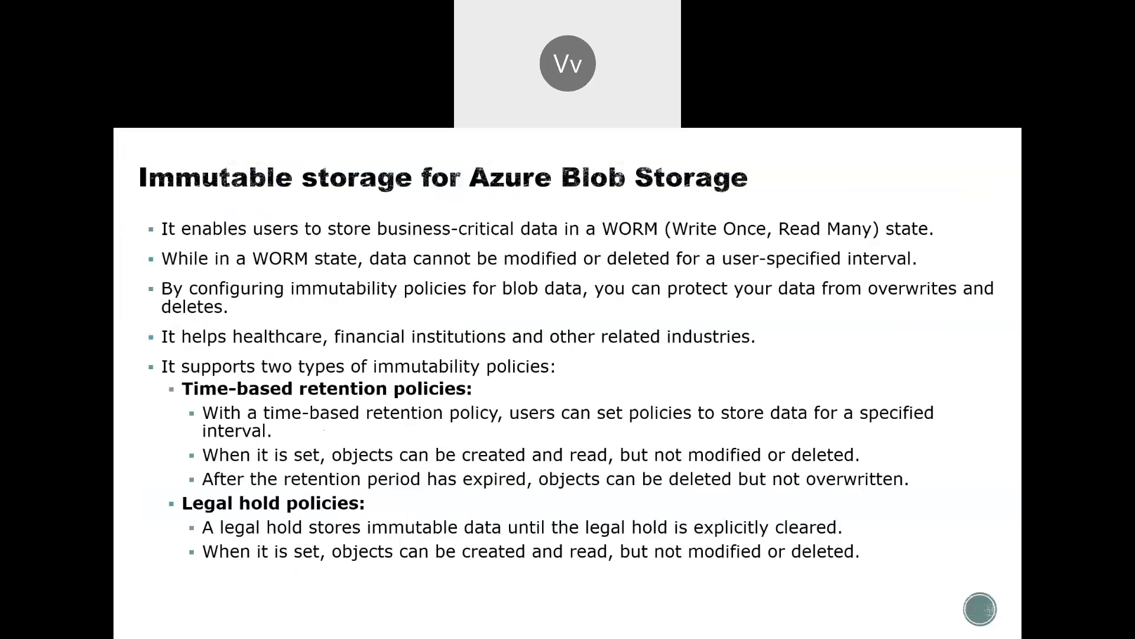
key("Right")
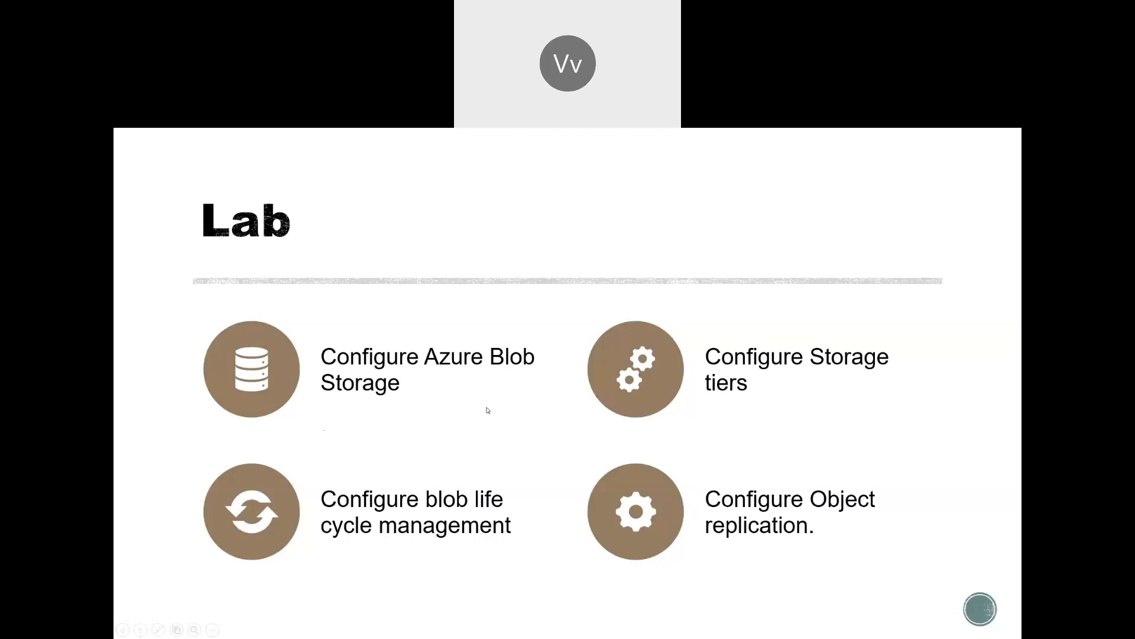
key("alt+Tab")
Try the Cool access tier for AZ-104_StudyGuide.pdf in testcontainer, cancel the tier change, and return to the storage accounts list.
left_click(171, 249)
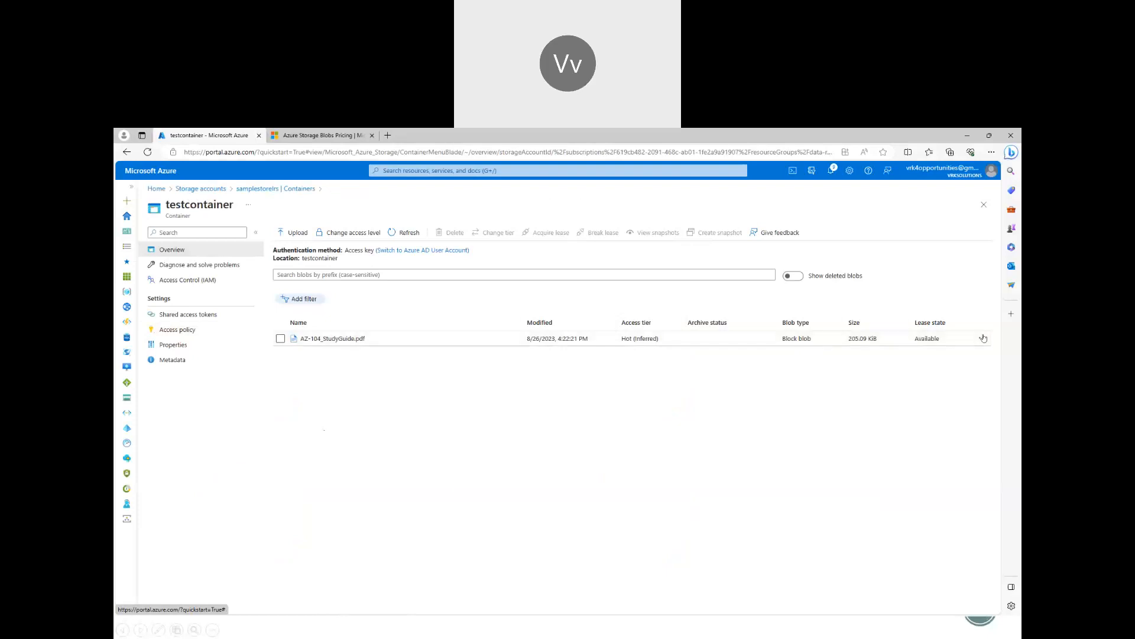
left_click(983, 337)
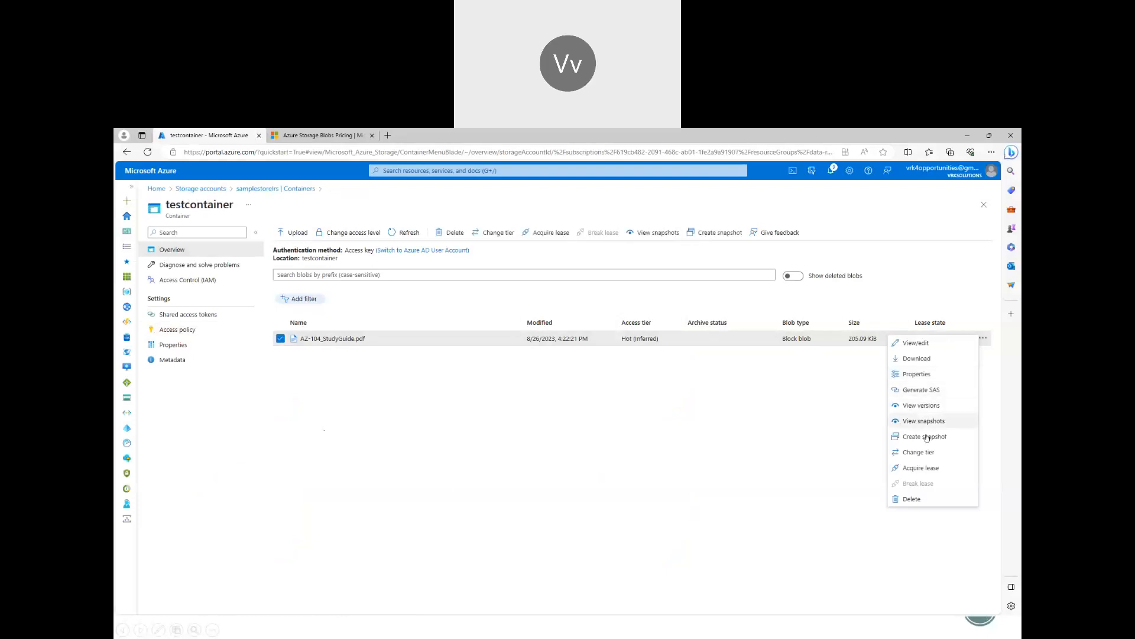
left_click(923, 450)
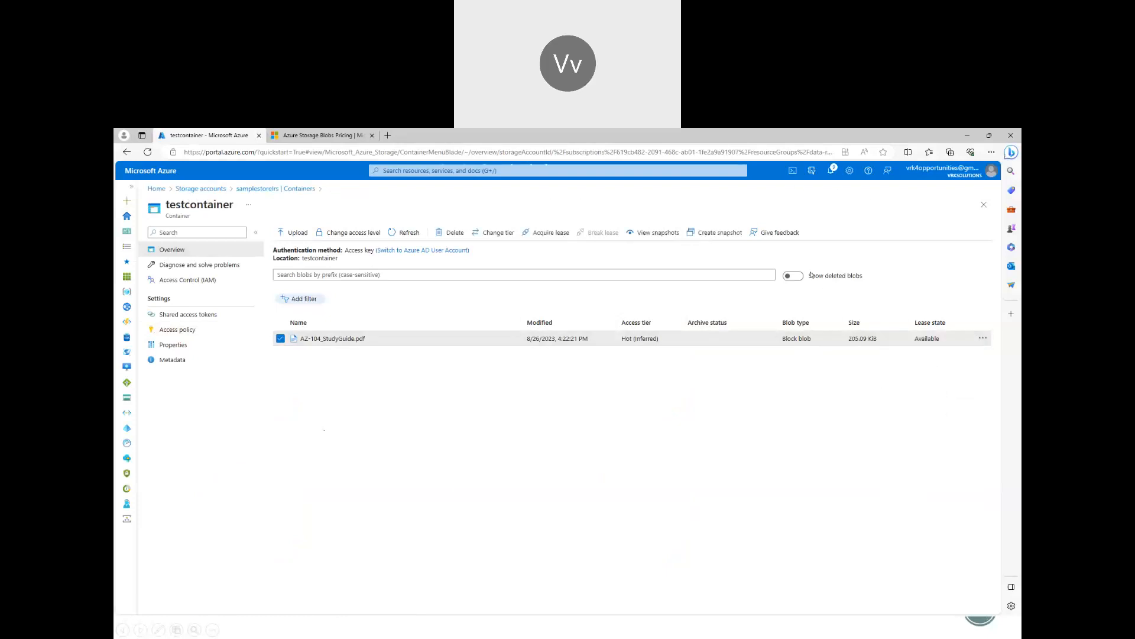
left_click(820, 262)
left_click(836, 292)
left_click(843, 262)
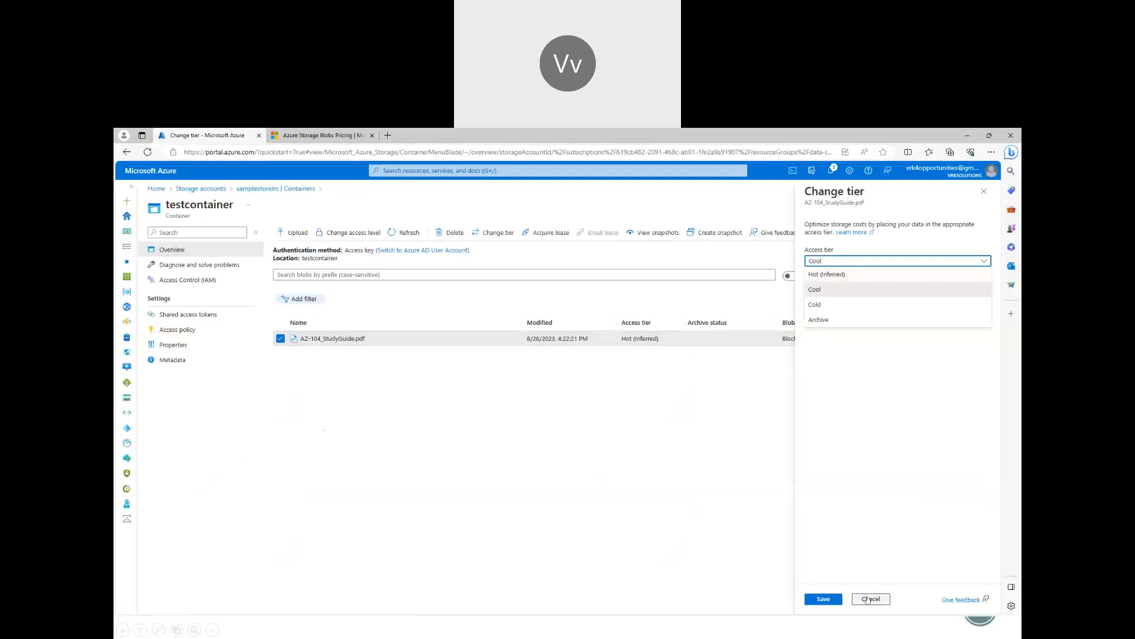
left_click(870, 598)
left_click(603, 203)
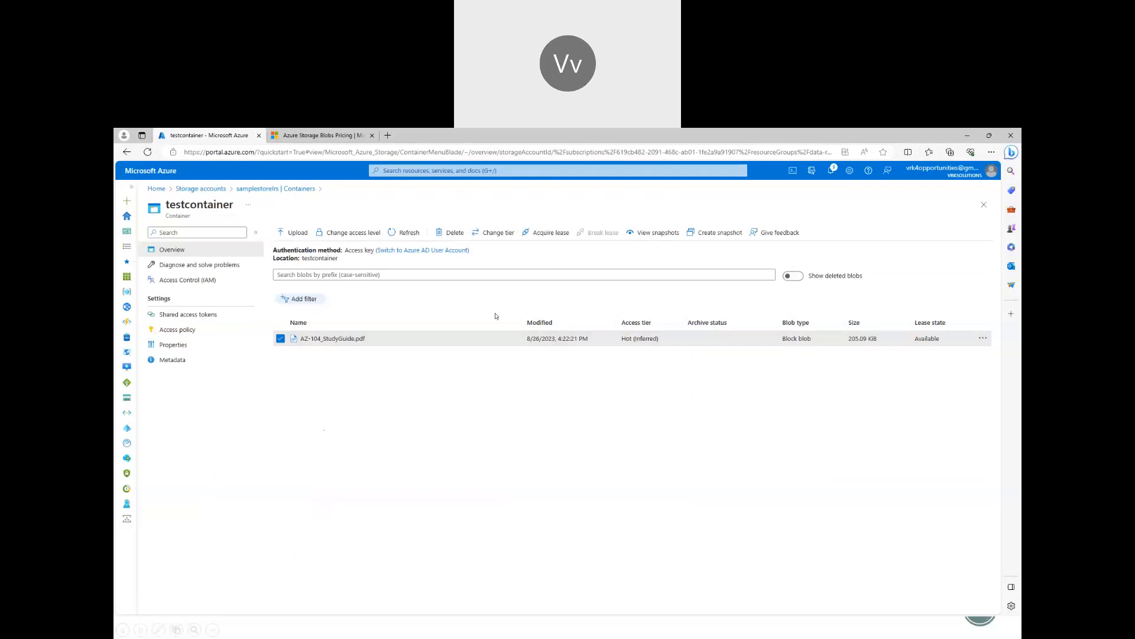
left_click(207, 189)
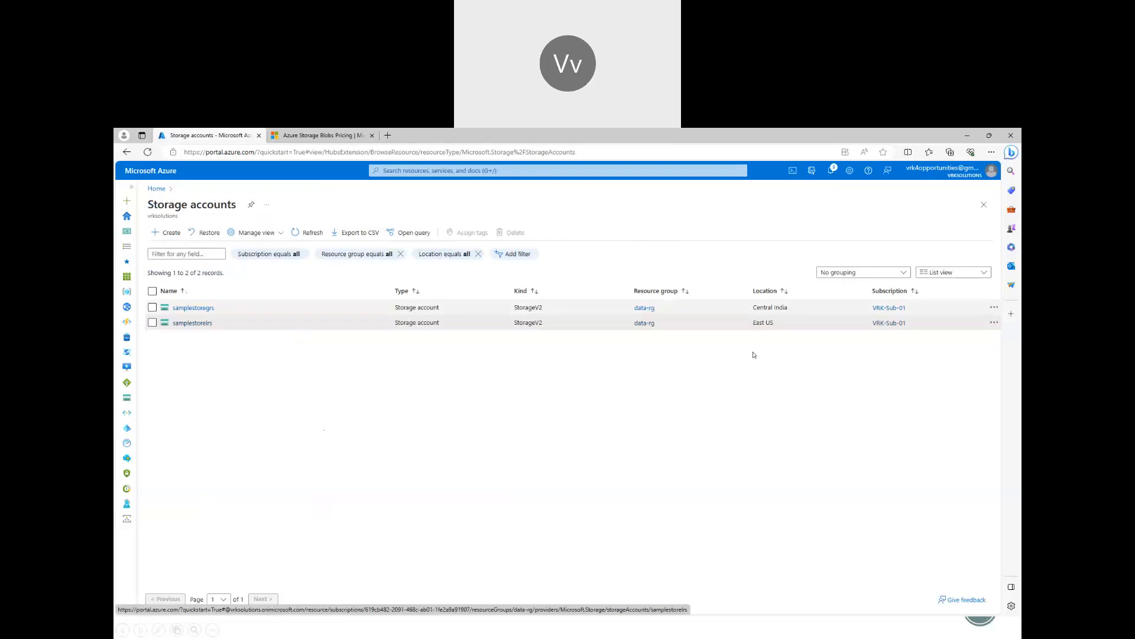
key("alt+Tab")
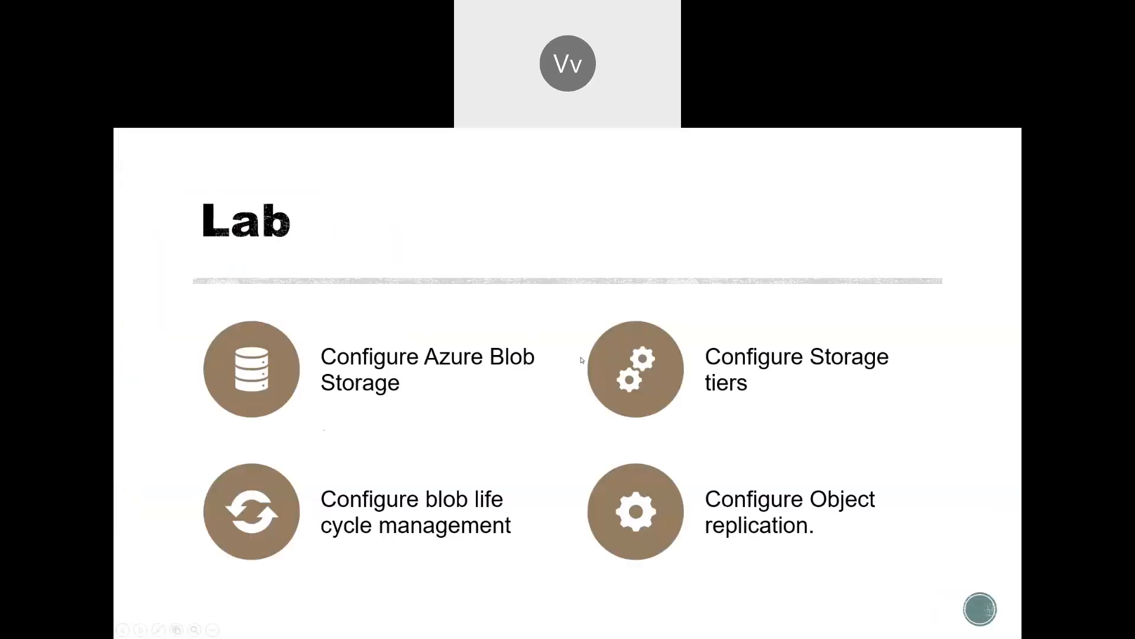
key("Right")
key("Right")
key("Left")
key("Left")
key("Left")
key("Left")
key("Right")
key("Right")
key("Right")
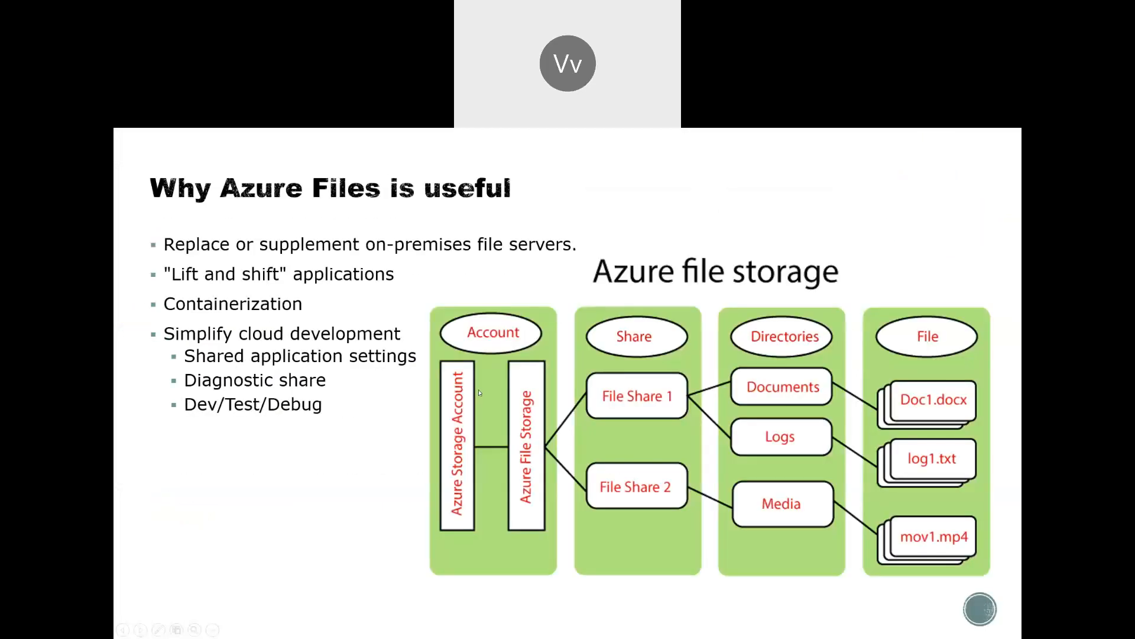